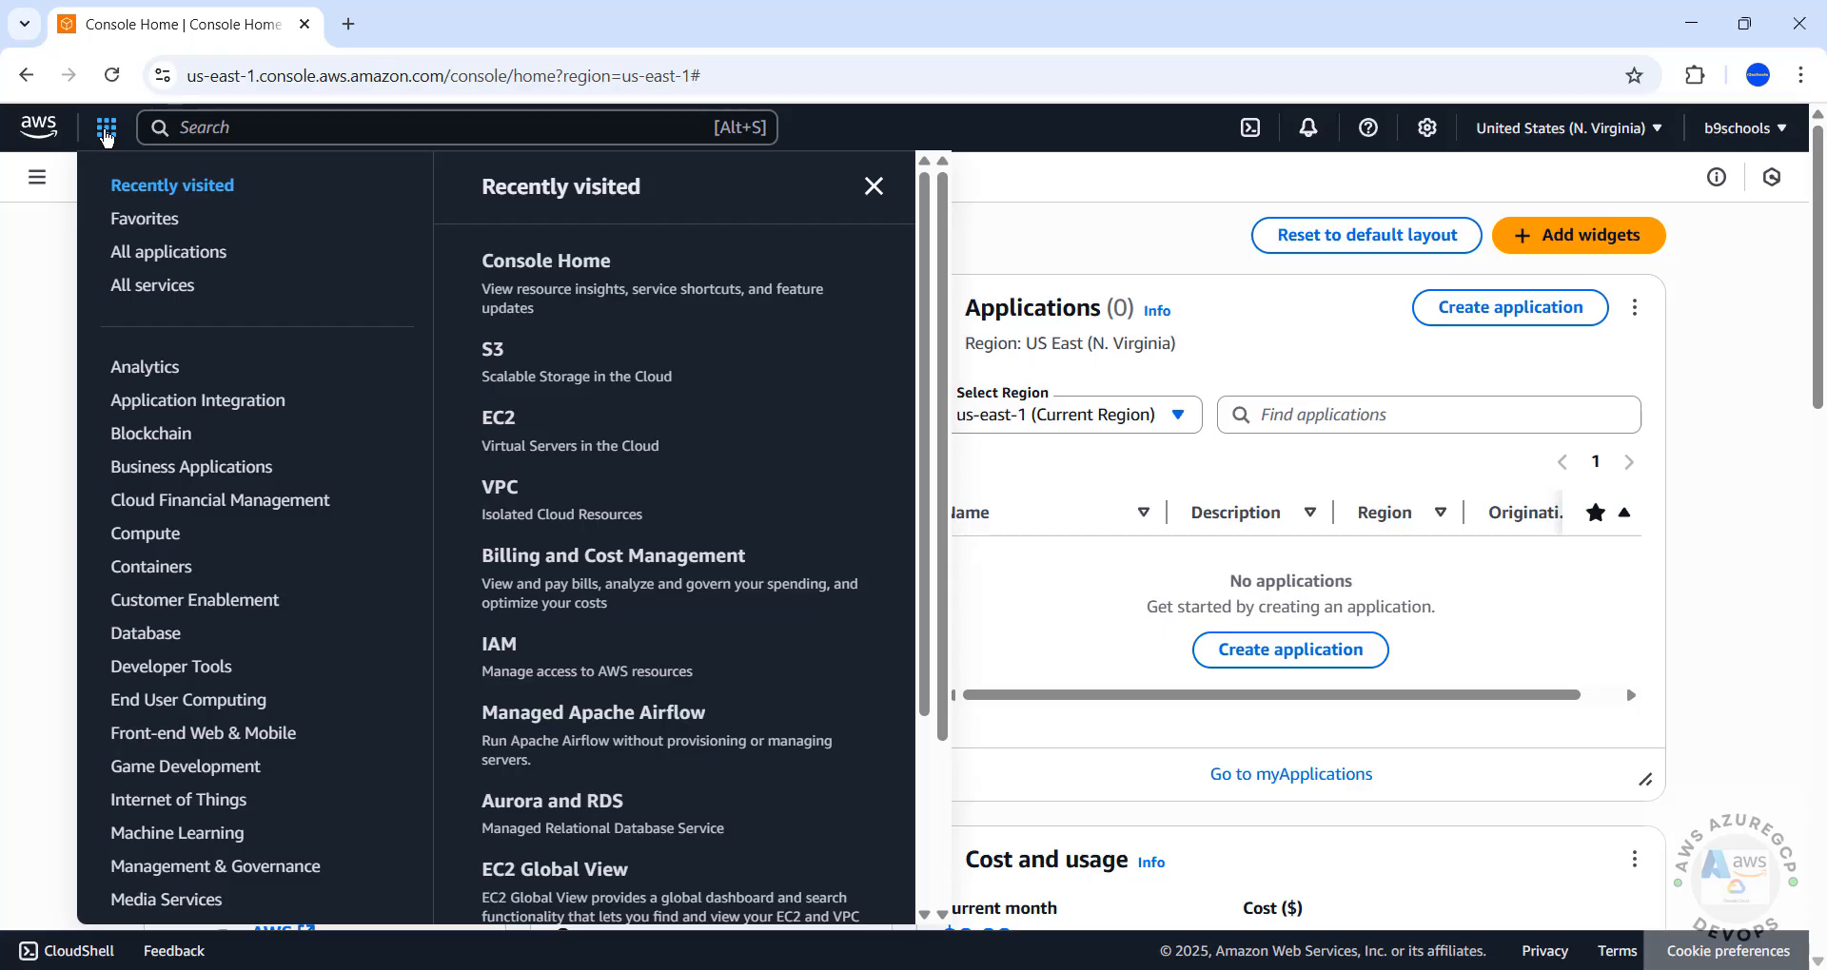
Search the console for ec2 and open the EC2 service dashboard
{"action": "left_click", "coordinate": [168, 536]}
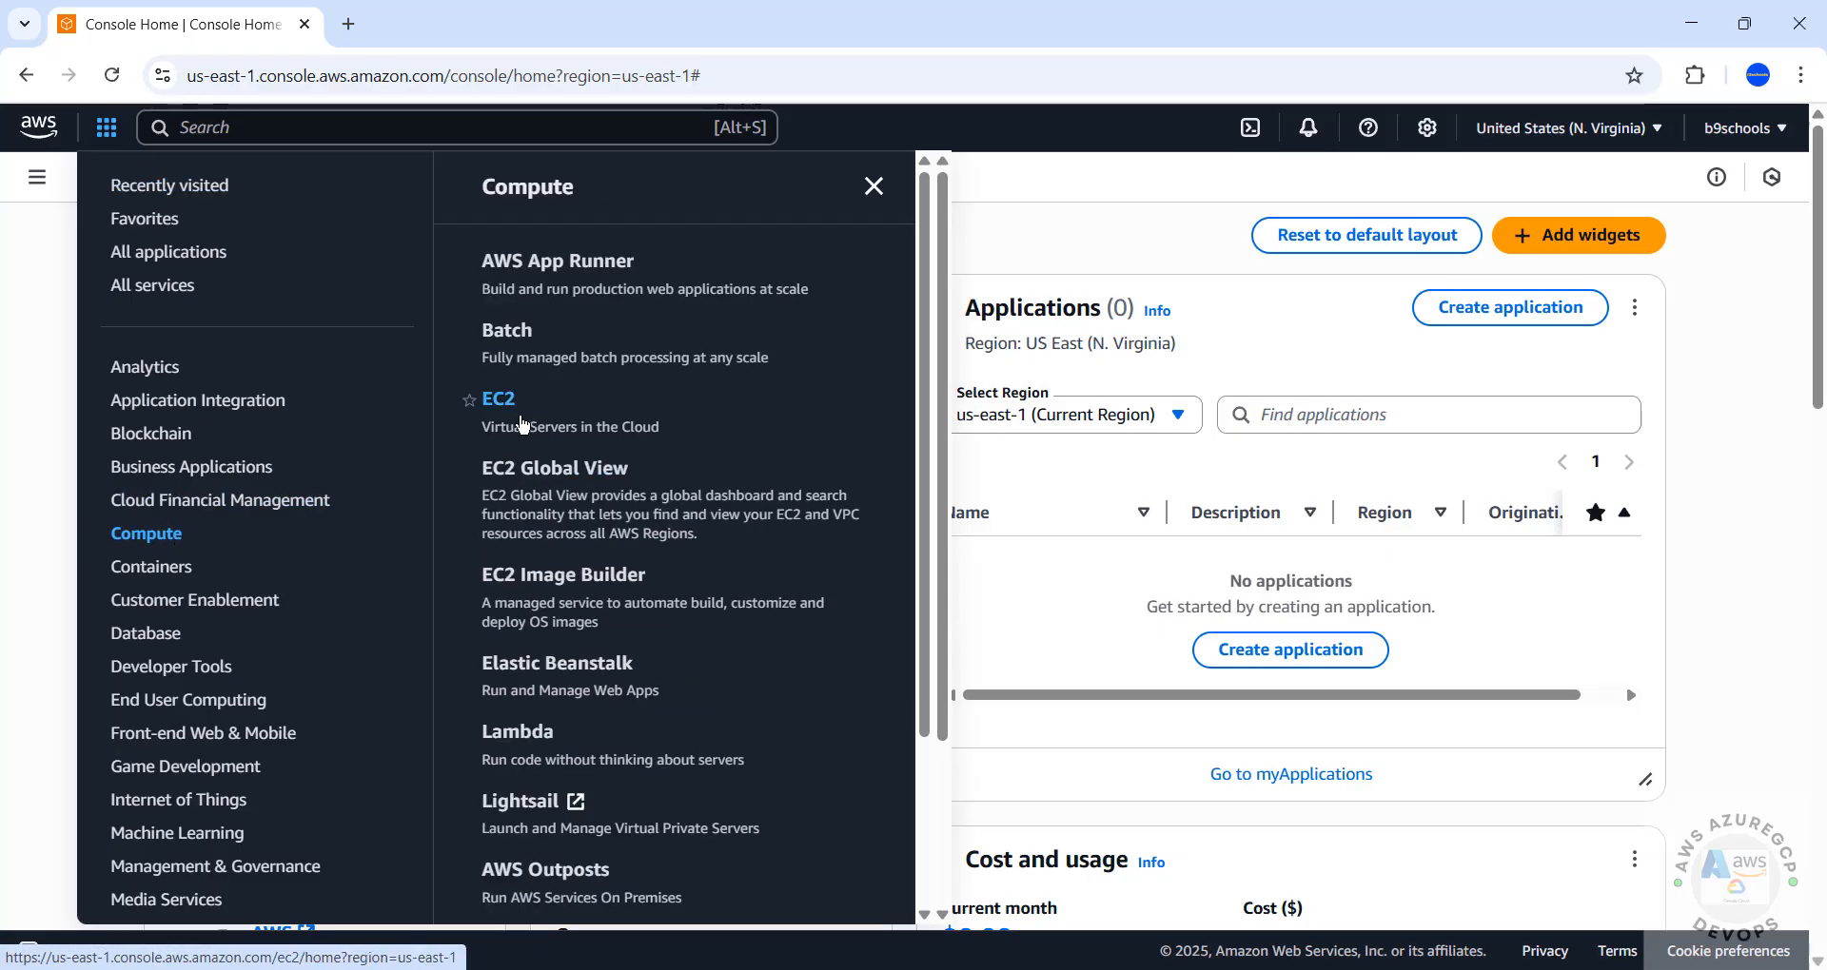
{"action": "key", "text": "Escape"}
{"action": "left_click", "coordinate": [337, 128]}
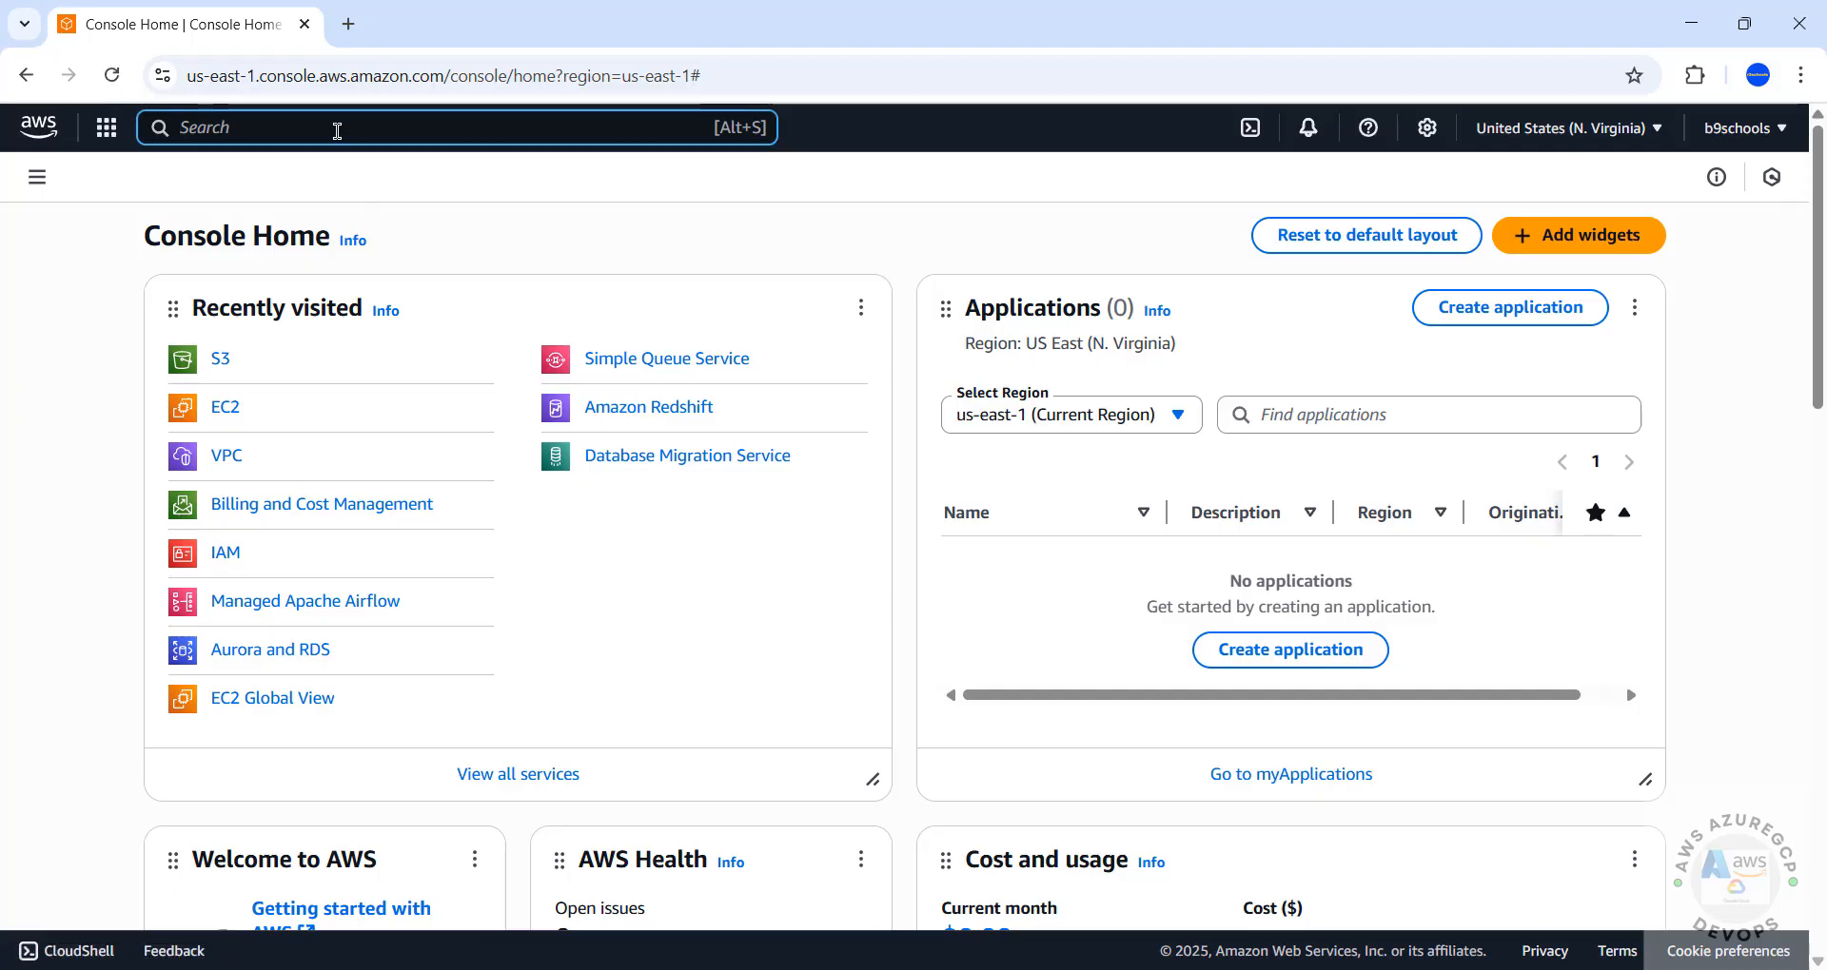
{"action": "type", "text": "ec2"}
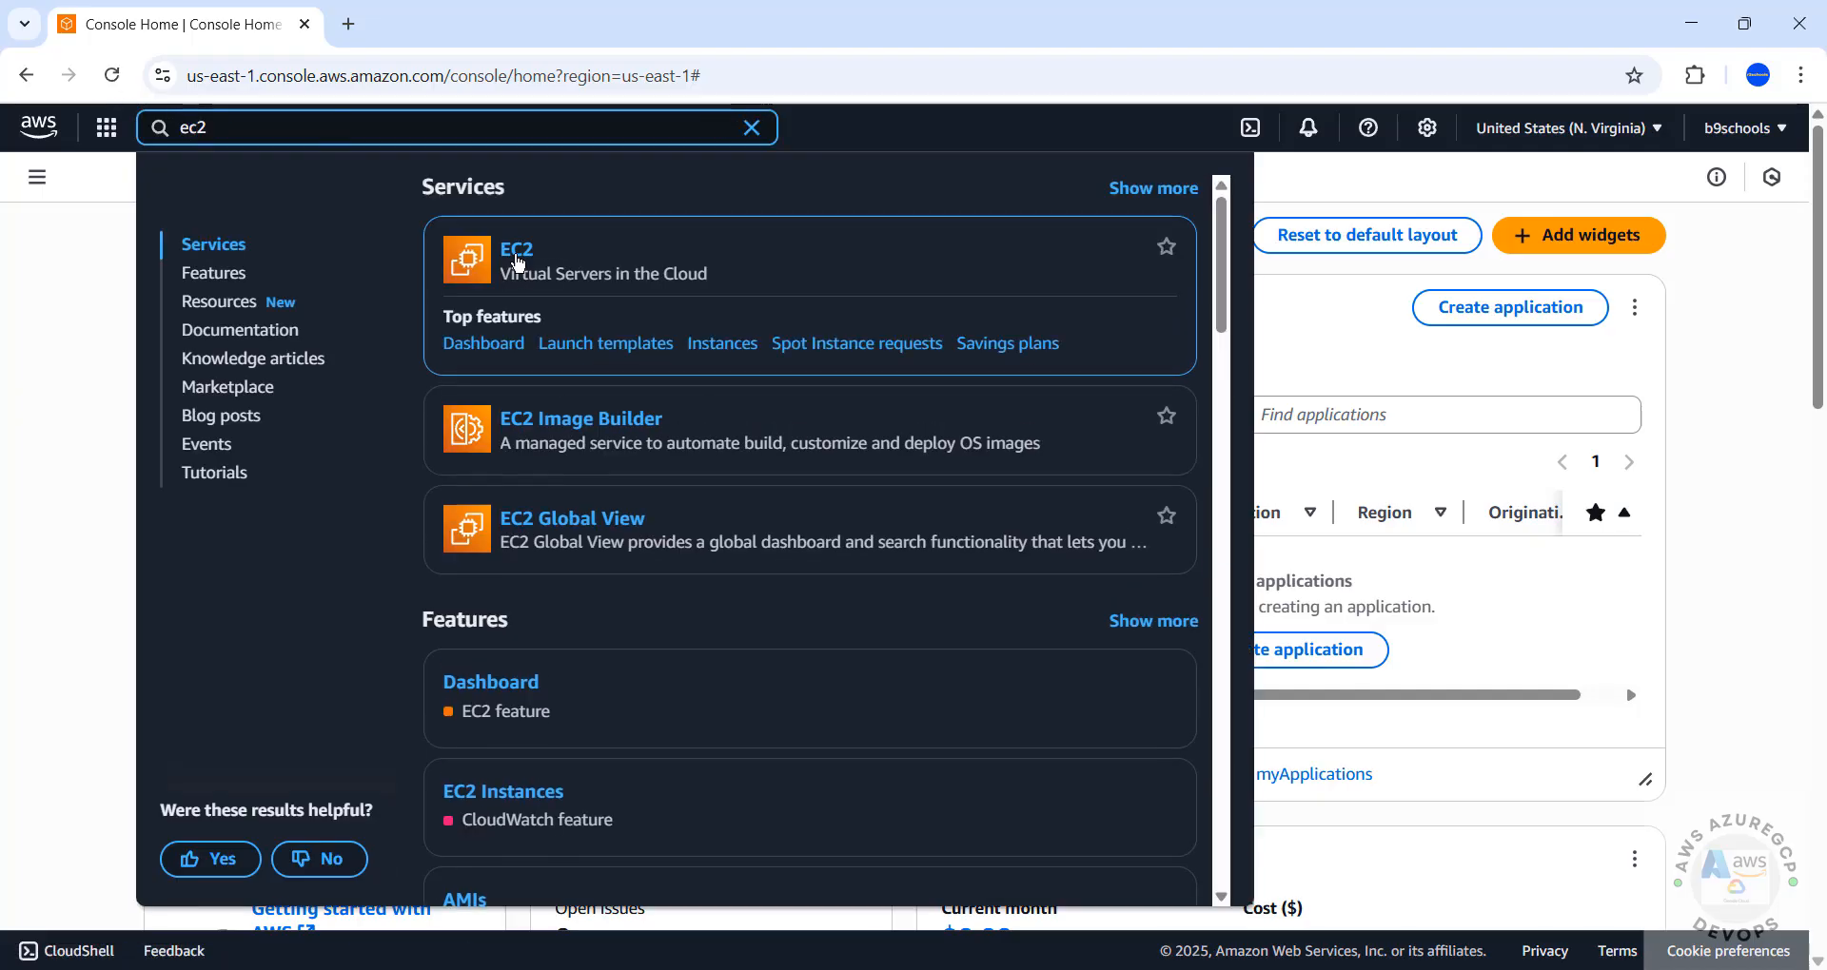
{"action": "left_click", "coordinate": [520, 257]}
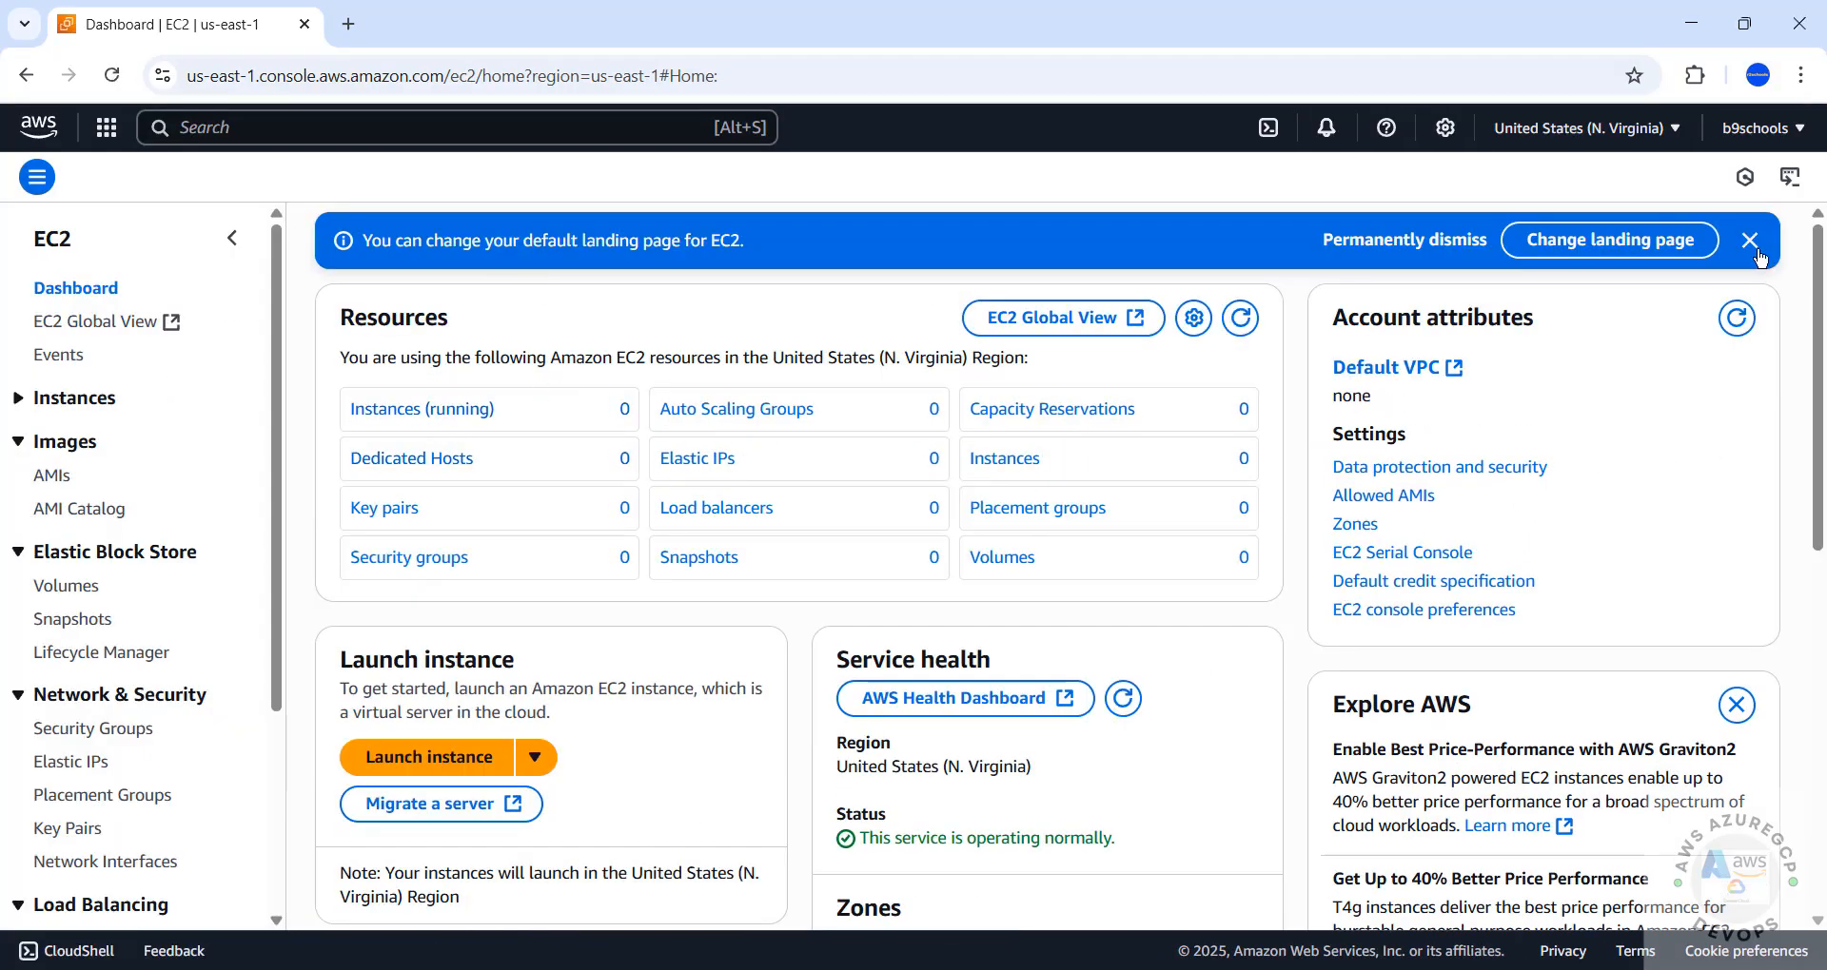
Dismiss the EC2 default landing page notice and look over the available regions without changing the current one
{"action": "left_click", "coordinate": [1748, 241]}
{"action": "left_click", "coordinate": [1549, 147]}
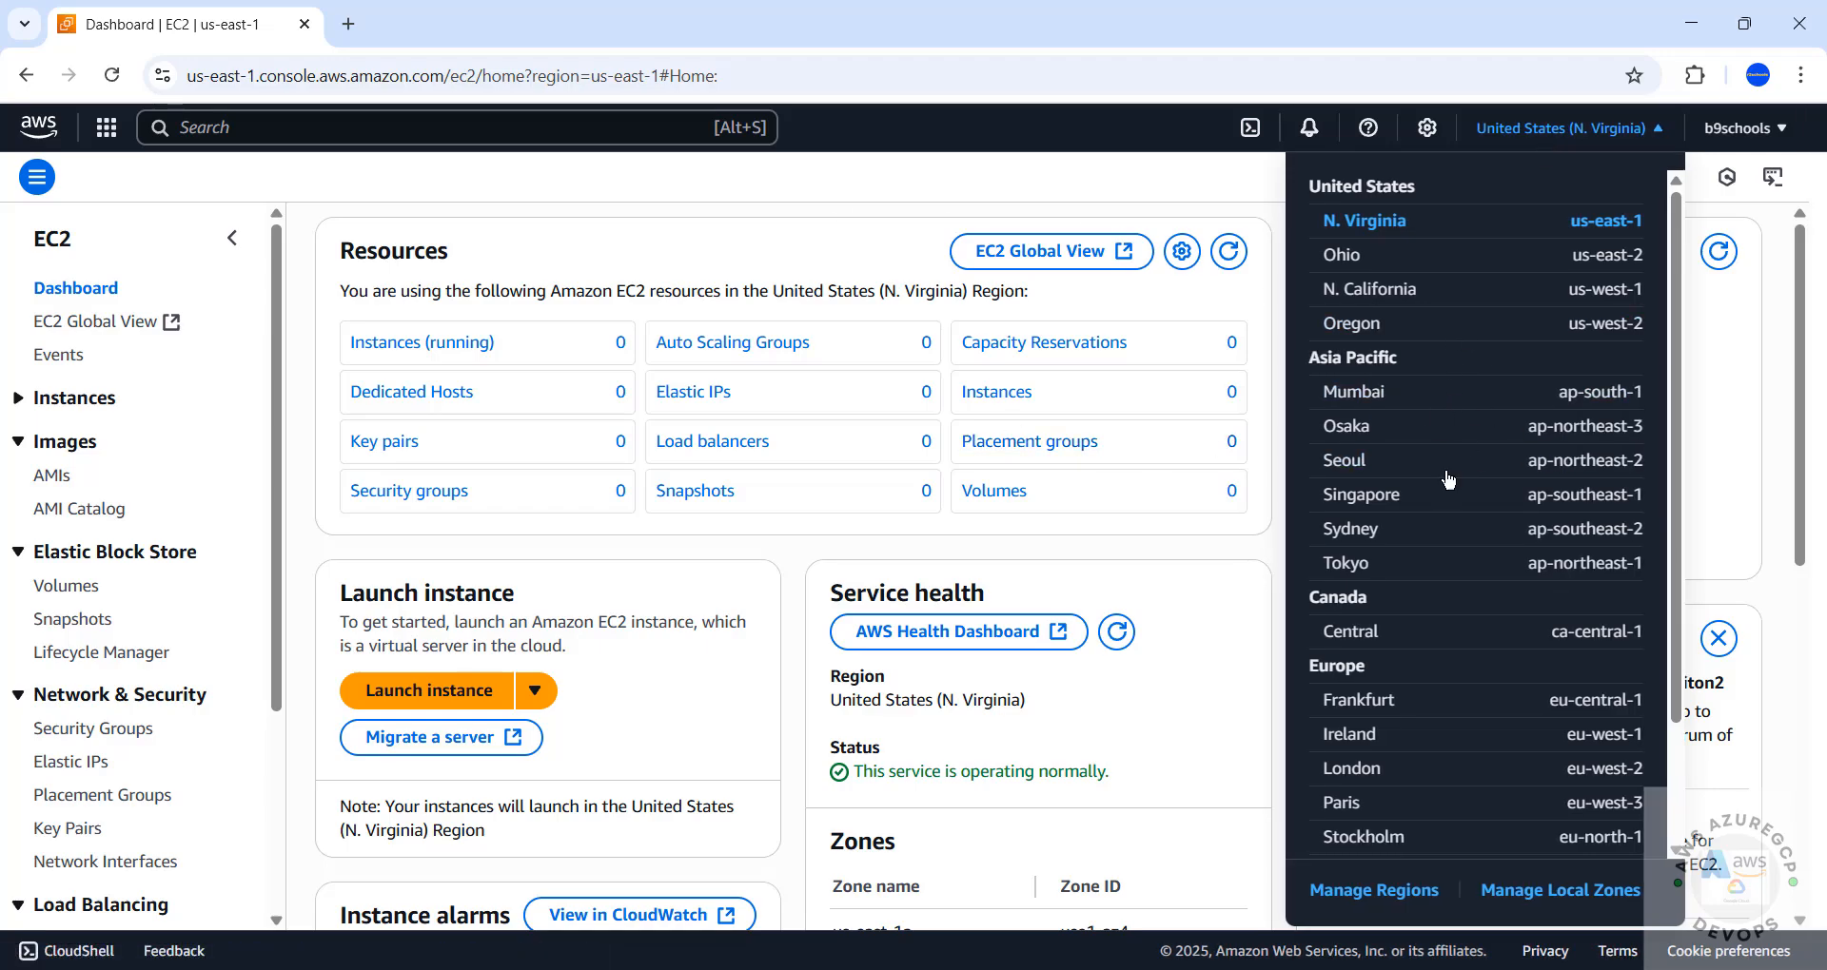
{"action": "left_click", "coordinate": [890, 188]}
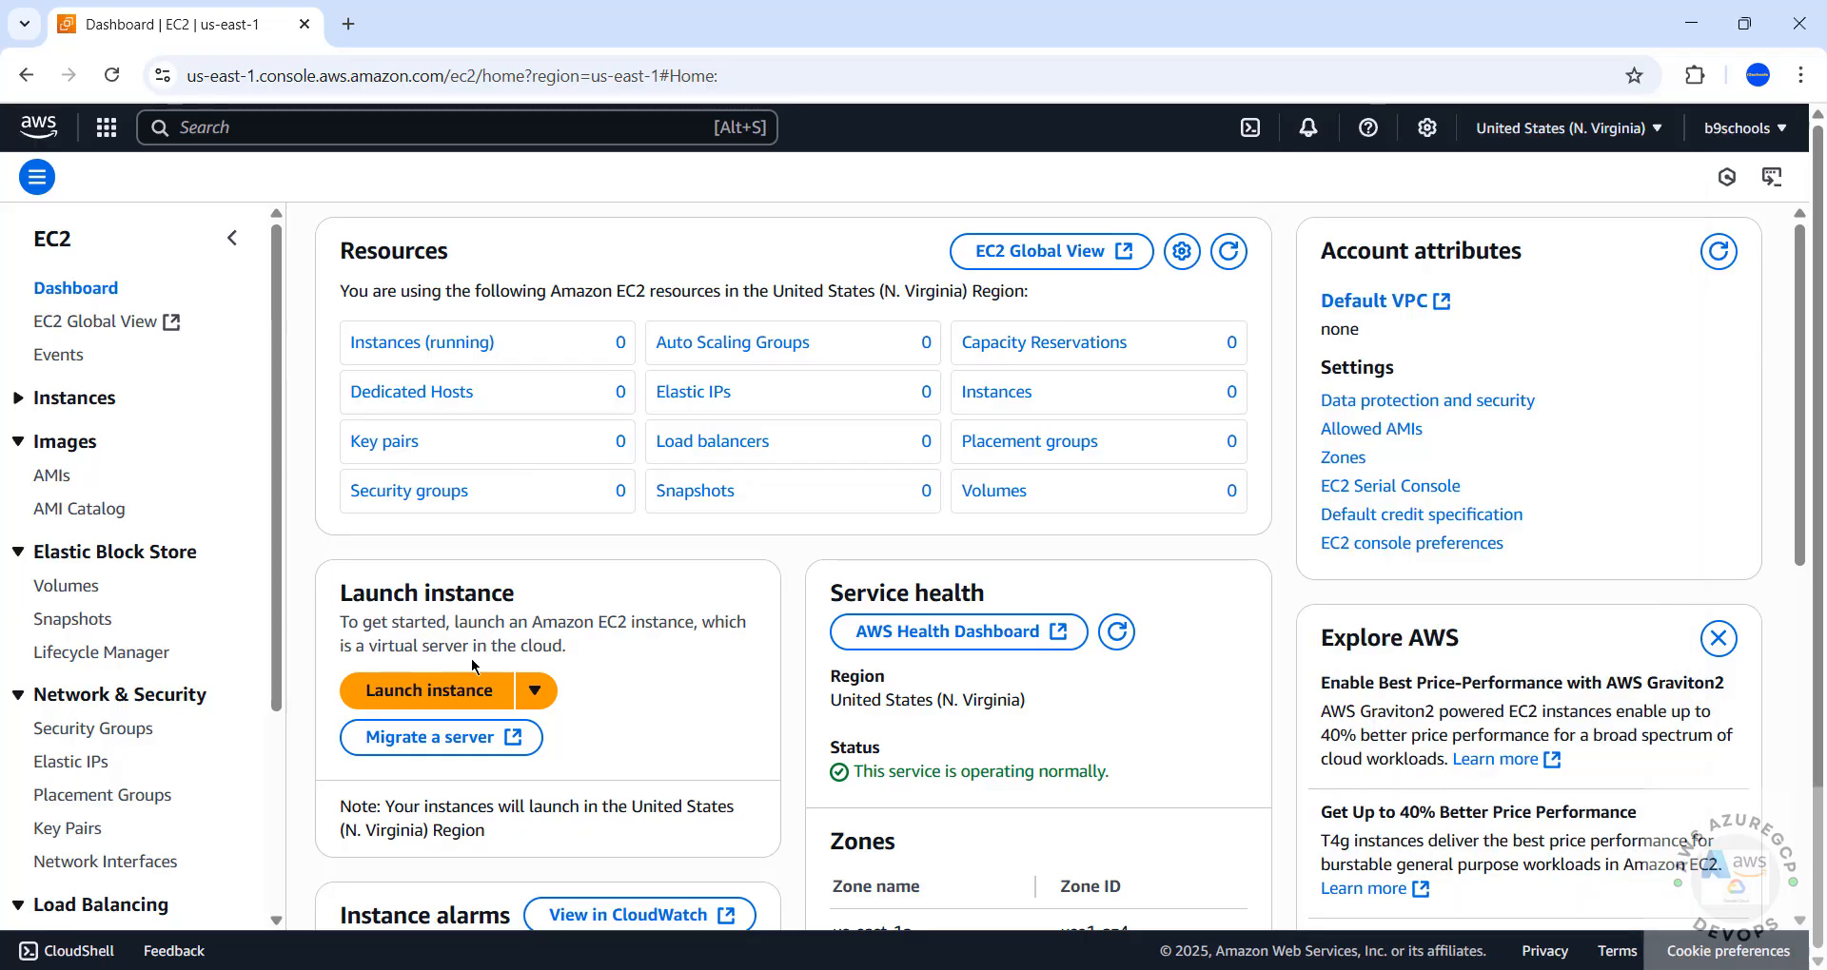
Start launching a new instance from the running instances list and name it deb12ec2
{"action": "left_click", "coordinate": [423, 345]}
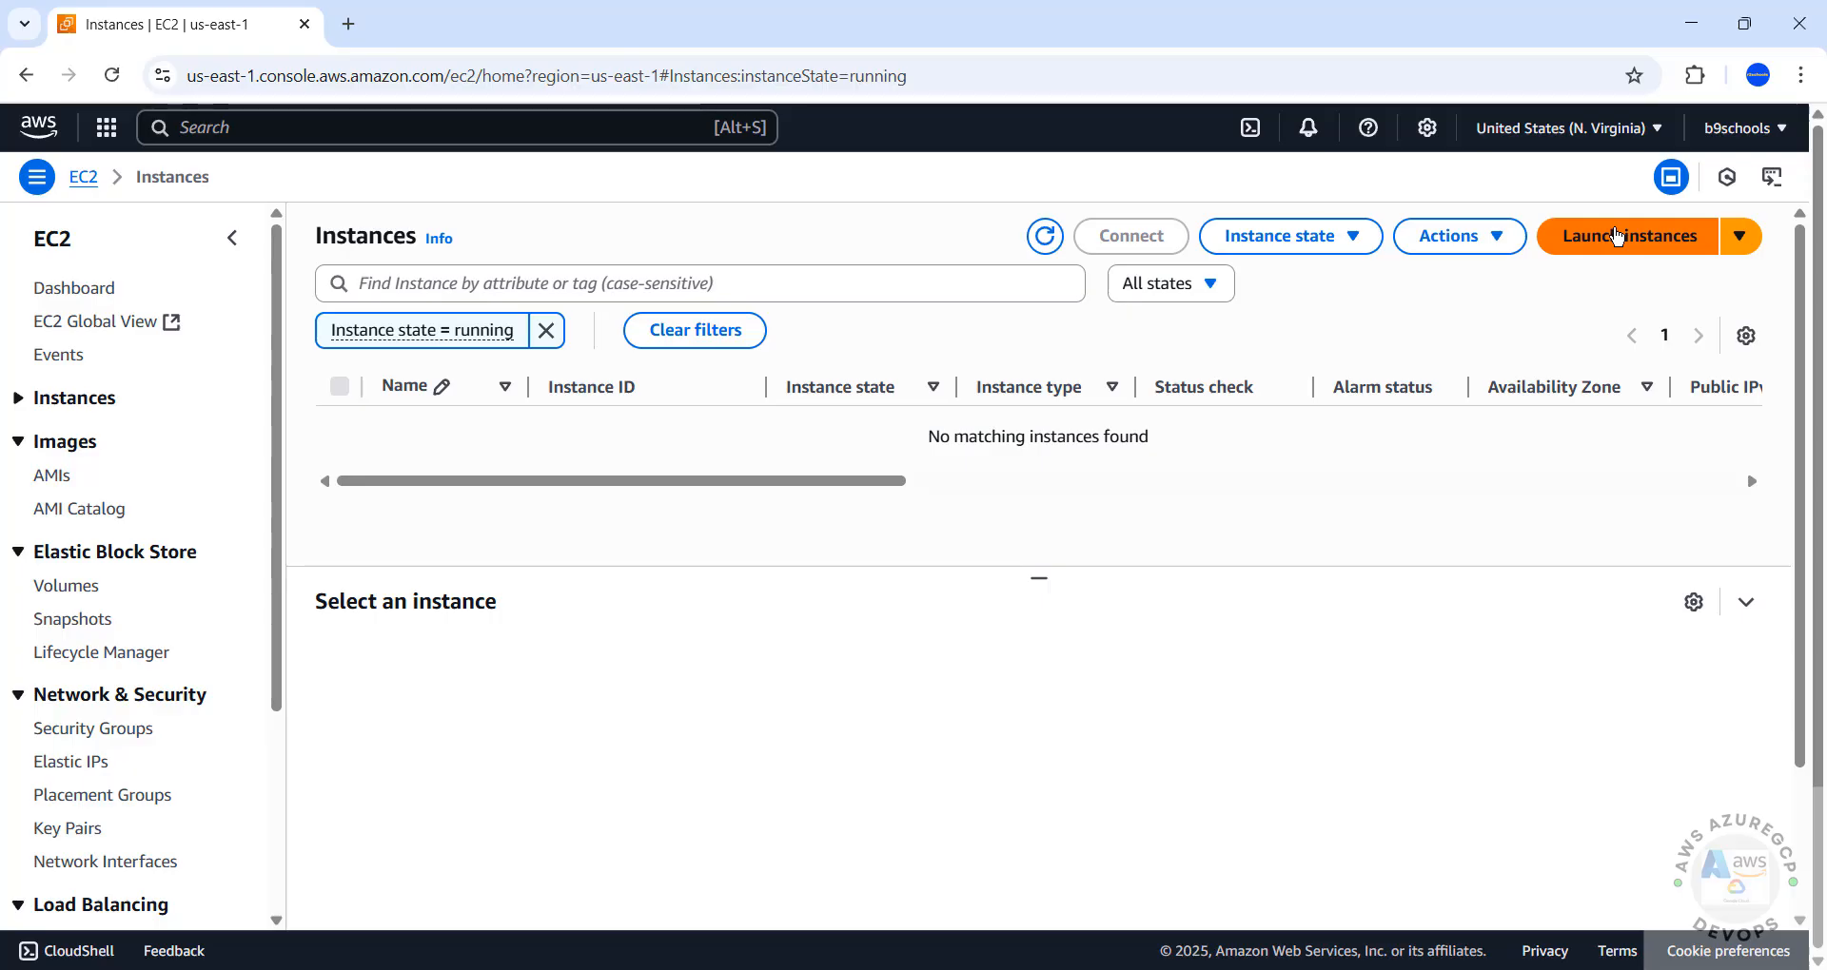
{"action": "left_click", "coordinate": [1617, 236]}
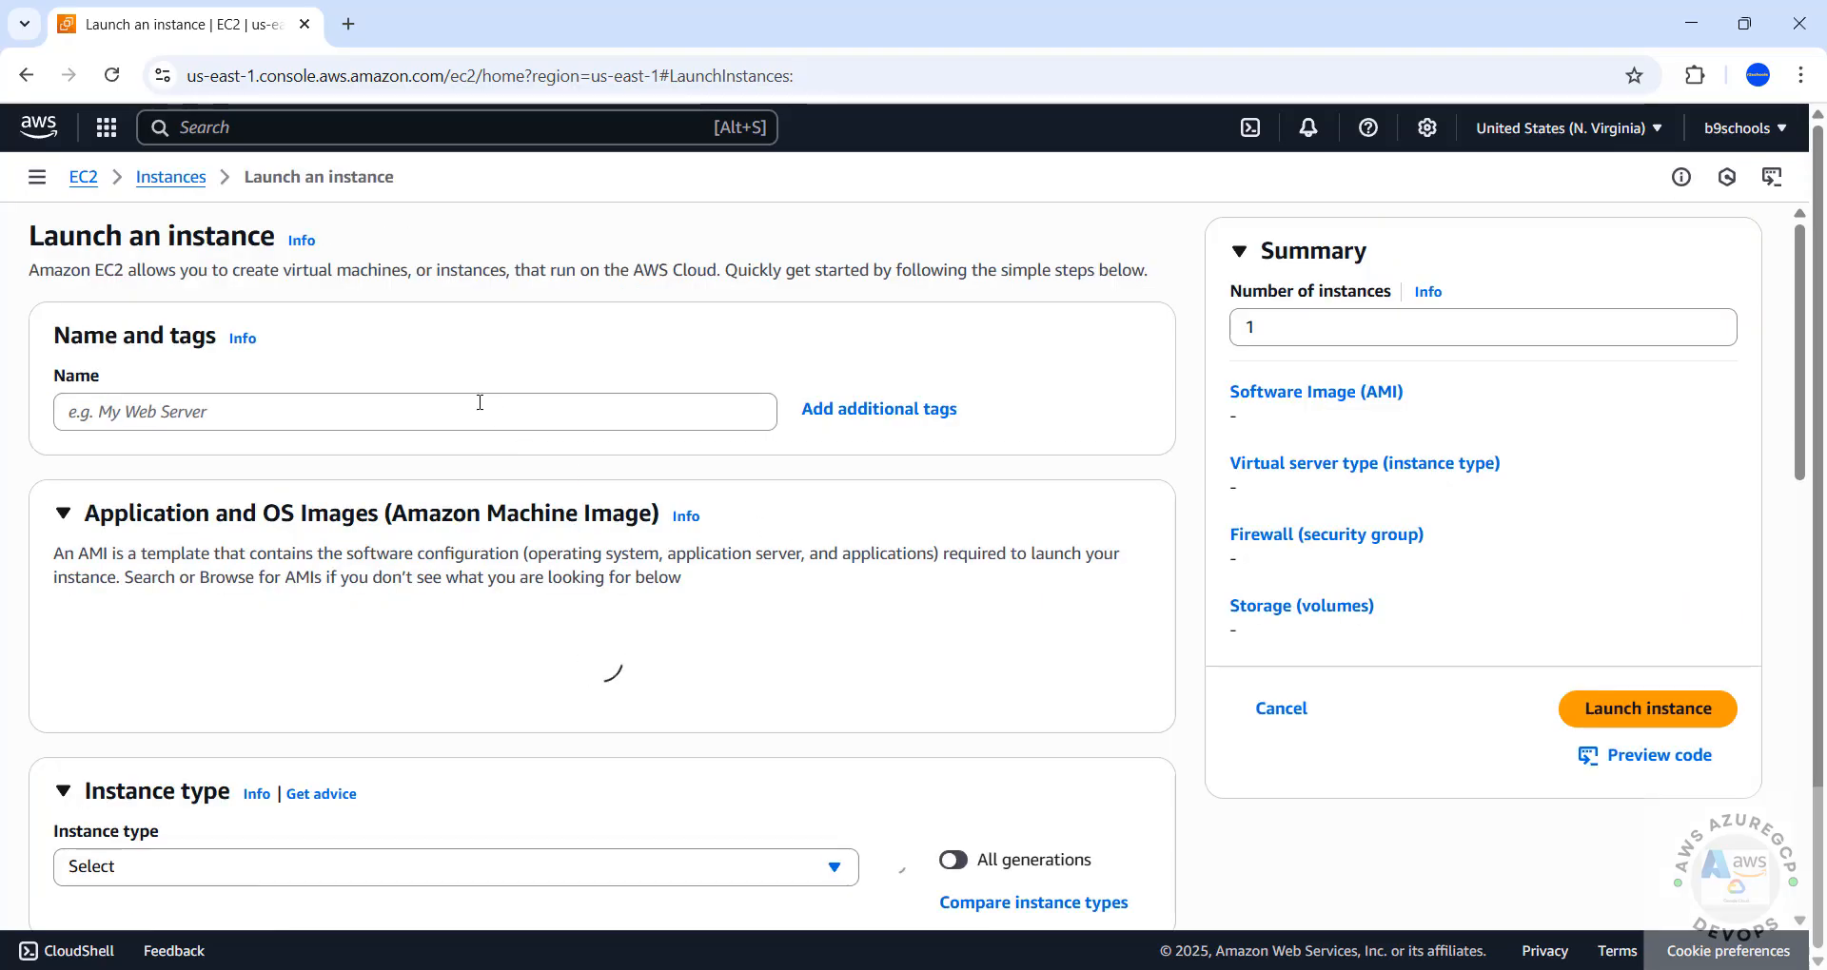
{"action": "left_click", "coordinate": [479, 402]}
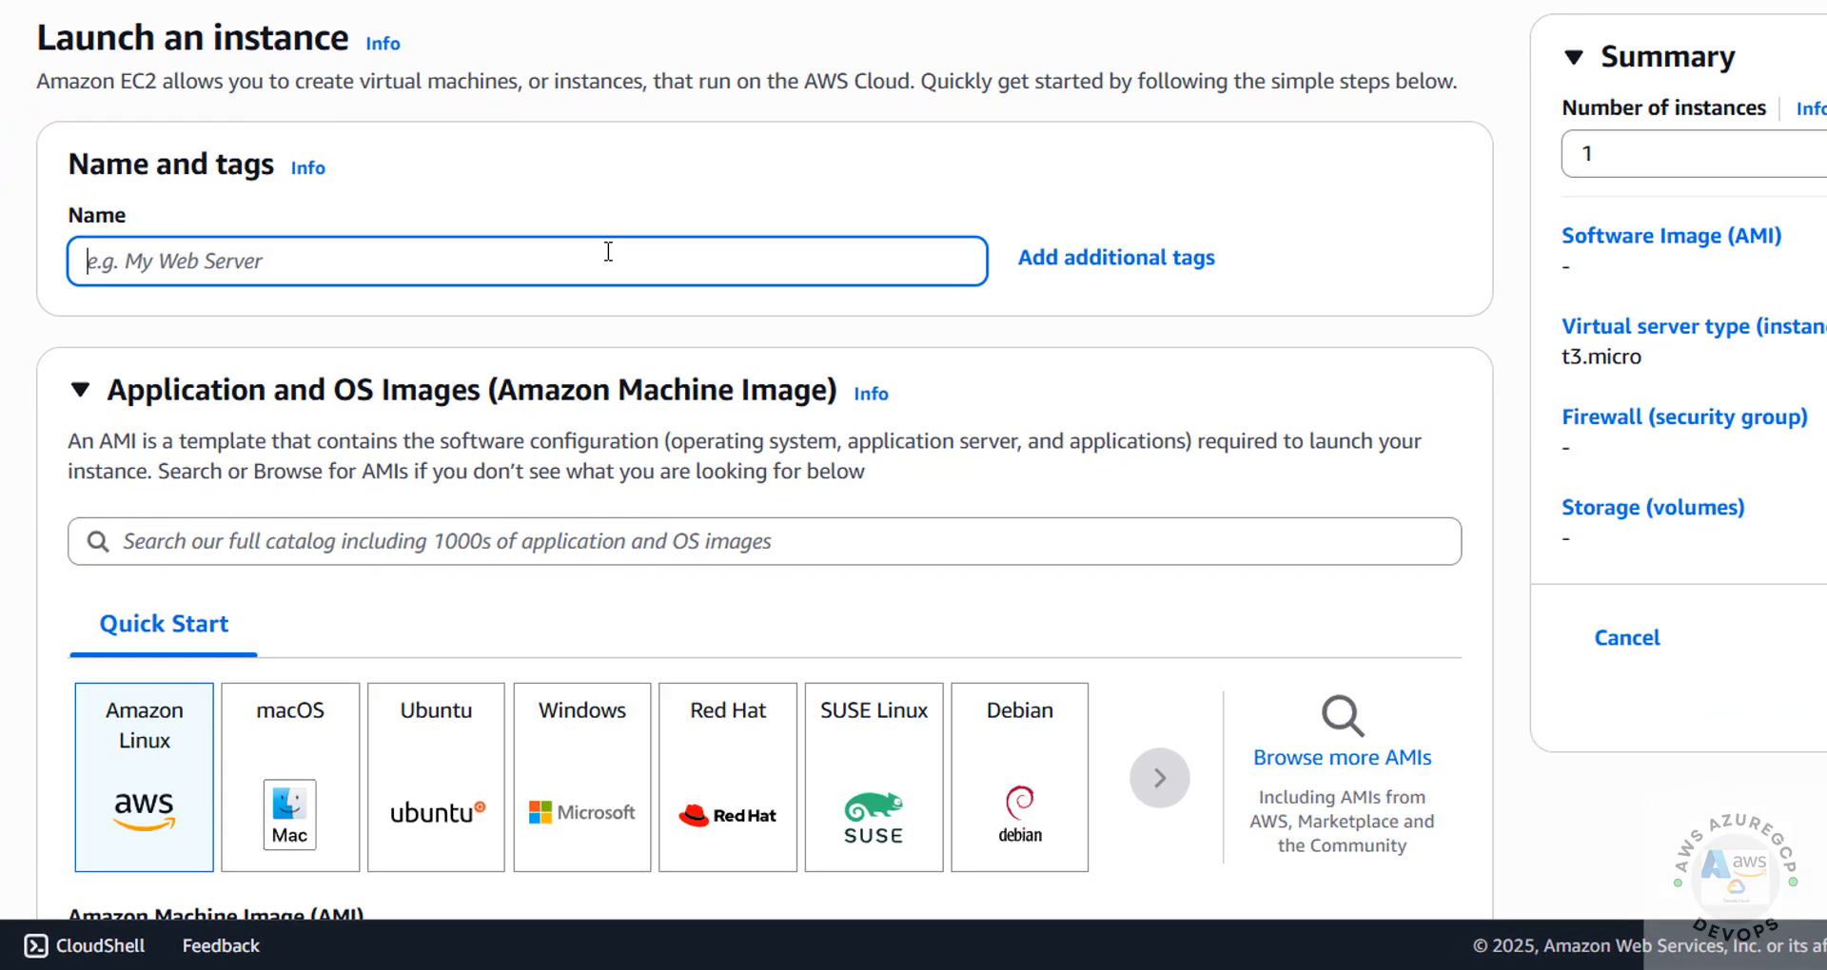
{"action": "type", "text": "deb"}
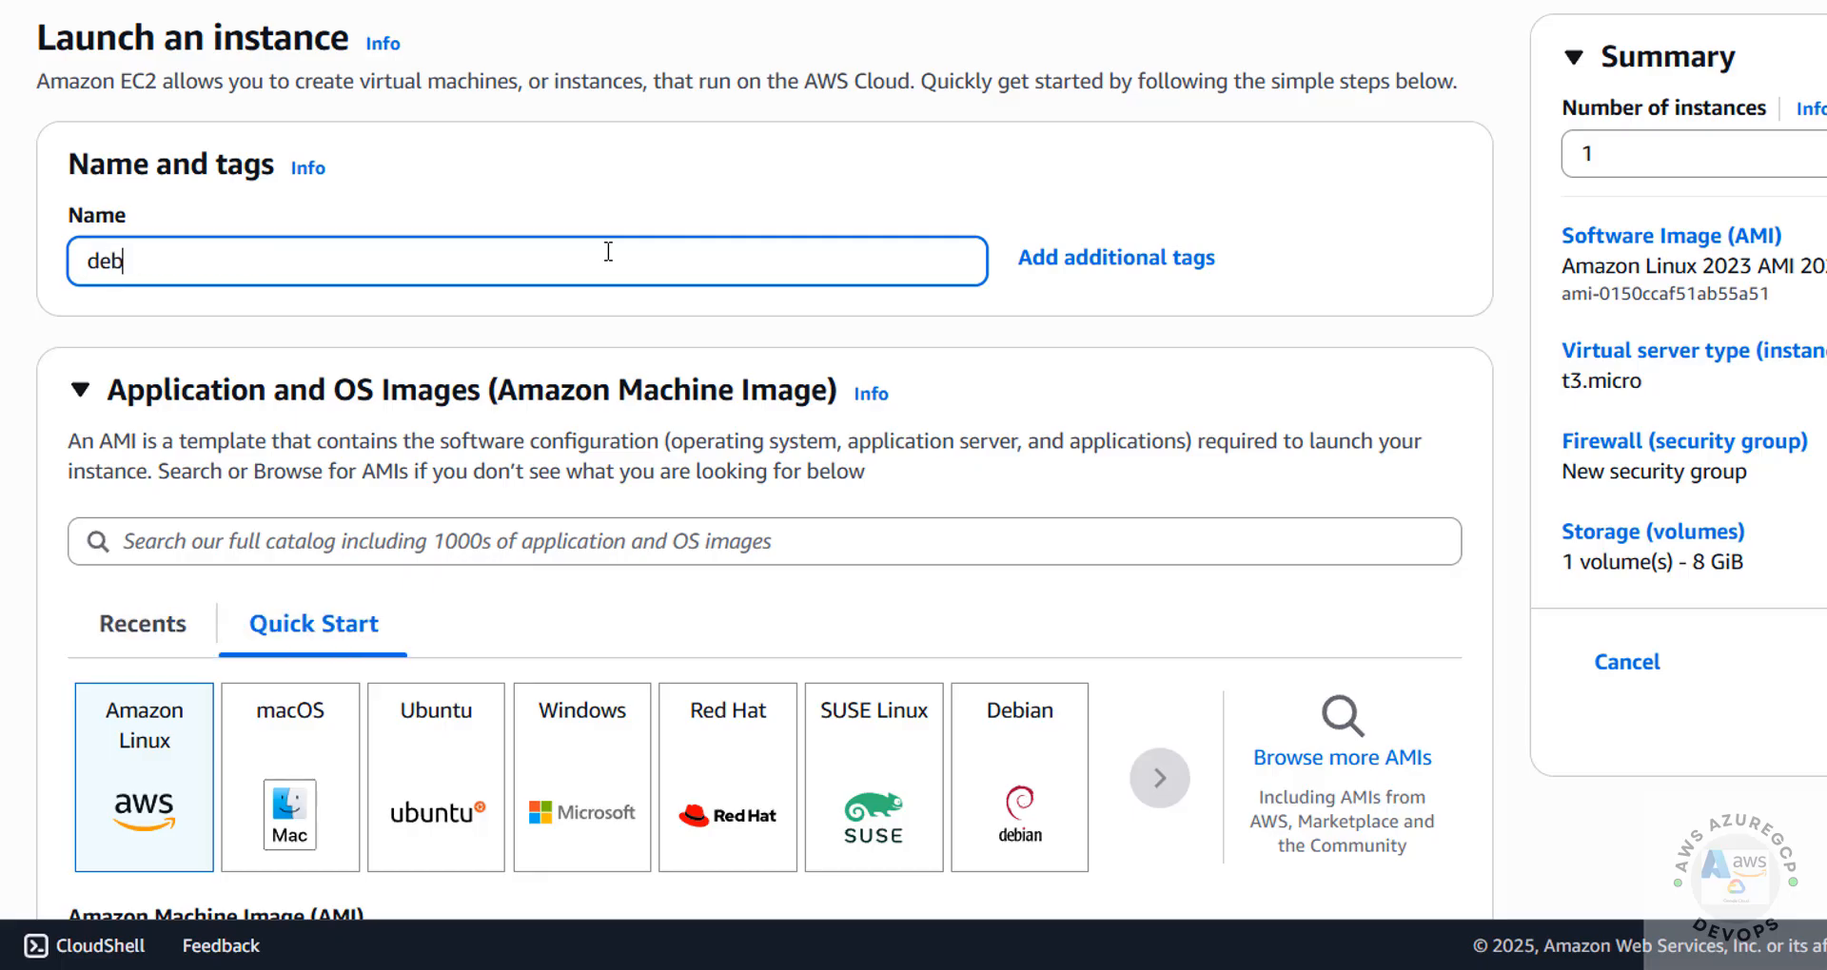
{"action": "type", "text": "12ec2"}
{"action": "key", "text": "ctrl+a"}
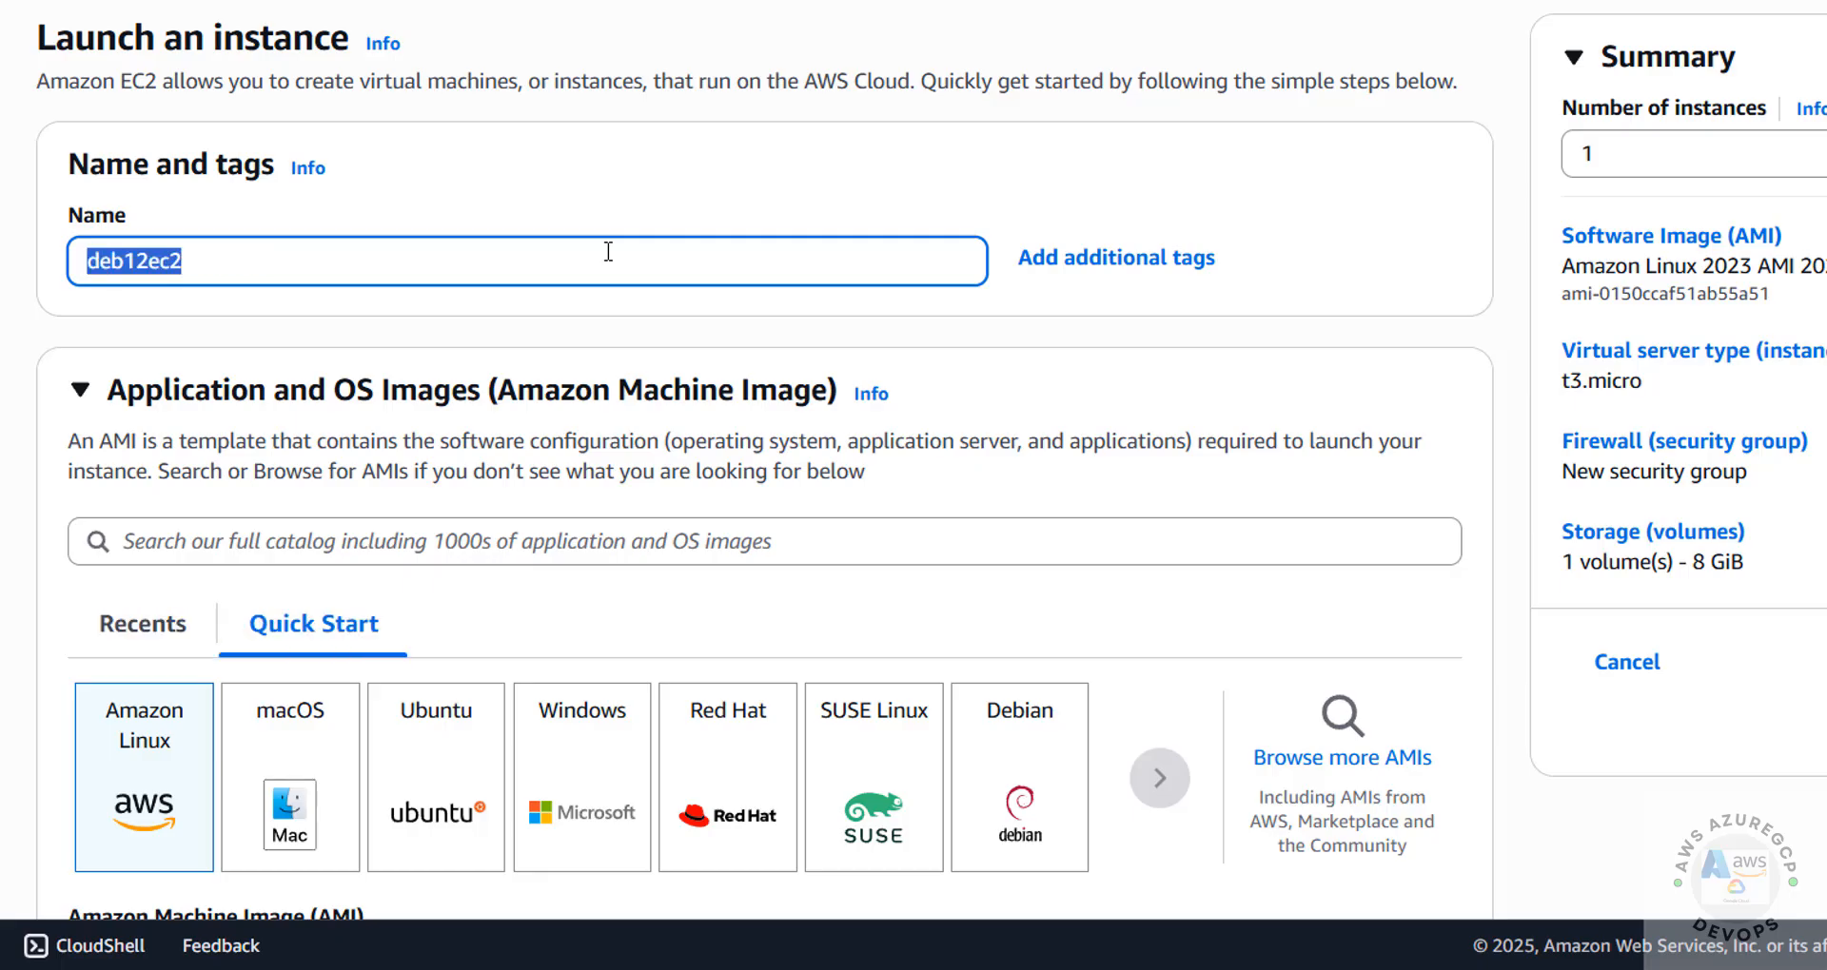
Choose the Debian quick-start image, keeping Debian 12 (HVM), SSD Volume Type as the AMI
{"action": "scroll", "coordinate": [608, 252], "scroll_direction": "down", "scroll_amount": 3}
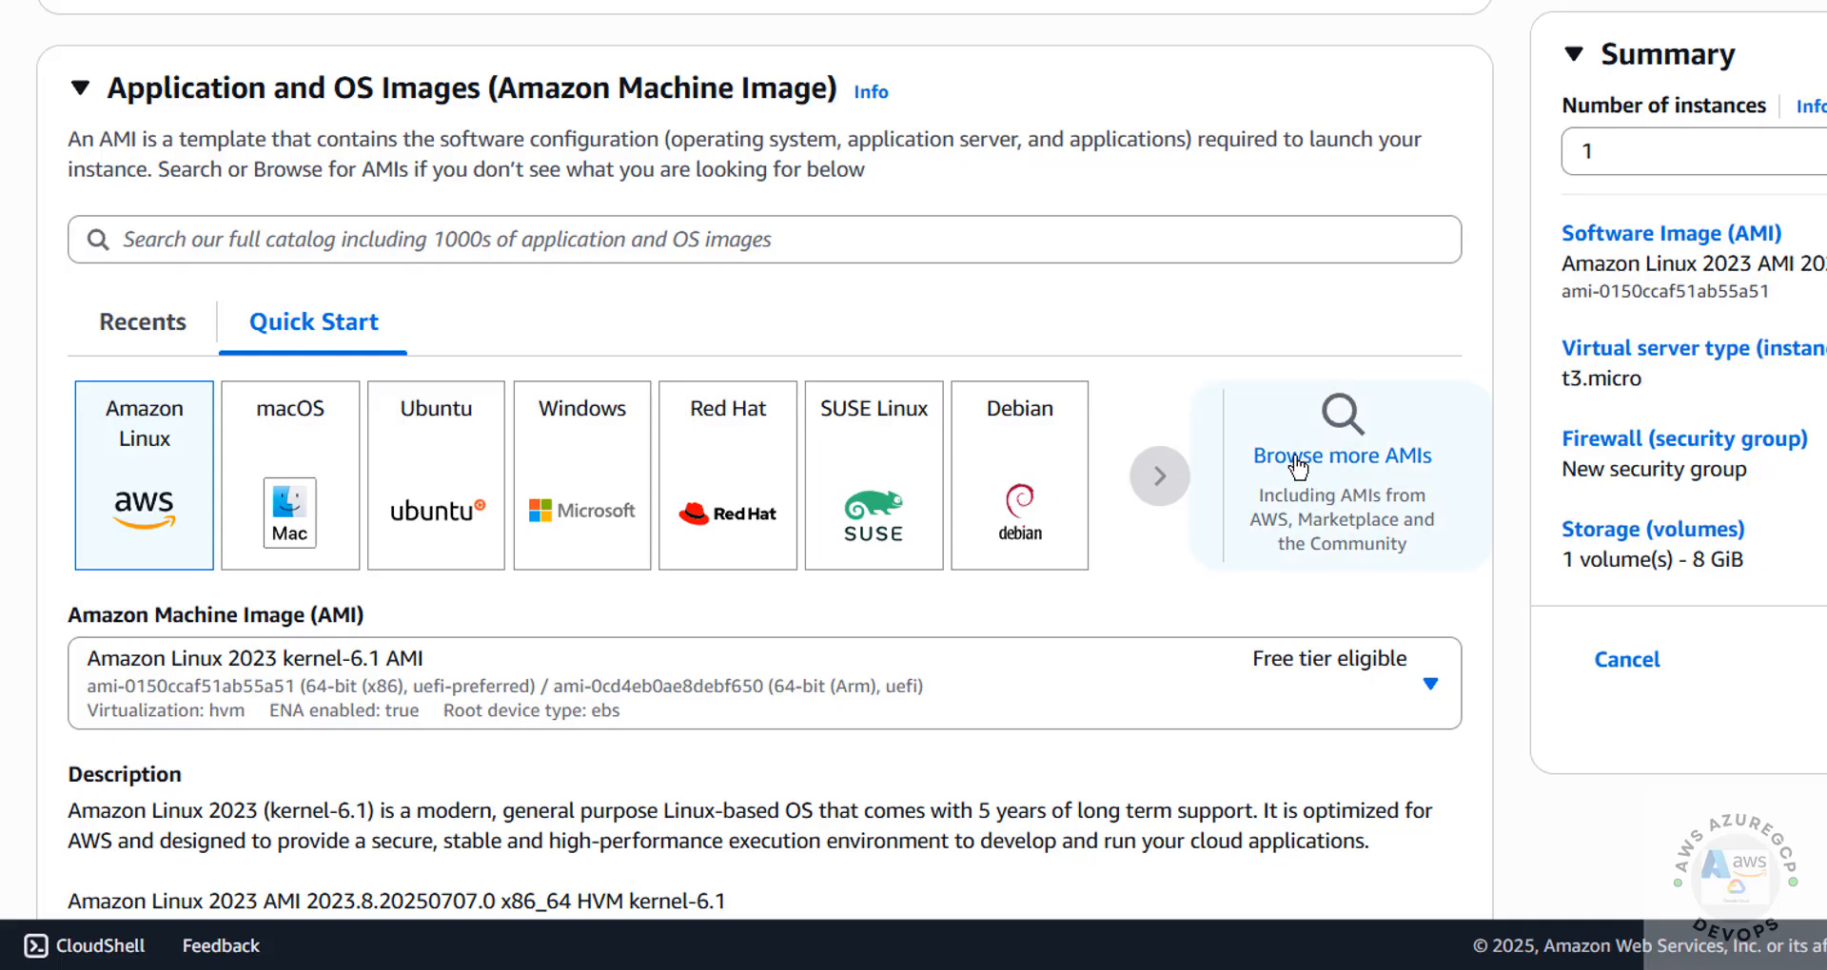
{"action": "scroll", "coordinate": [1299, 466], "scroll_direction": "down", "scroll_amount": 3}
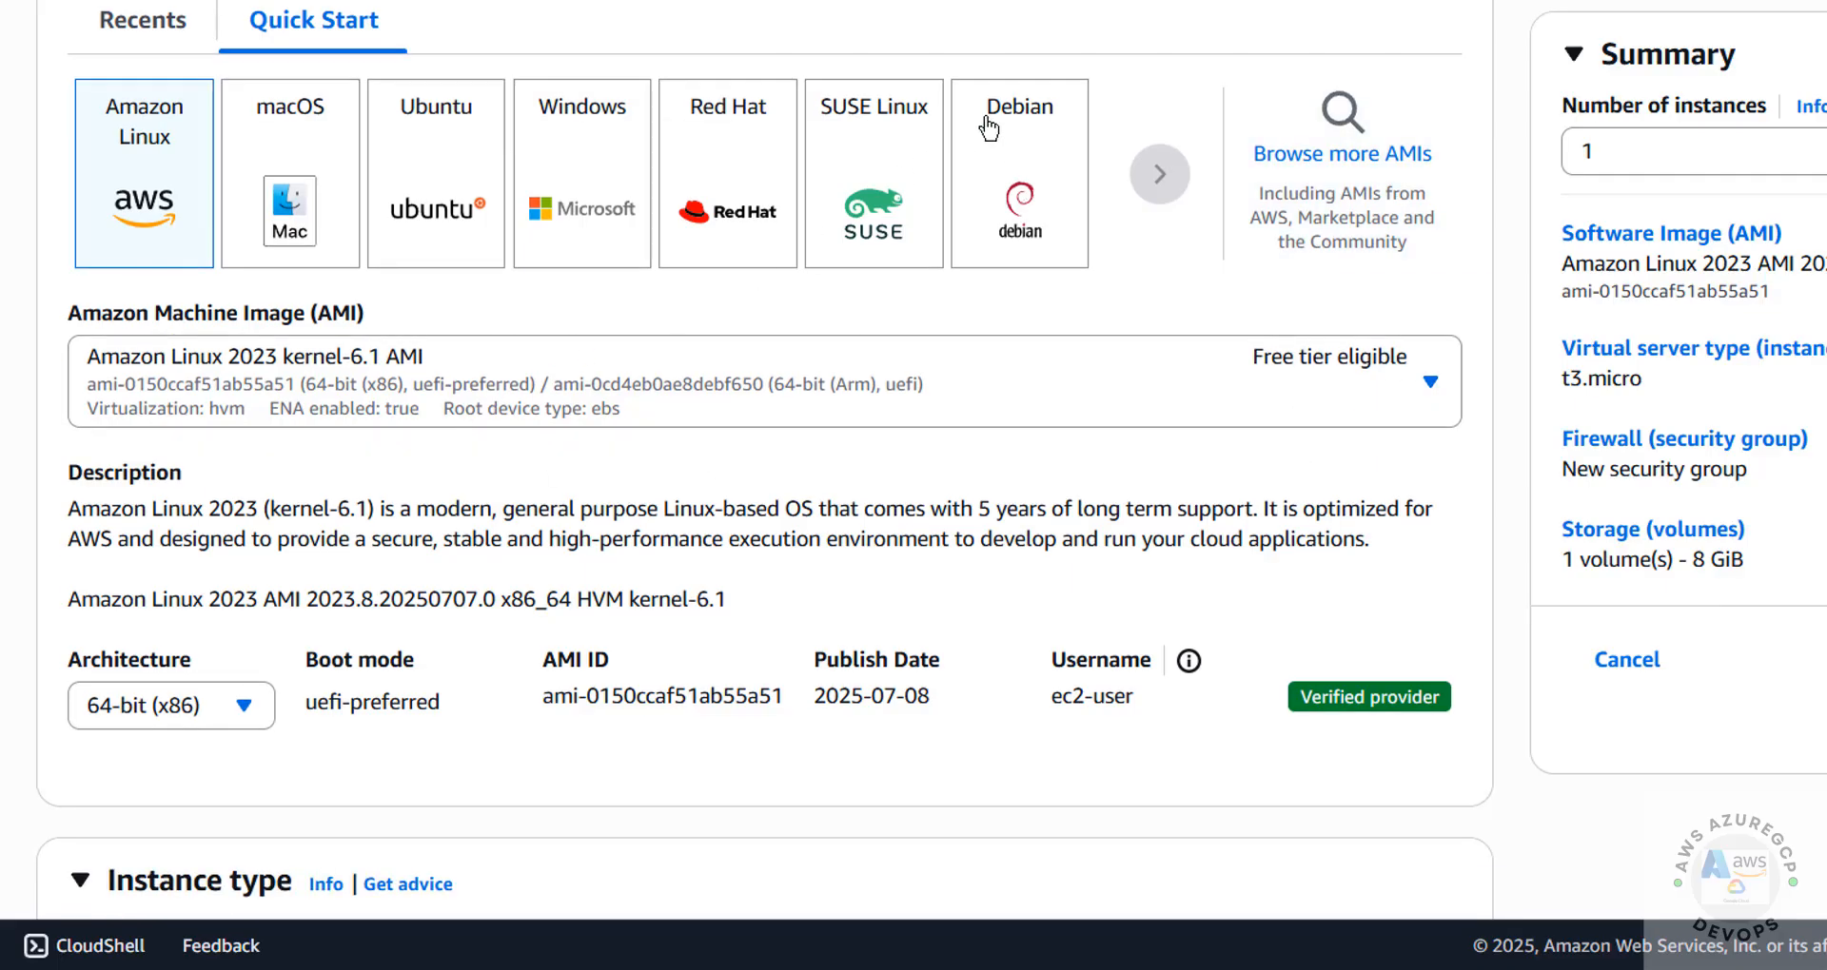
{"action": "left_click", "coordinate": [989, 127]}
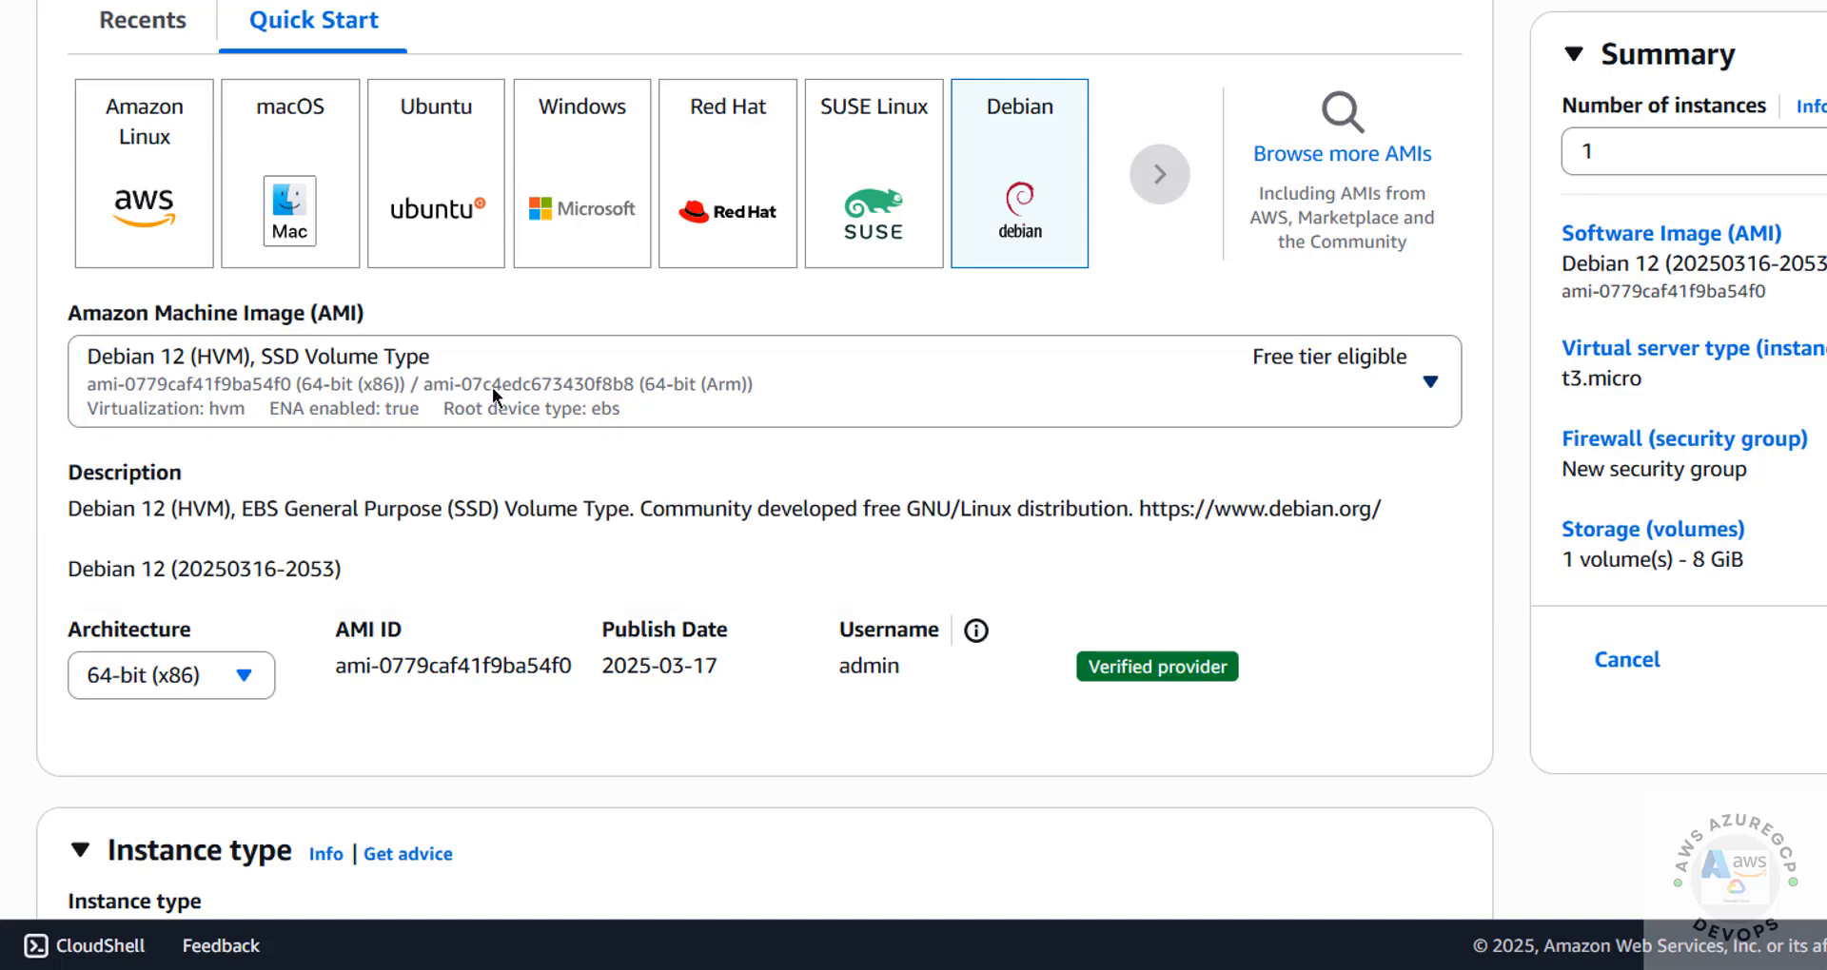
{"action": "left_click", "coordinate": [495, 395]}
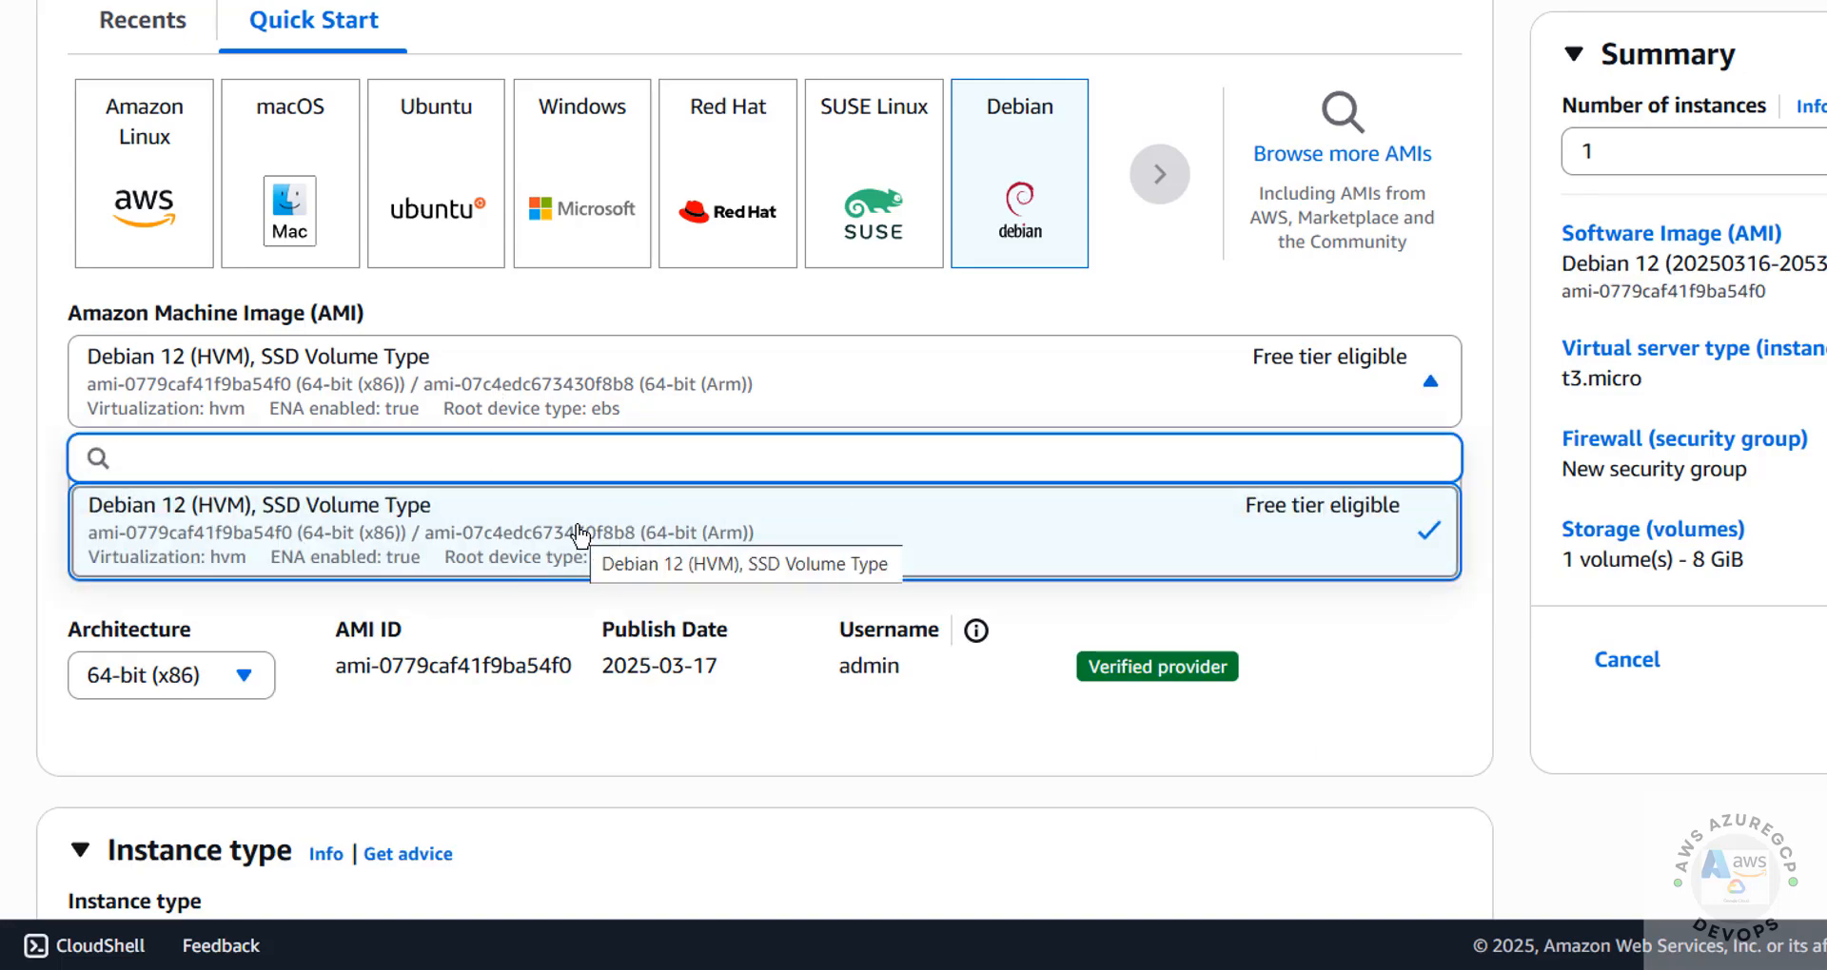
{"action": "left_click", "coordinate": [534, 317]}
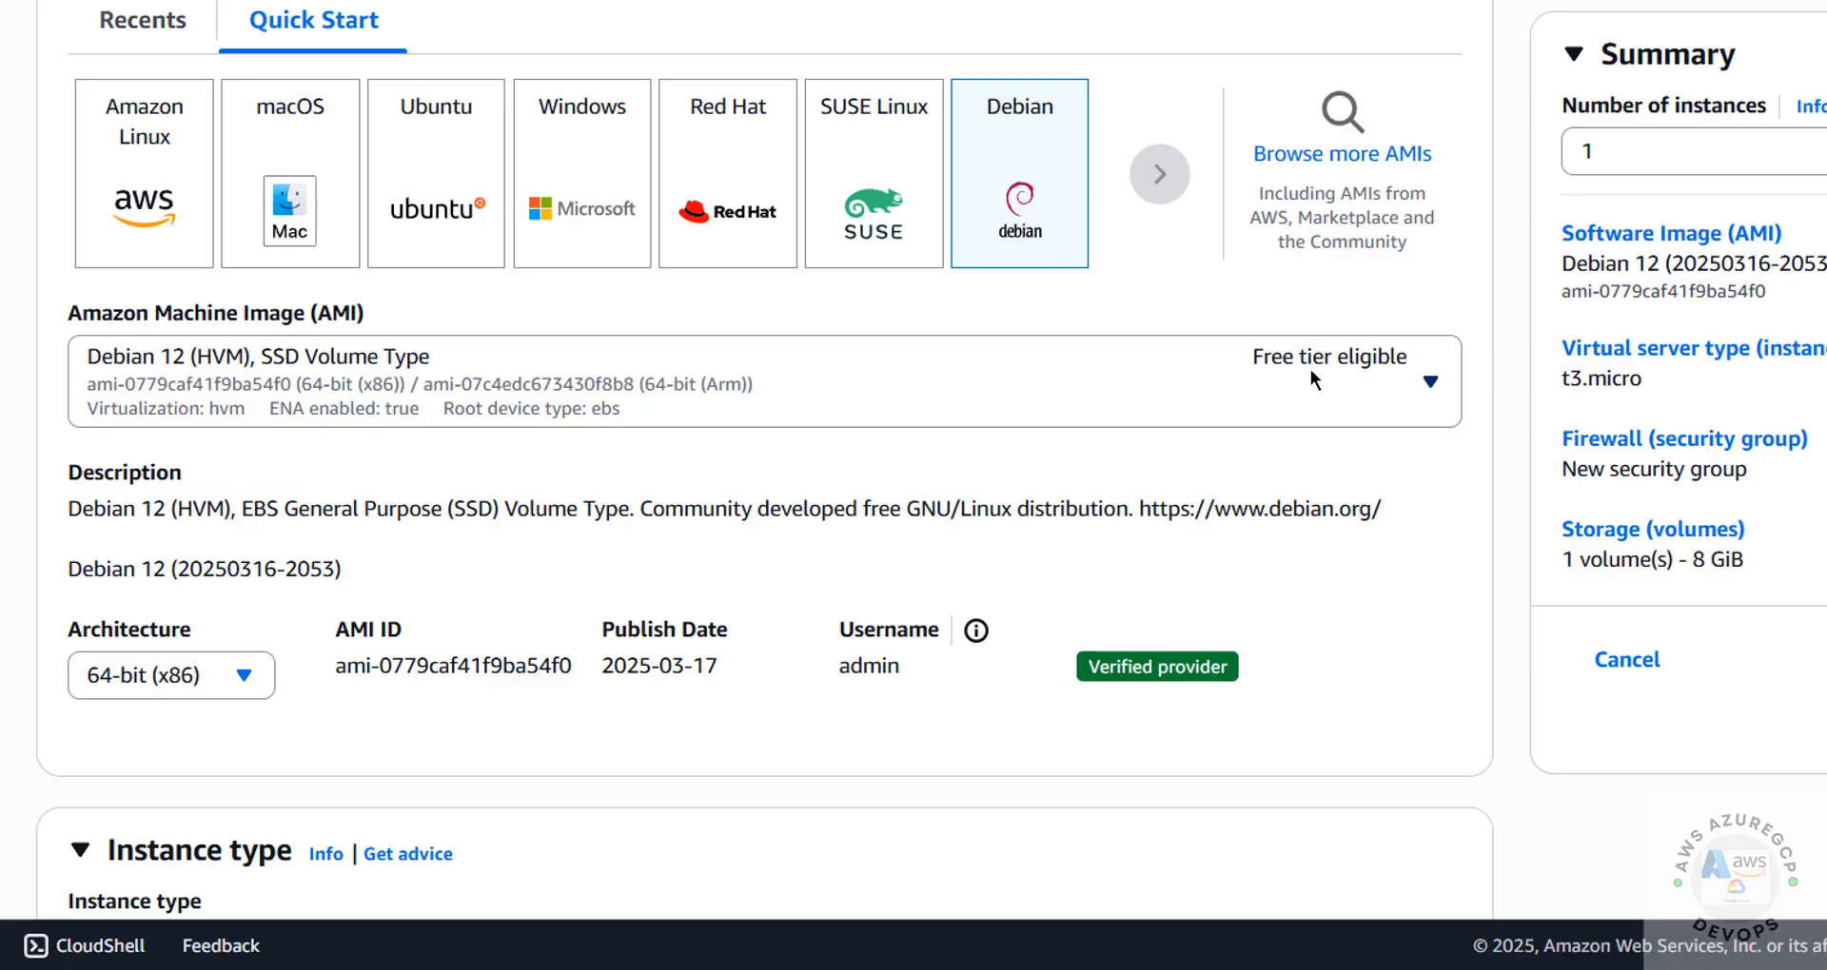
Set the instance type to the free-tier-eligible t3.small
{"action": "scroll", "coordinate": [914, 496], "scroll_direction": "down", "scroll_amount": 6}
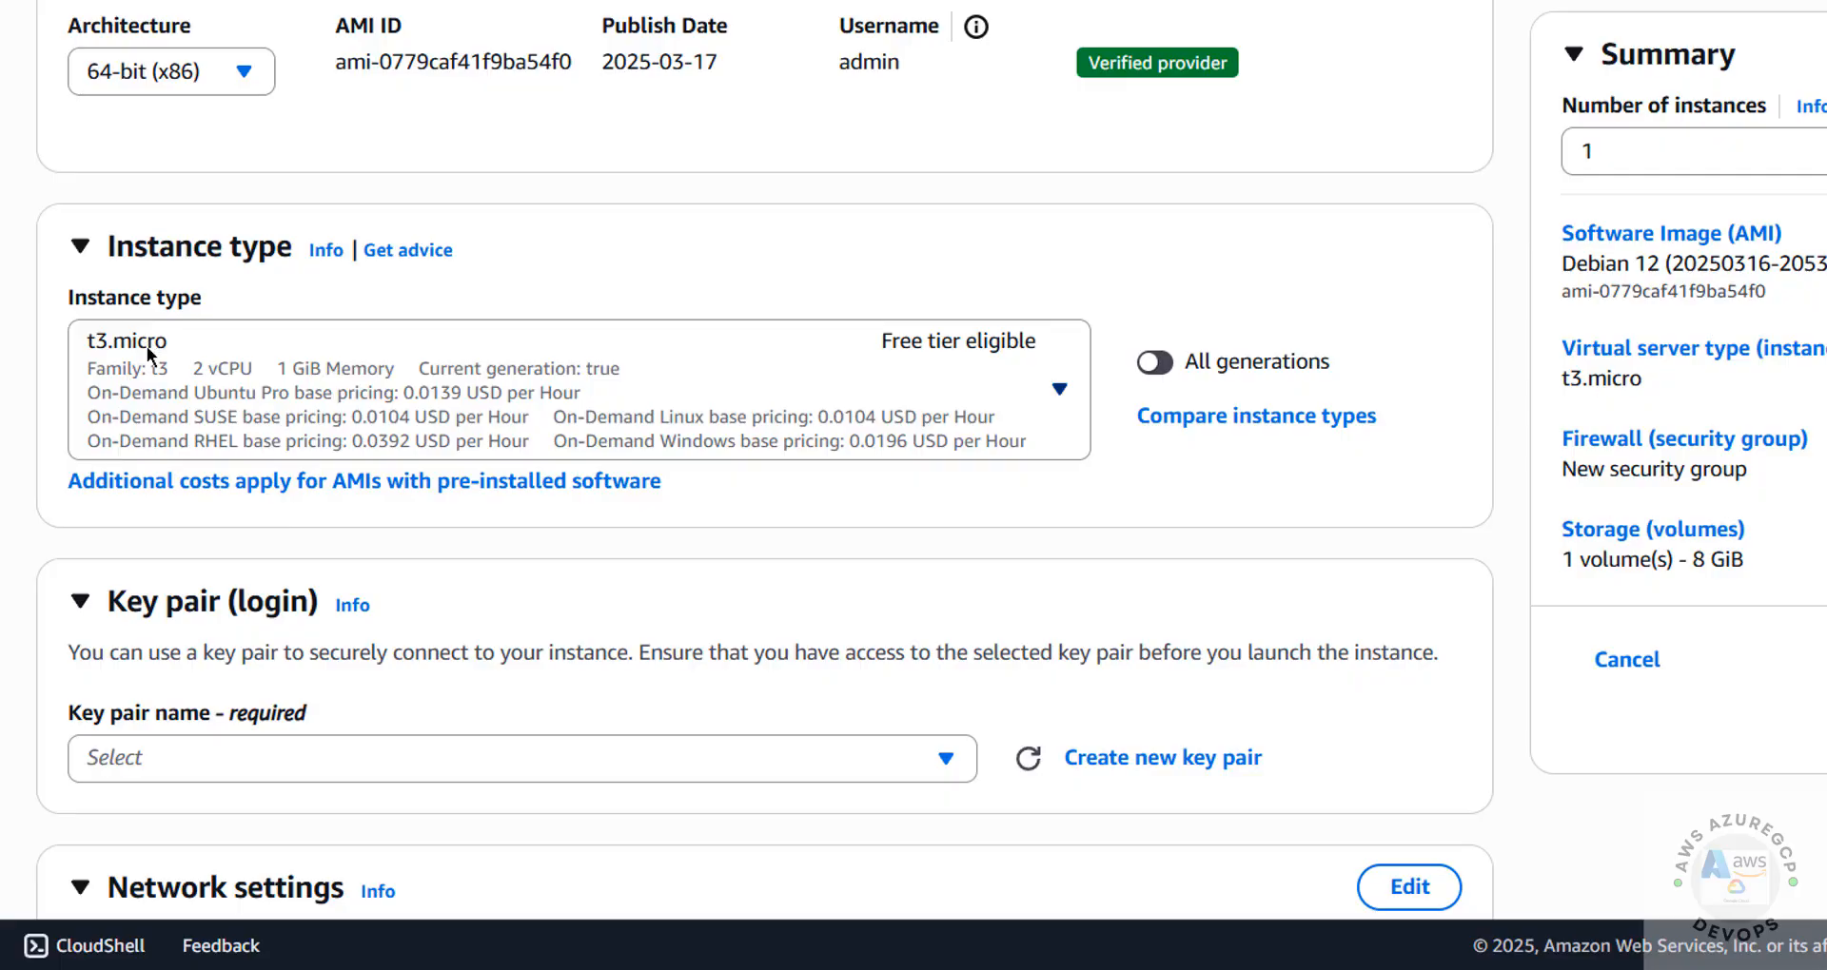
{"action": "left_click", "coordinate": [305, 362]}
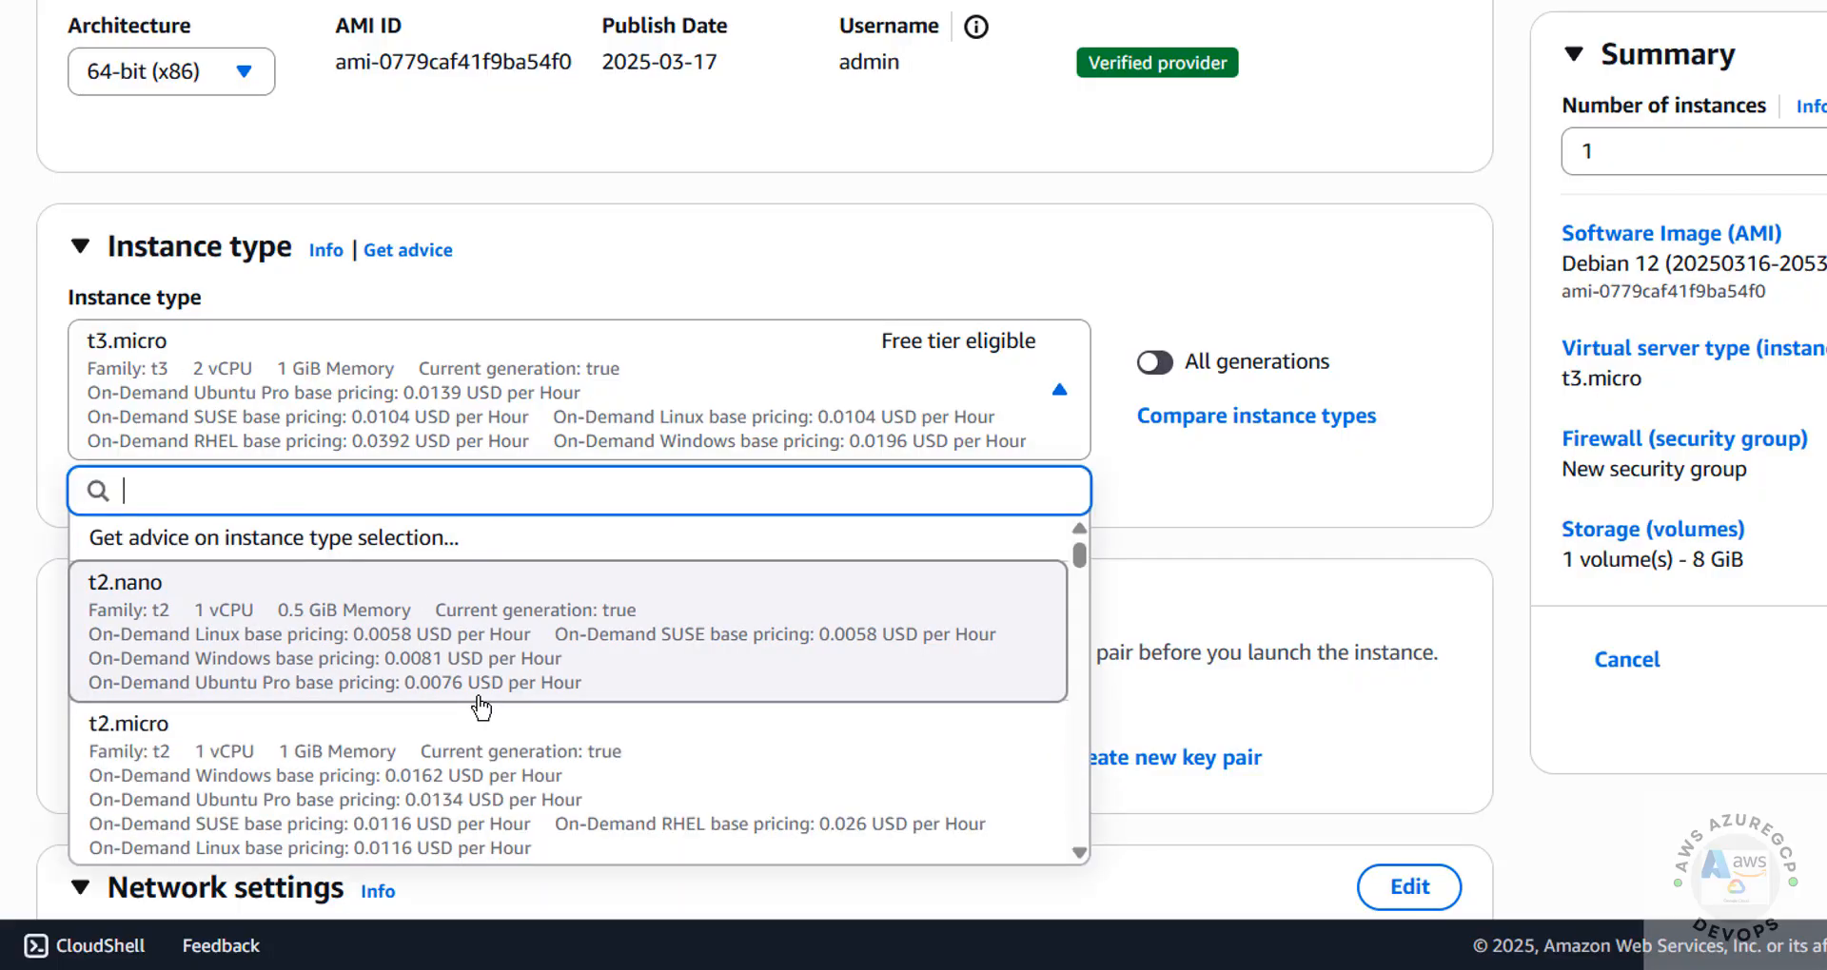
{"action": "scroll", "coordinate": [481, 707], "scroll_direction": "down", "scroll_amount": 2}
{"action": "scroll", "coordinate": [482, 707], "scroll_direction": "down", "scroll_amount": 3}
{"action": "scroll", "coordinate": [481, 707], "scroll_direction": "up", "scroll_amount": 3}
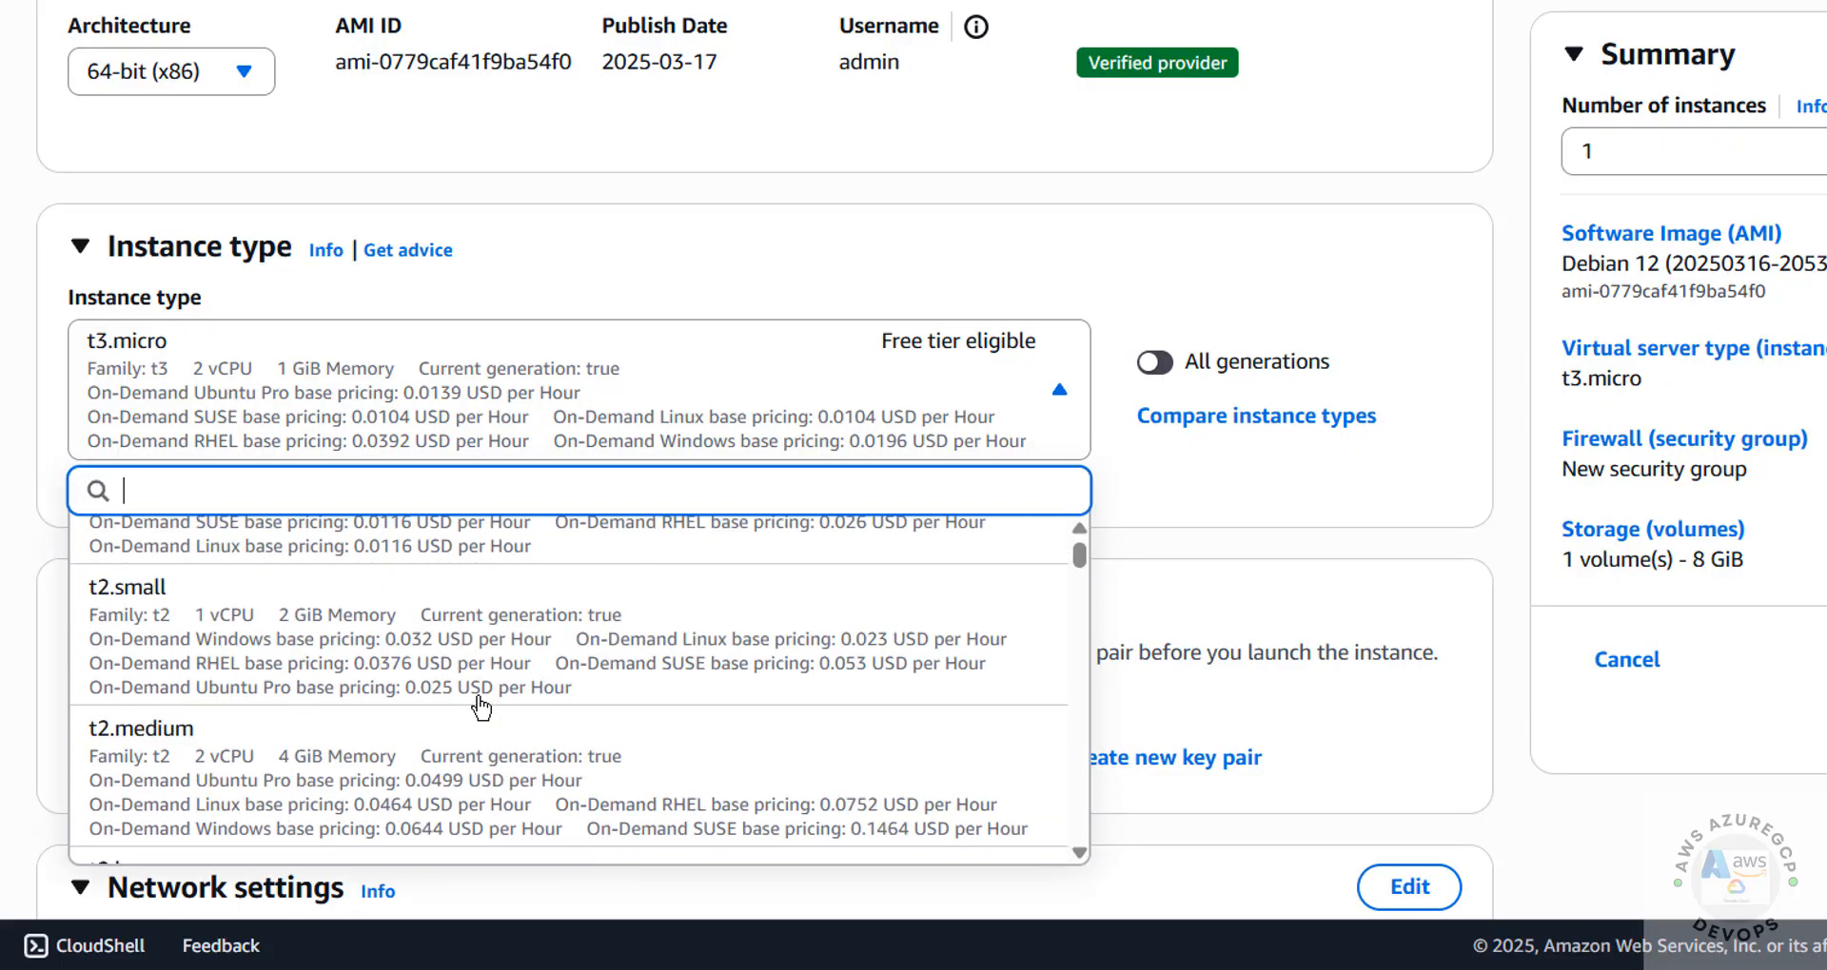
{"action": "scroll", "coordinate": [481, 707], "scroll_direction": "down", "scroll_amount": 6}
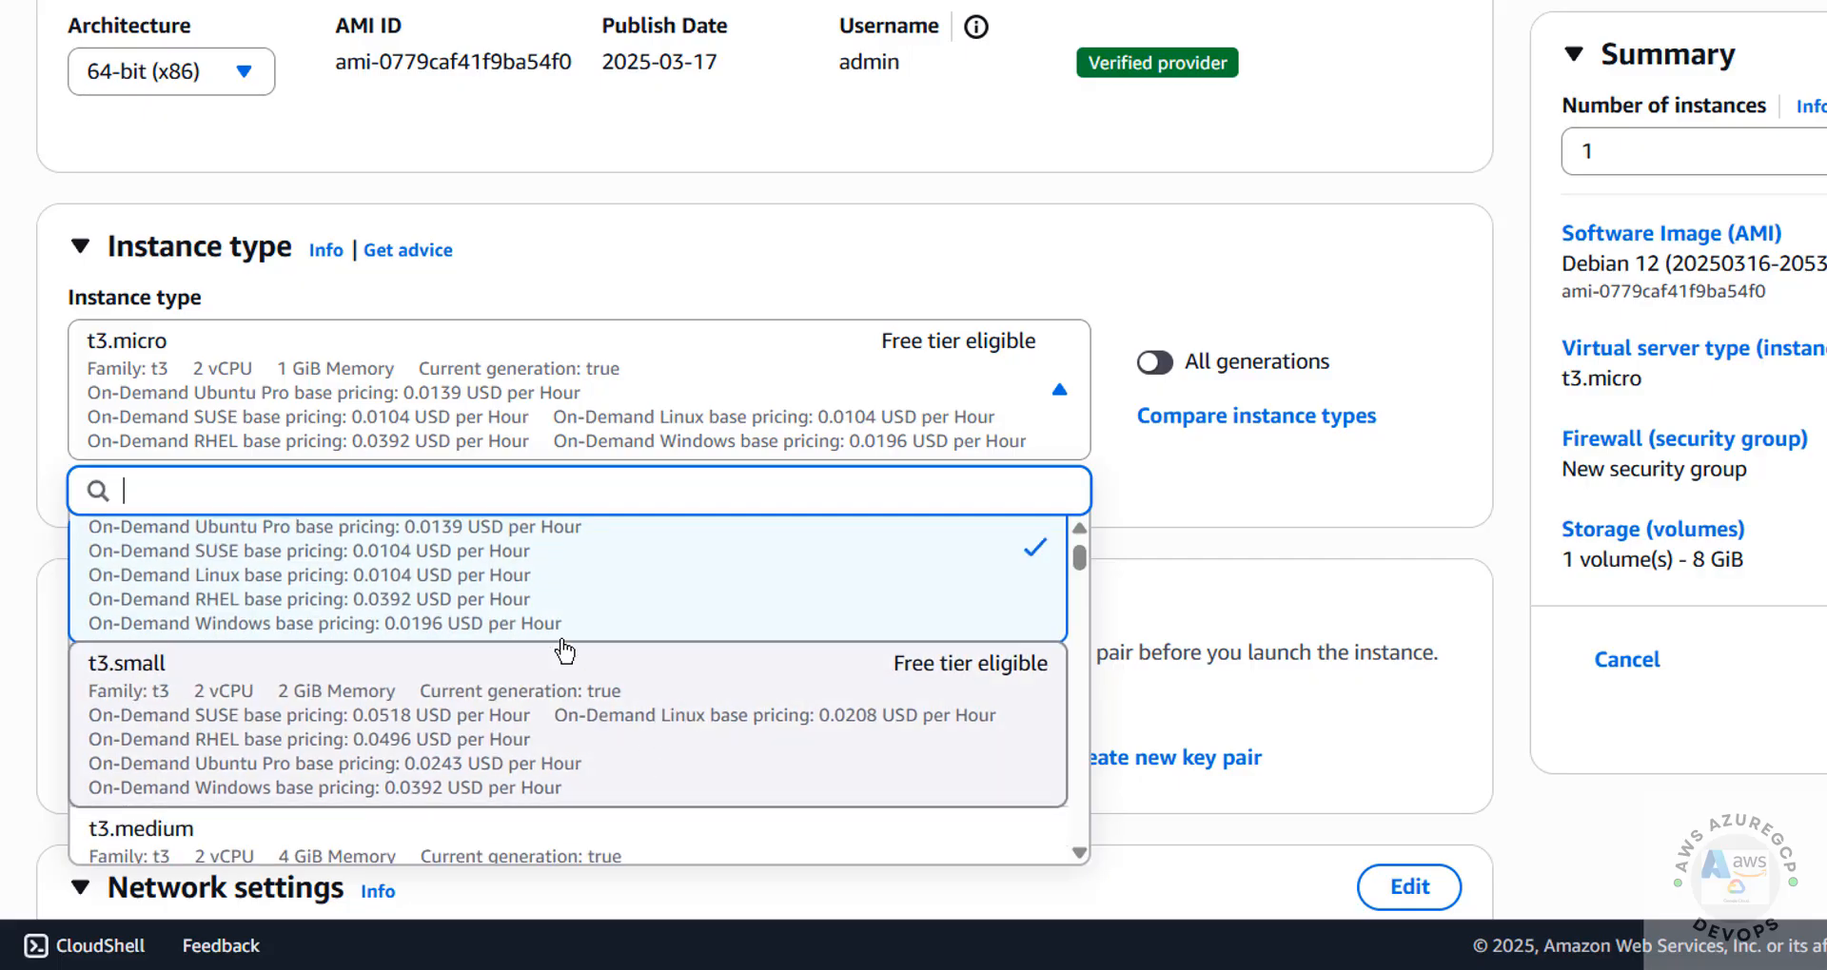
{"action": "key", "text": "Return"}
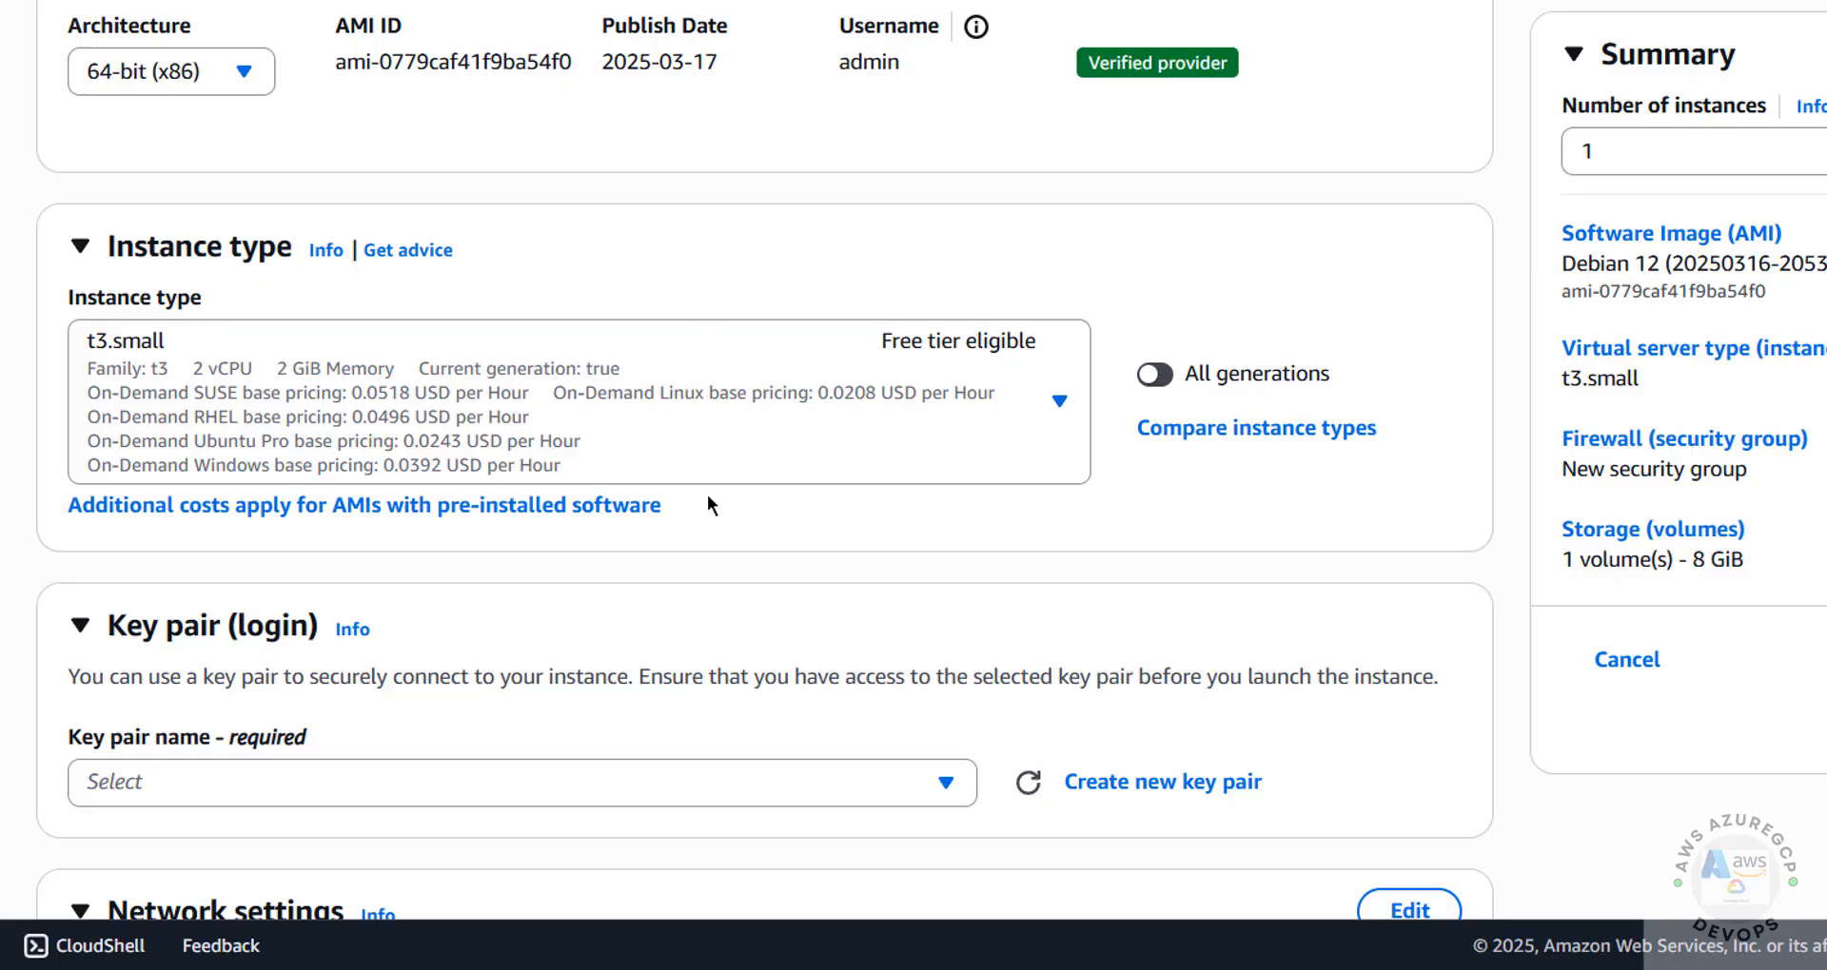
Create a new RSA key pair named deb12ec2 in .pem format for logging in to the instance
{"action": "scroll", "coordinate": [707, 496], "scroll_direction": "down", "scroll_amount": 5}
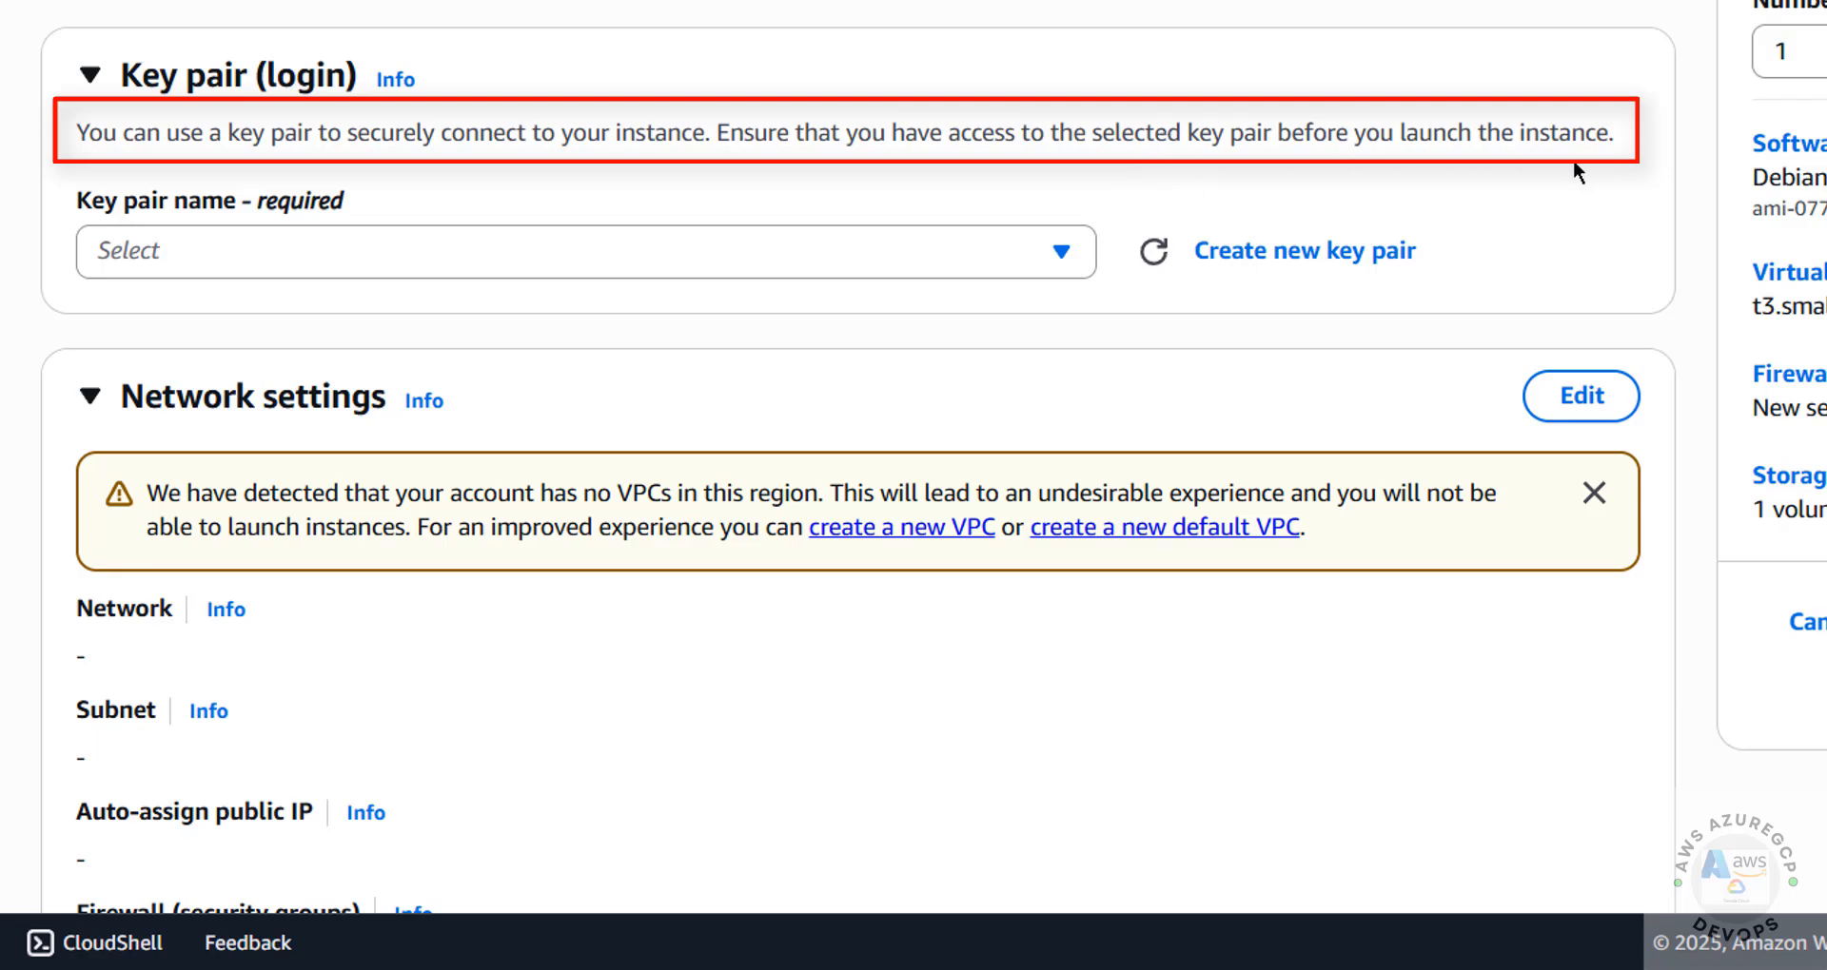
{"action": "left_click", "coordinate": [1044, 257]}
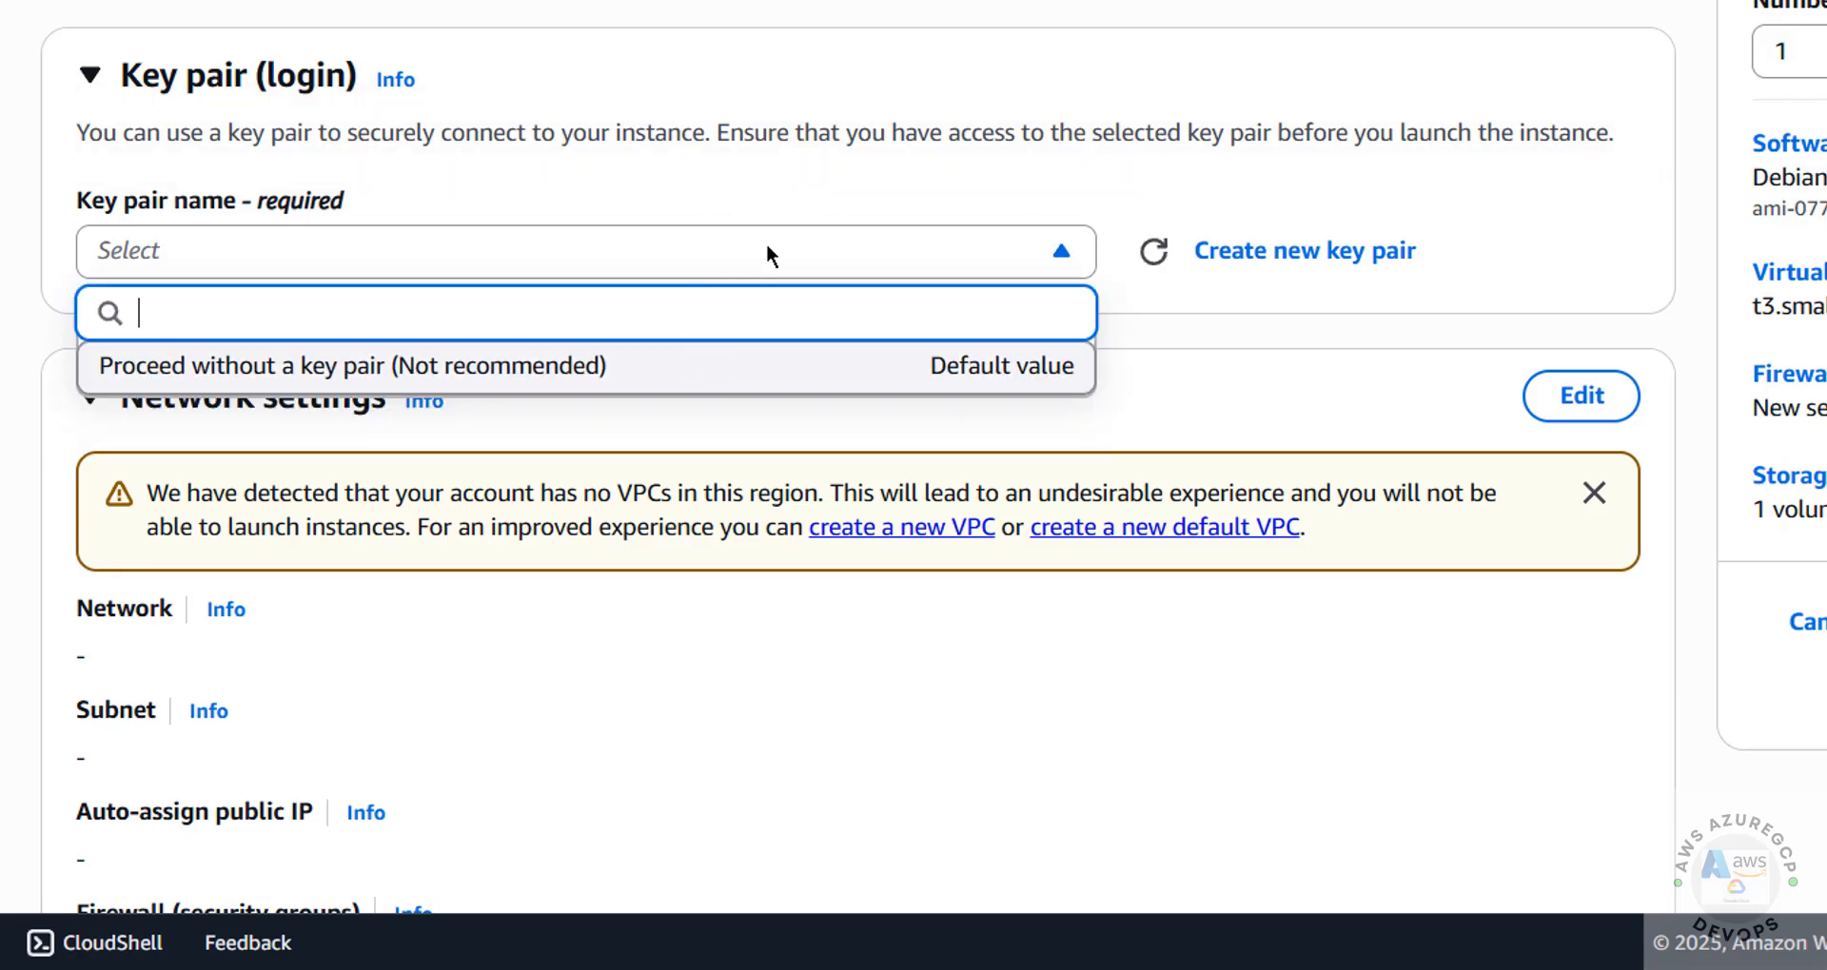
{"action": "left_click", "coordinate": [825, 197]}
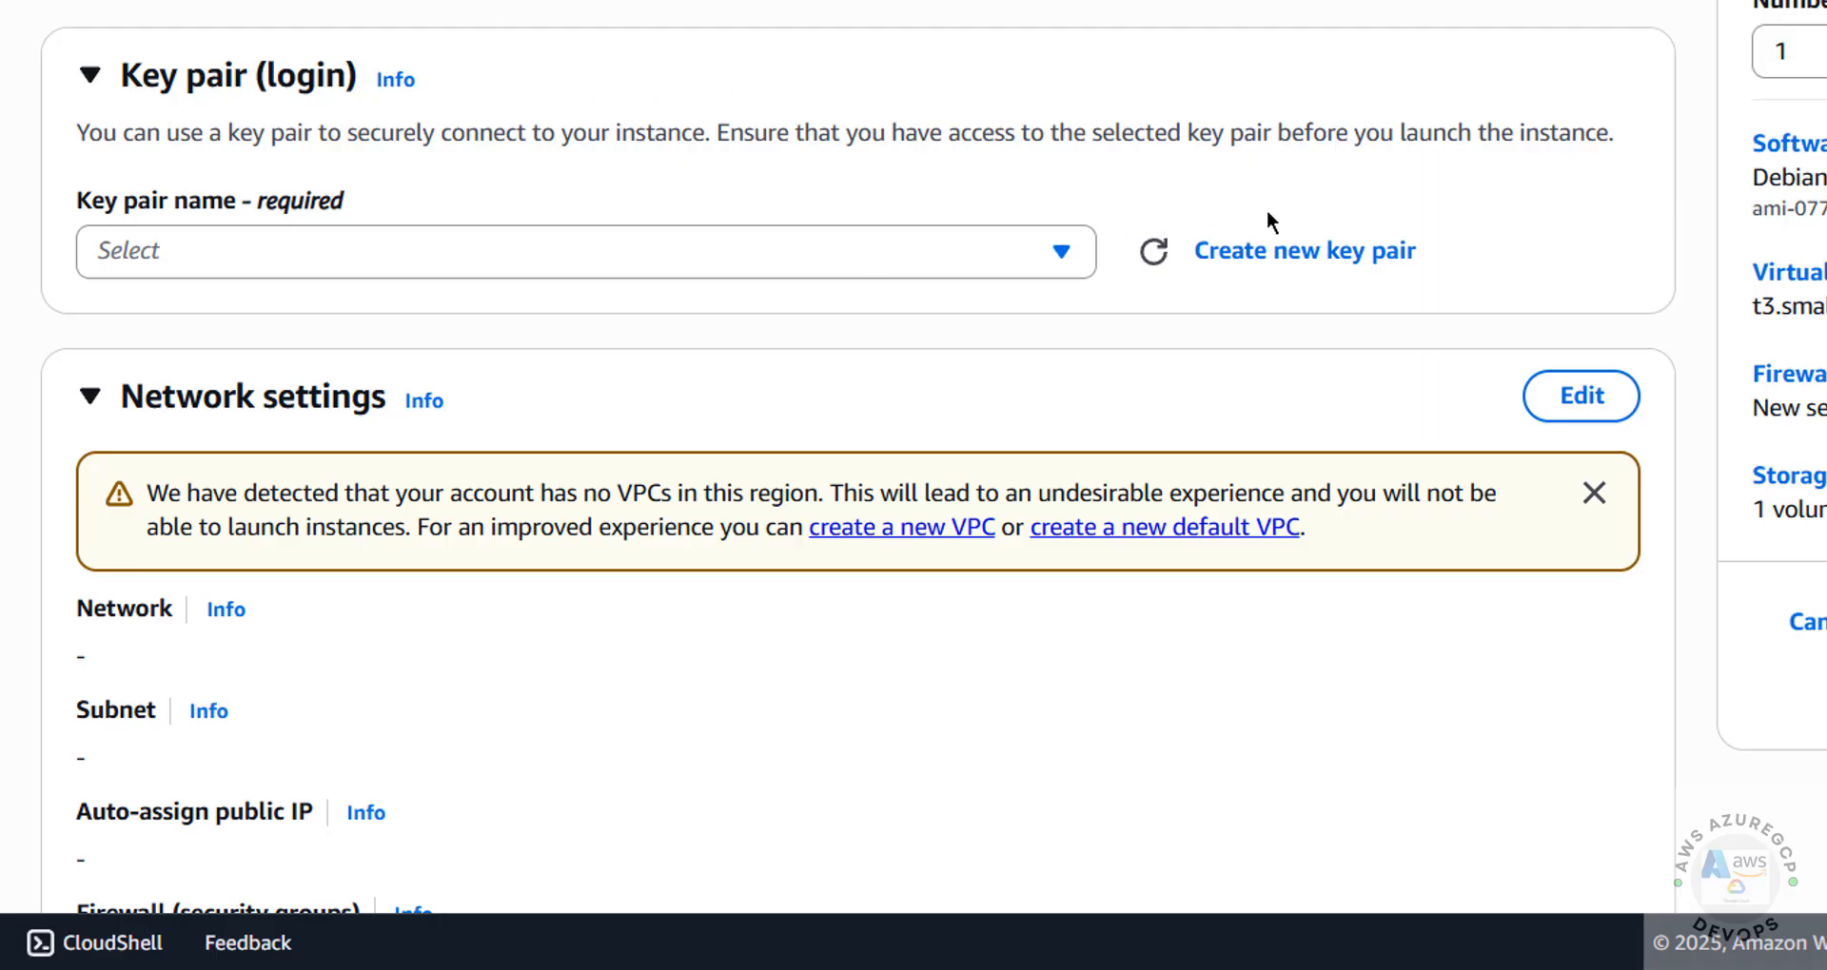
{"action": "left_click", "coordinate": [1268, 262]}
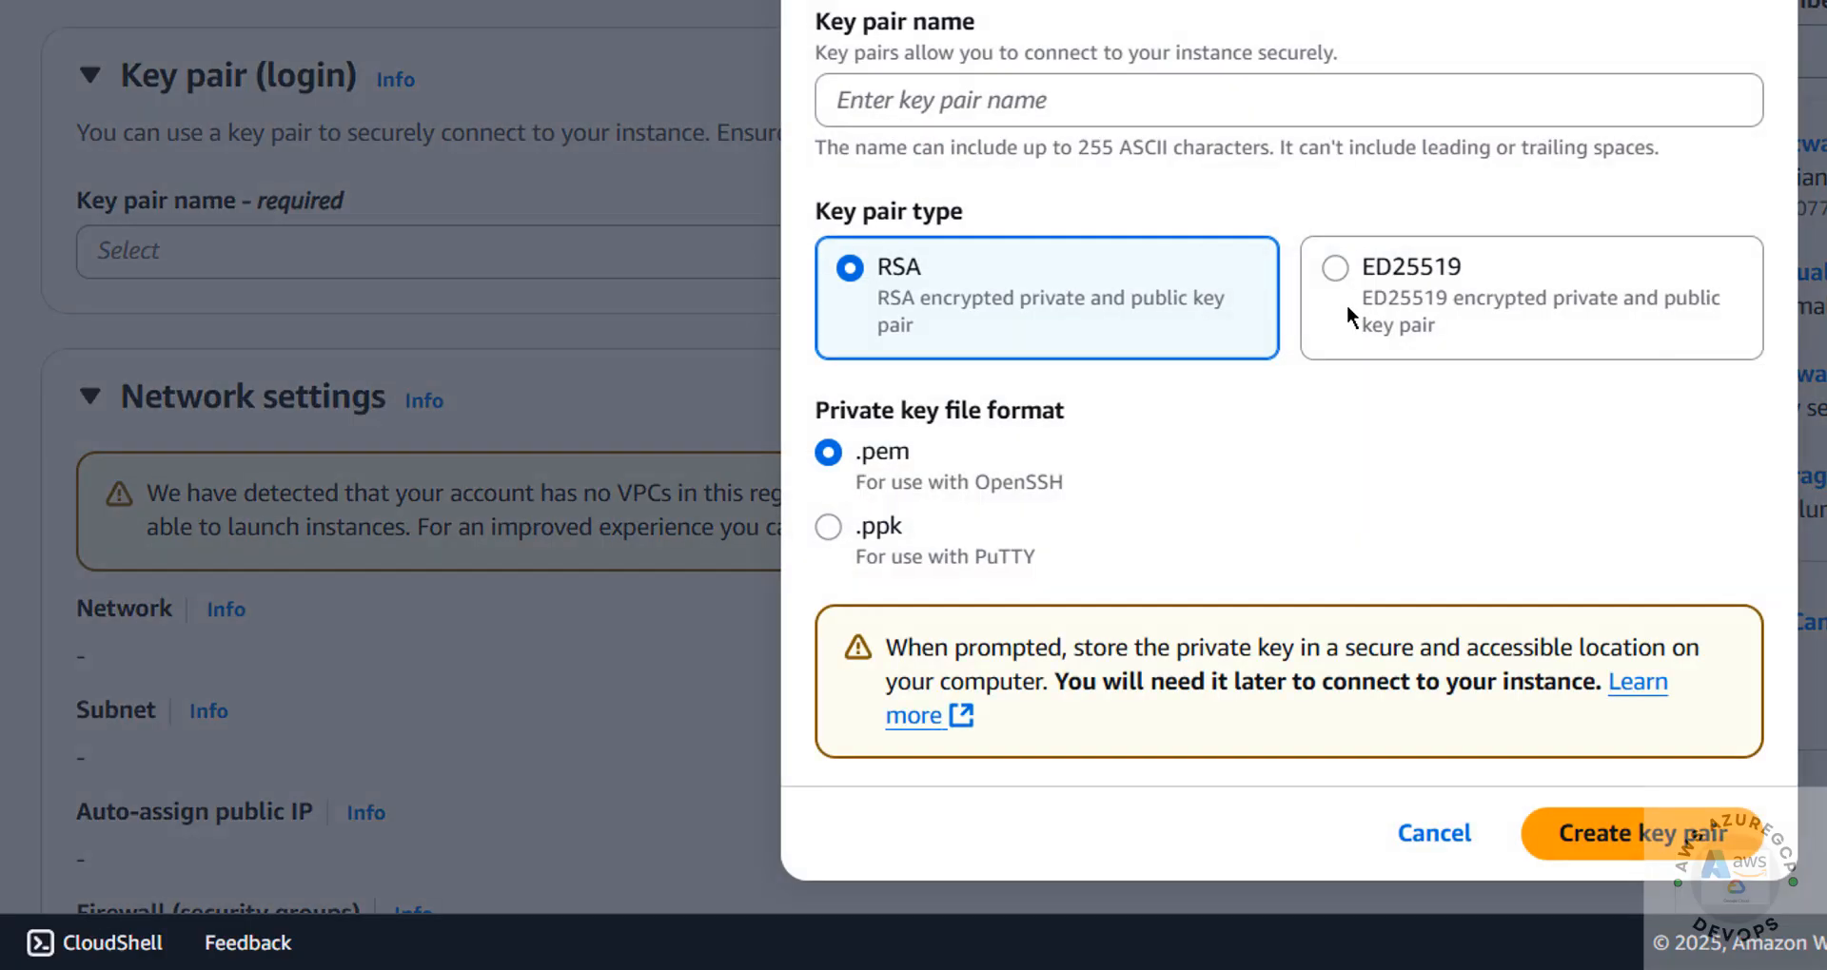
{"action": "left_click", "coordinate": [967, 98]}
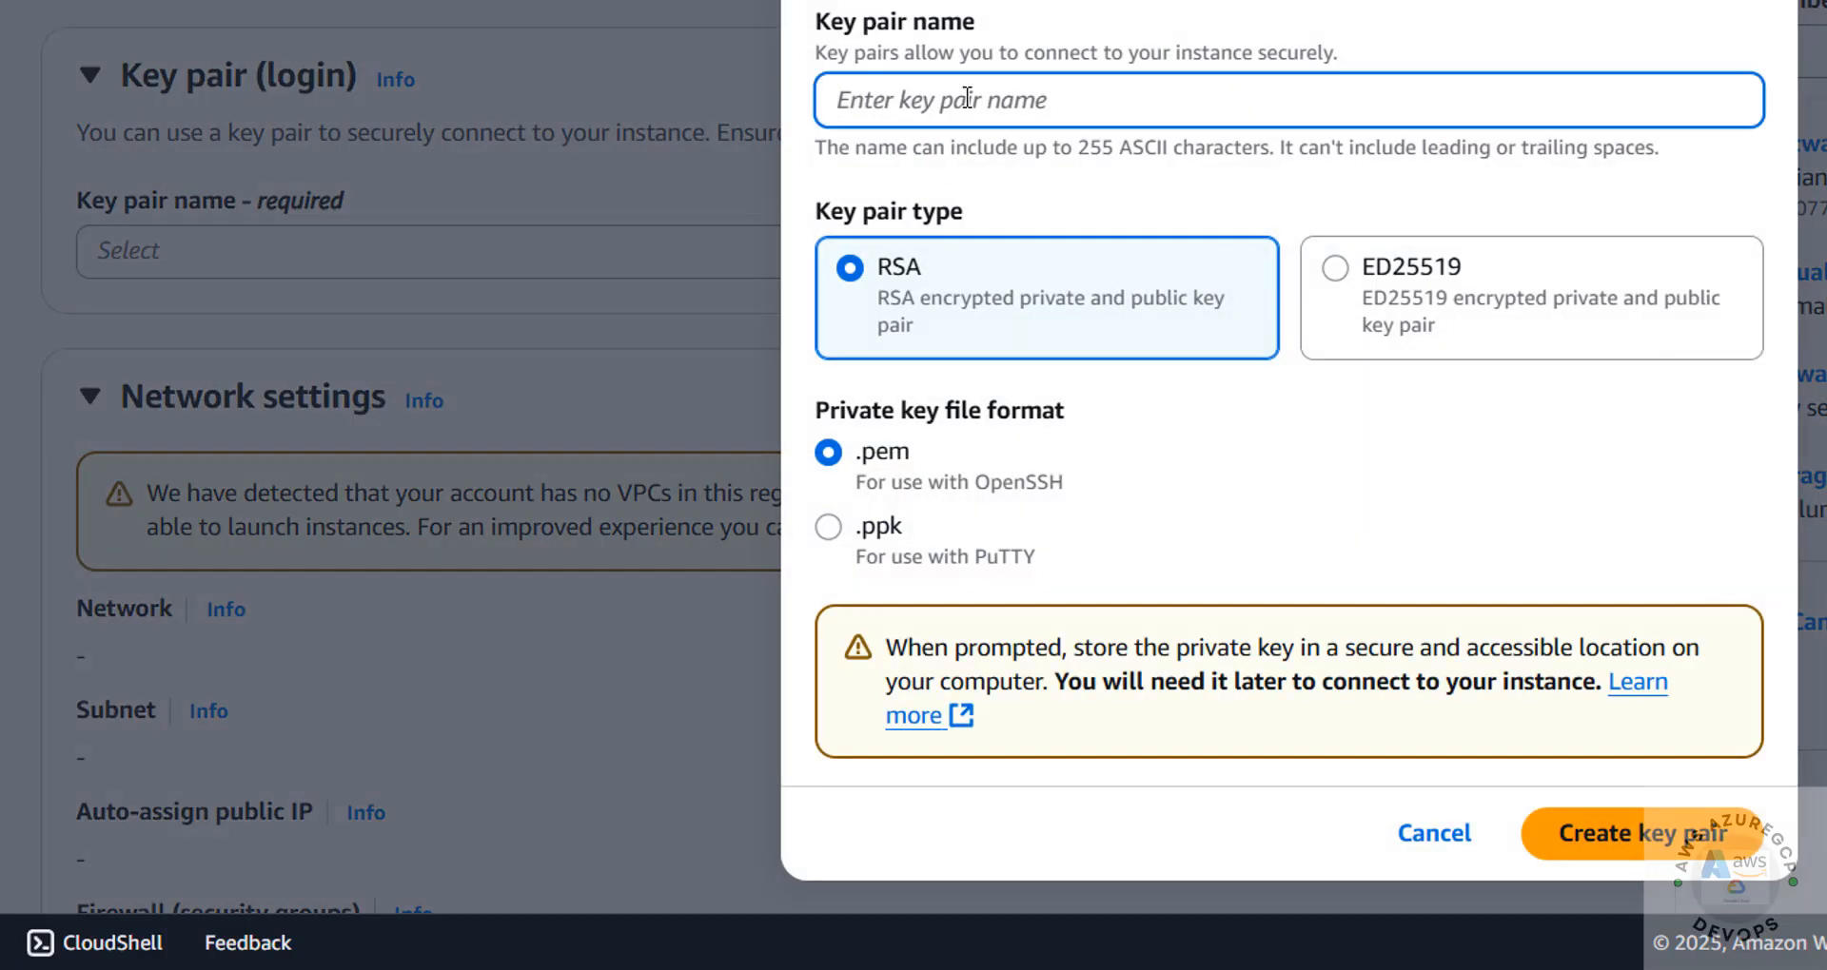
{"action": "type", "text": "deb12ec2"}
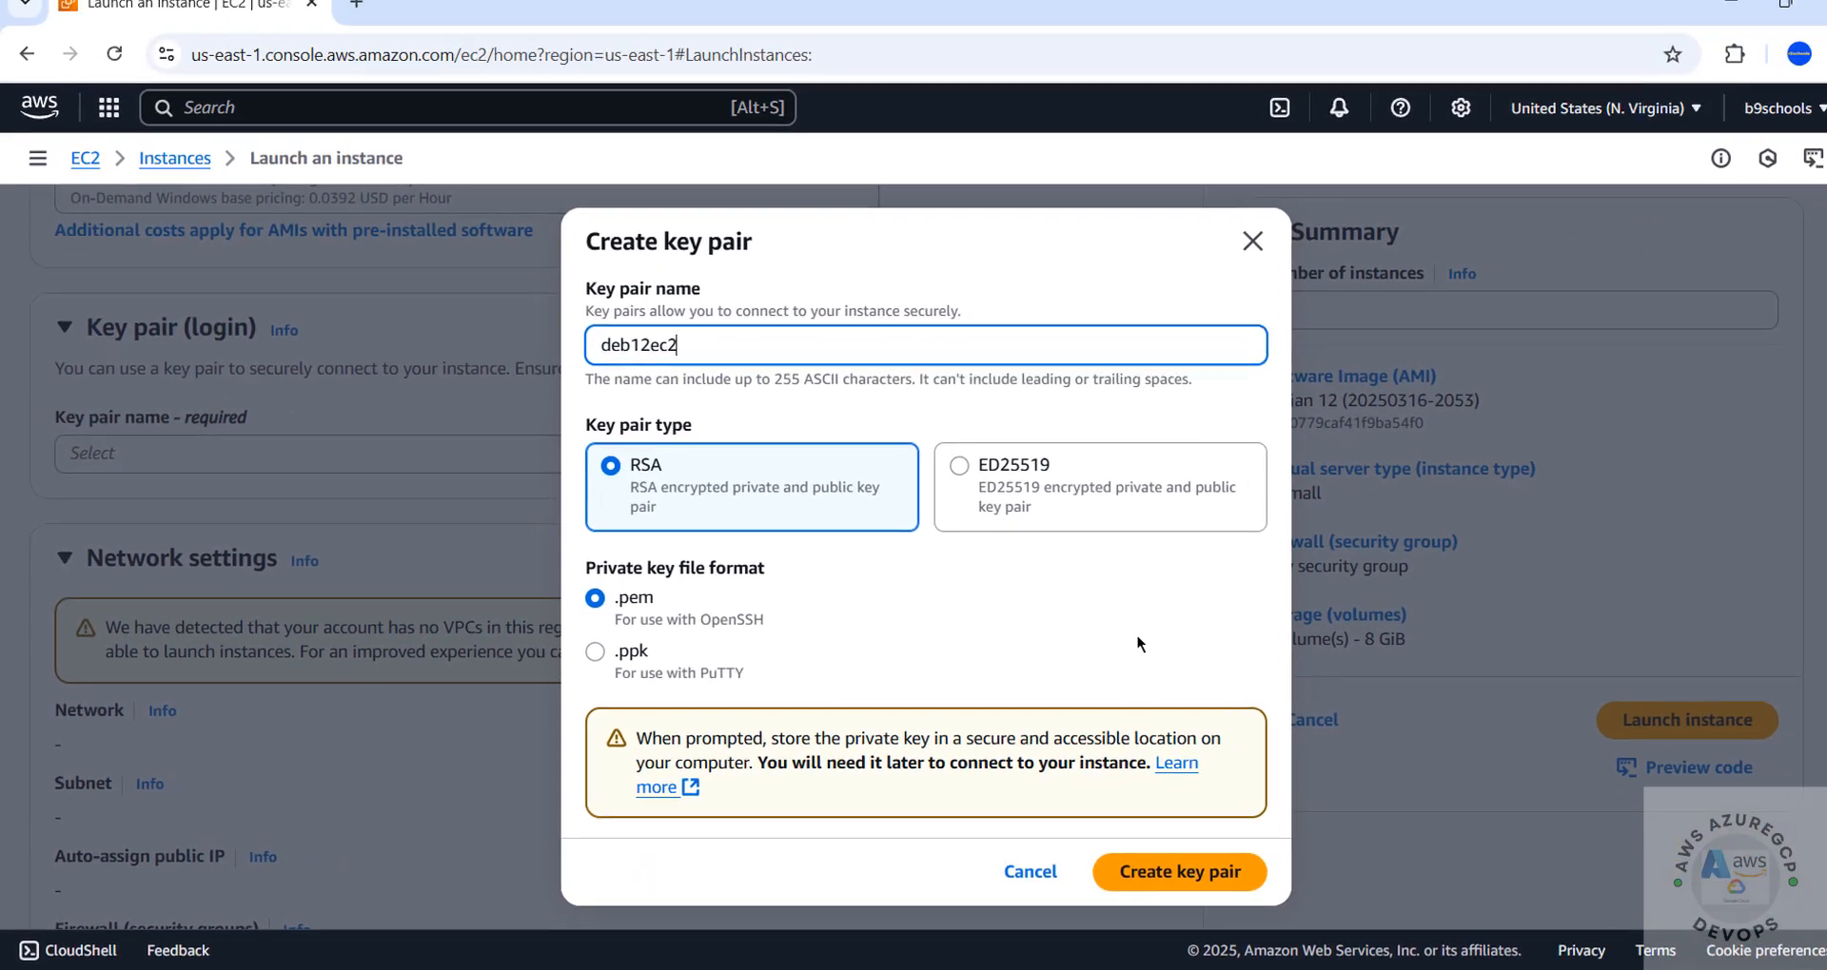
{"action": "left_click", "coordinate": [1110, 876]}
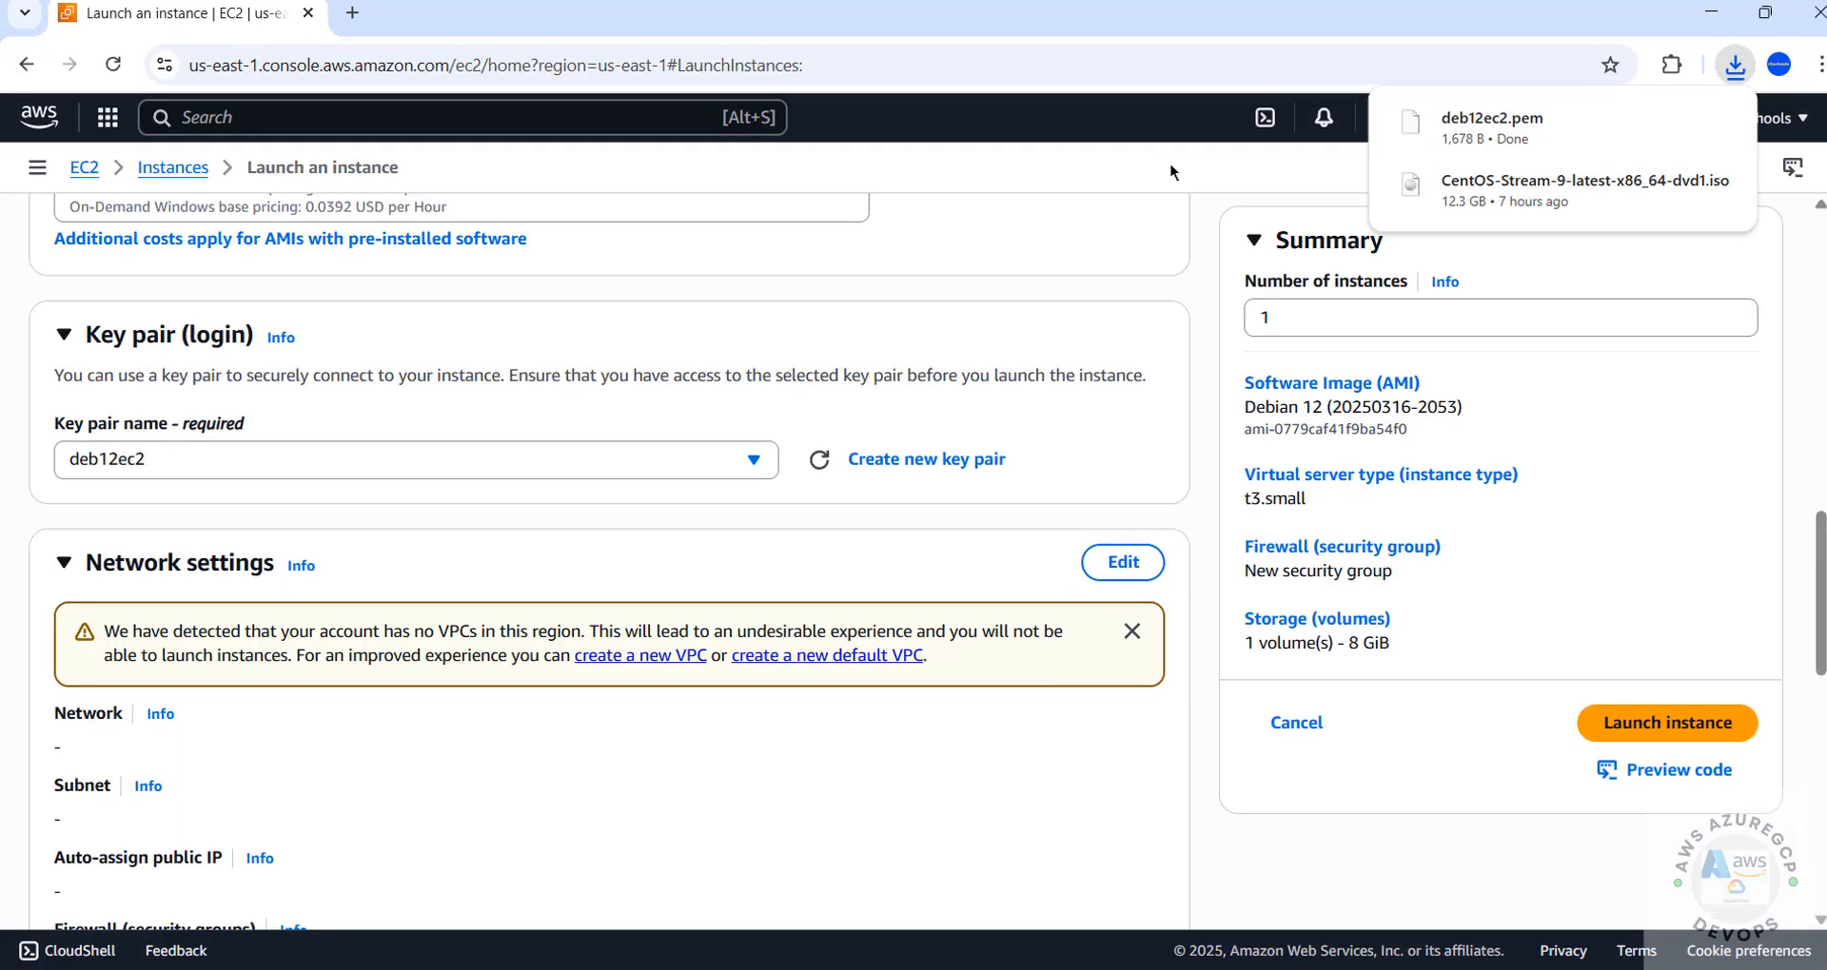
Open the network settings for editing and check the list of selectable VPCs
{"action": "scroll", "coordinate": [1126, 74], "scroll_direction": "down", "scroll_amount": 3}
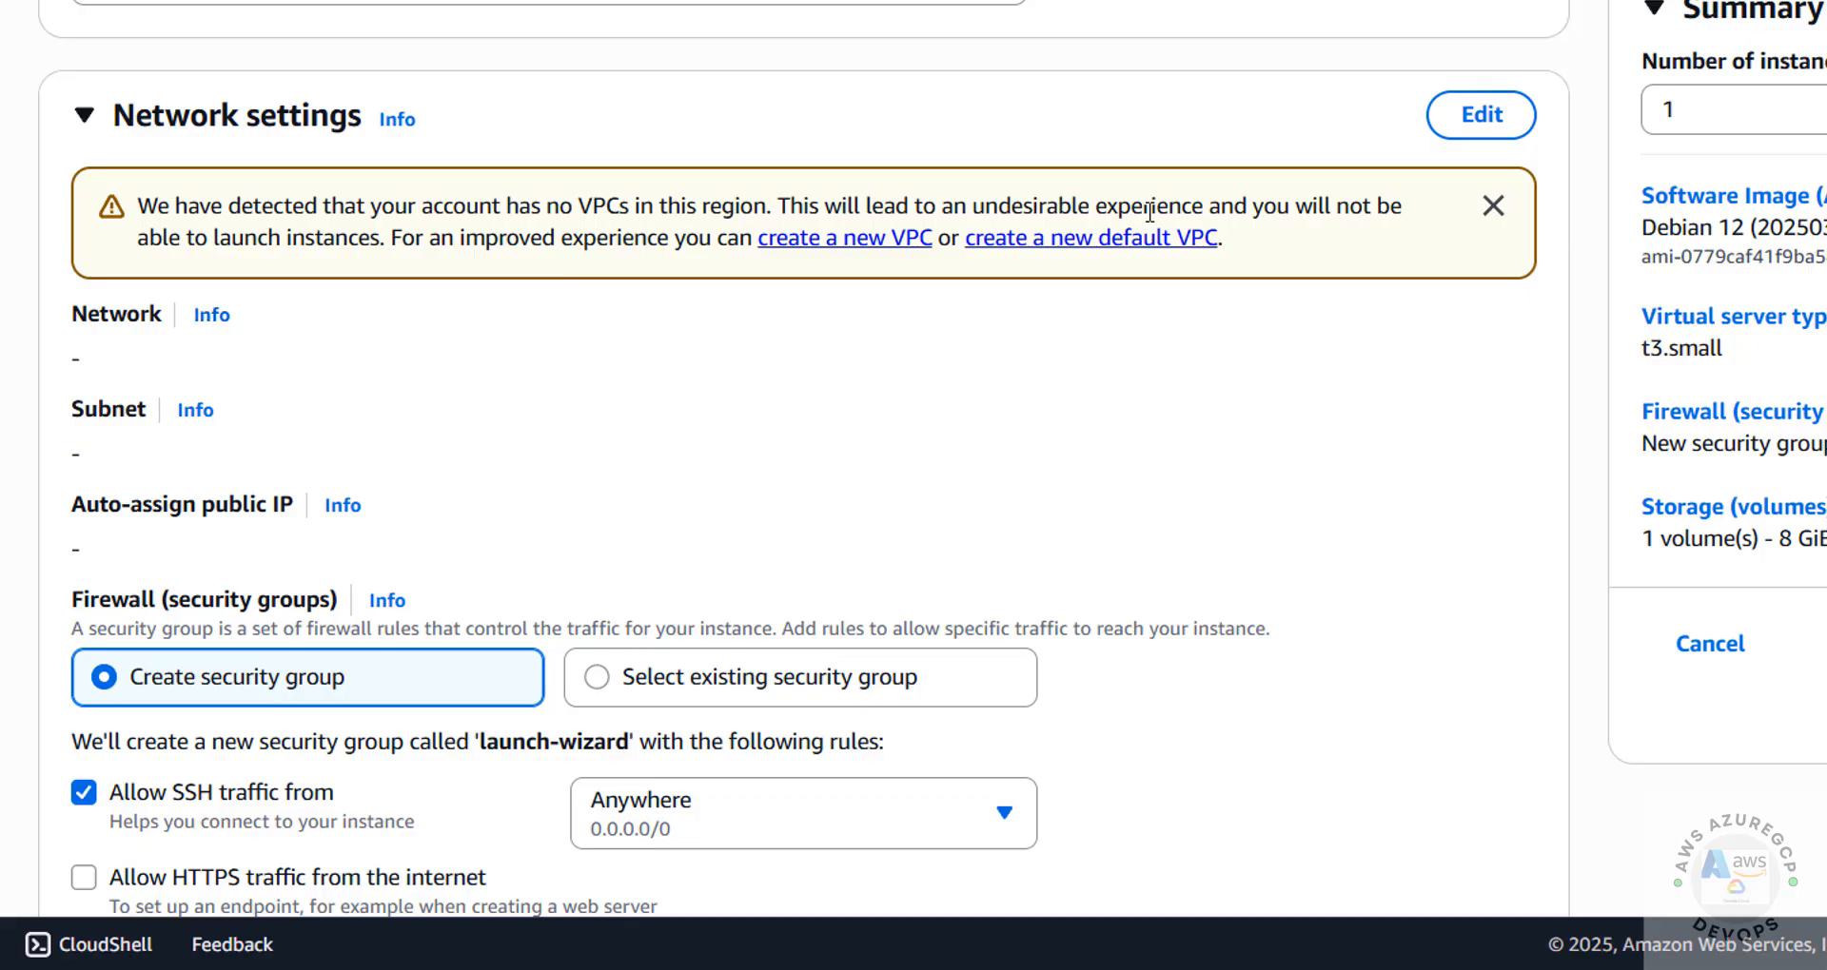
{"action": "left_click", "coordinate": [1510, 115]}
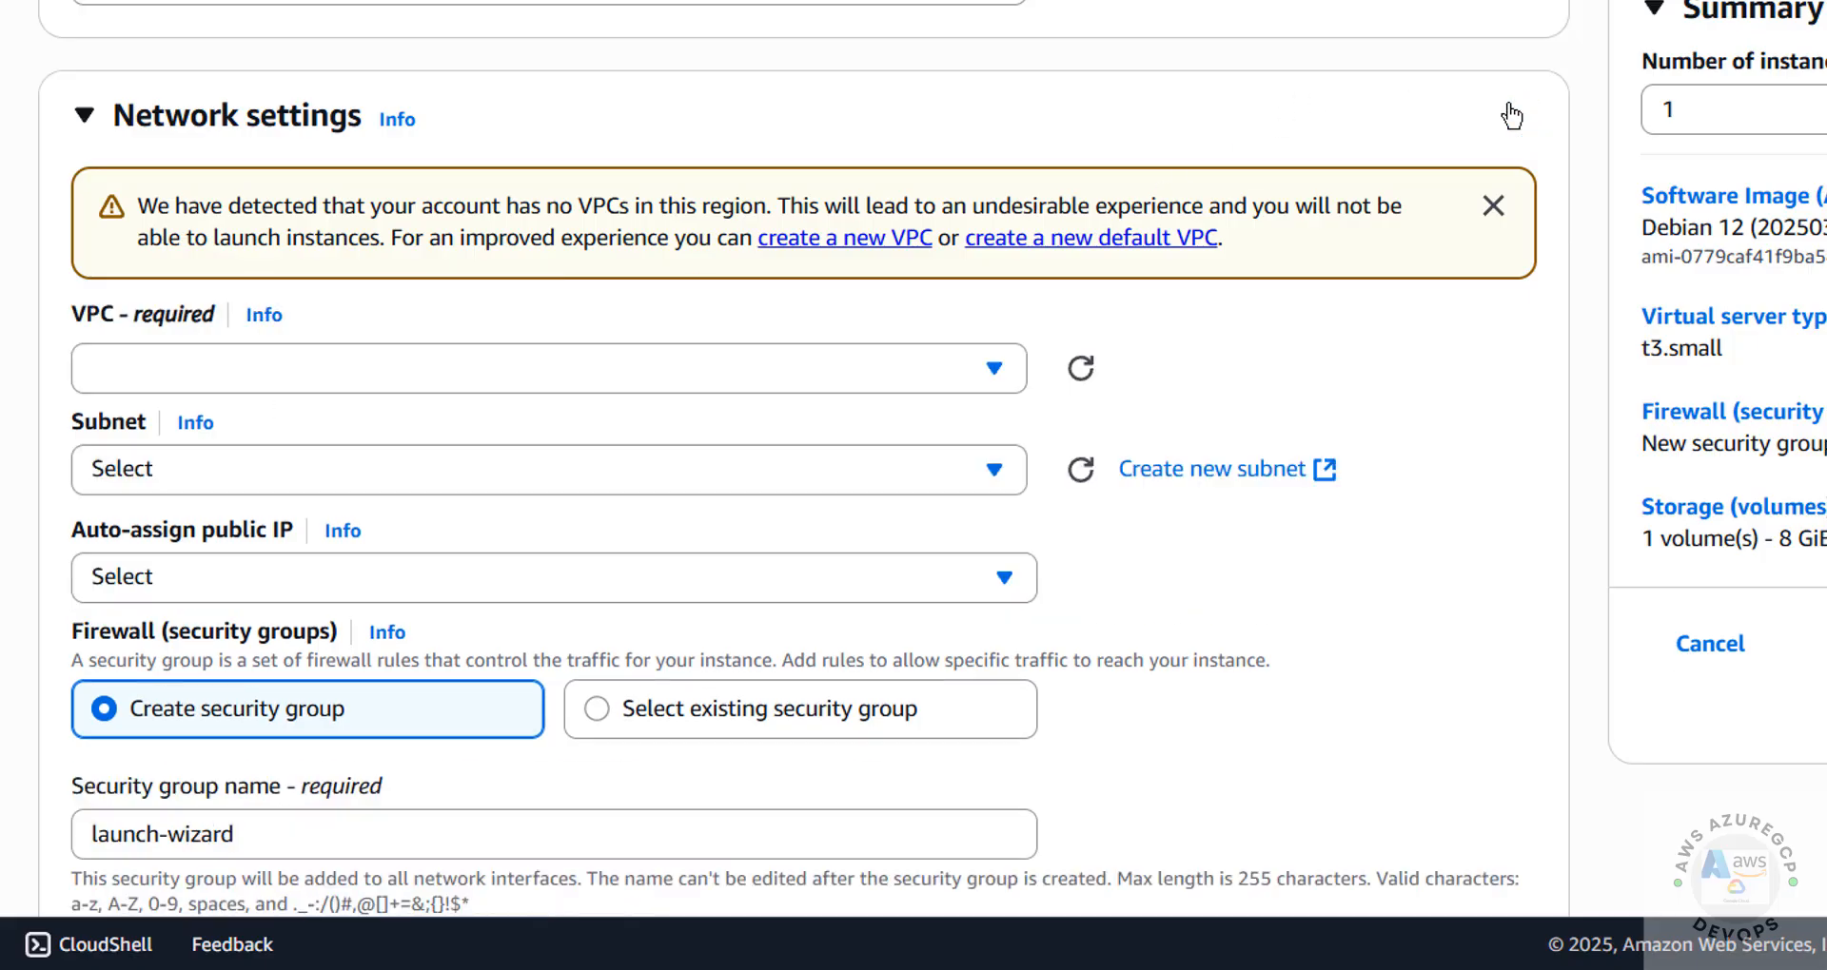
{"action": "left_click", "coordinate": [443, 375]}
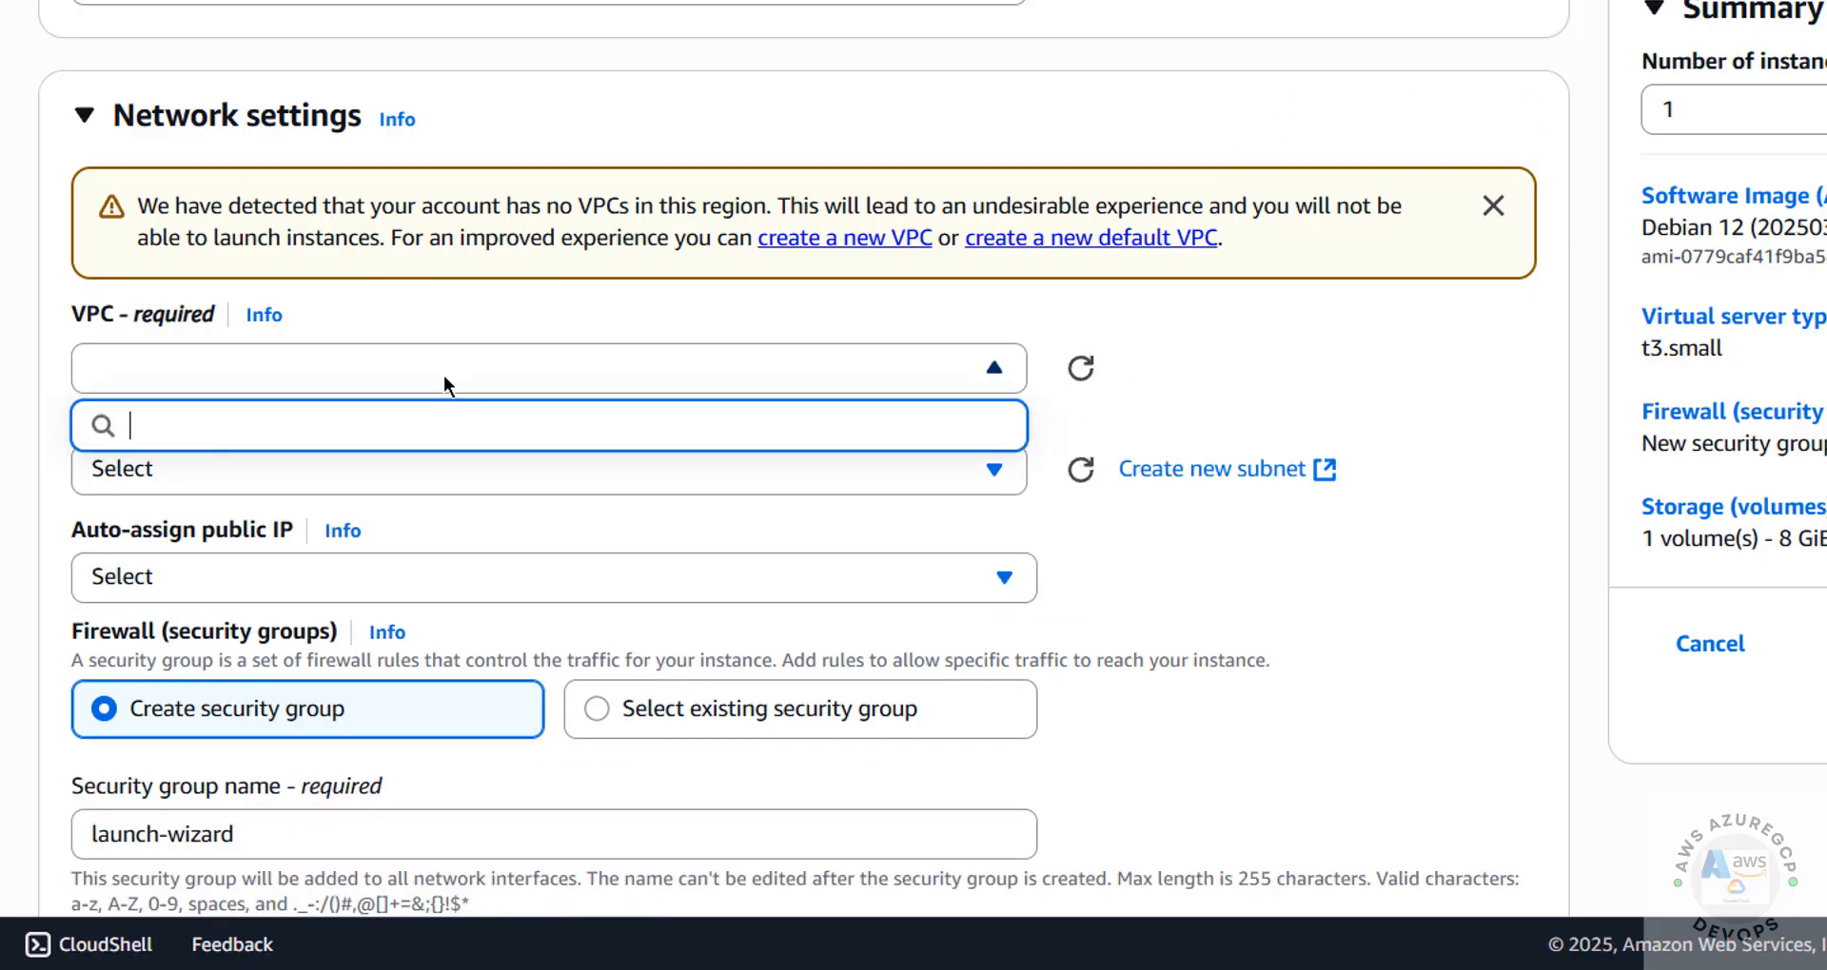
{"action": "left_click", "coordinate": [444, 374]}
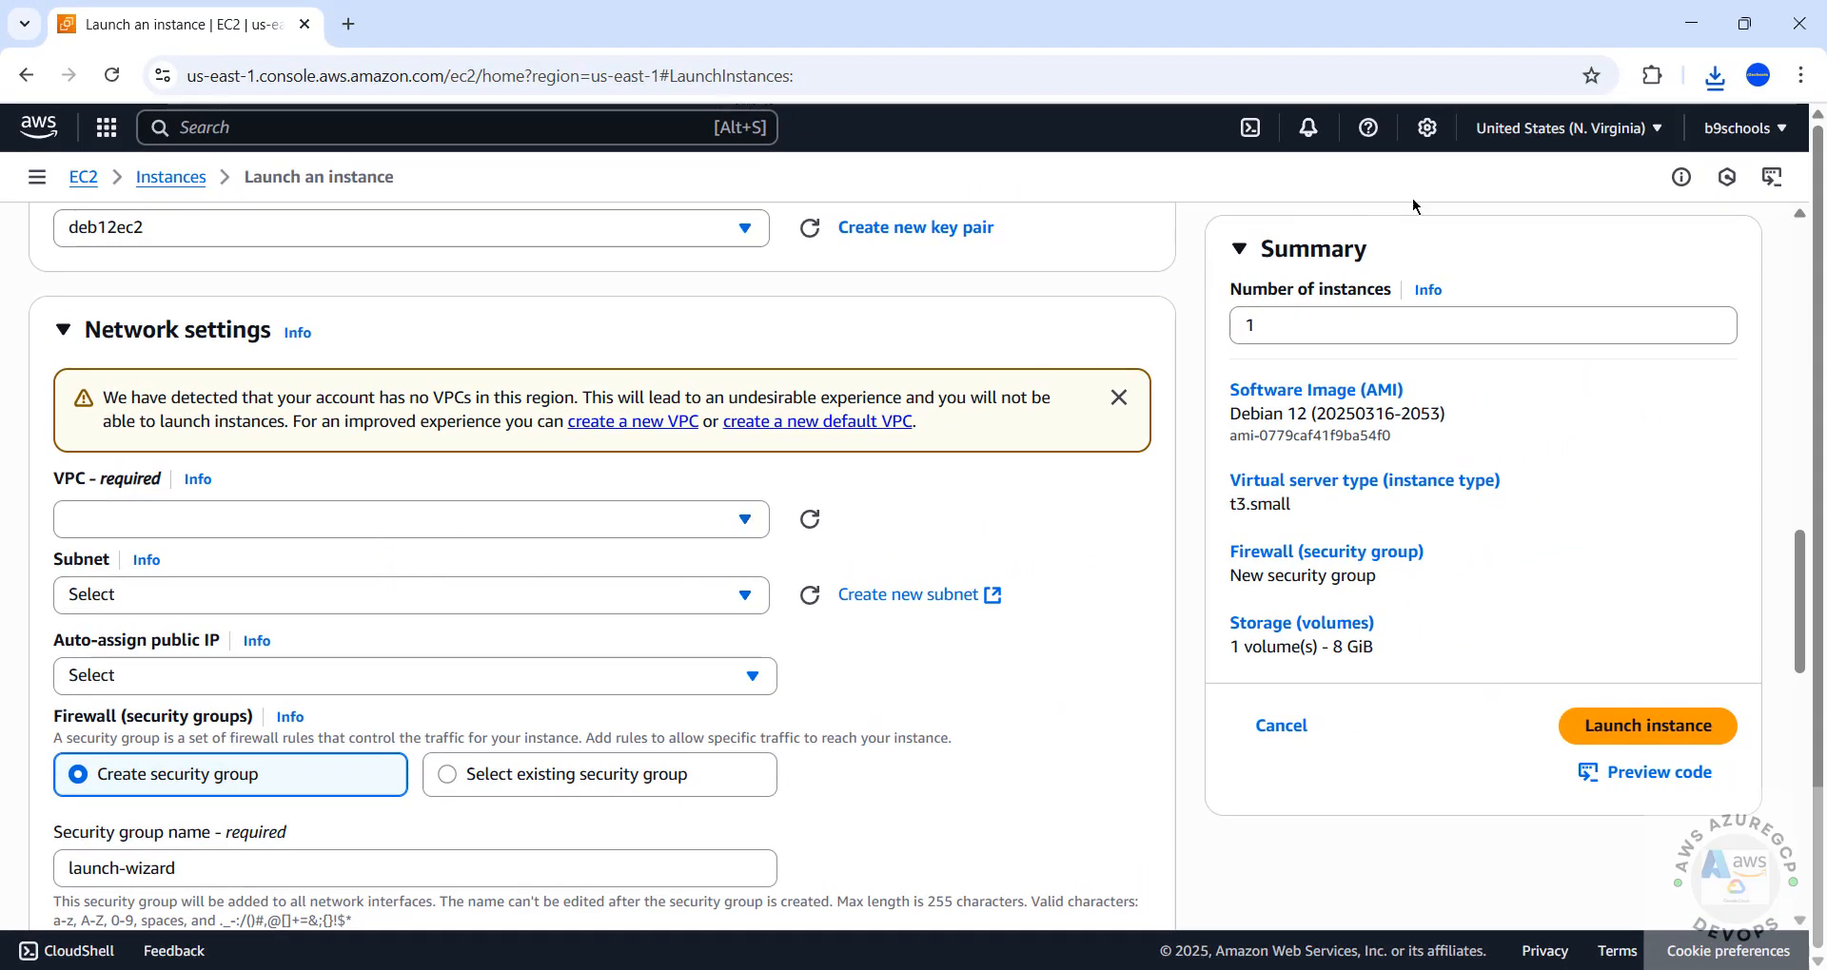
{"action": "left_click", "coordinate": [1568, 127]}
{"action": "left_click", "coordinate": [1044, 574]}
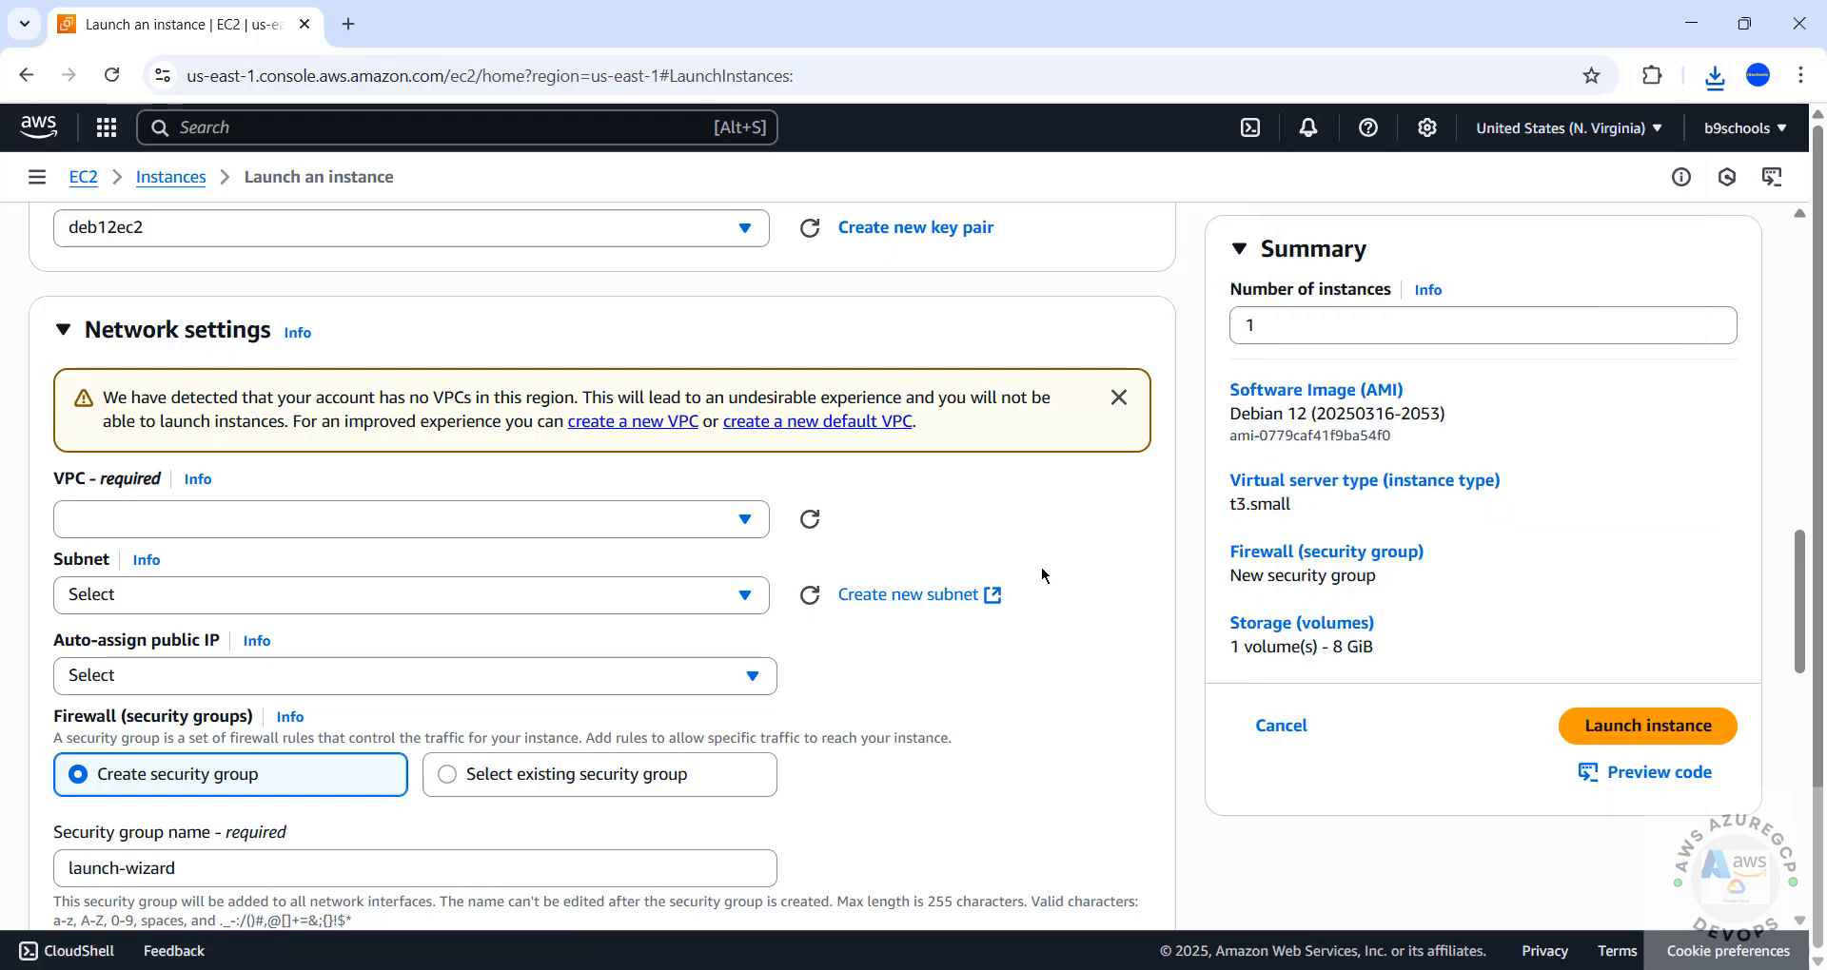
{"action": "left_click", "coordinate": [410, 130]}
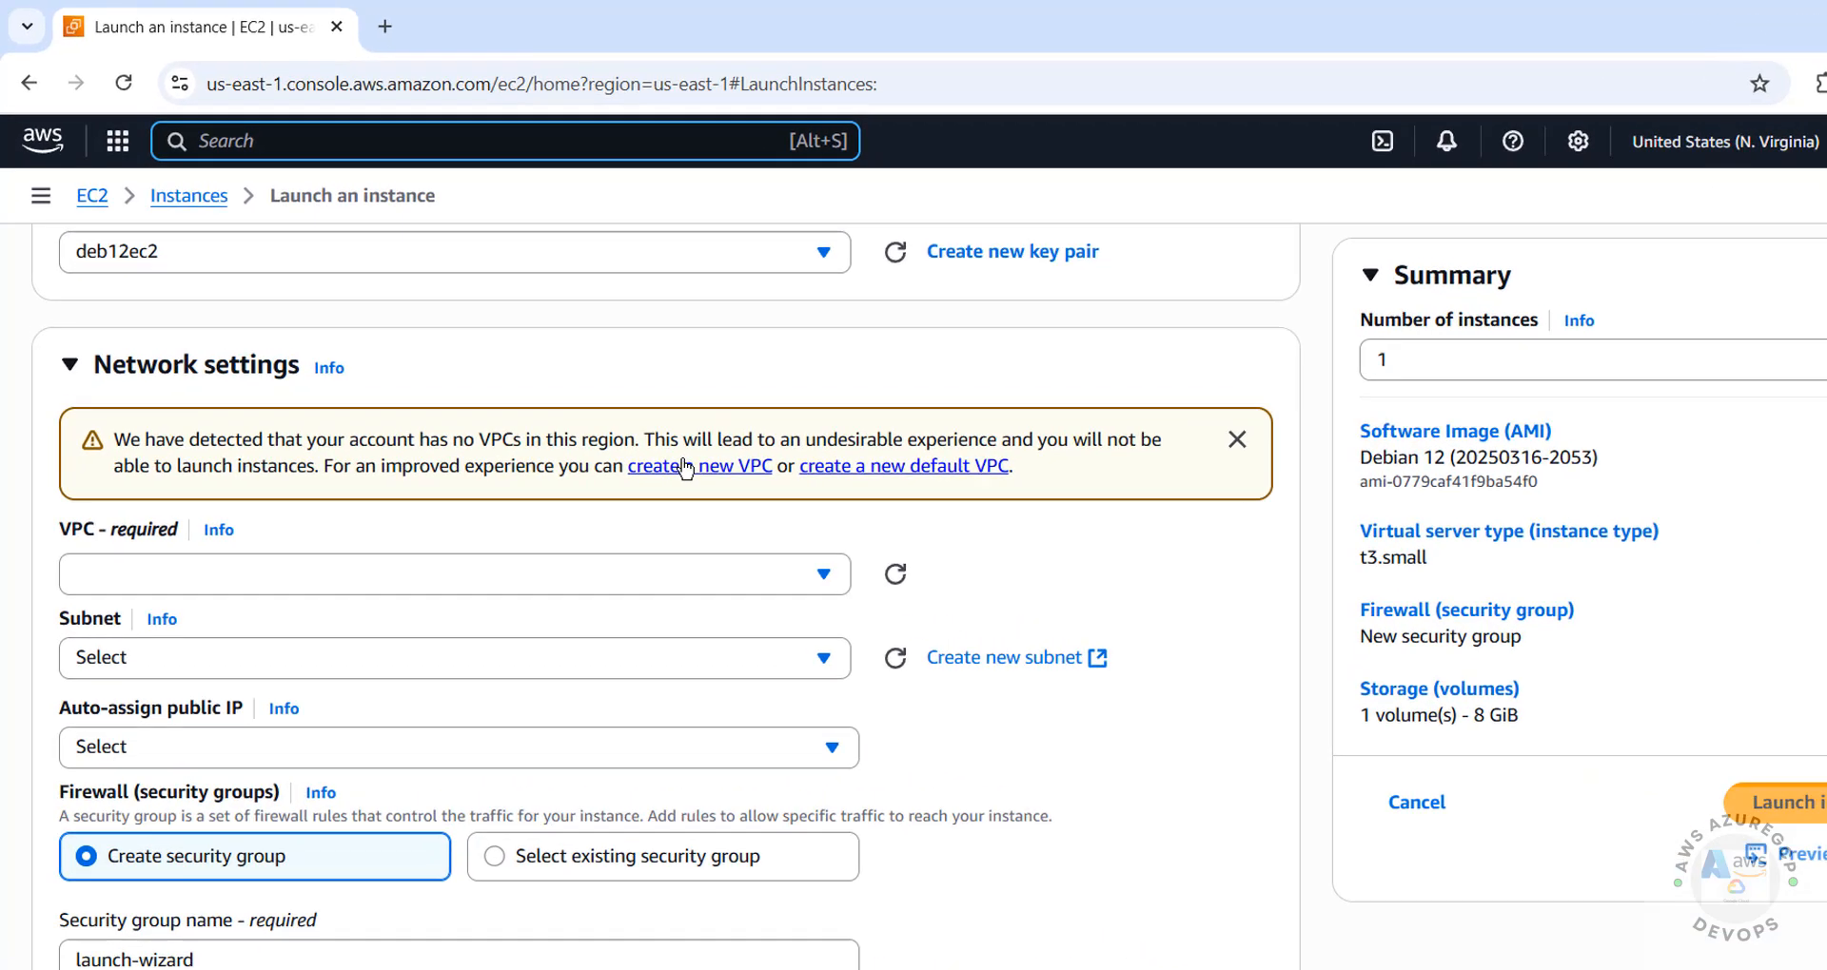
{"action": "right_click", "coordinate": [609, 424]}
{"action": "key", "text": "Escape"}
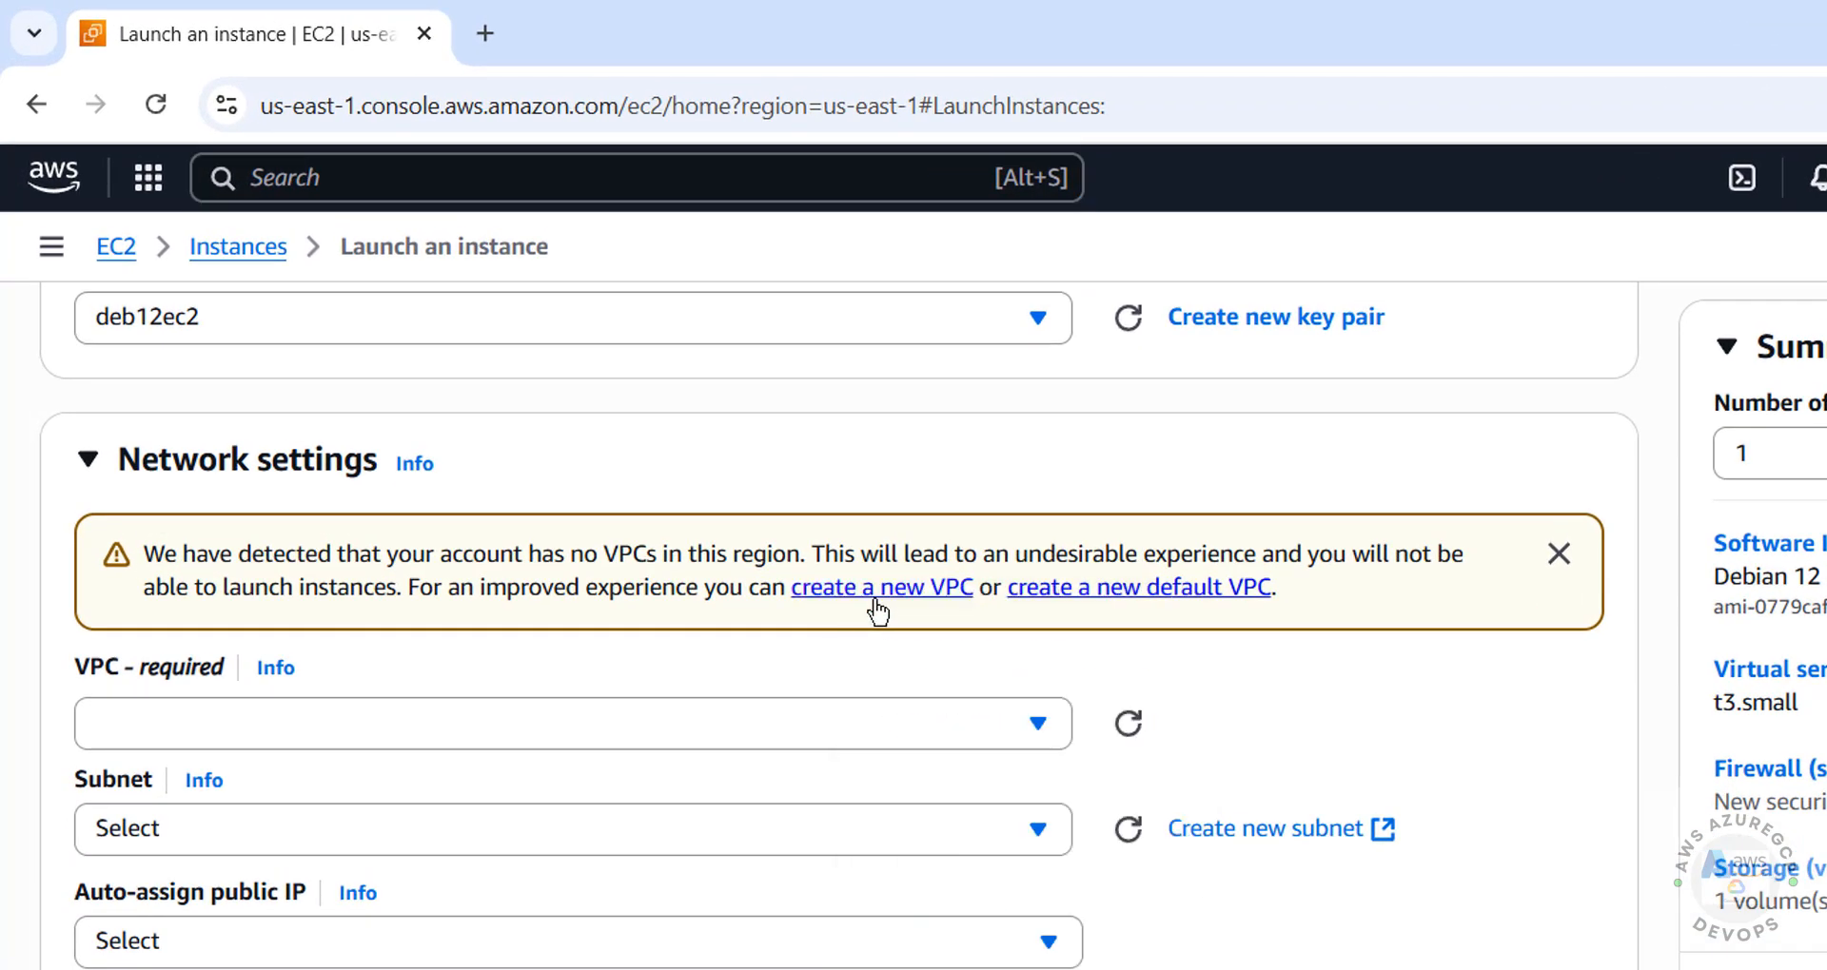
{"action": "right_click", "coordinate": [879, 610]}
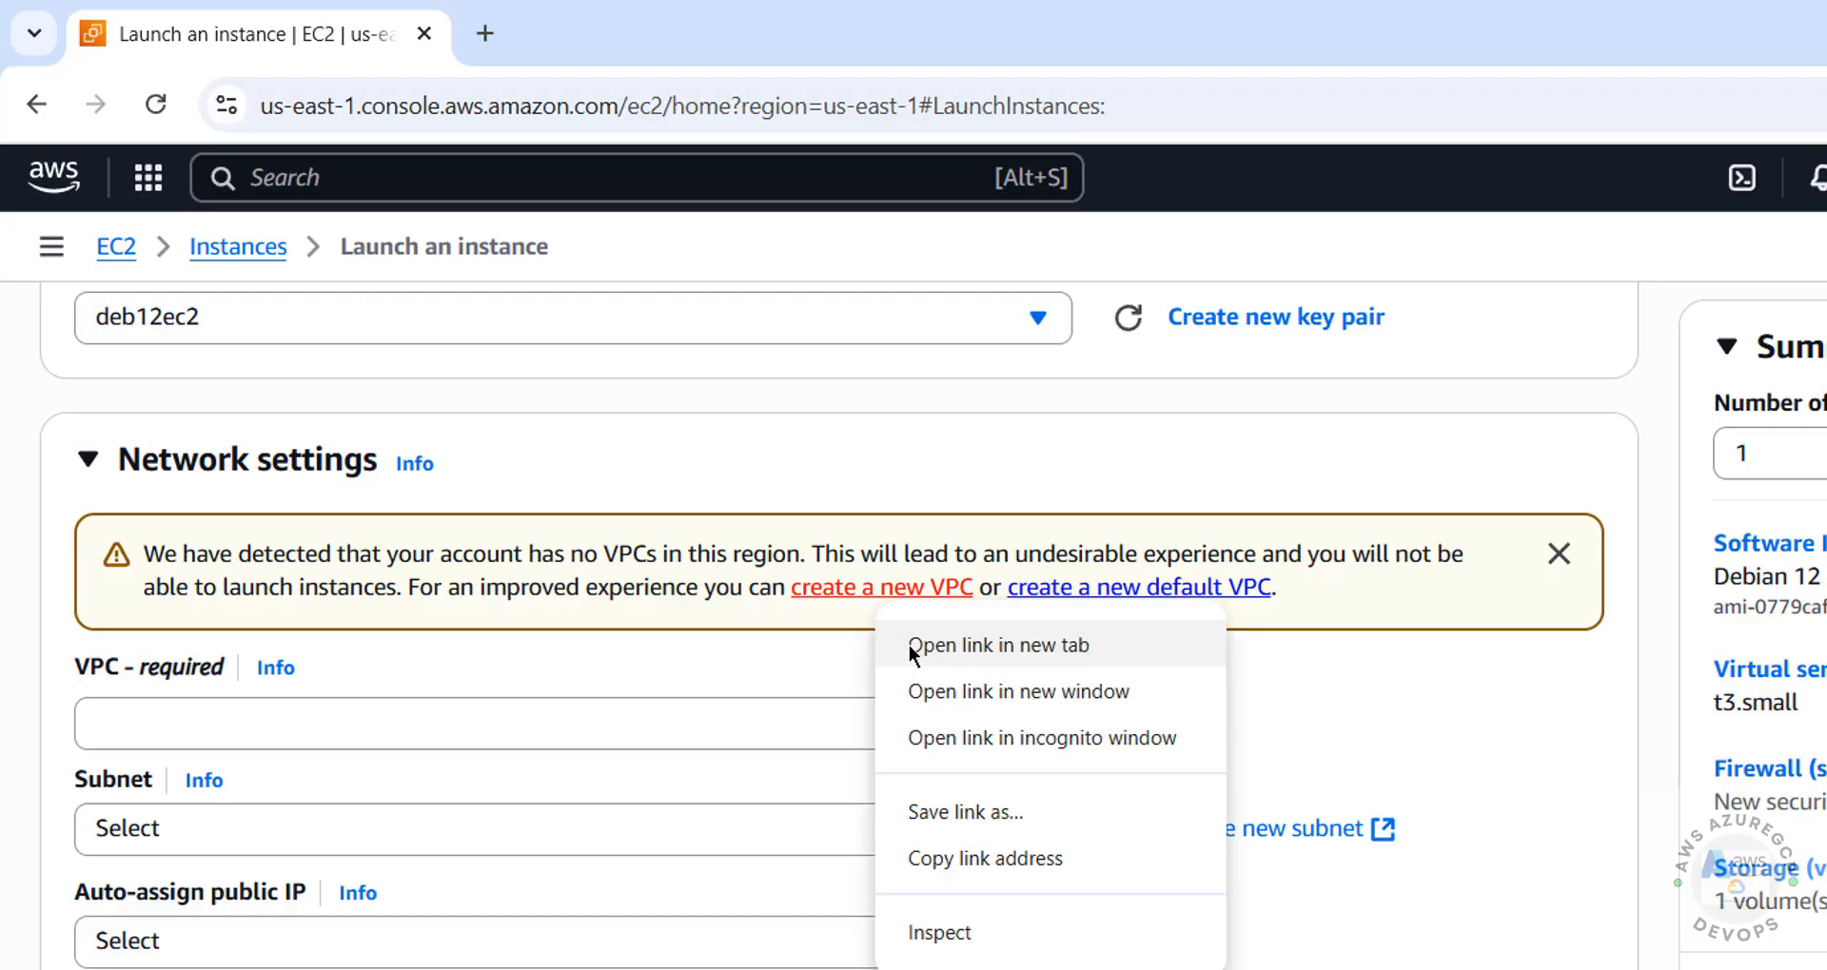
{"action": "left_click", "coordinate": [998, 646]}
{"action": "left_click", "coordinate": [611, 38]}
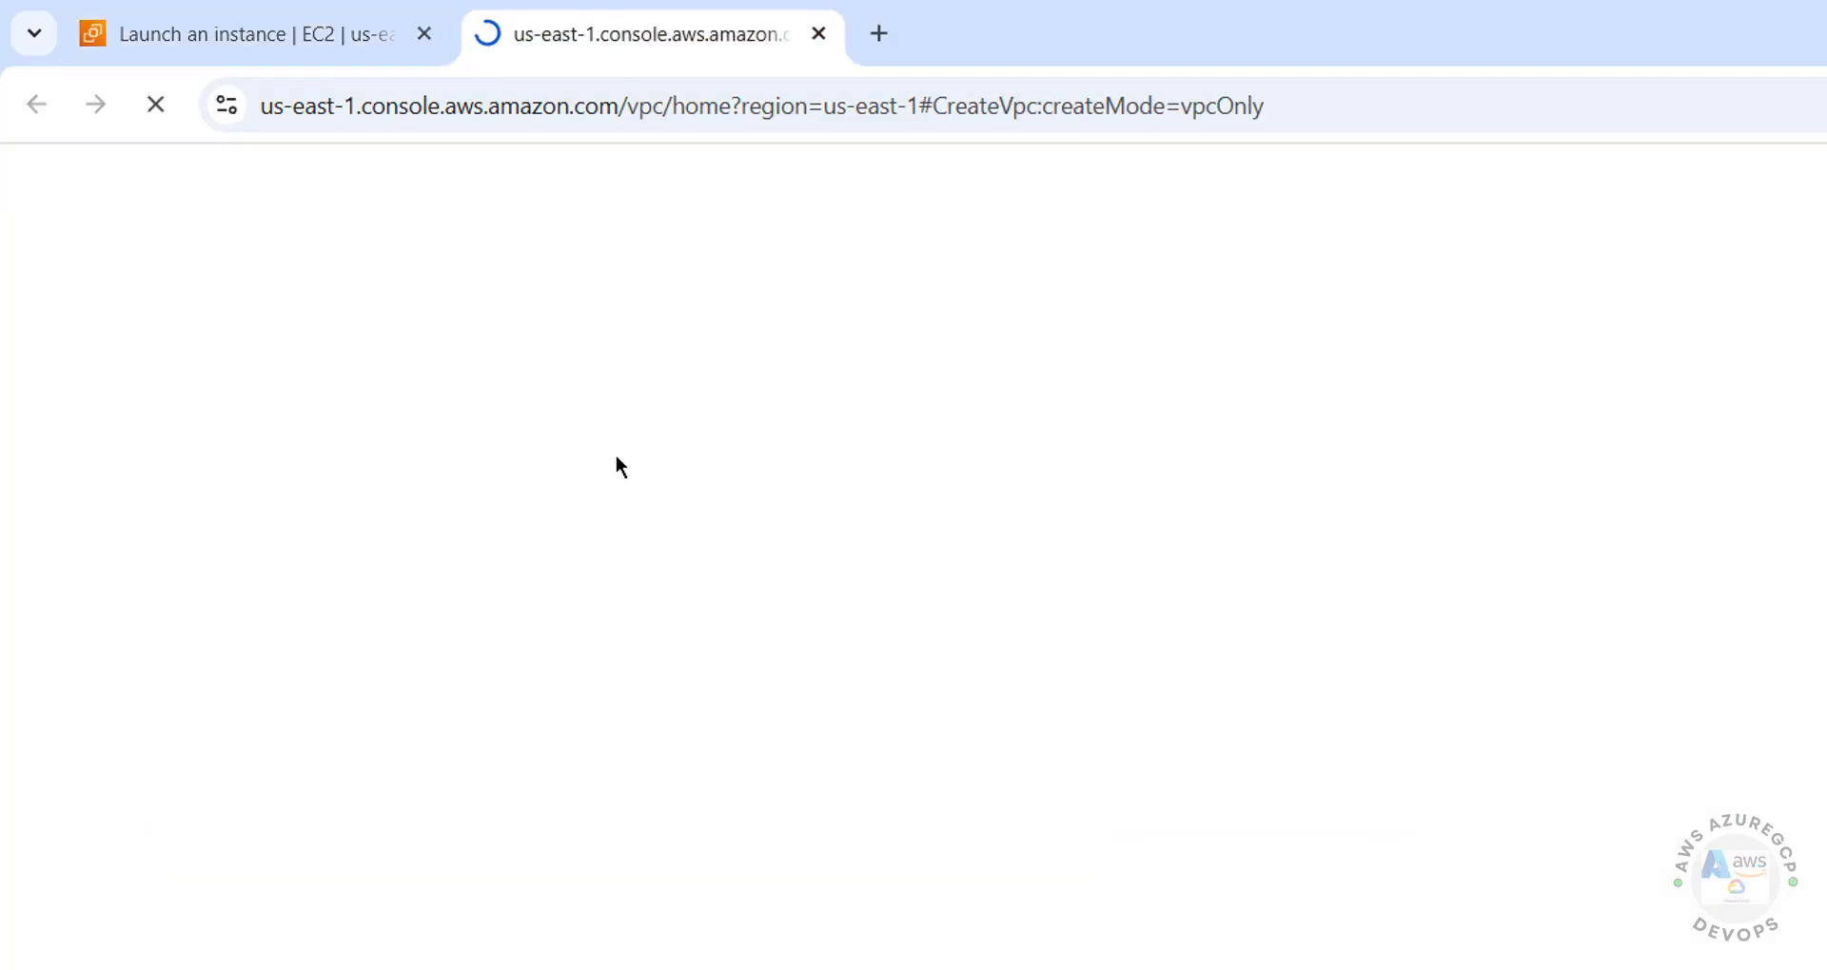
{"action": "left_click", "coordinate": [132, 248]}
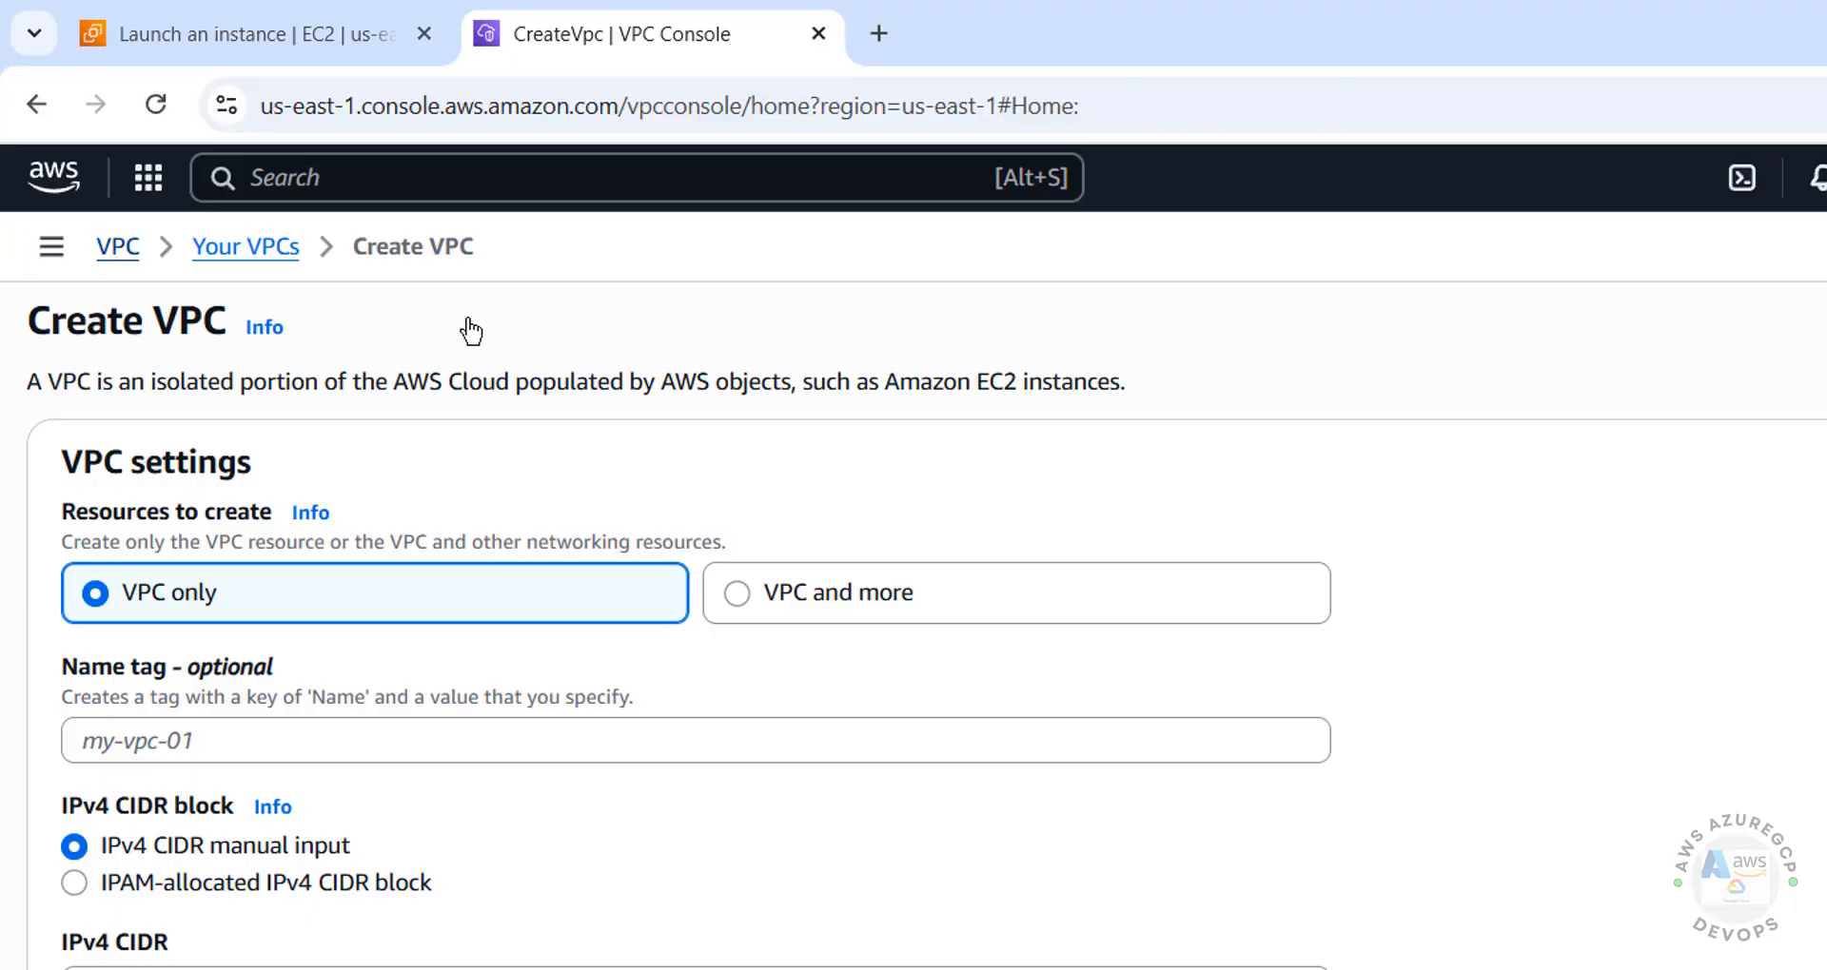
{"action": "key", "text": "ctrl+w"}
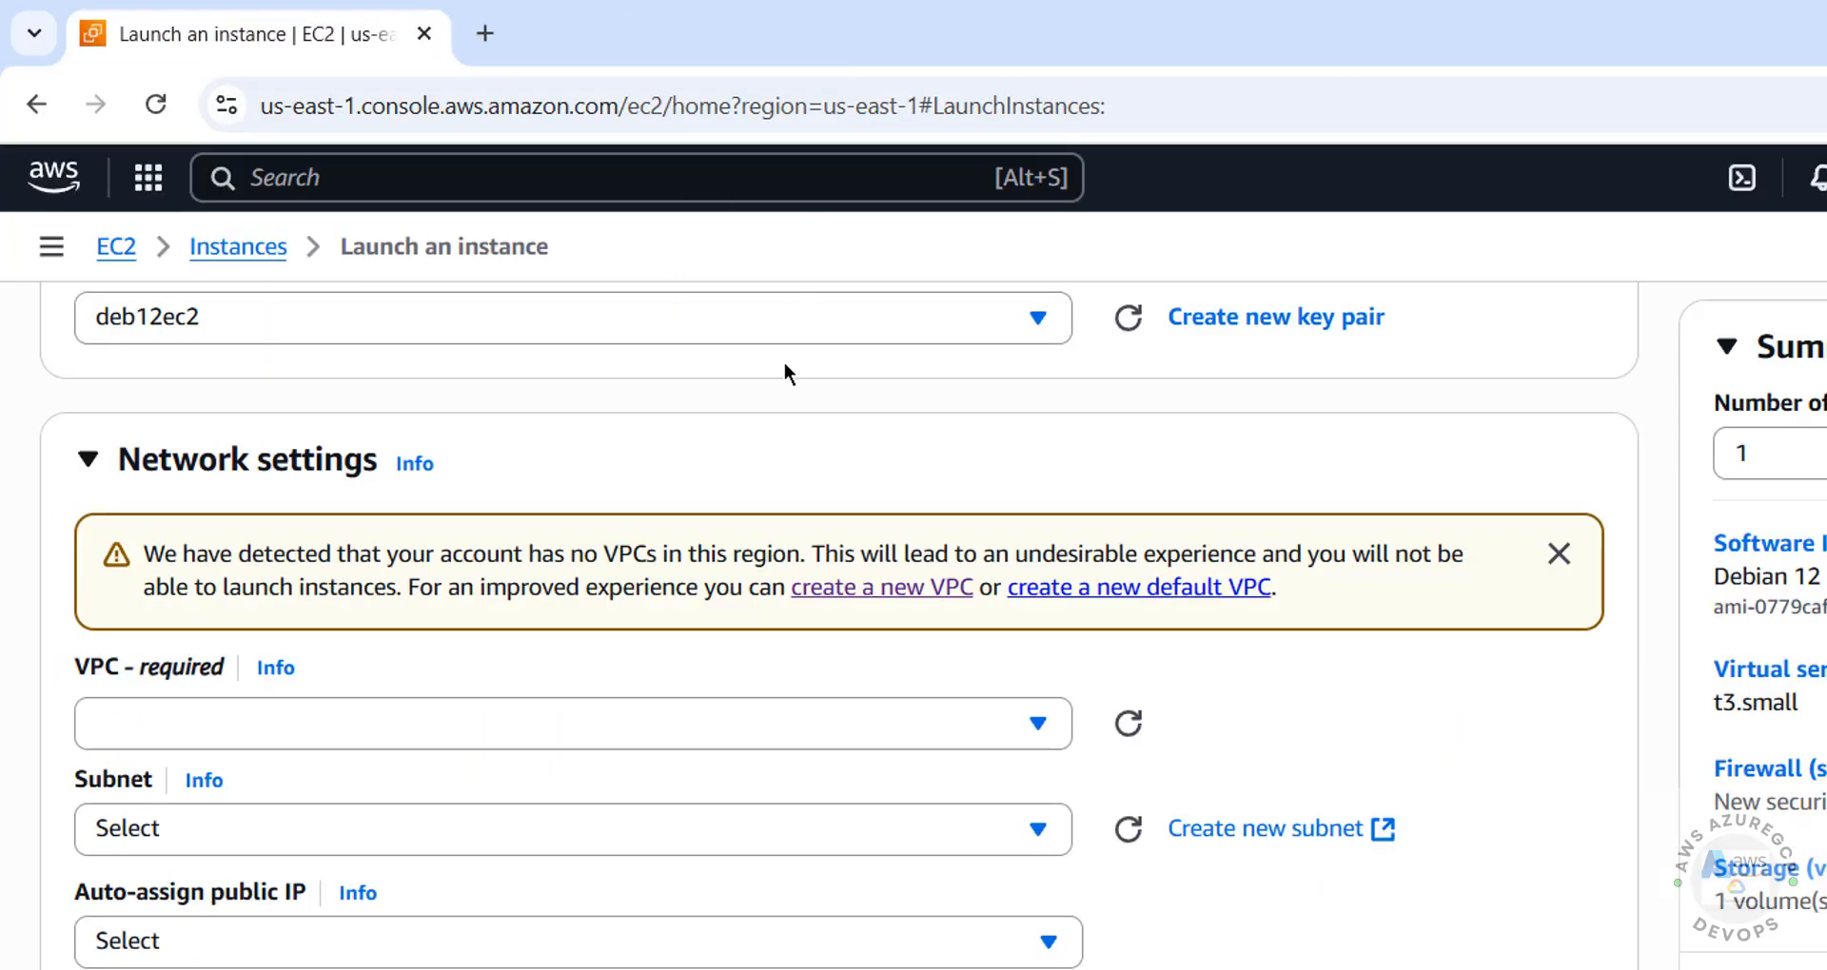
Search for the VPC service, open its console in a new browser tab and check the selected region
{"action": "left_click", "coordinate": [316, 178]}
{"action": "type", "text": "vpc"}
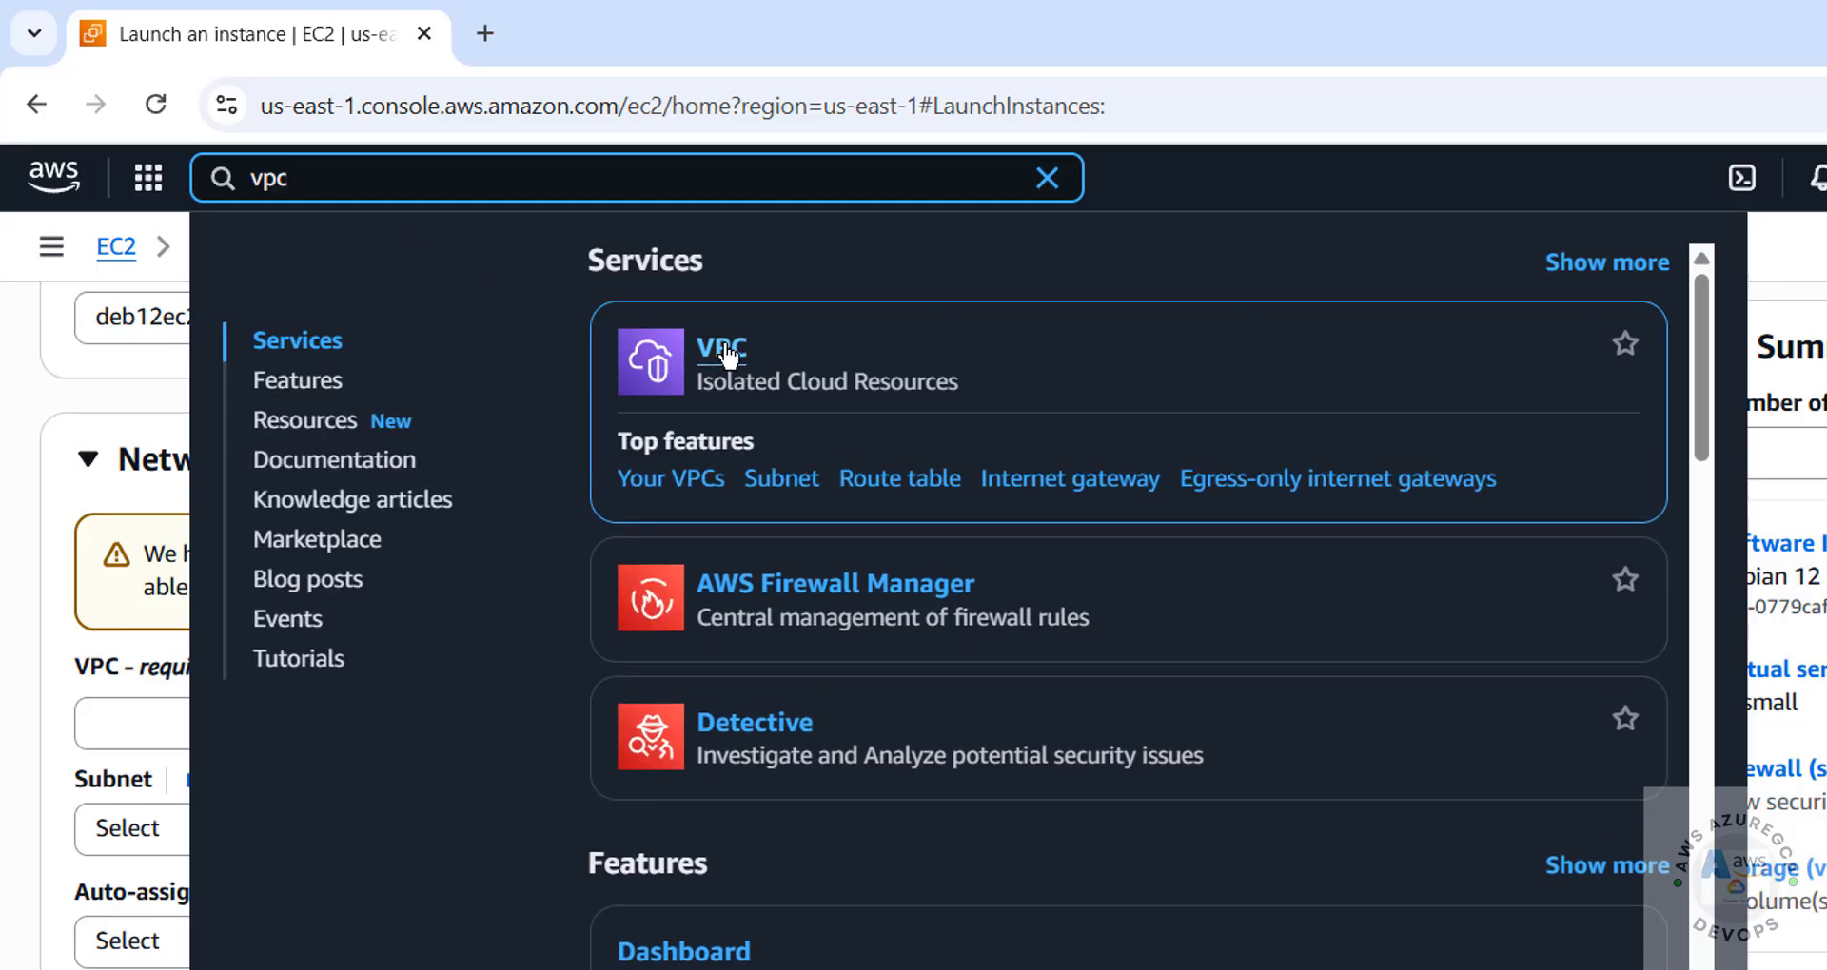
{"action": "right_click", "coordinate": [746, 359]}
{"action": "left_click", "coordinate": [775, 387]}
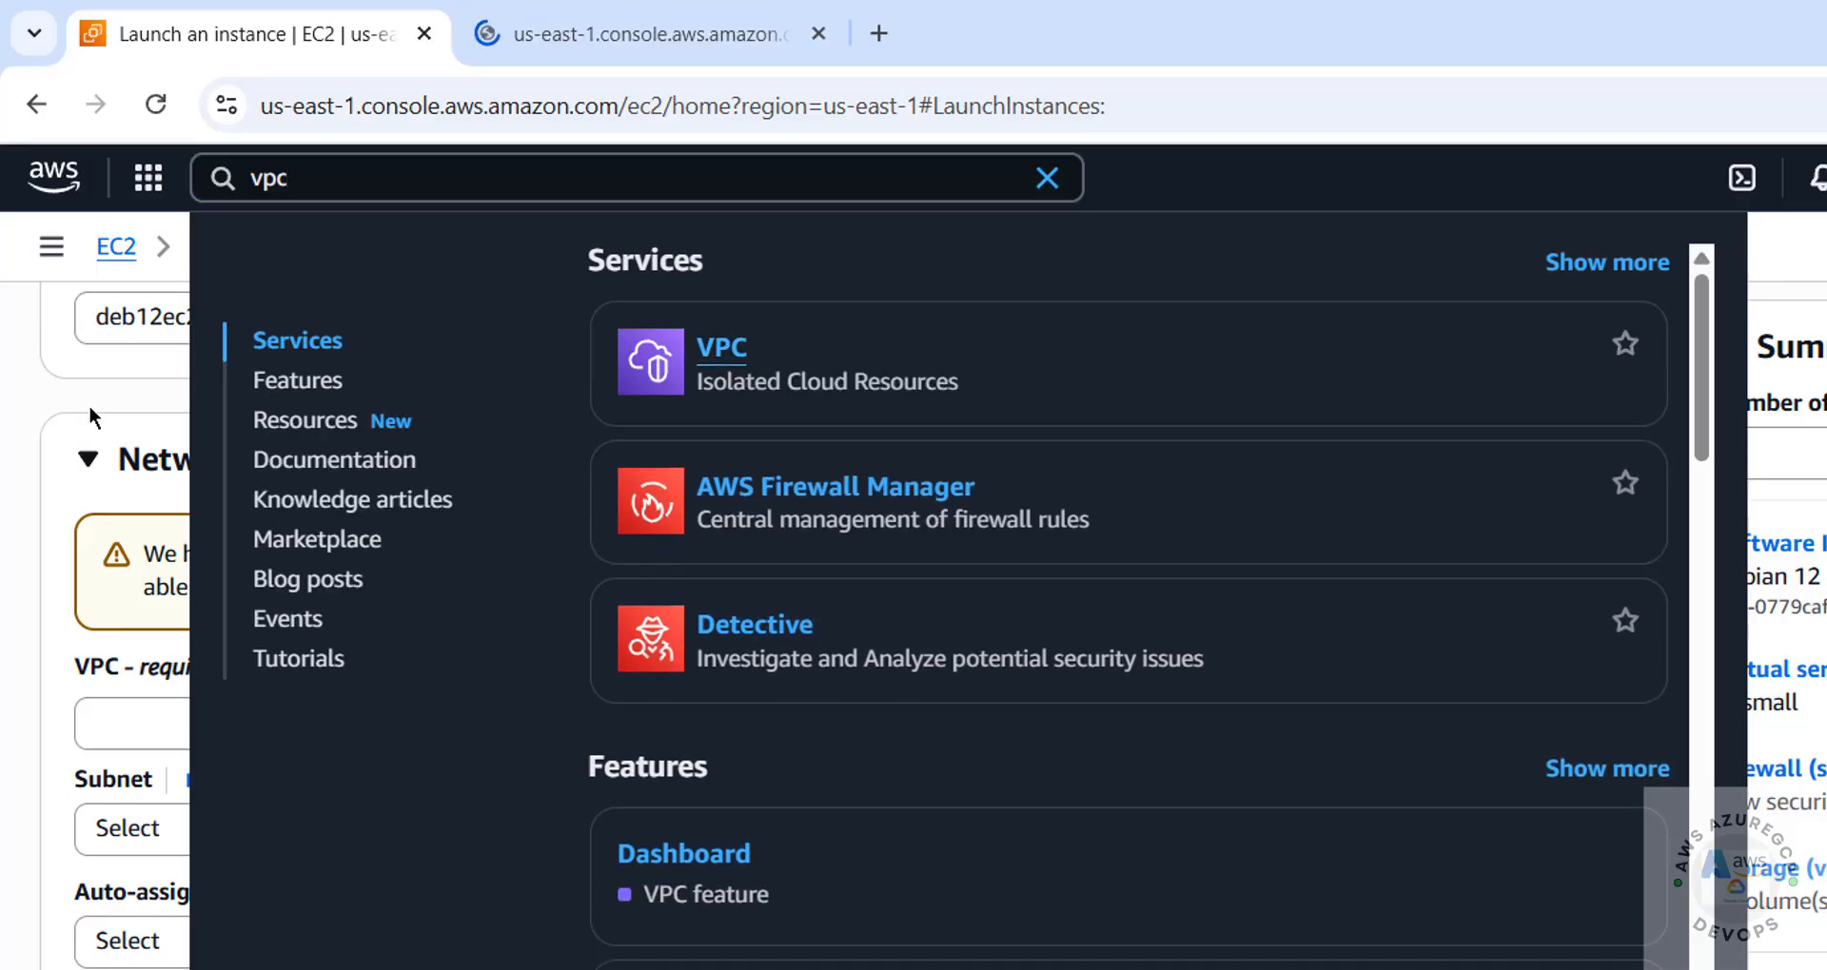
{"action": "left_click", "coordinate": [18, 389]}
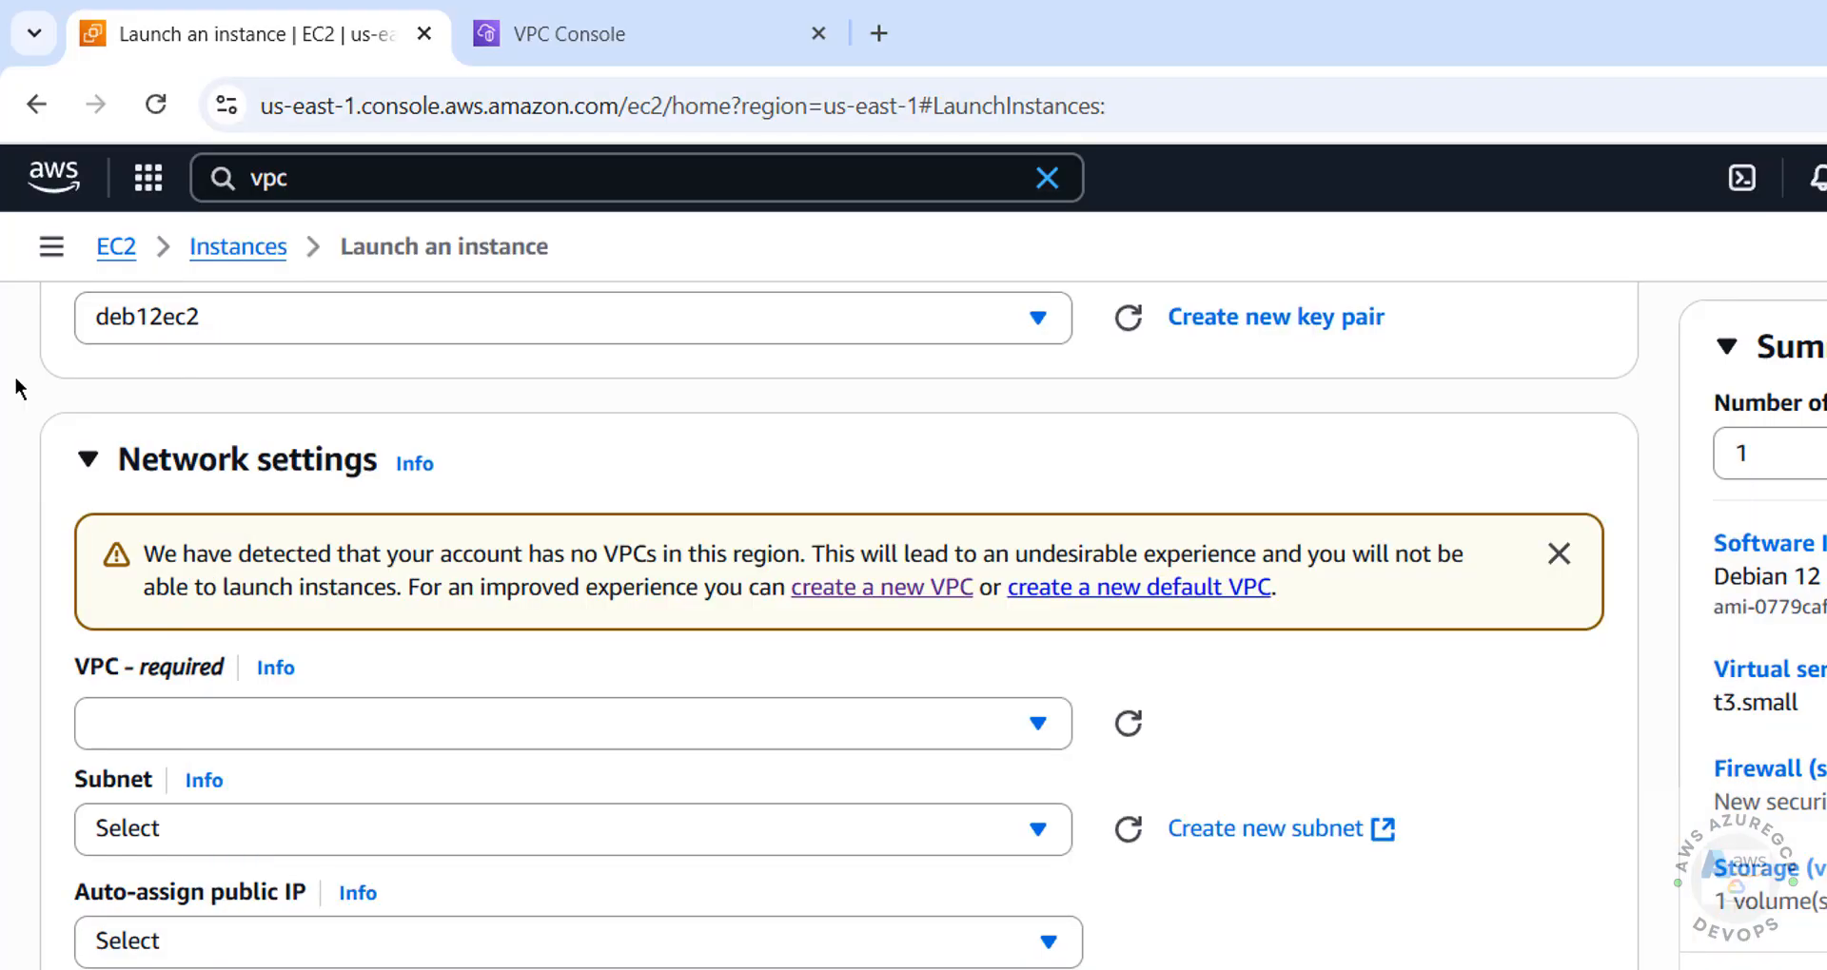
{"action": "left_click", "coordinate": [1047, 178]}
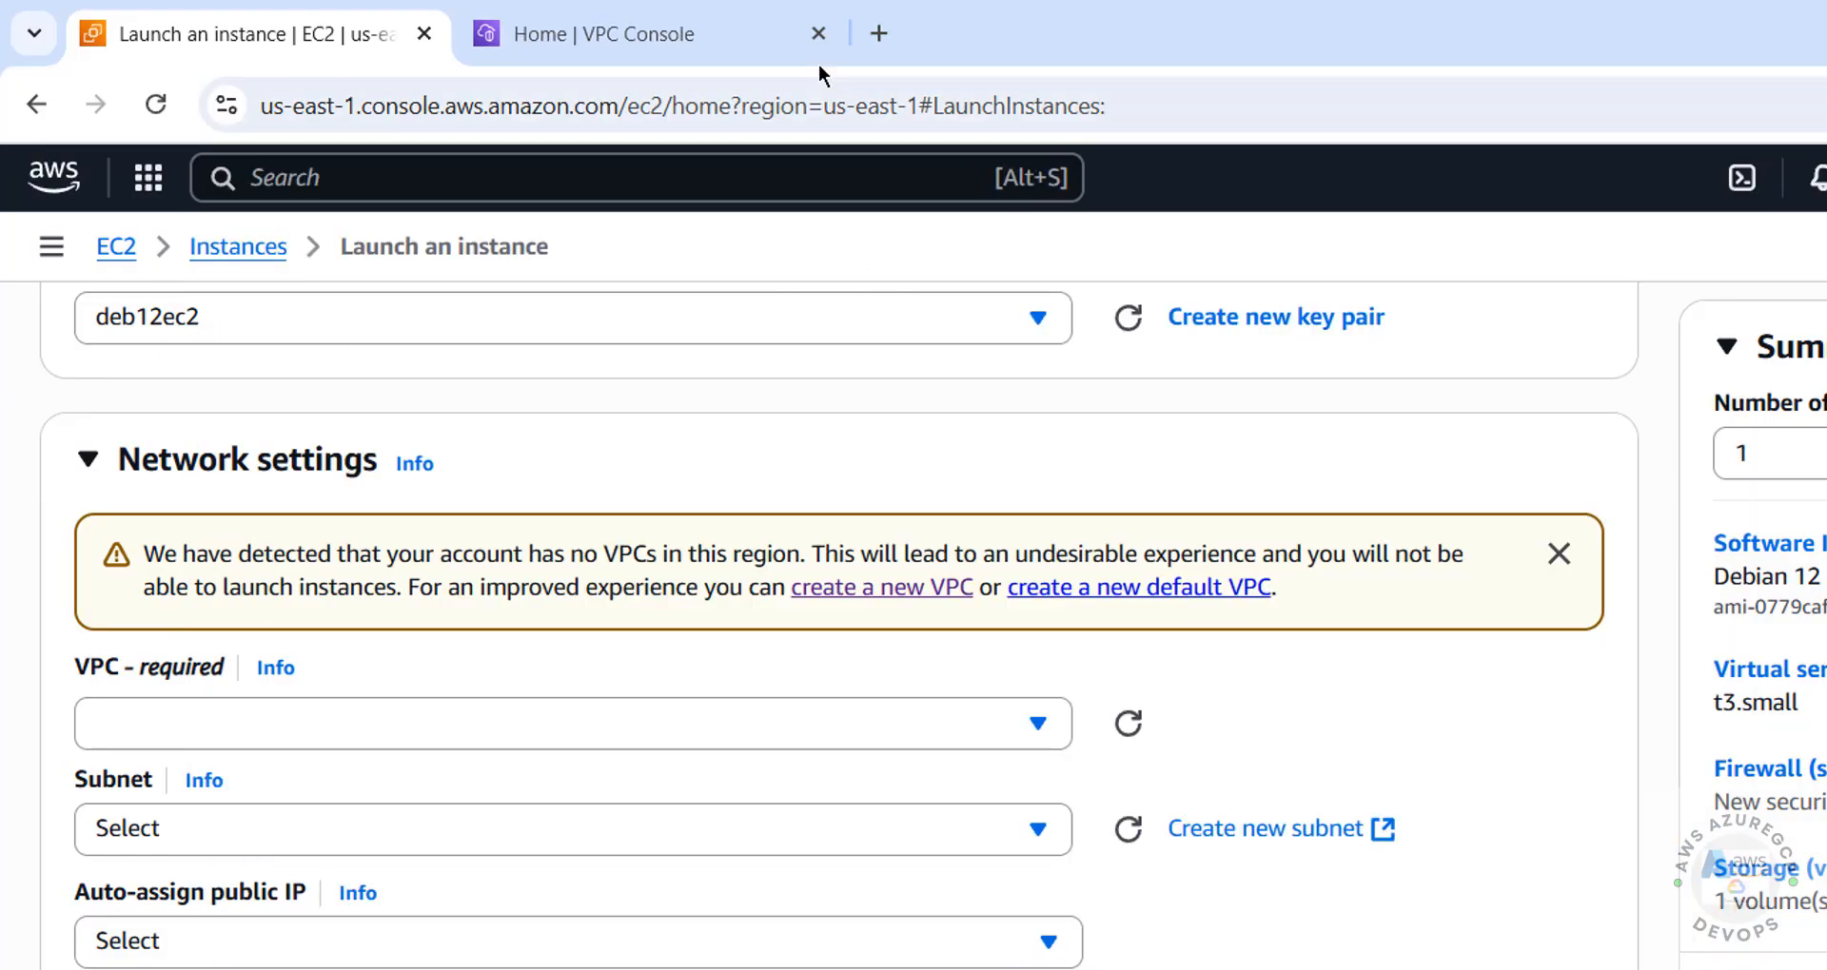
{"action": "left_click", "coordinate": [746, 29]}
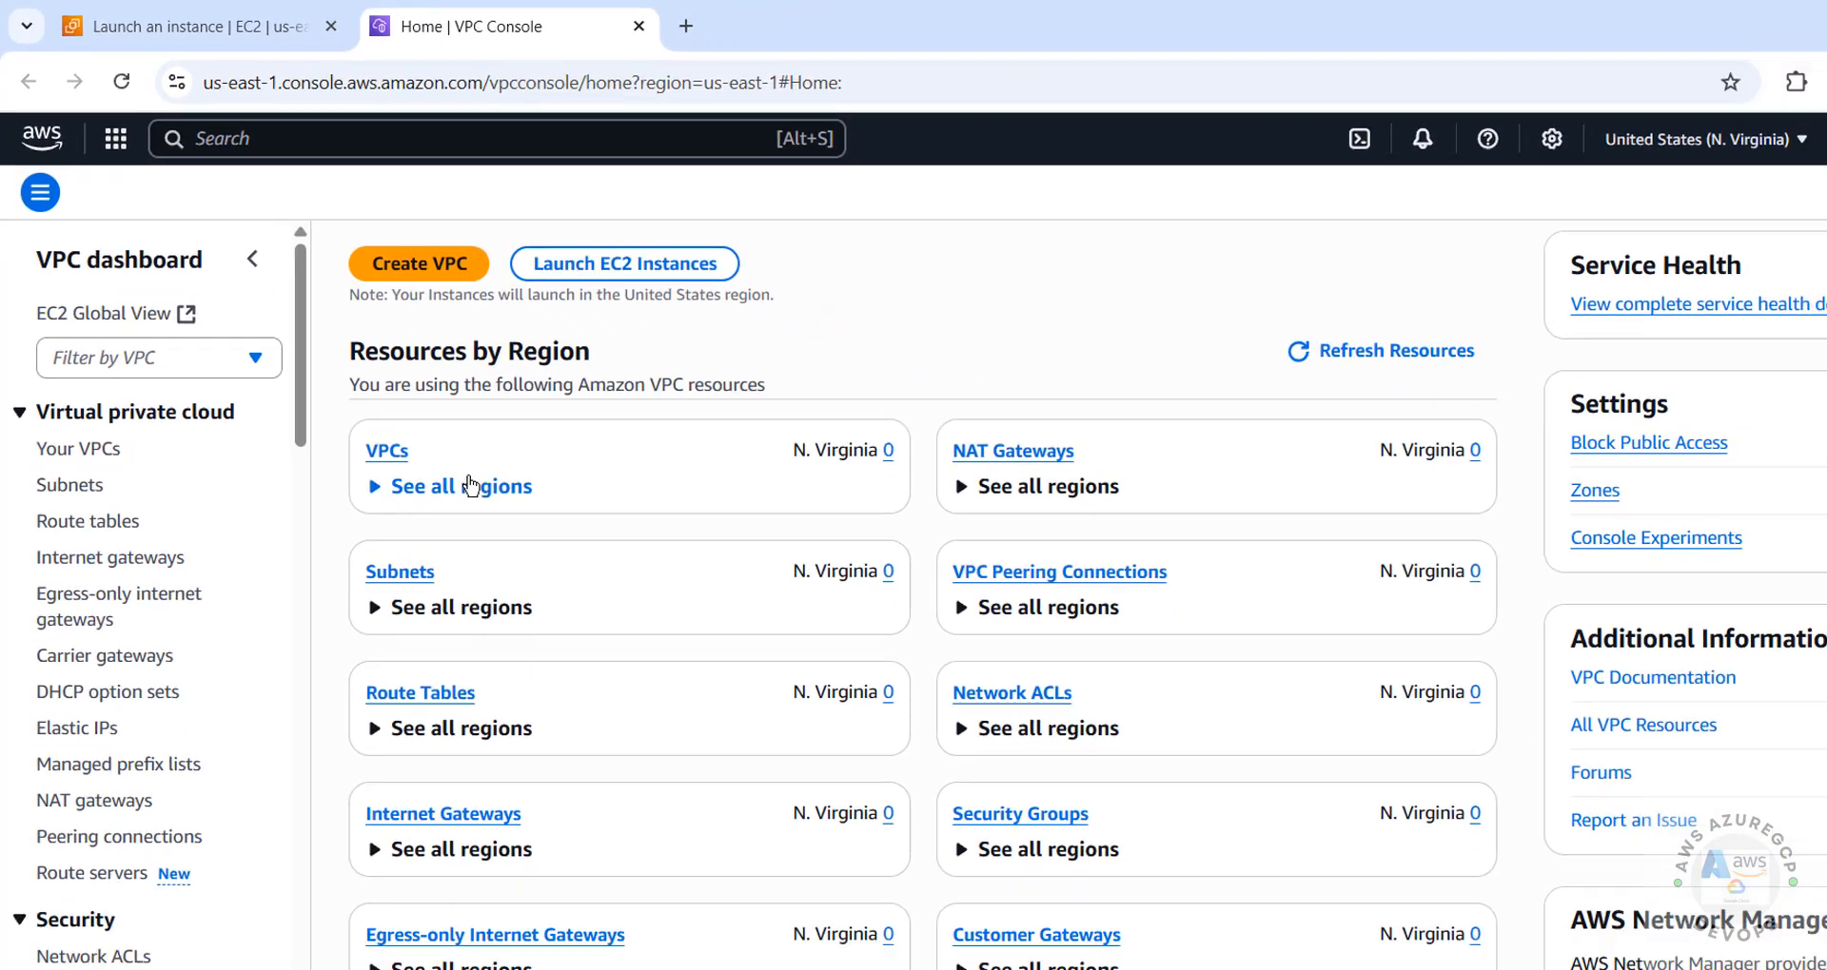
{"action": "left_click", "coordinate": [1705, 140]}
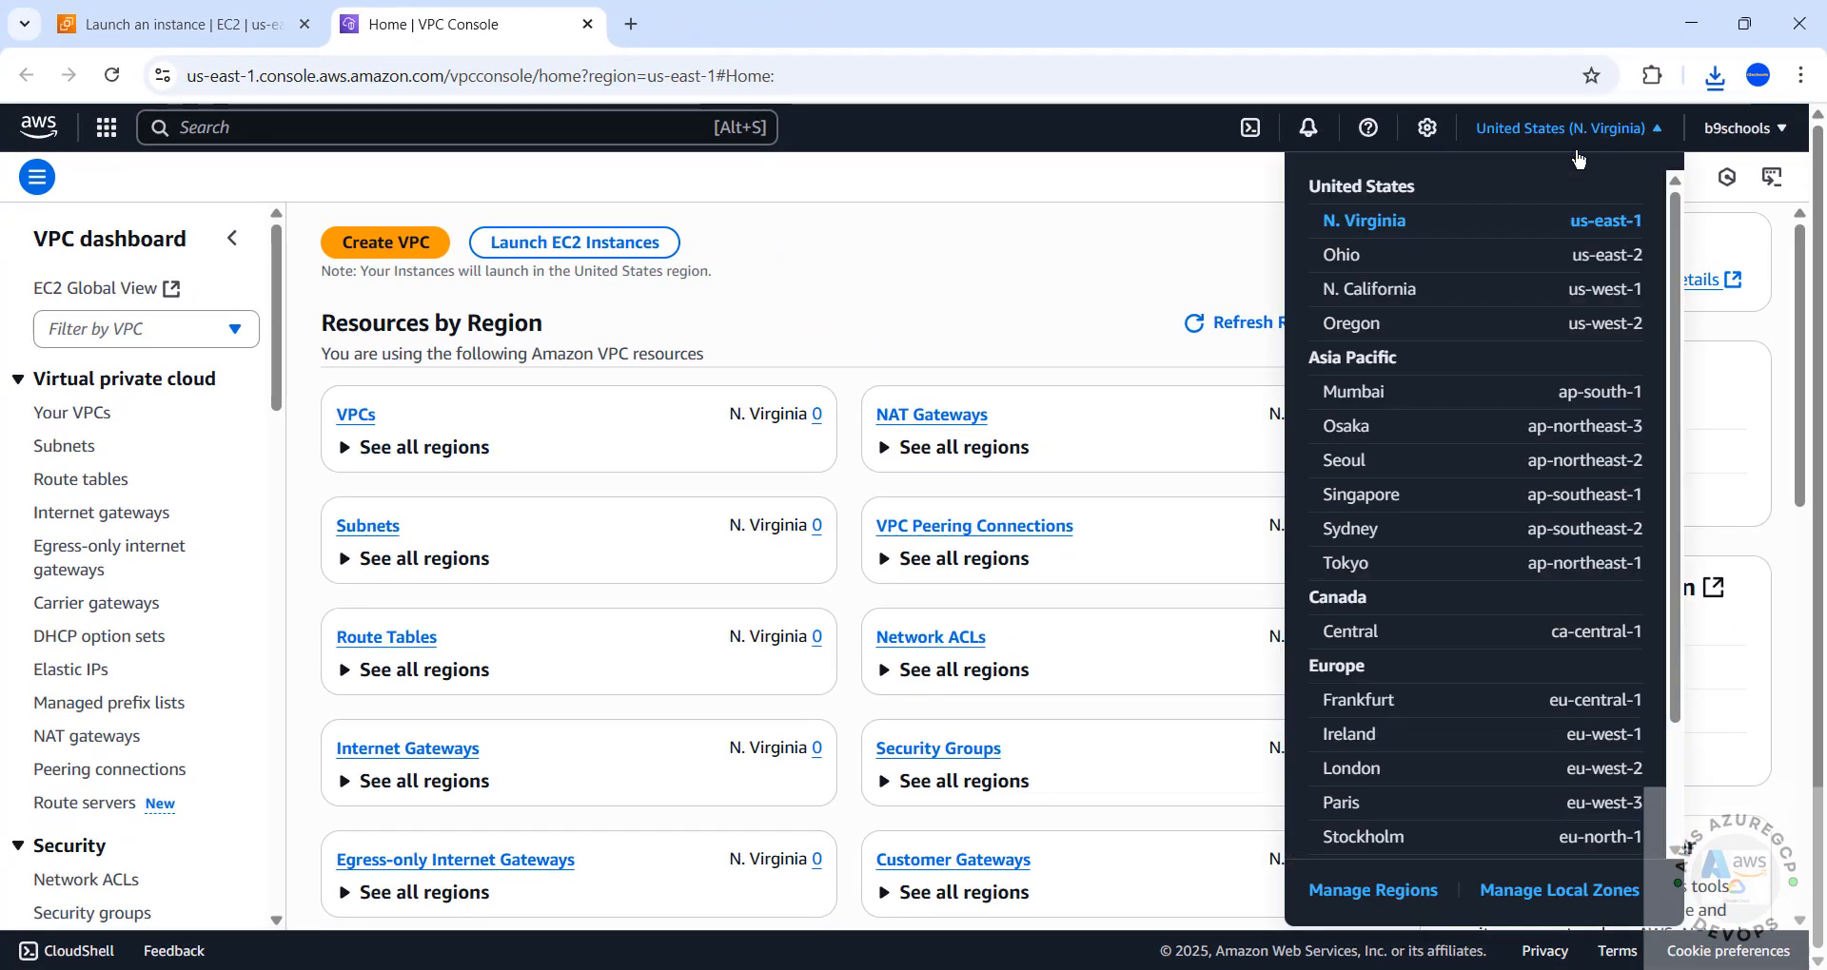
{"action": "left_click", "coordinate": [1028, 258]}
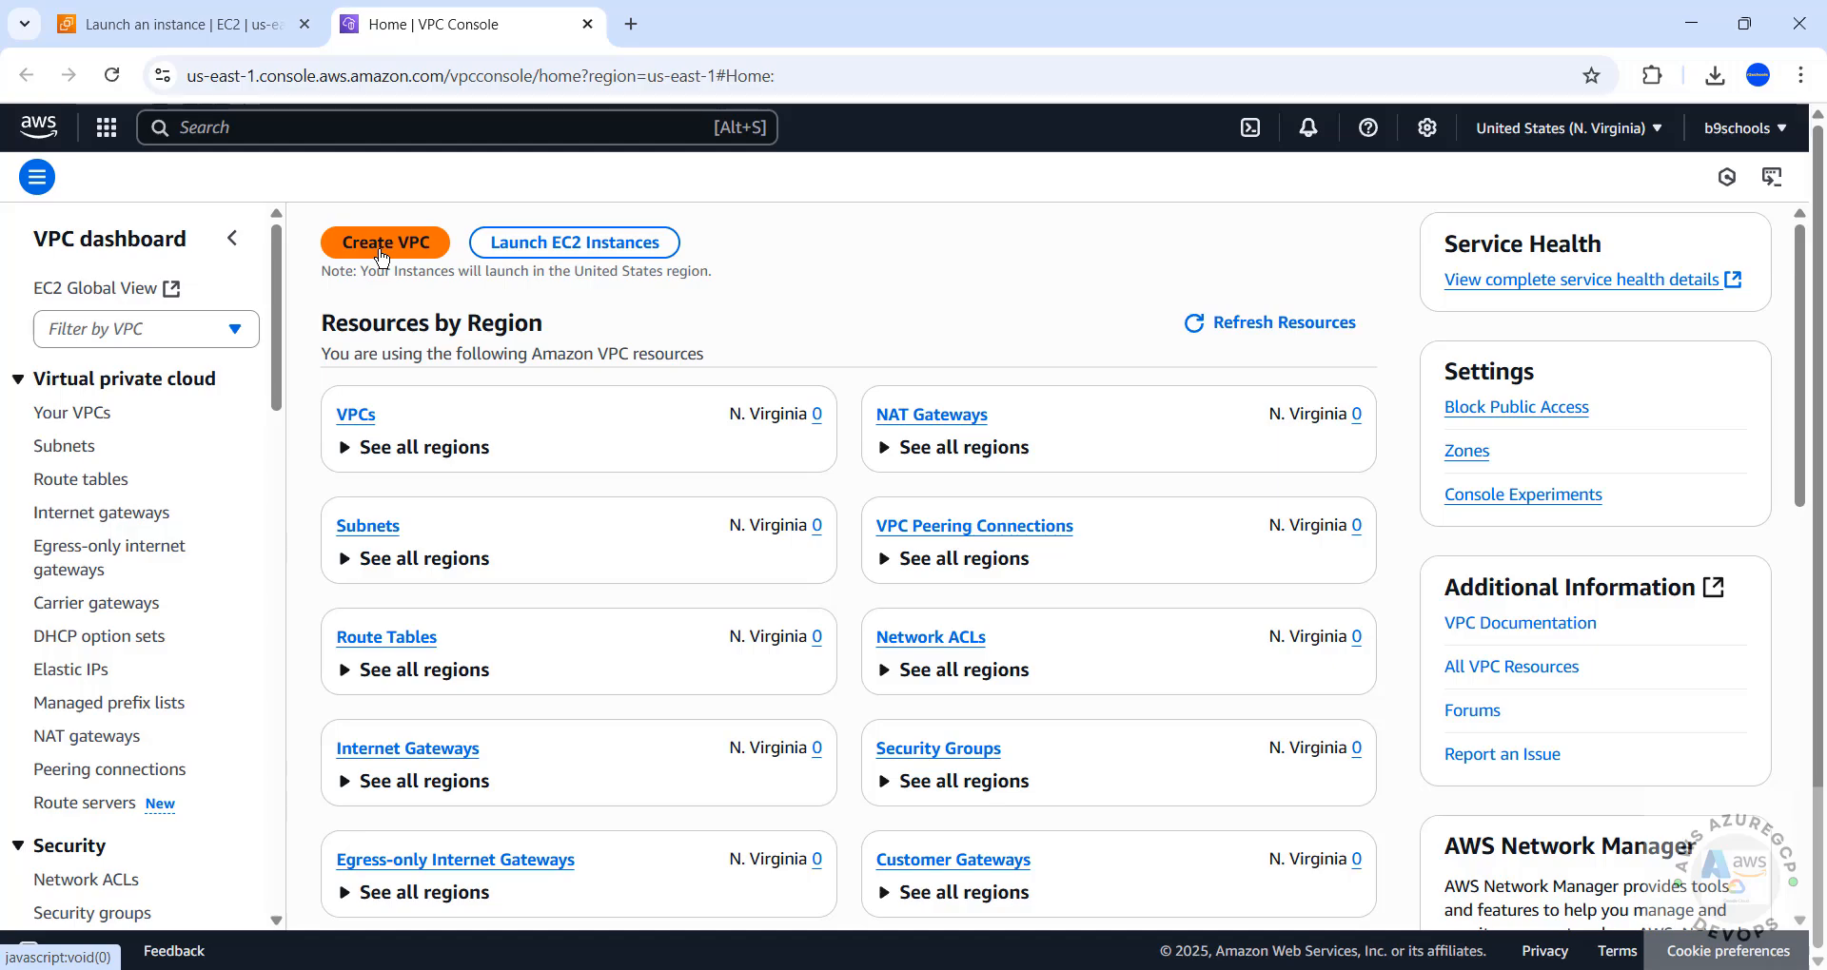
Create a VPC with its networking resources, keeping 2 availability zones, 2 public subnets, 2 private subnets and no NAT gateways
{"action": "left_click", "coordinate": [380, 243]}
{"action": "scroll", "coordinate": [348, 647], "scroll_direction": "down", "scroll_amount": 6}
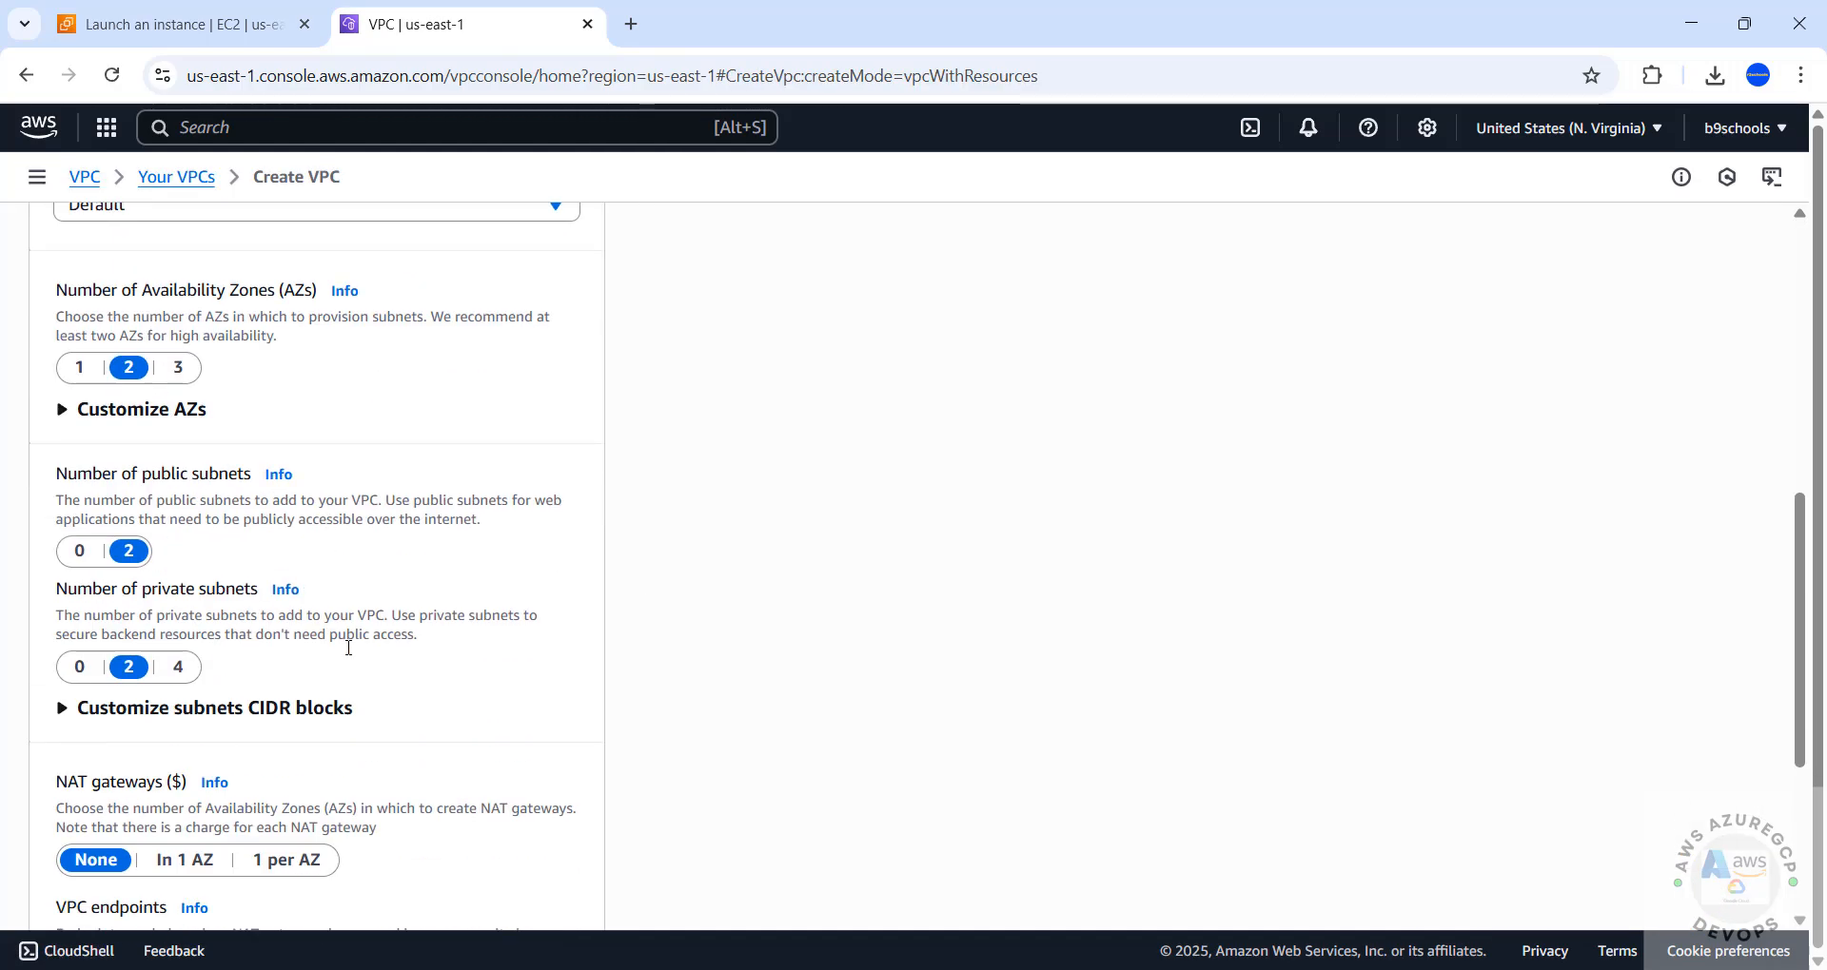
{"action": "scroll", "coordinate": [348, 648], "scroll_direction": "down", "scroll_amount": 4}
{"action": "left_click", "coordinate": [538, 907]}
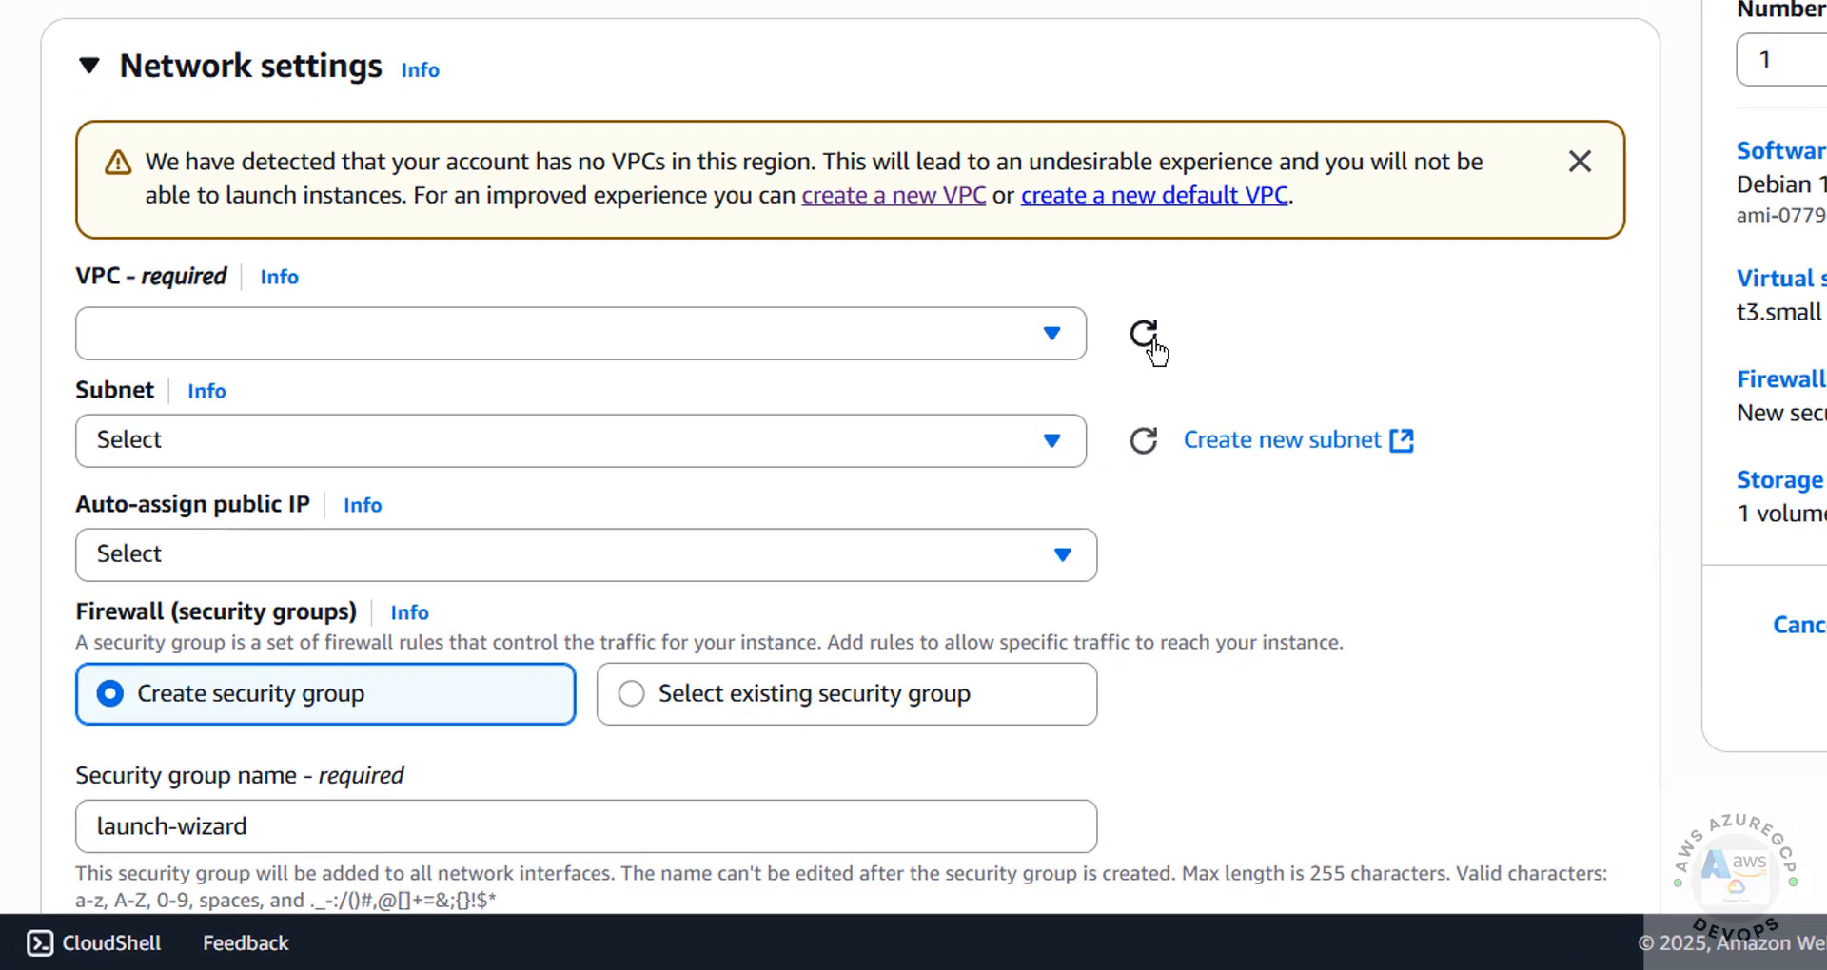
Refresh the VPC and subnet choices in the instance's network settings, using project-vpc and the subnet project-subnet-public1-us-east-1a
{"action": "left_click", "coordinate": [1145, 335]}
{"action": "left_click", "coordinate": [856, 356]}
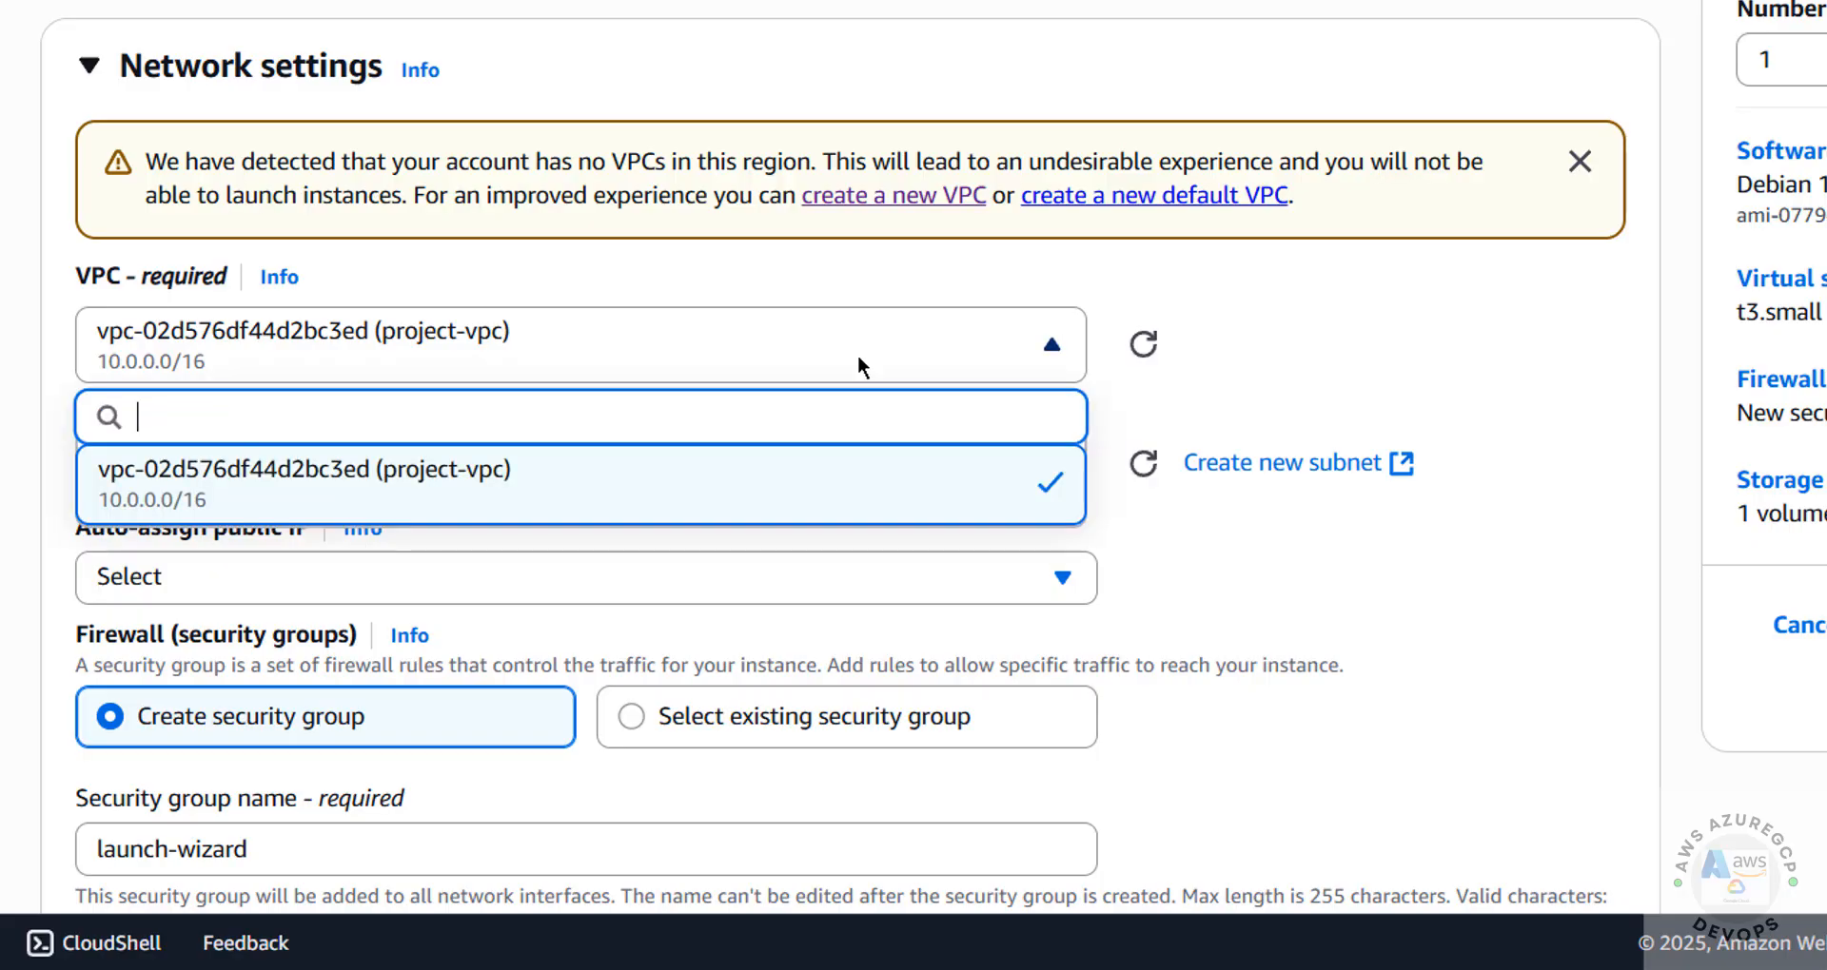
{"action": "left_click", "coordinate": [858, 356]}
{"action": "left_click", "coordinate": [1143, 466]}
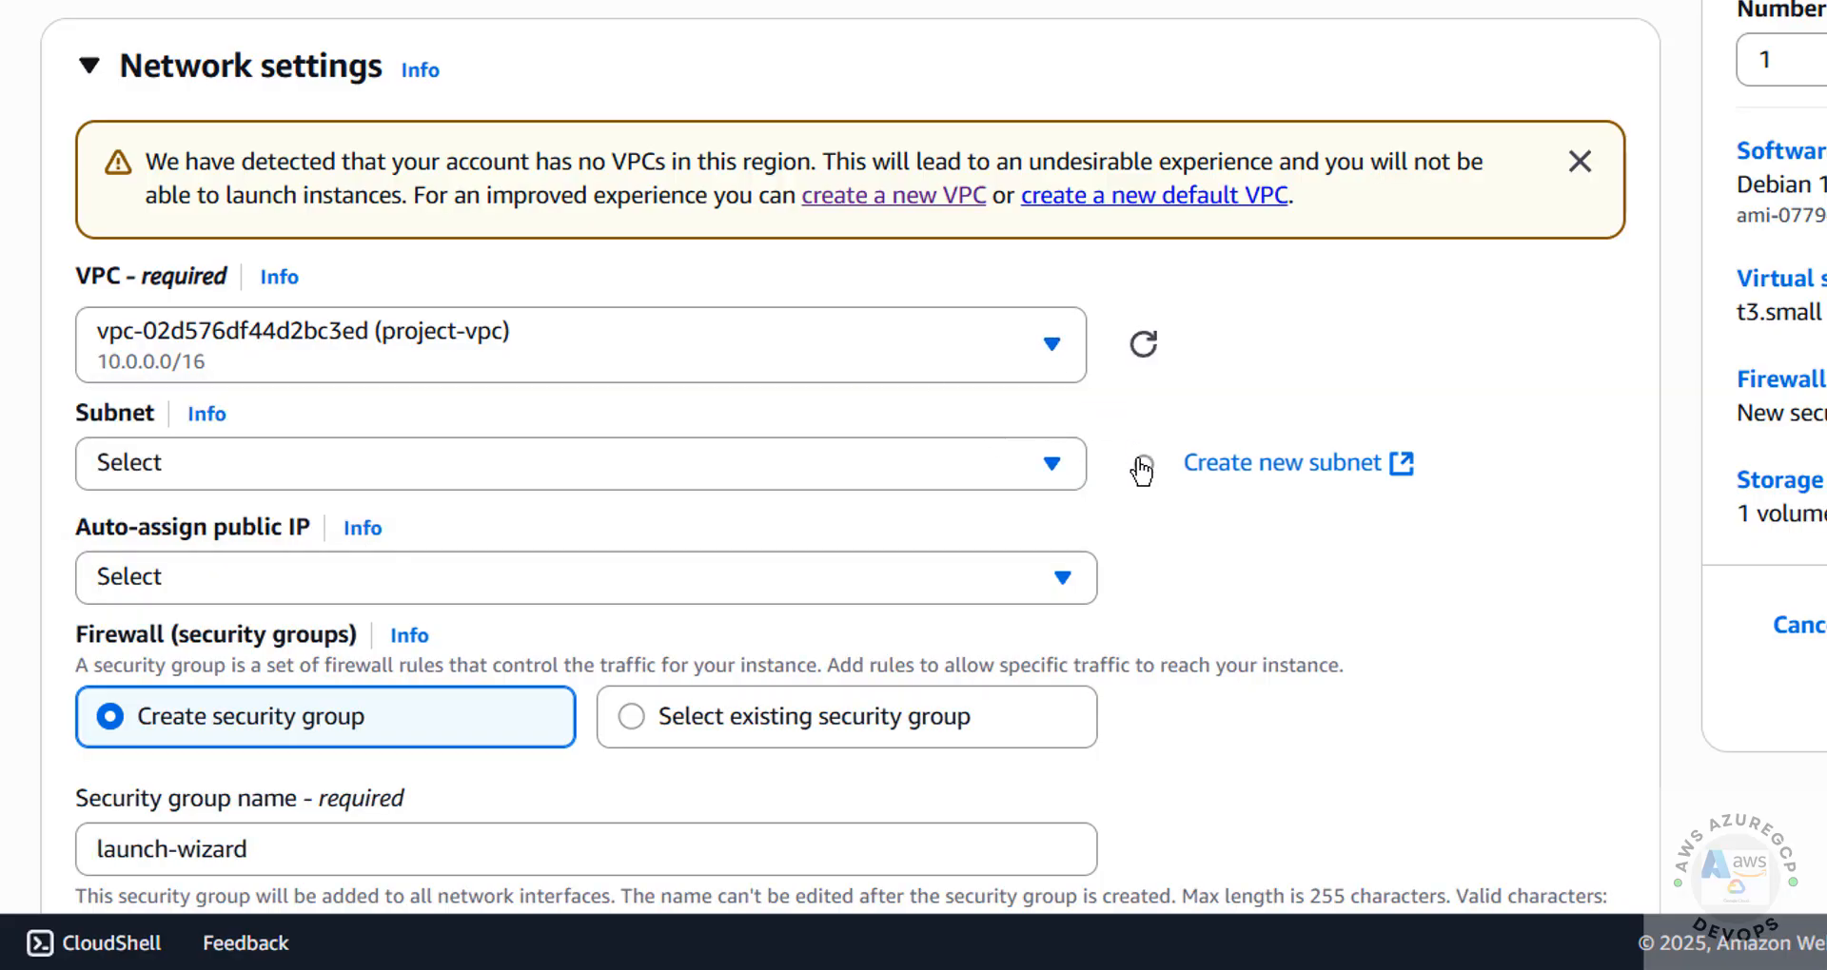
{"action": "left_click", "coordinate": [870, 476]}
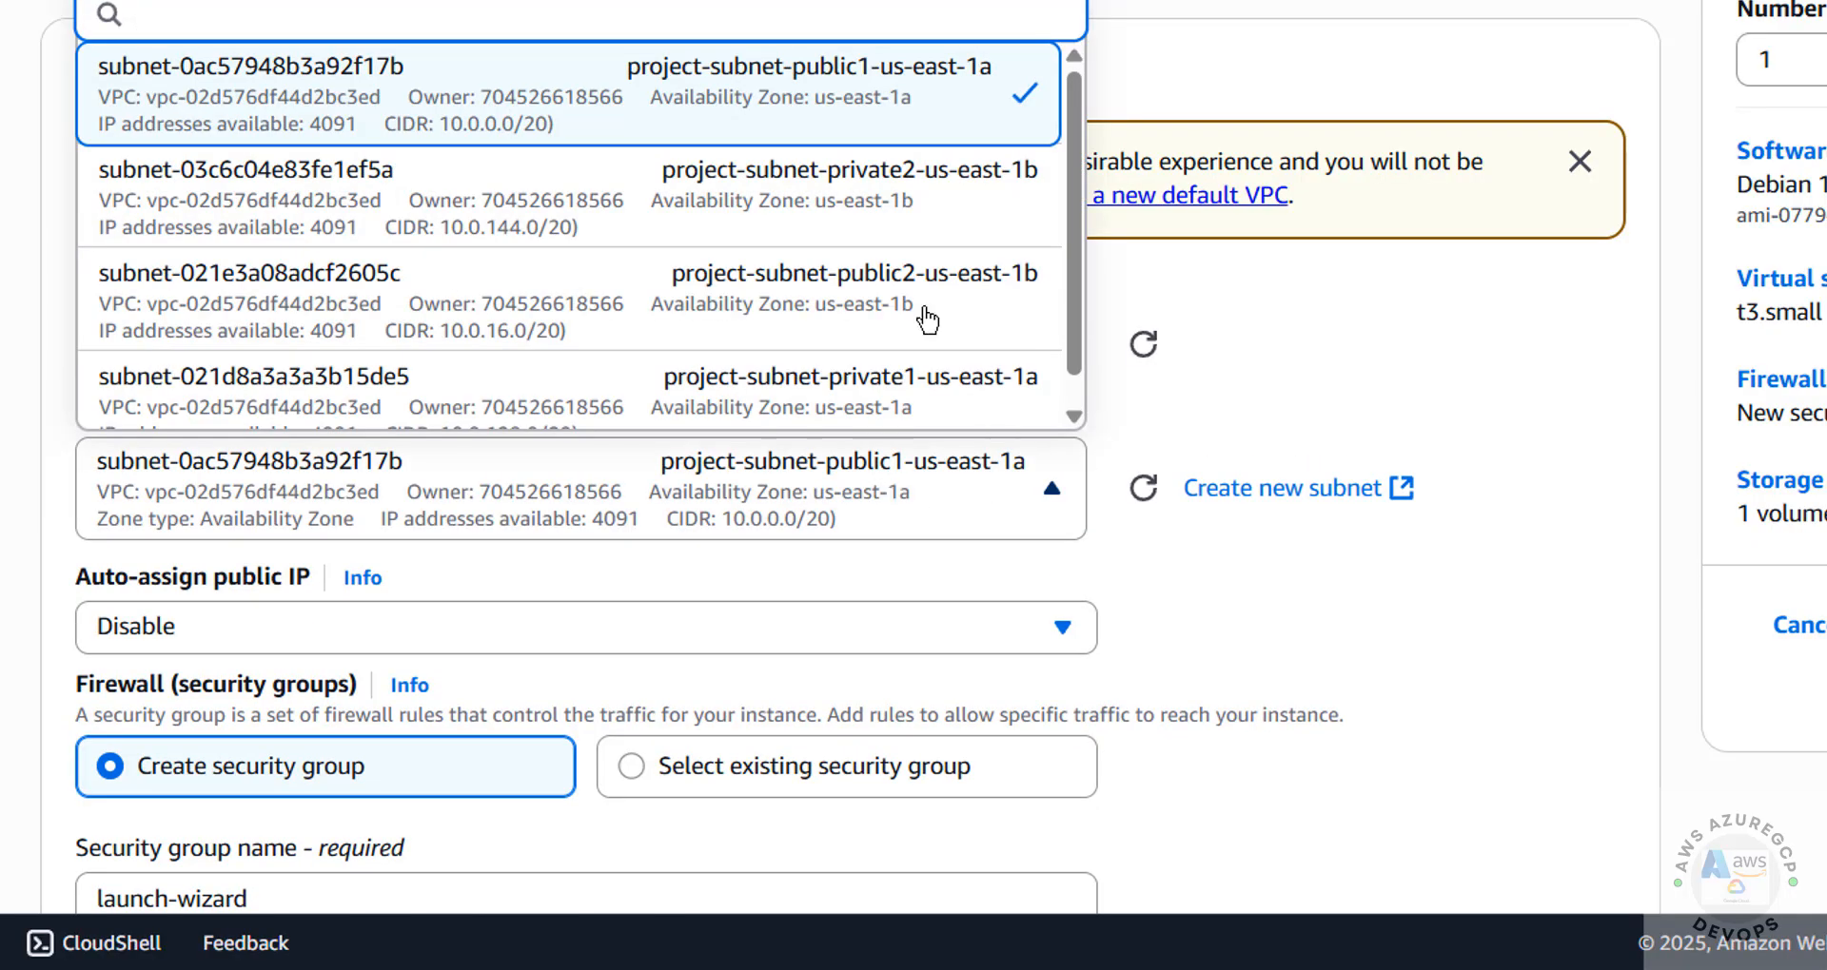
{"action": "left_click", "coordinate": [1223, 439]}
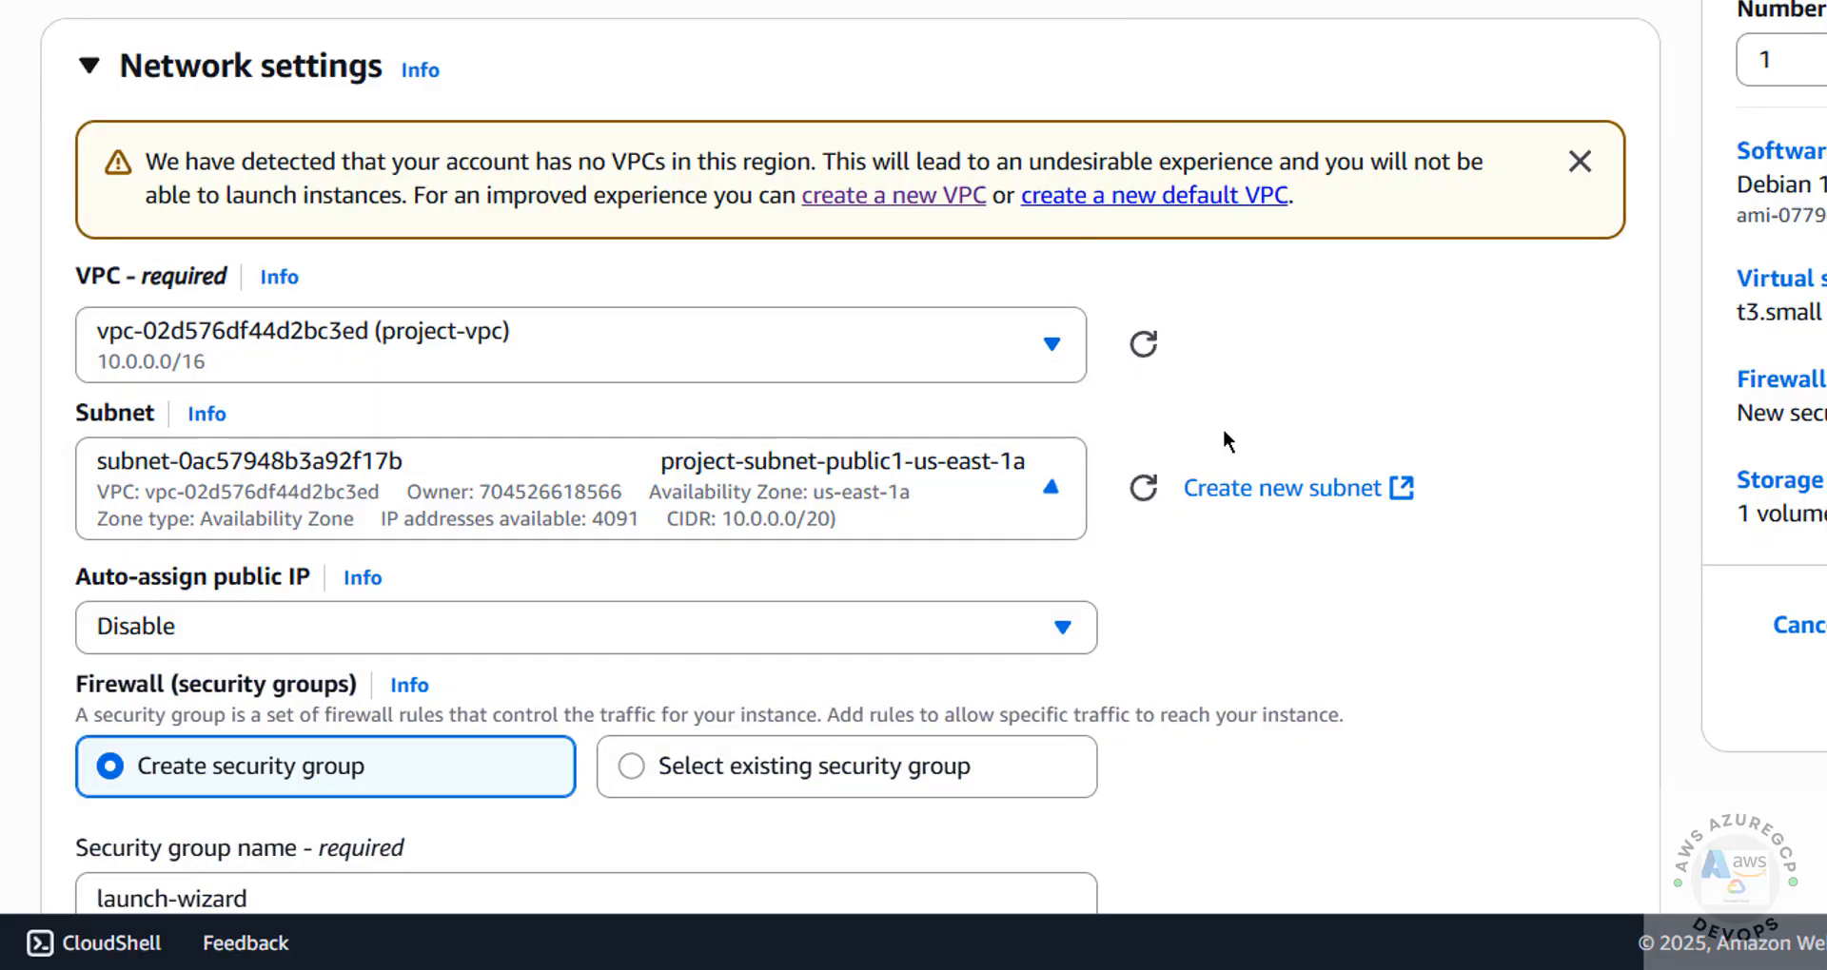
Enable auto-assignment of a public IP for the instance
{"action": "scroll", "coordinate": [1381, 590], "scroll_direction": "down", "scroll_amount": 5}
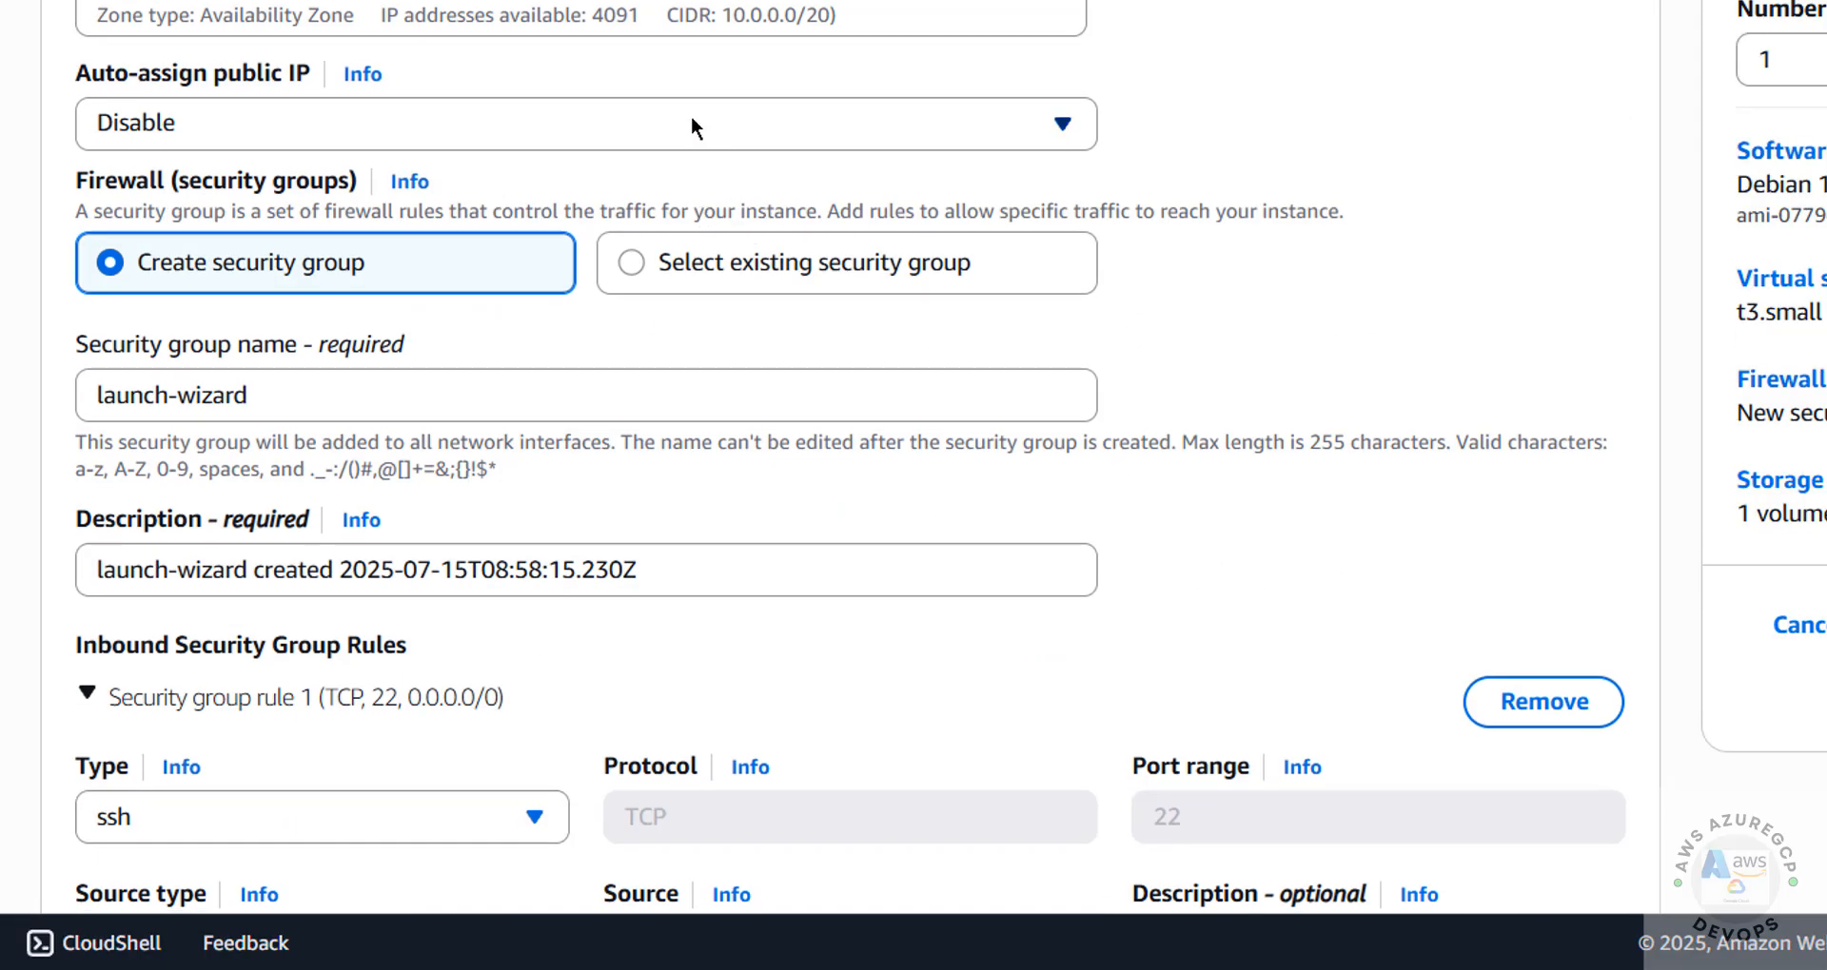
{"action": "left_click", "coordinate": [695, 126]}
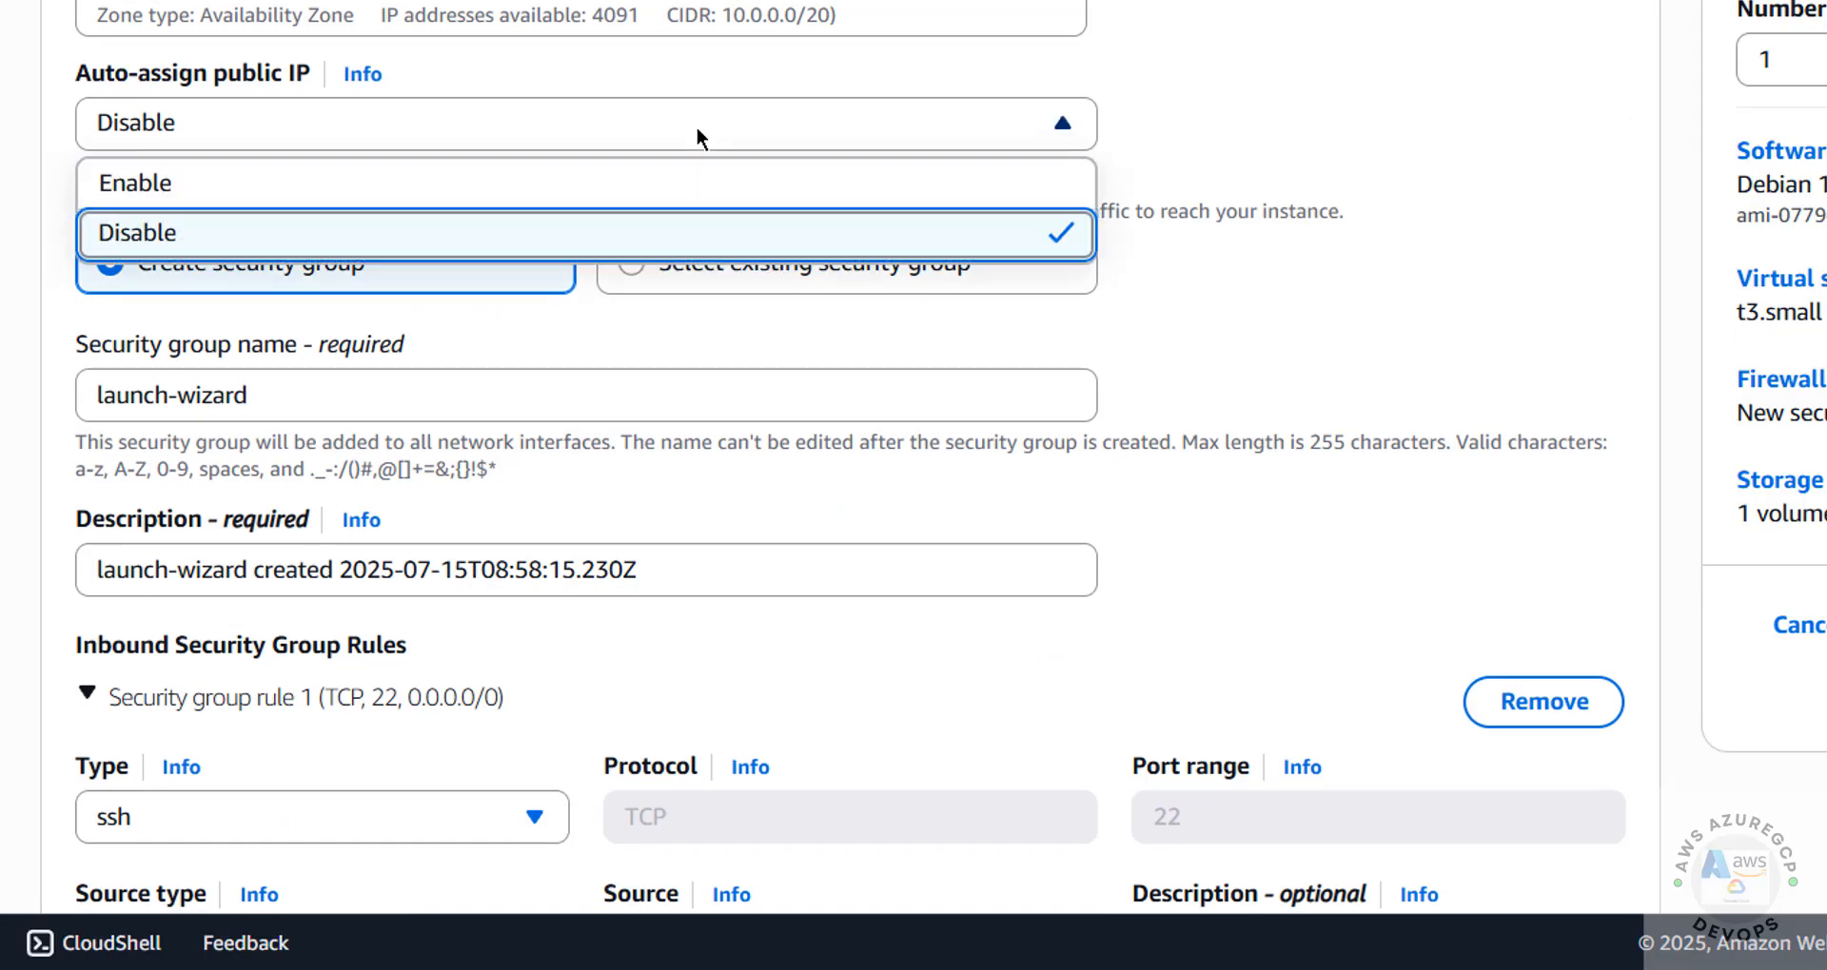
{"action": "left_click", "coordinate": [724, 200]}
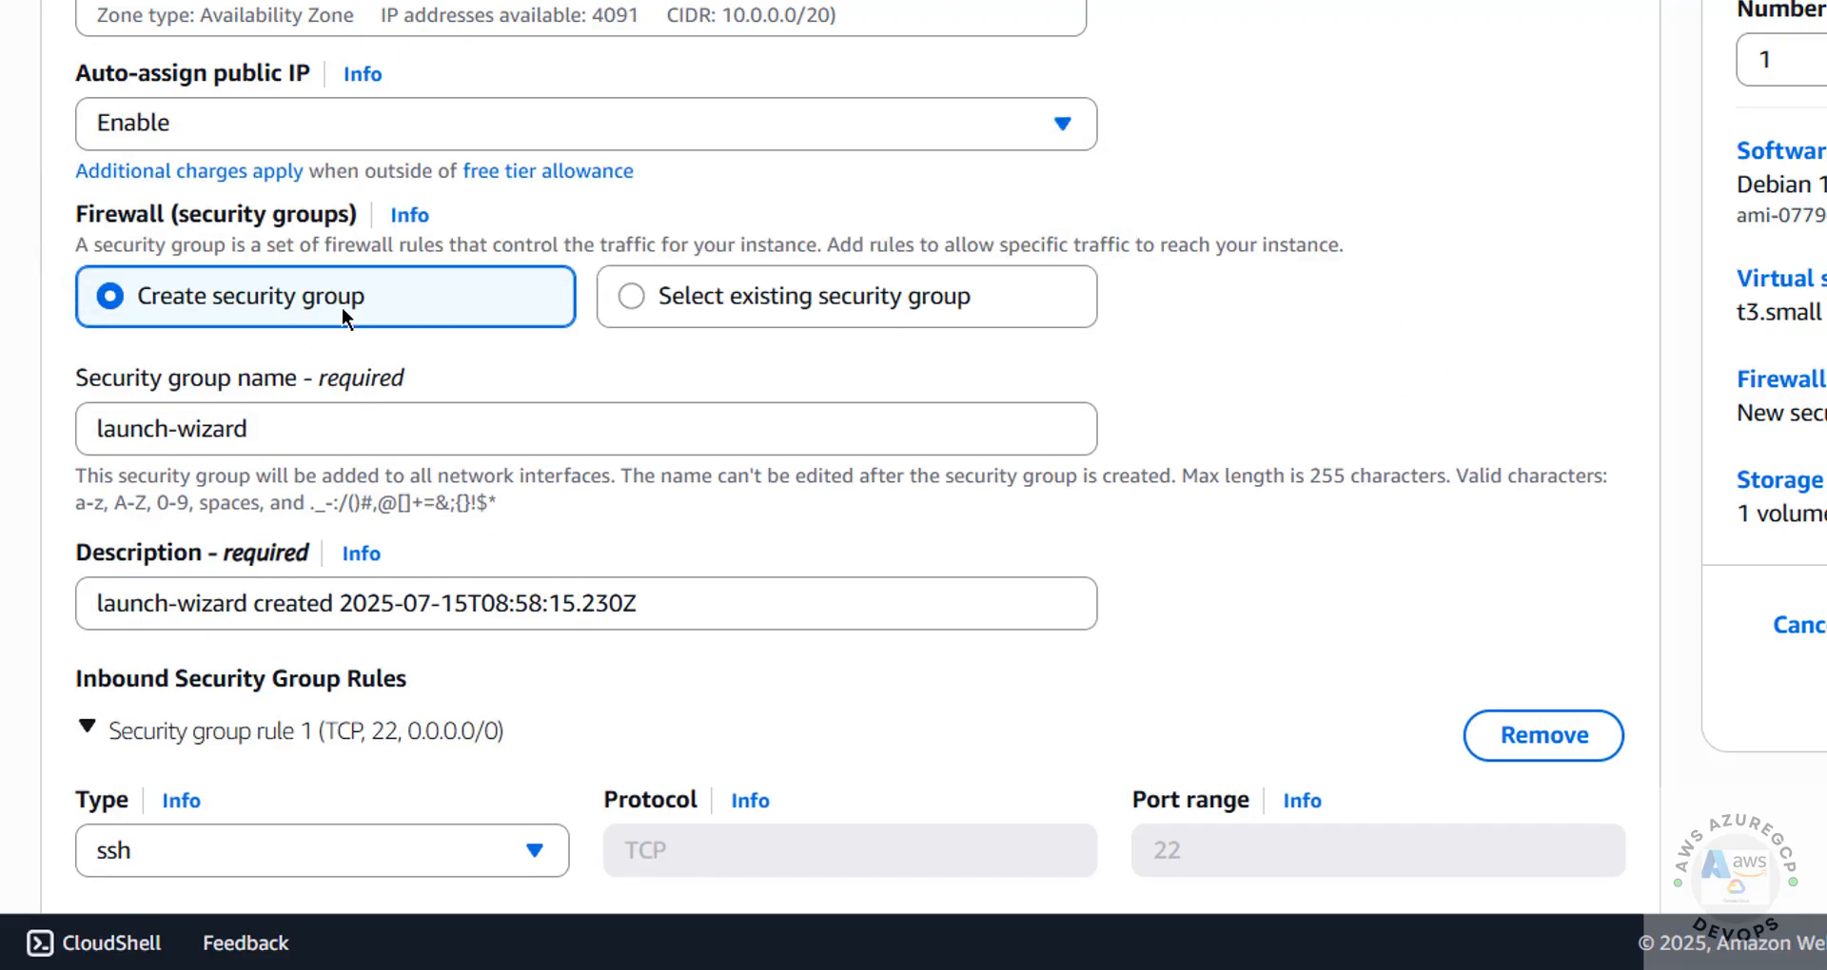
{"action": "left_click", "coordinate": [687, 304]}
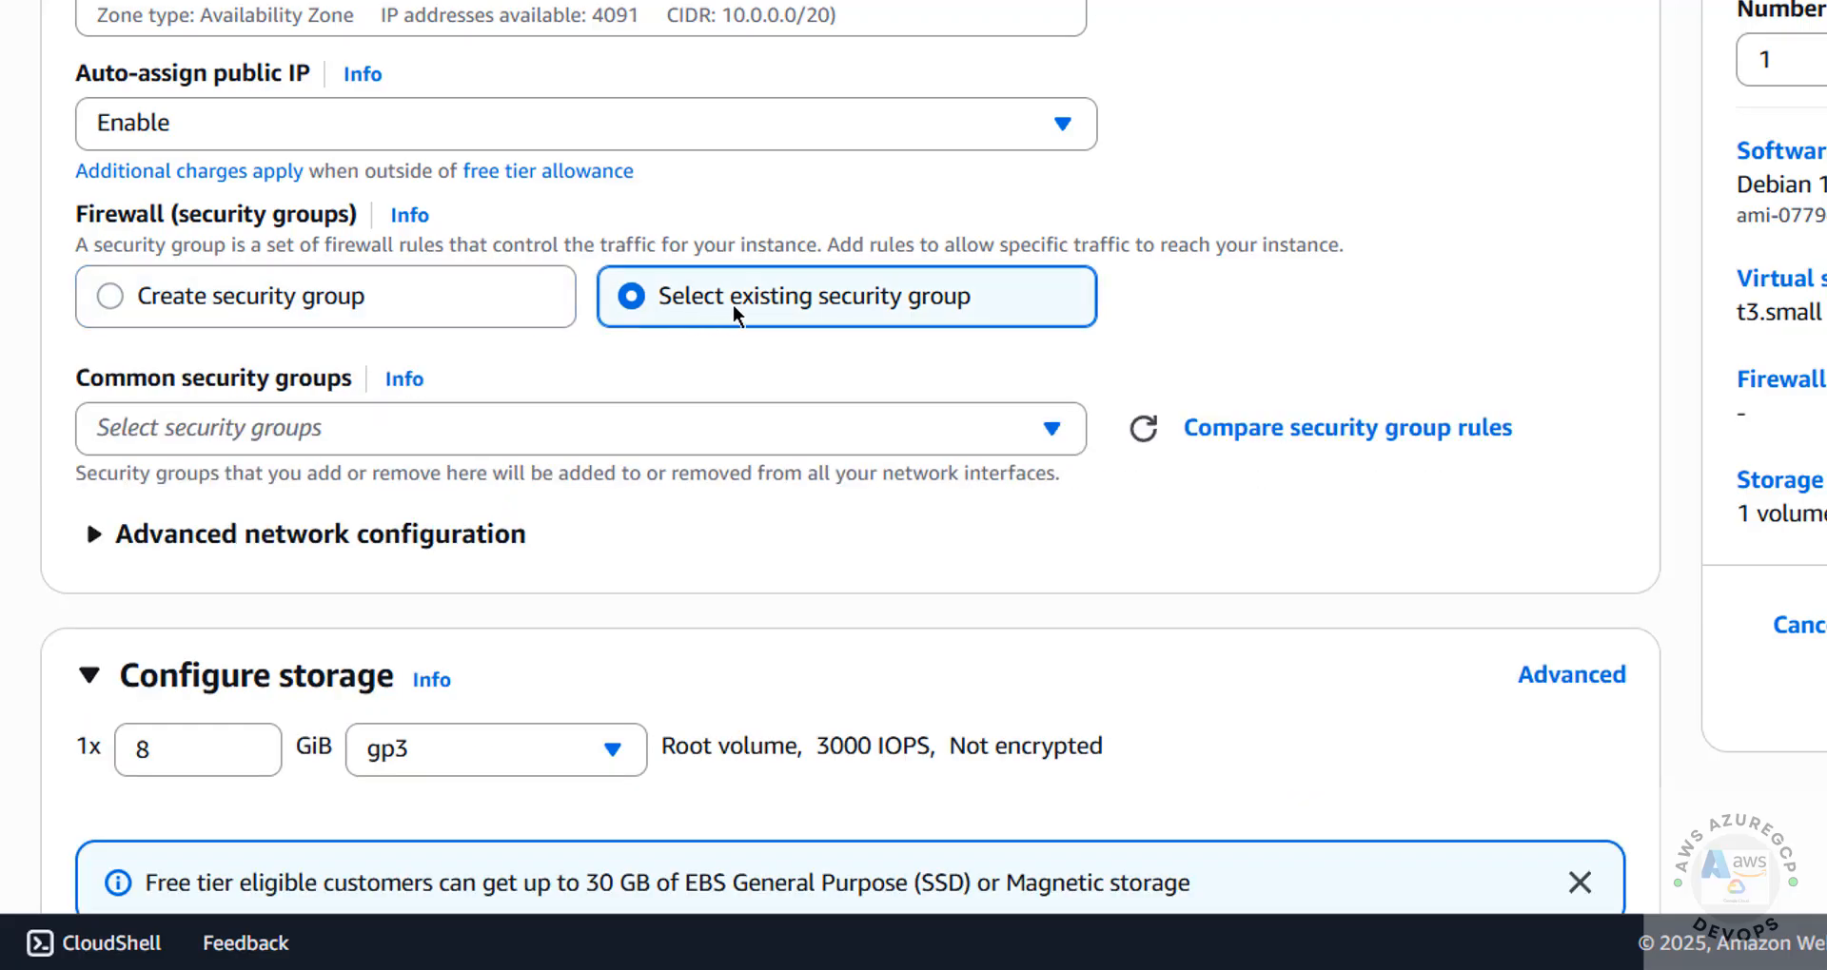
{"action": "left_click", "coordinate": [788, 430]}
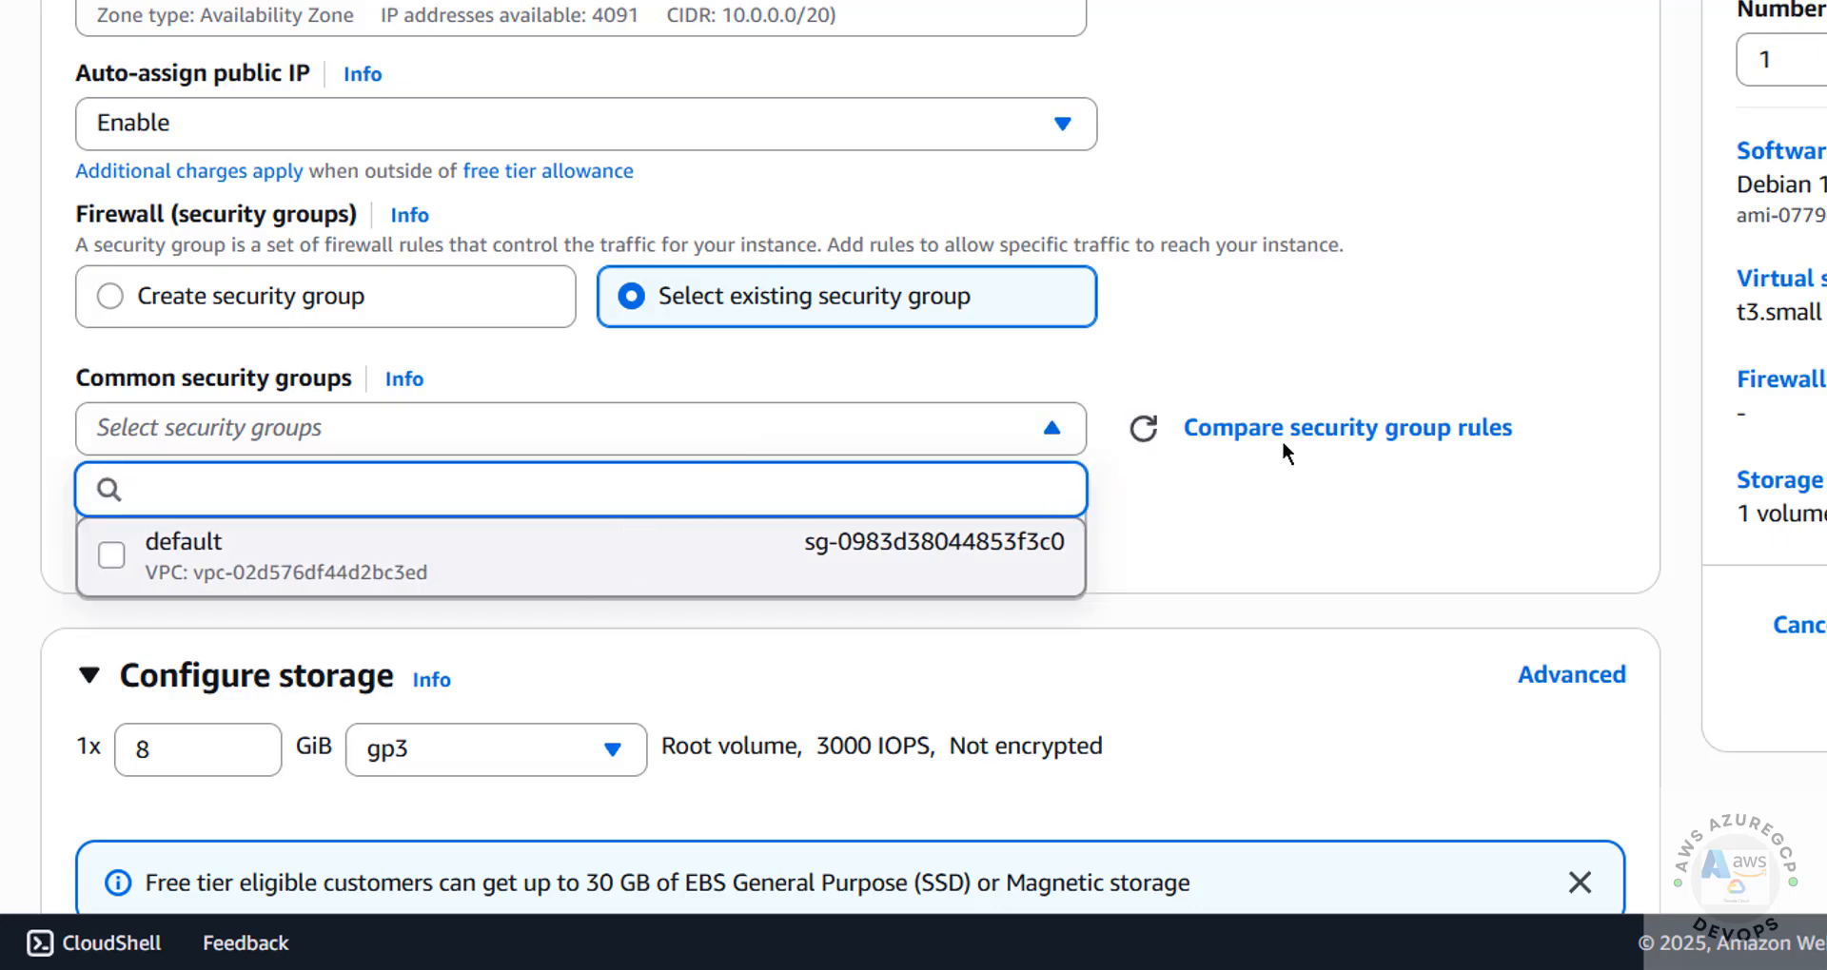
{"action": "left_click", "coordinate": [612, 326]}
{"action": "left_click", "coordinate": [309, 304]}
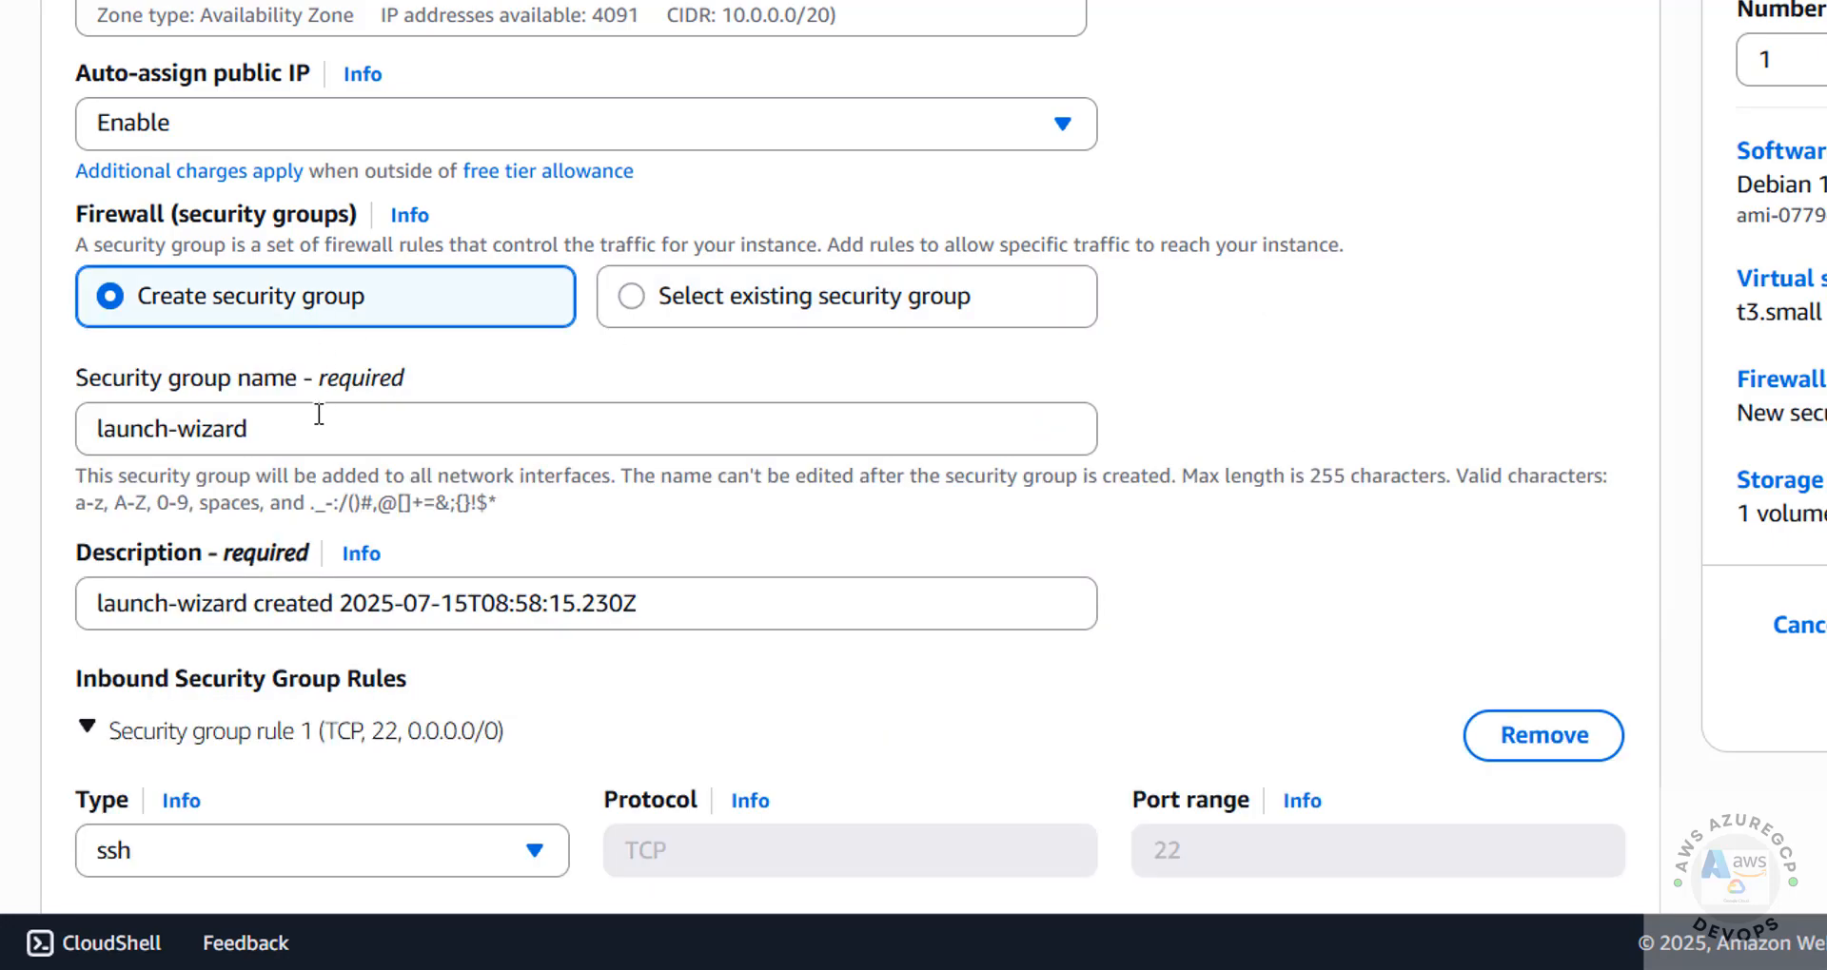
Name the new security group debec2-sg, keeping its inbound SSH rule on TCP port 22 from anywhere
{"action": "left_click_drag", "start_coordinate": [269, 428], "coordinate": [5, 447]}
{"action": "type", "text": "deb"}
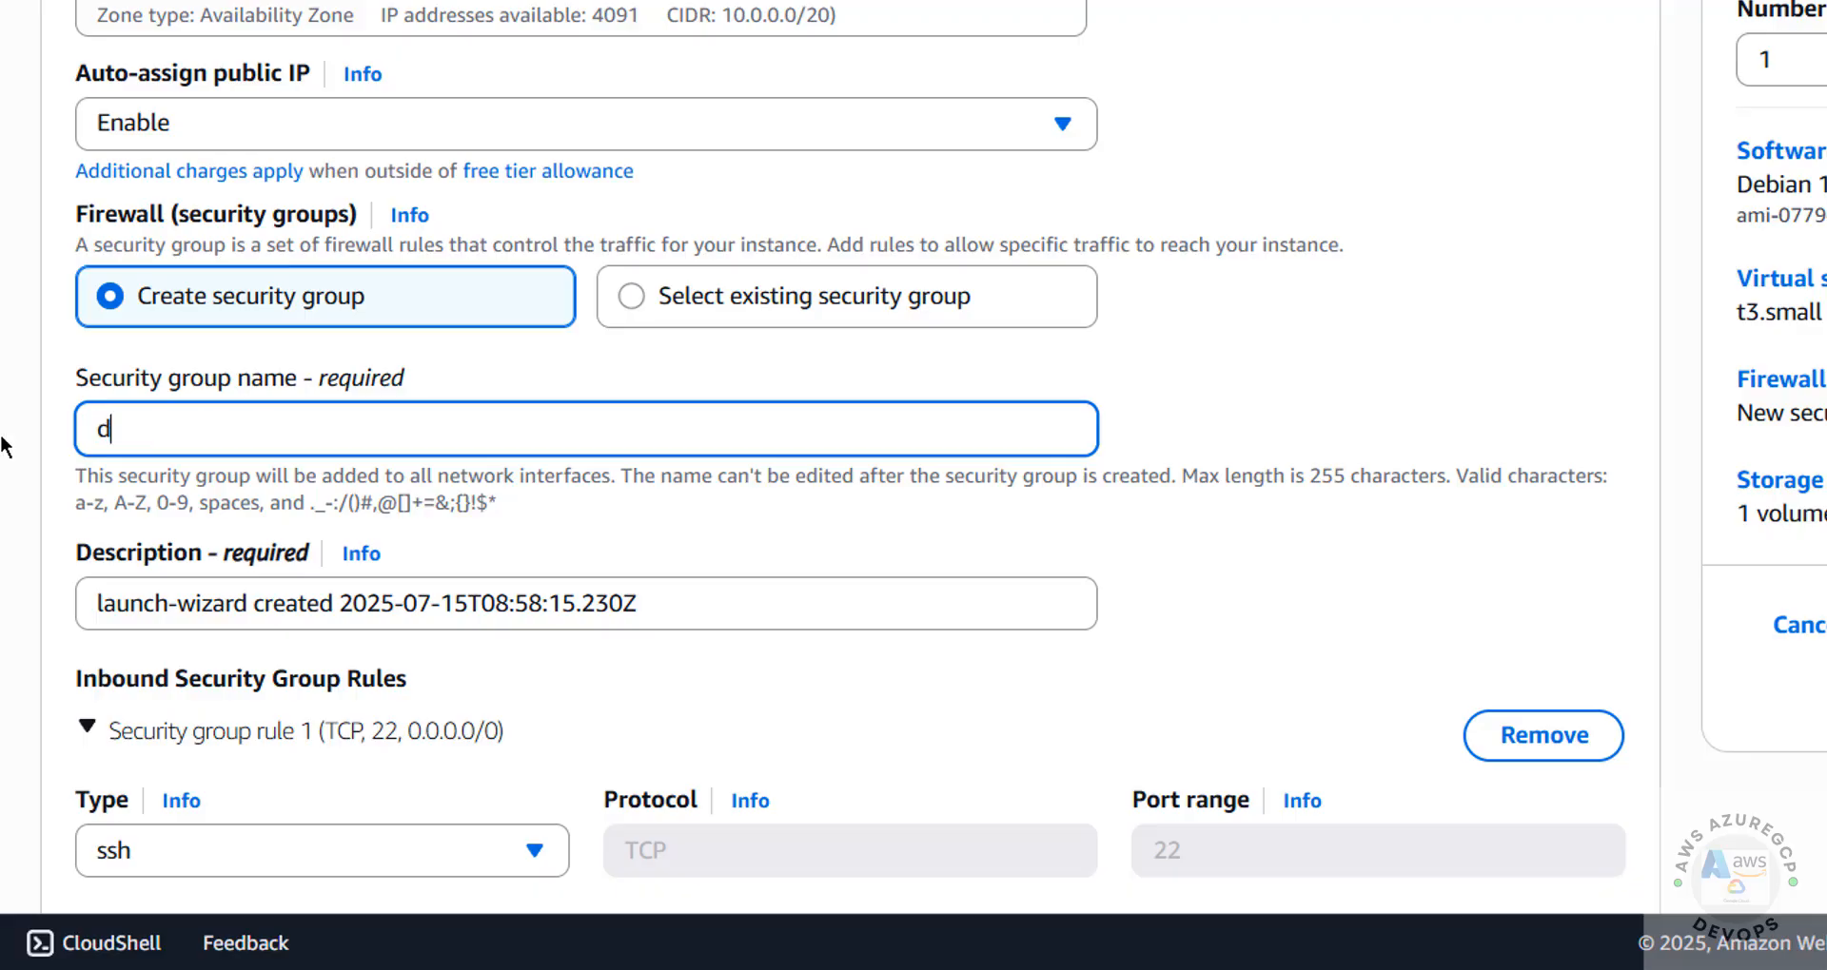
{"action": "type", "text": "ec2-sg"}
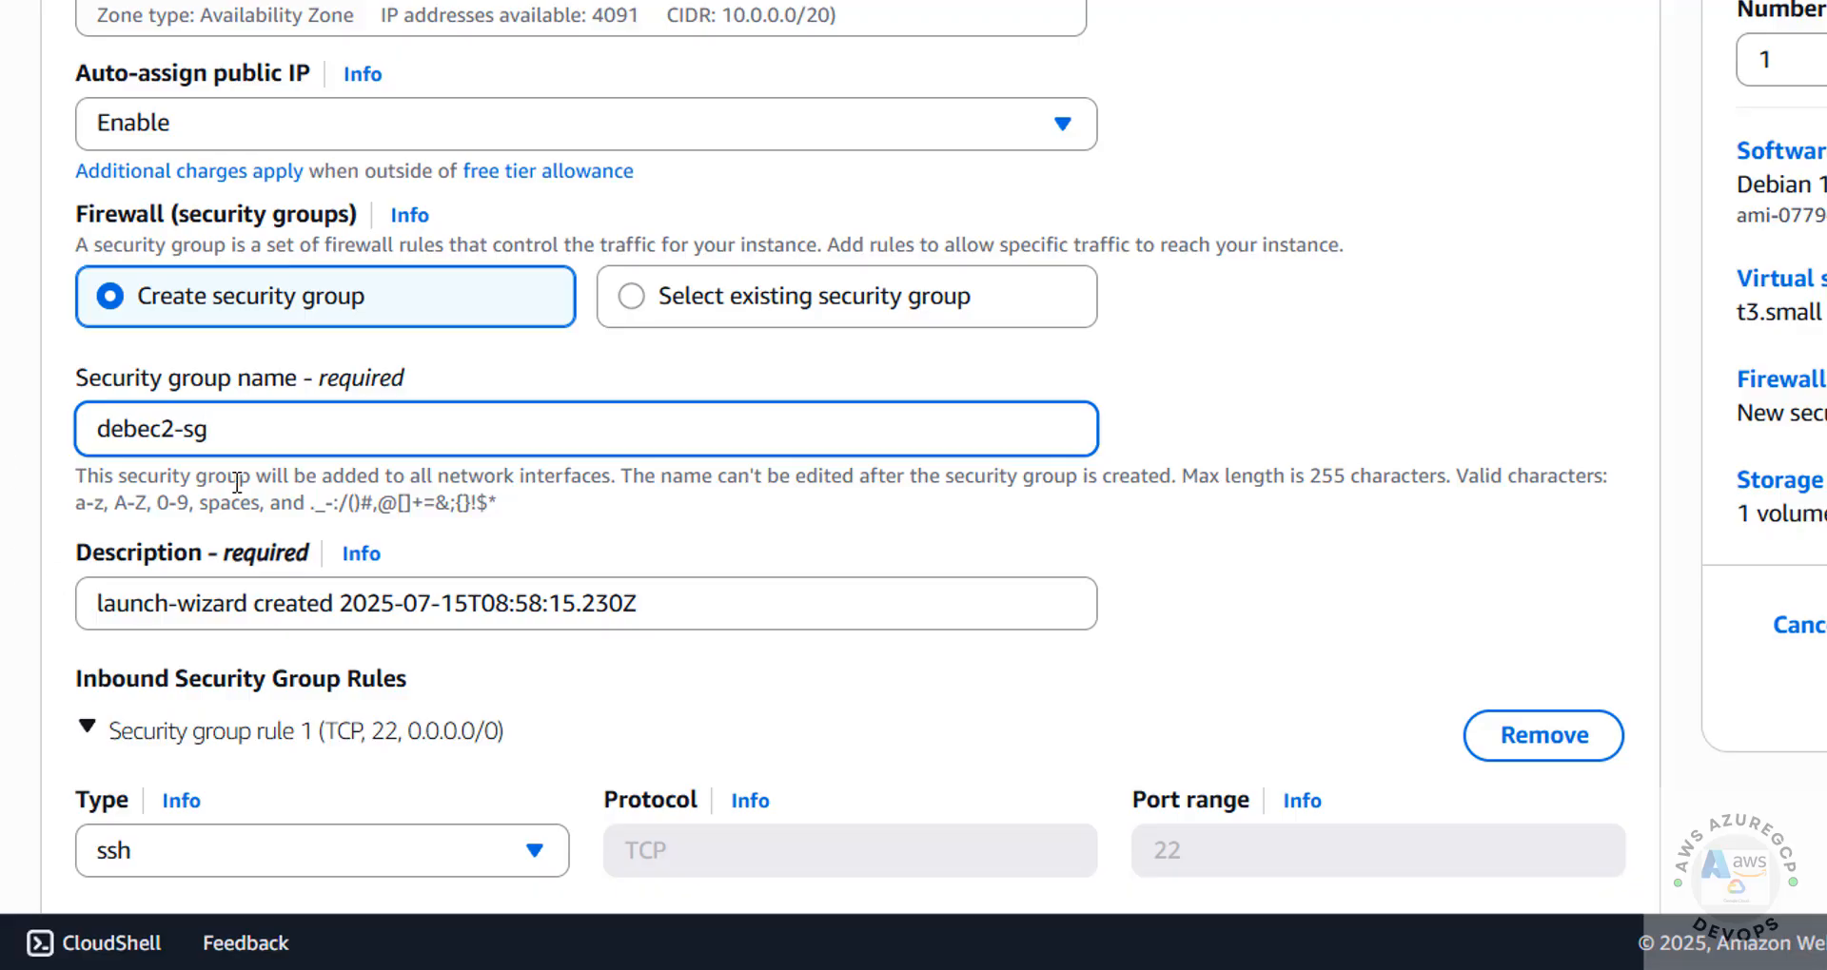
{"action": "scroll", "coordinate": [238, 483], "scroll_direction": "down", "scroll_amount": 4}
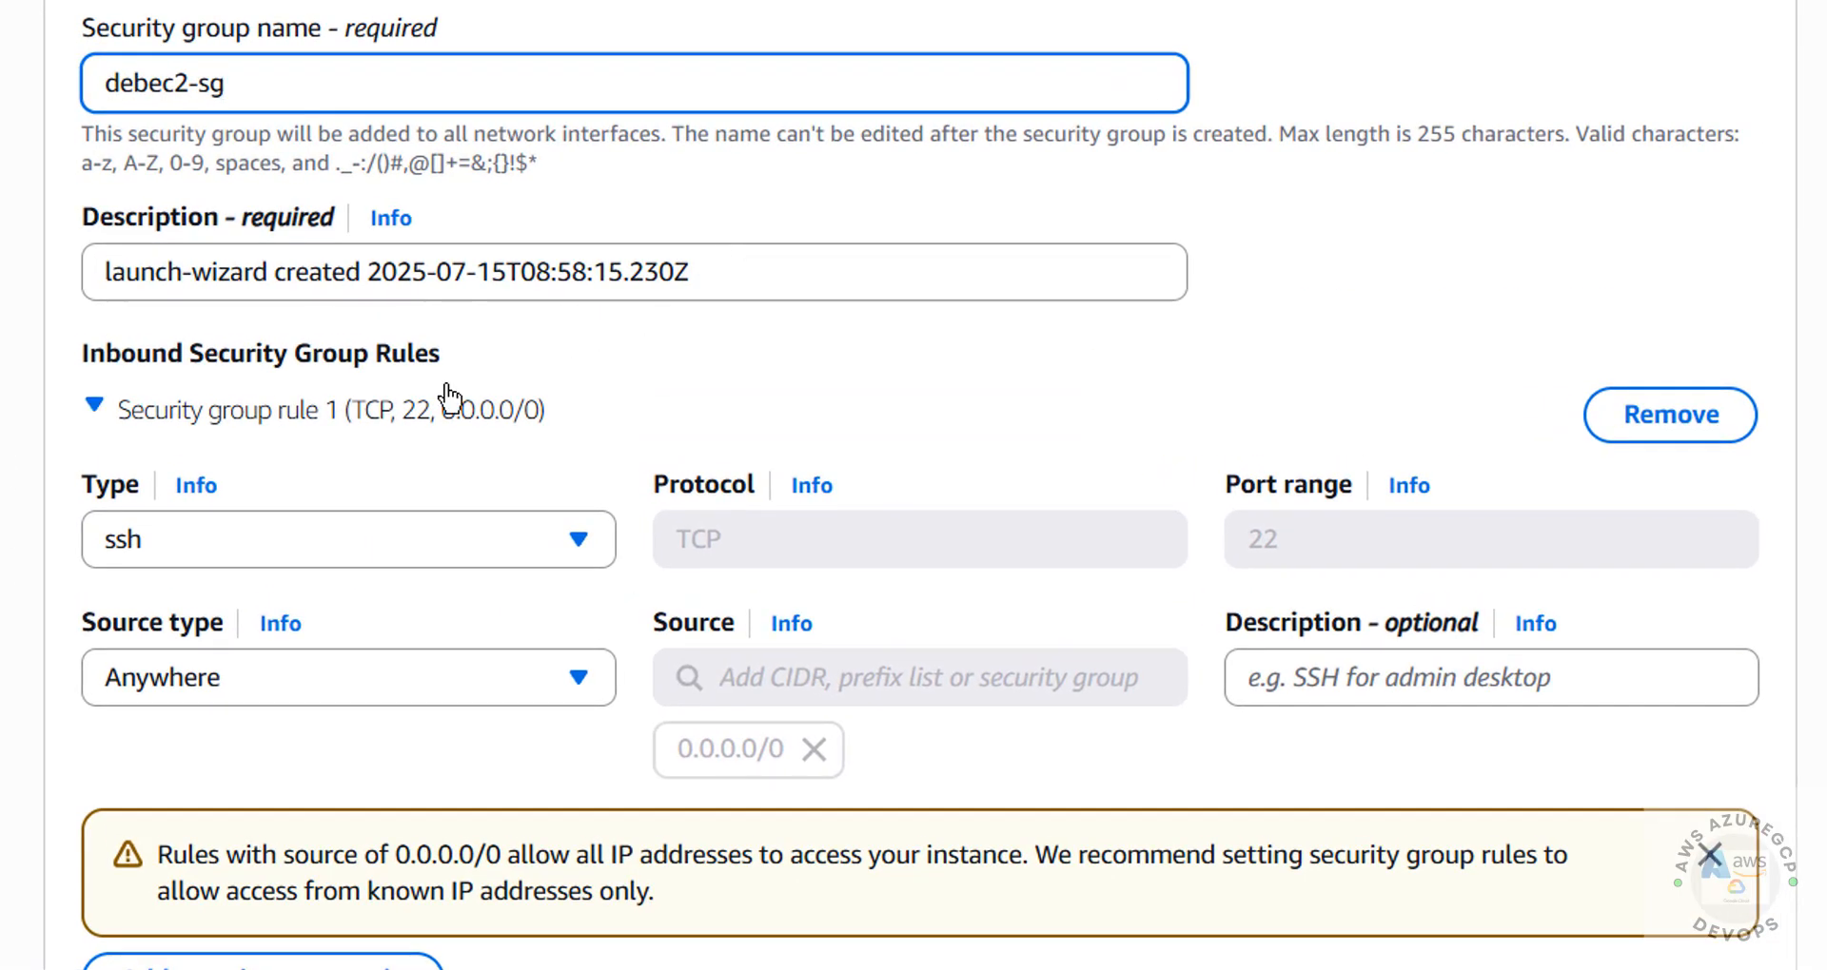
{"action": "scroll", "coordinate": [495, 361], "scroll_direction": "down", "scroll_amount": 4}
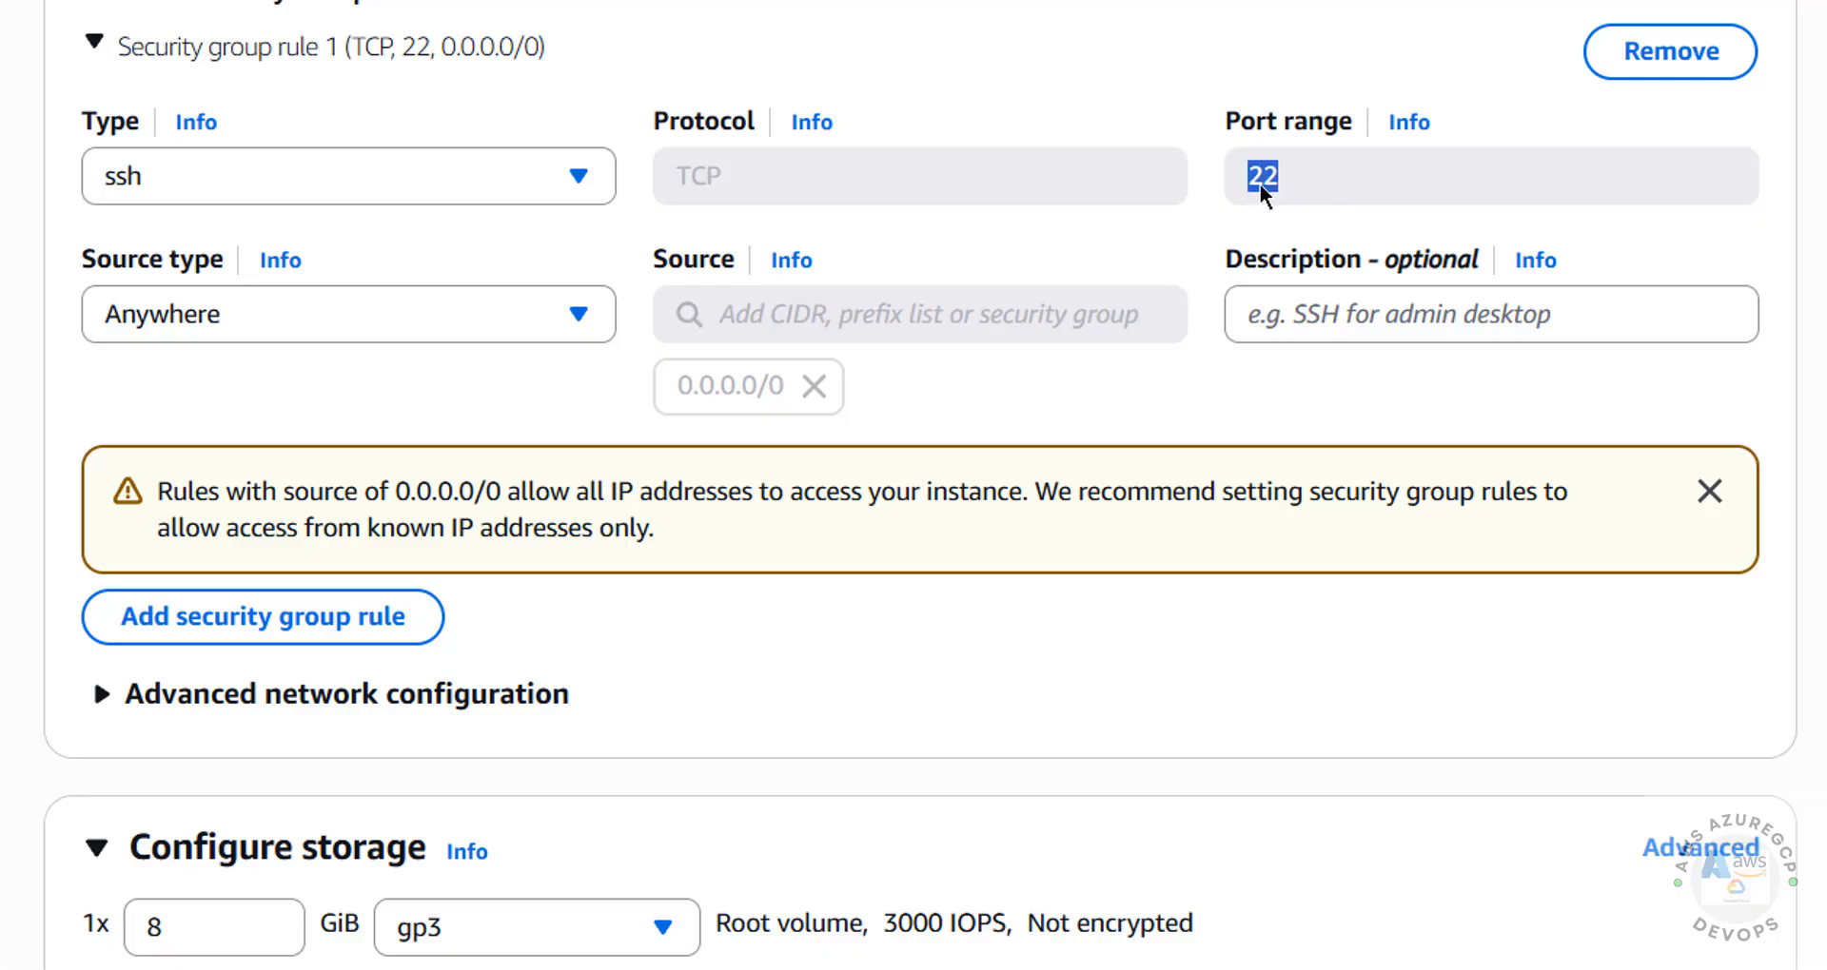
{"action": "scroll", "coordinate": [655, 356], "scroll_direction": "down", "scroll_amount": 4}
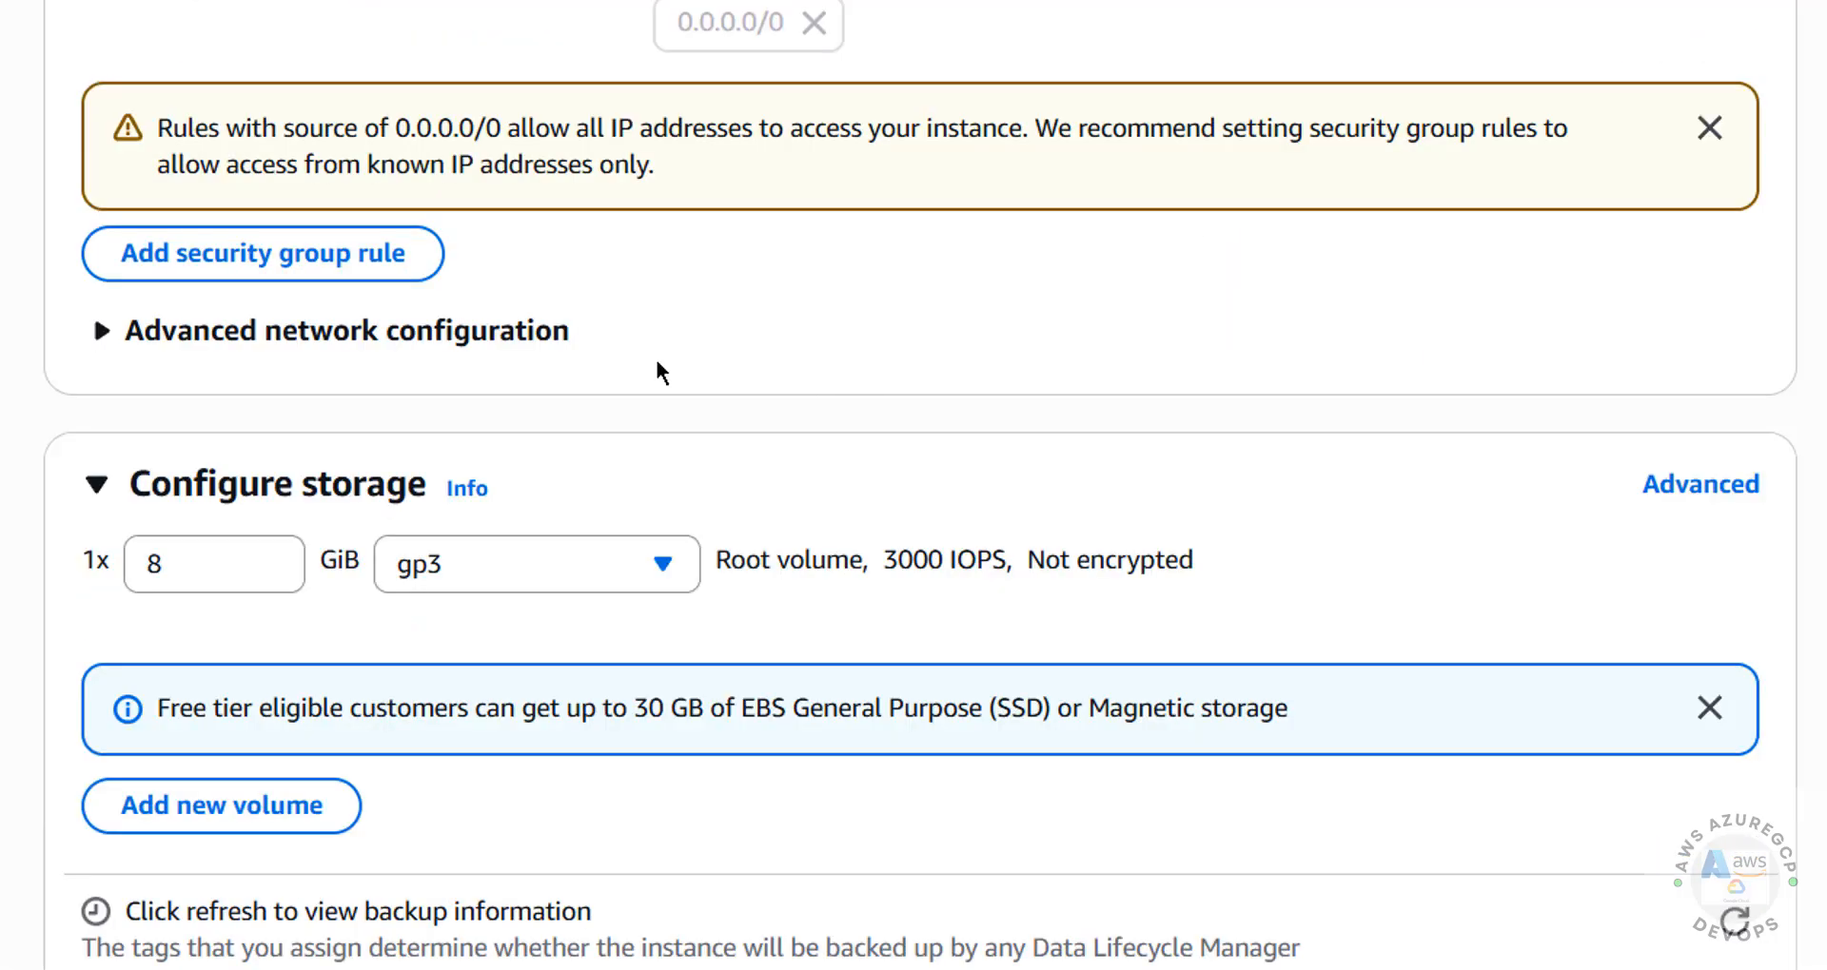
Set the gp3 root volume's size to 30 GiB in the storage configuration
{"action": "left_click", "coordinate": [505, 333]}
{"action": "left_click", "coordinate": [505, 334]}
{"action": "scroll", "coordinate": [734, 367], "scroll_direction": "down", "scroll_amount": 4}
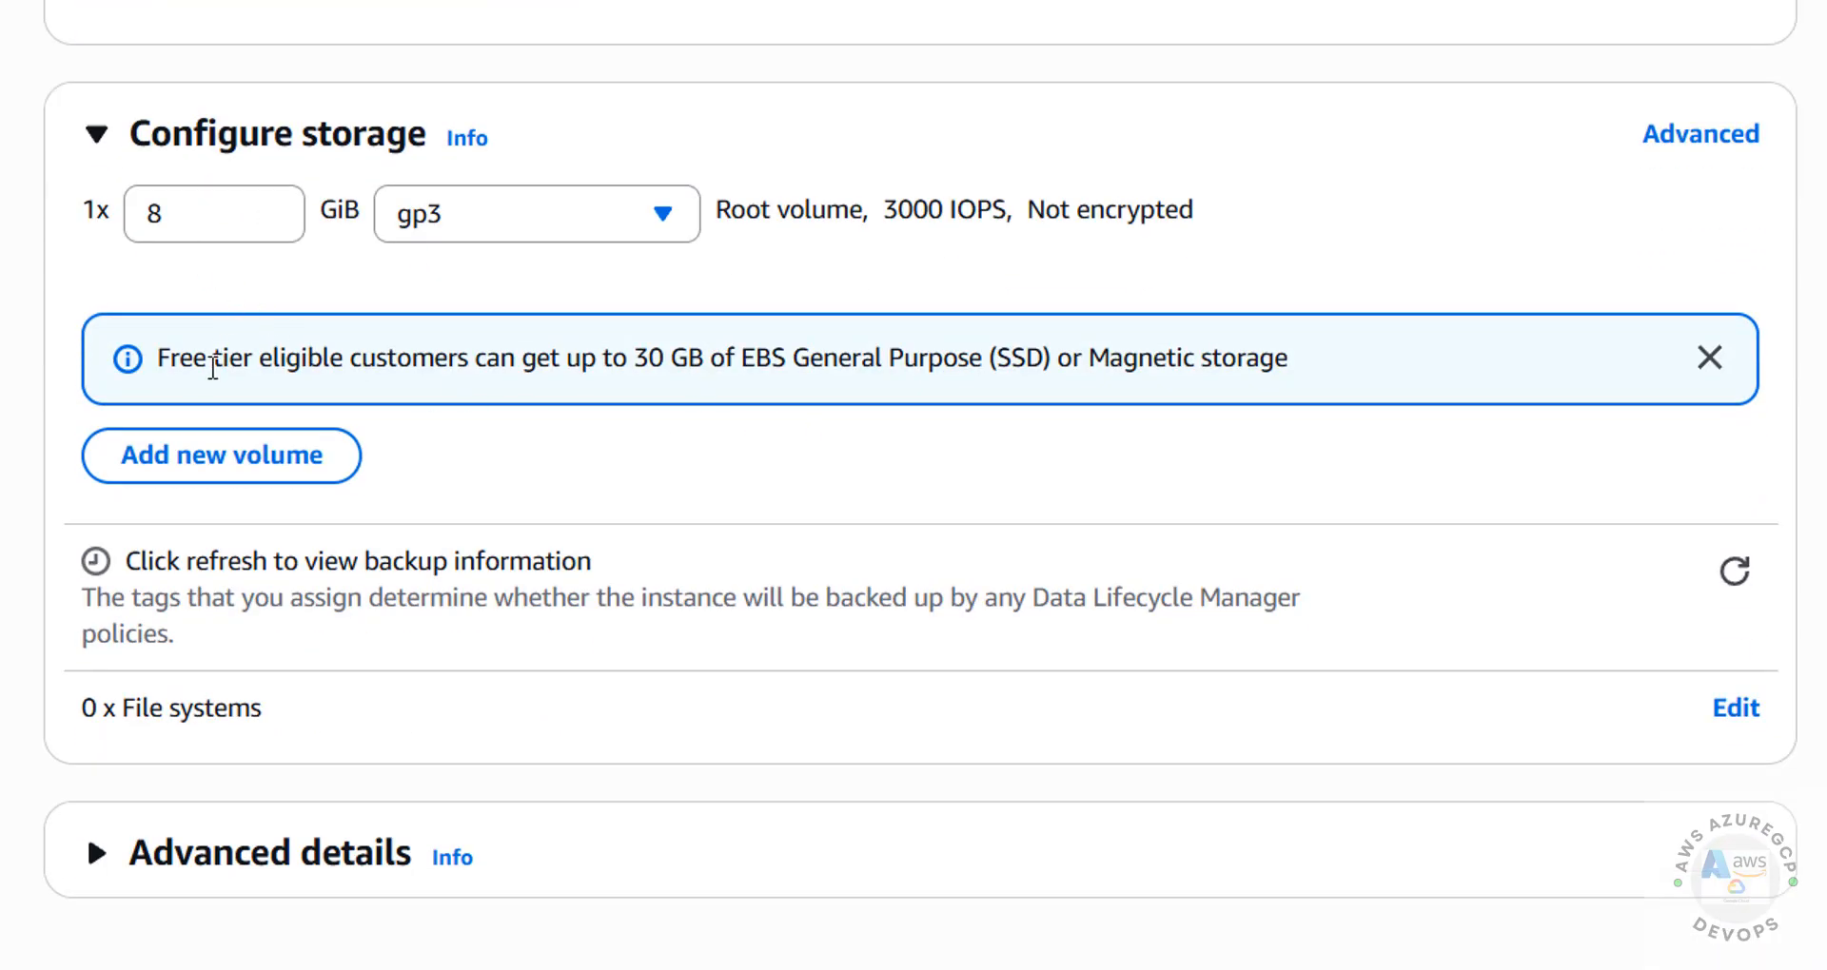
{"action": "double_click", "coordinate": [166, 211]}
{"action": "type", "text": "30"}
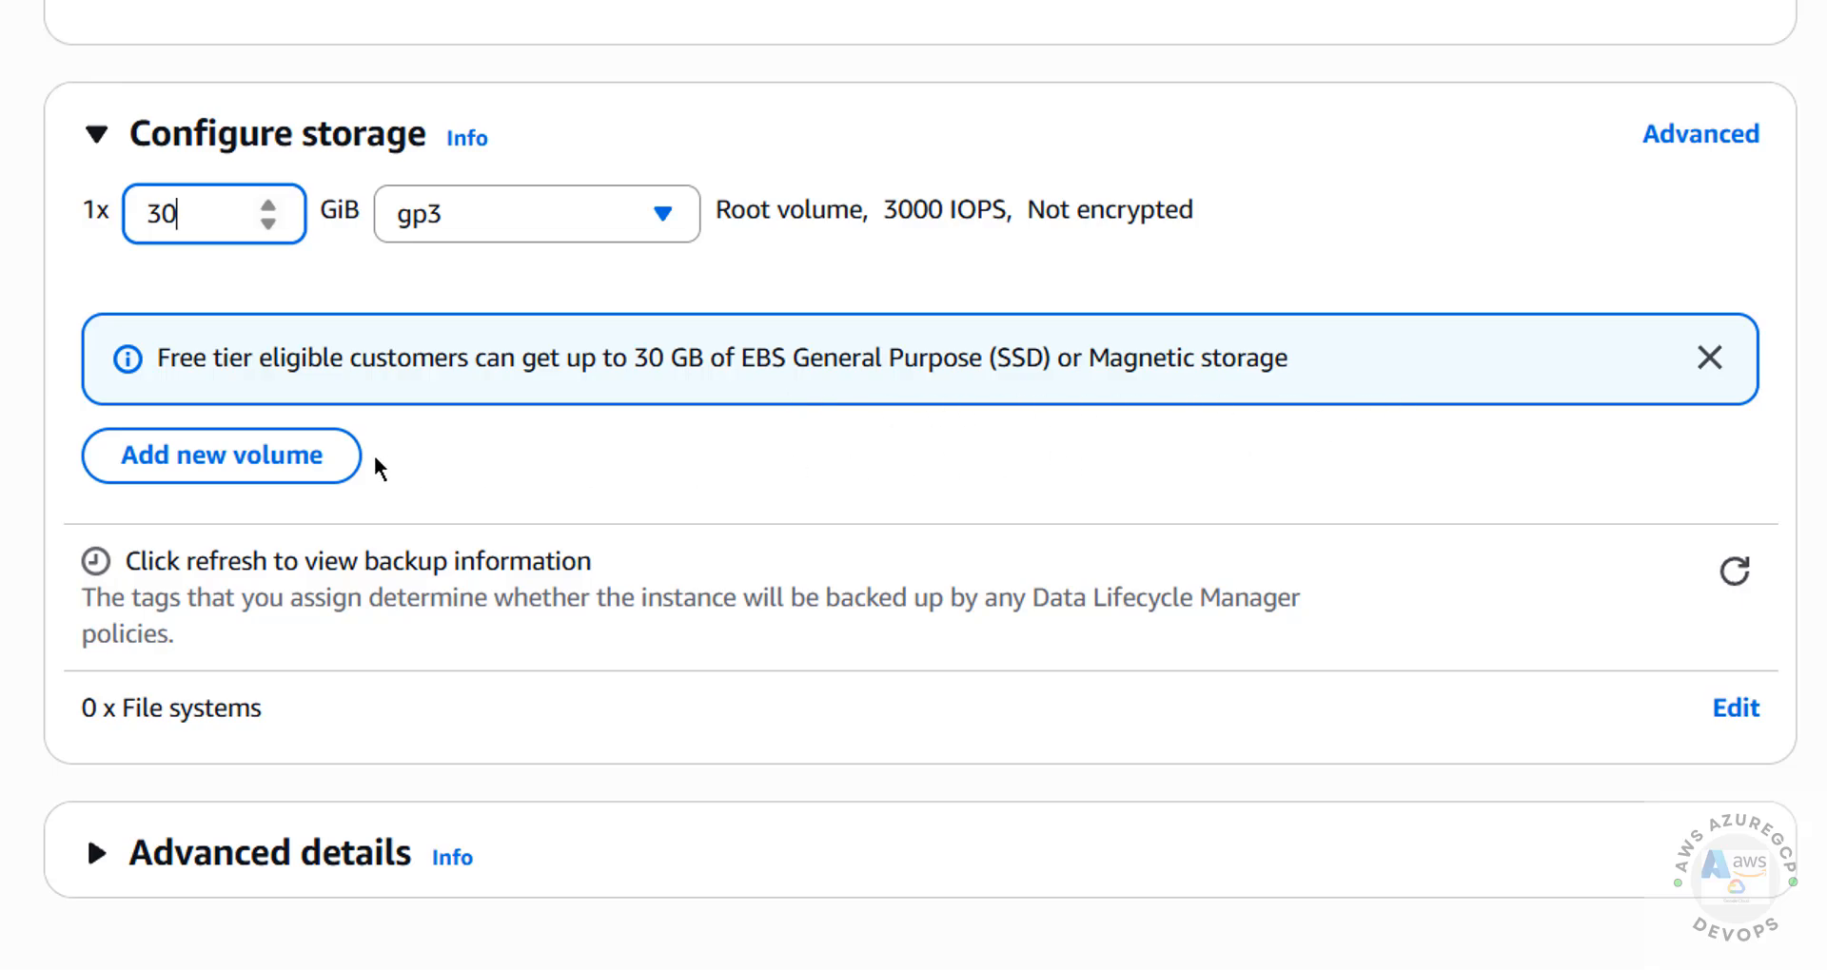
{"action": "left_click", "coordinate": [190, 473]}
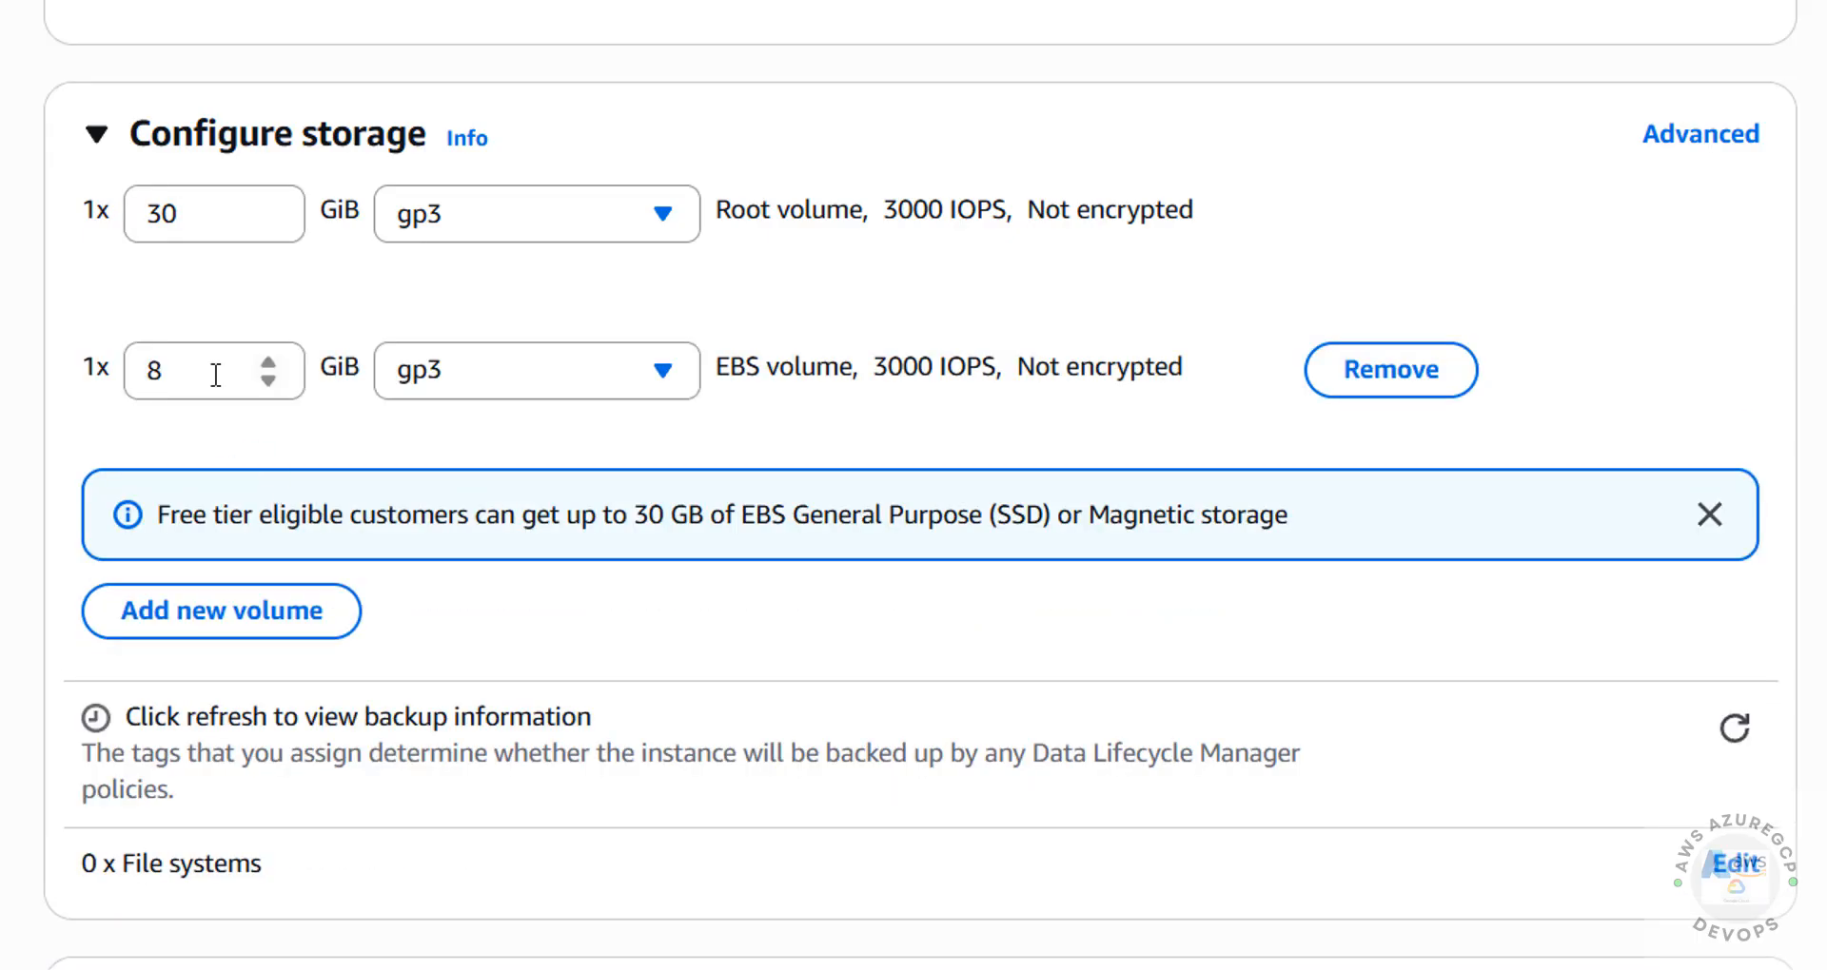
{"action": "left_click_drag", "start_coordinate": [216, 375], "coordinate": [38, 395]}
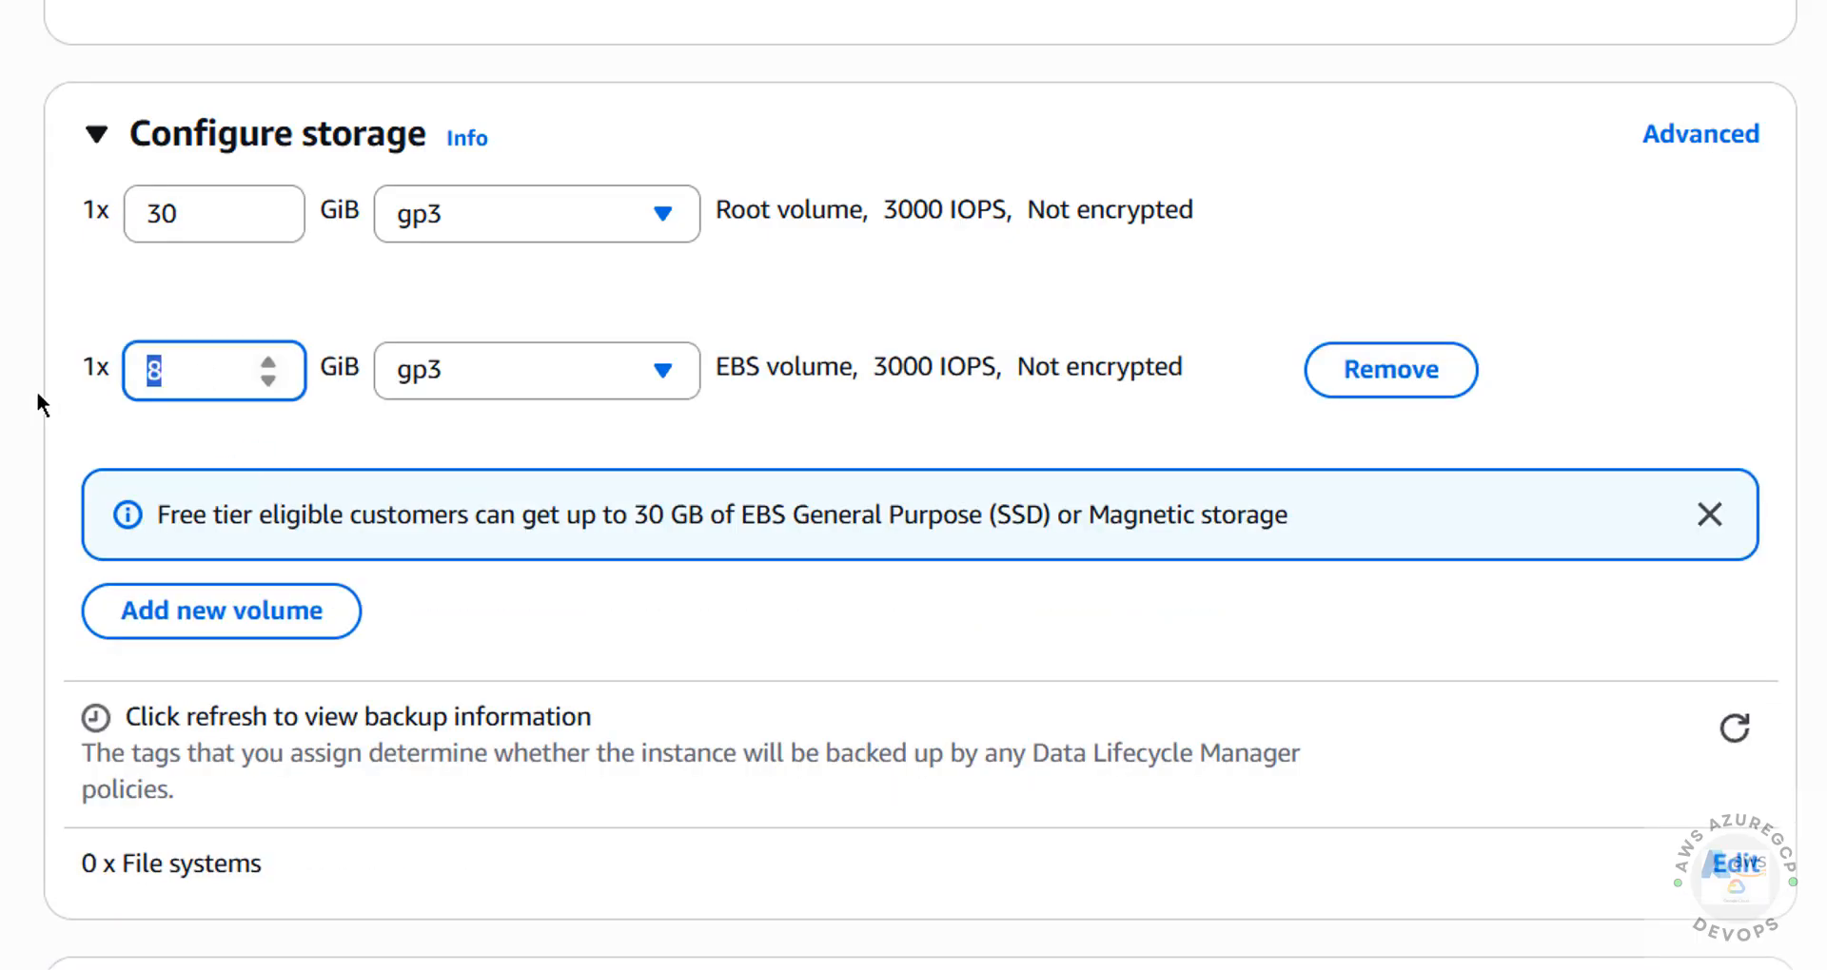
{"action": "left_click", "coordinate": [1396, 373]}
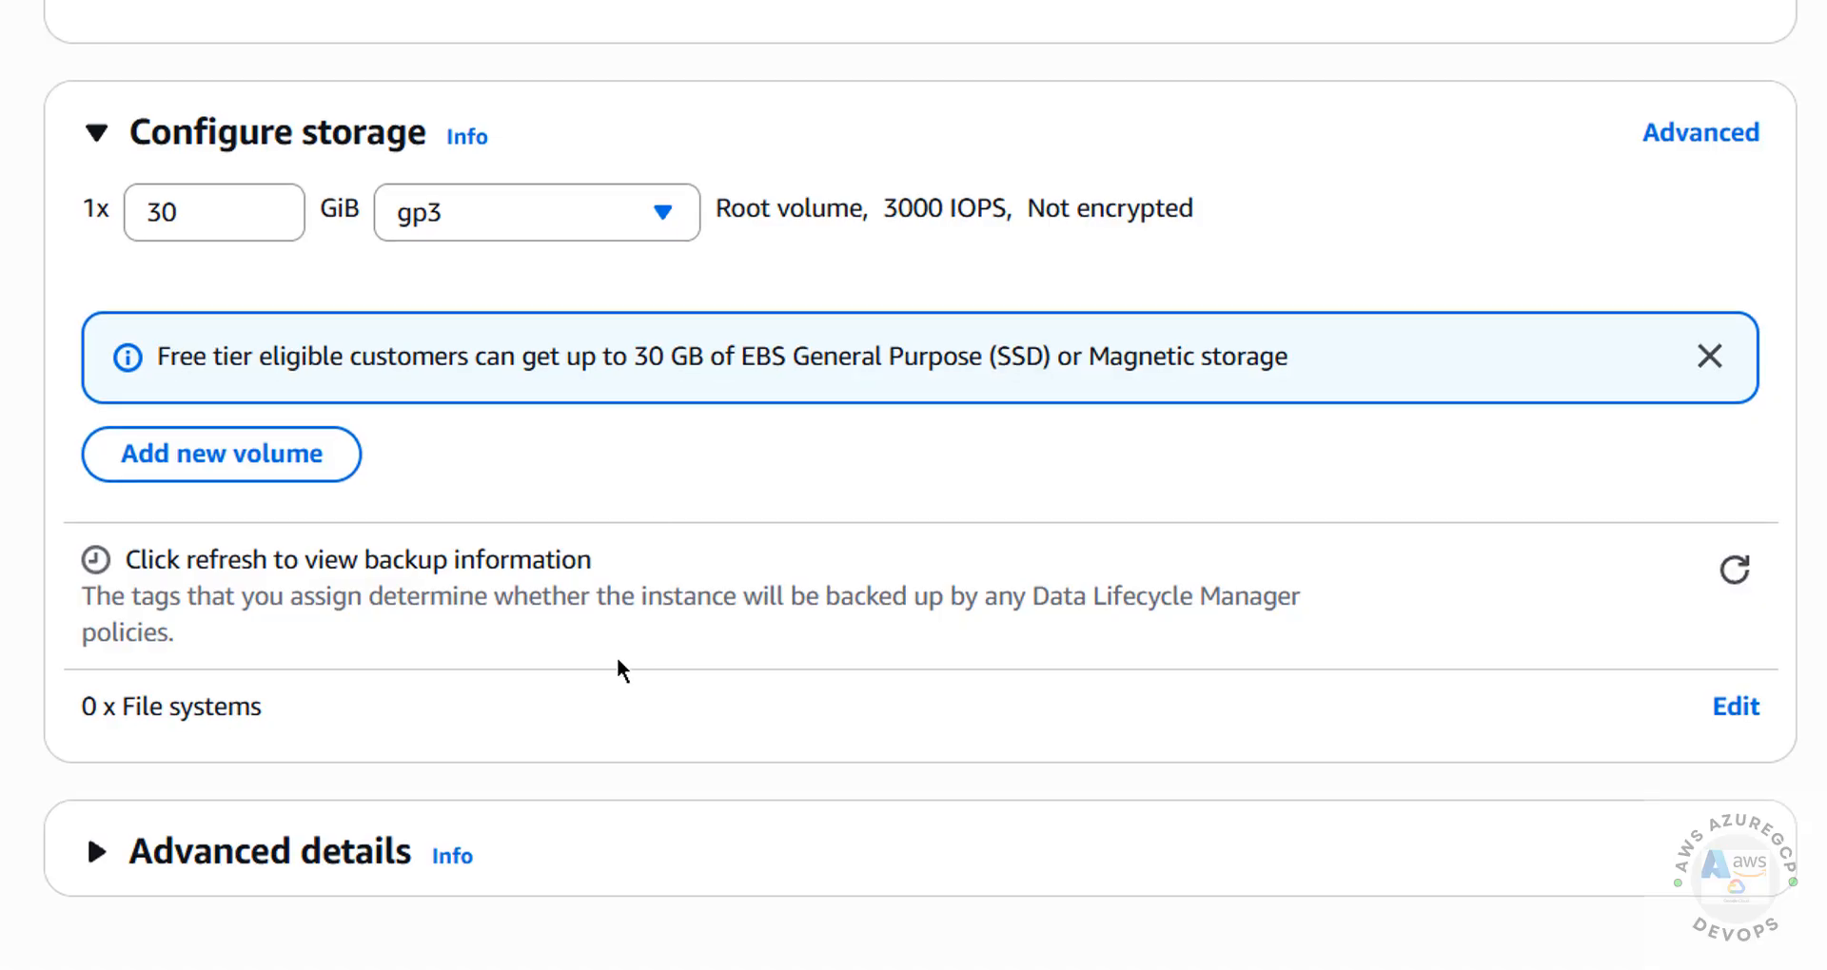
Expand the instance's advanced details and enable resource-based IPv4 (A record) DNS requests
{"action": "left_click", "coordinate": [342, 850]}
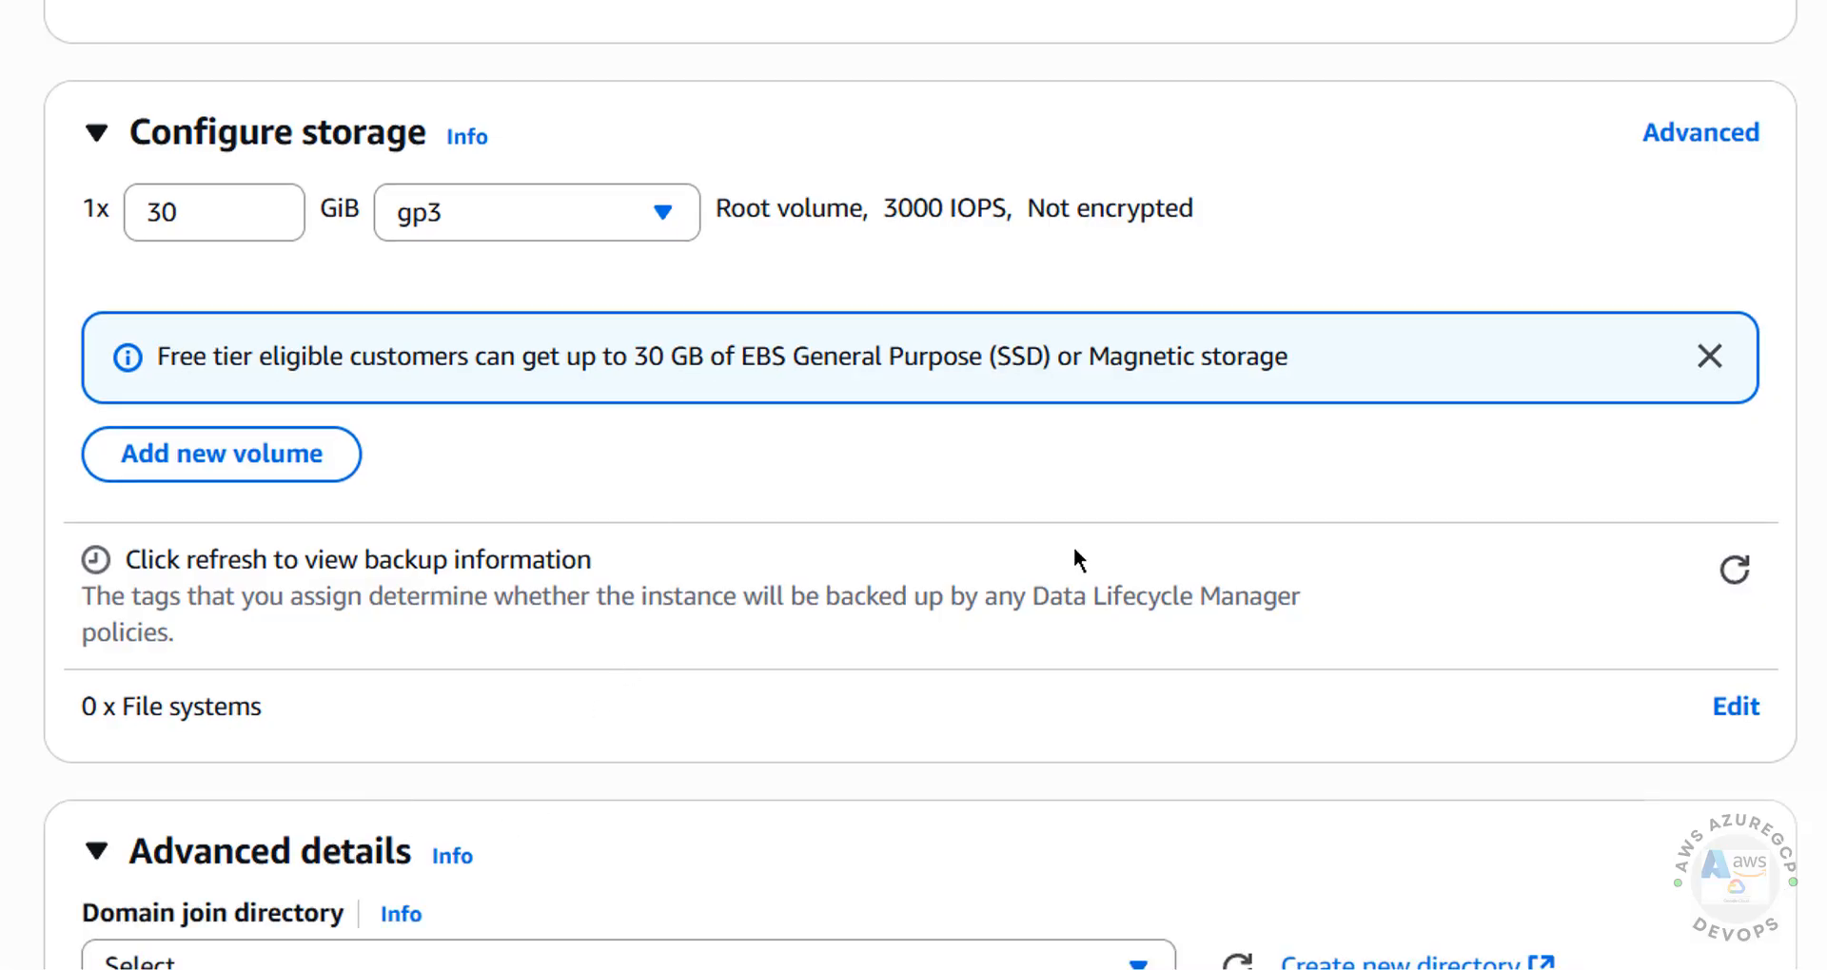
{"action": "scroll", "coordinate": [200, 228], "scroll_direction": "down", "scroll_amount": 7}
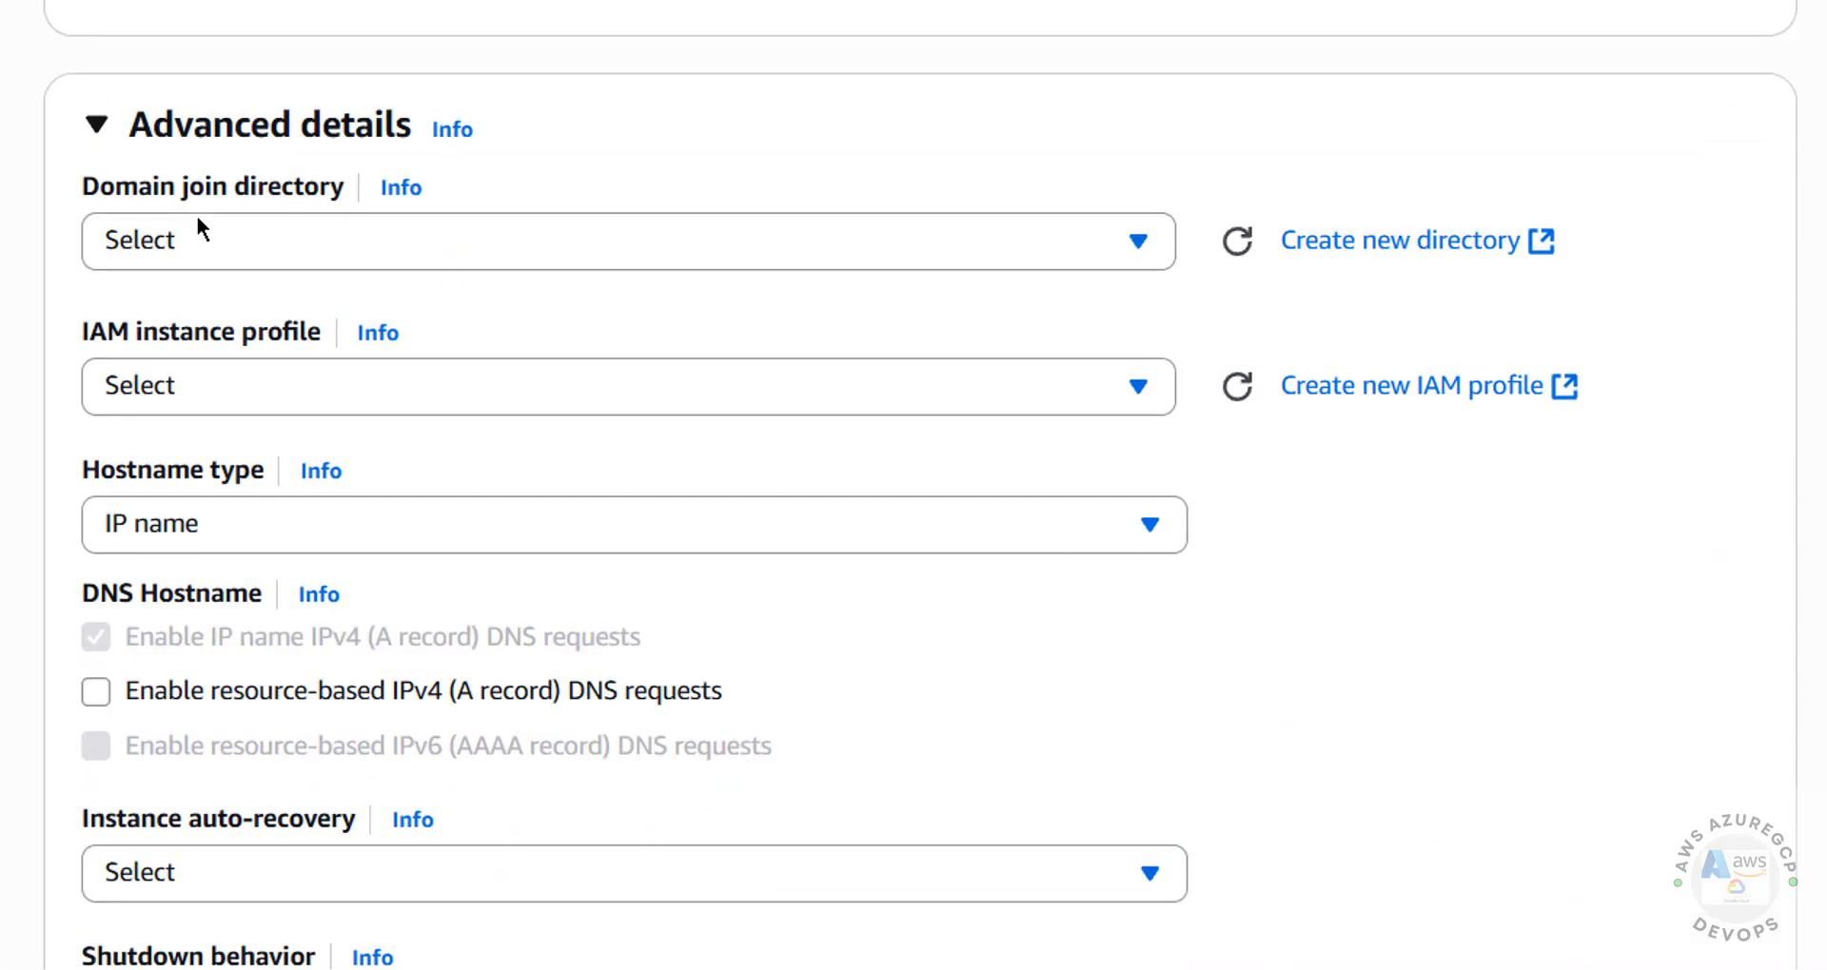
{"action": "left_click", "coordinate": [1136, 238]}
{"action": "left_click", "coordinate": [1136, 238]}
{"action": "left_click", "coordinate": [639, 391]}
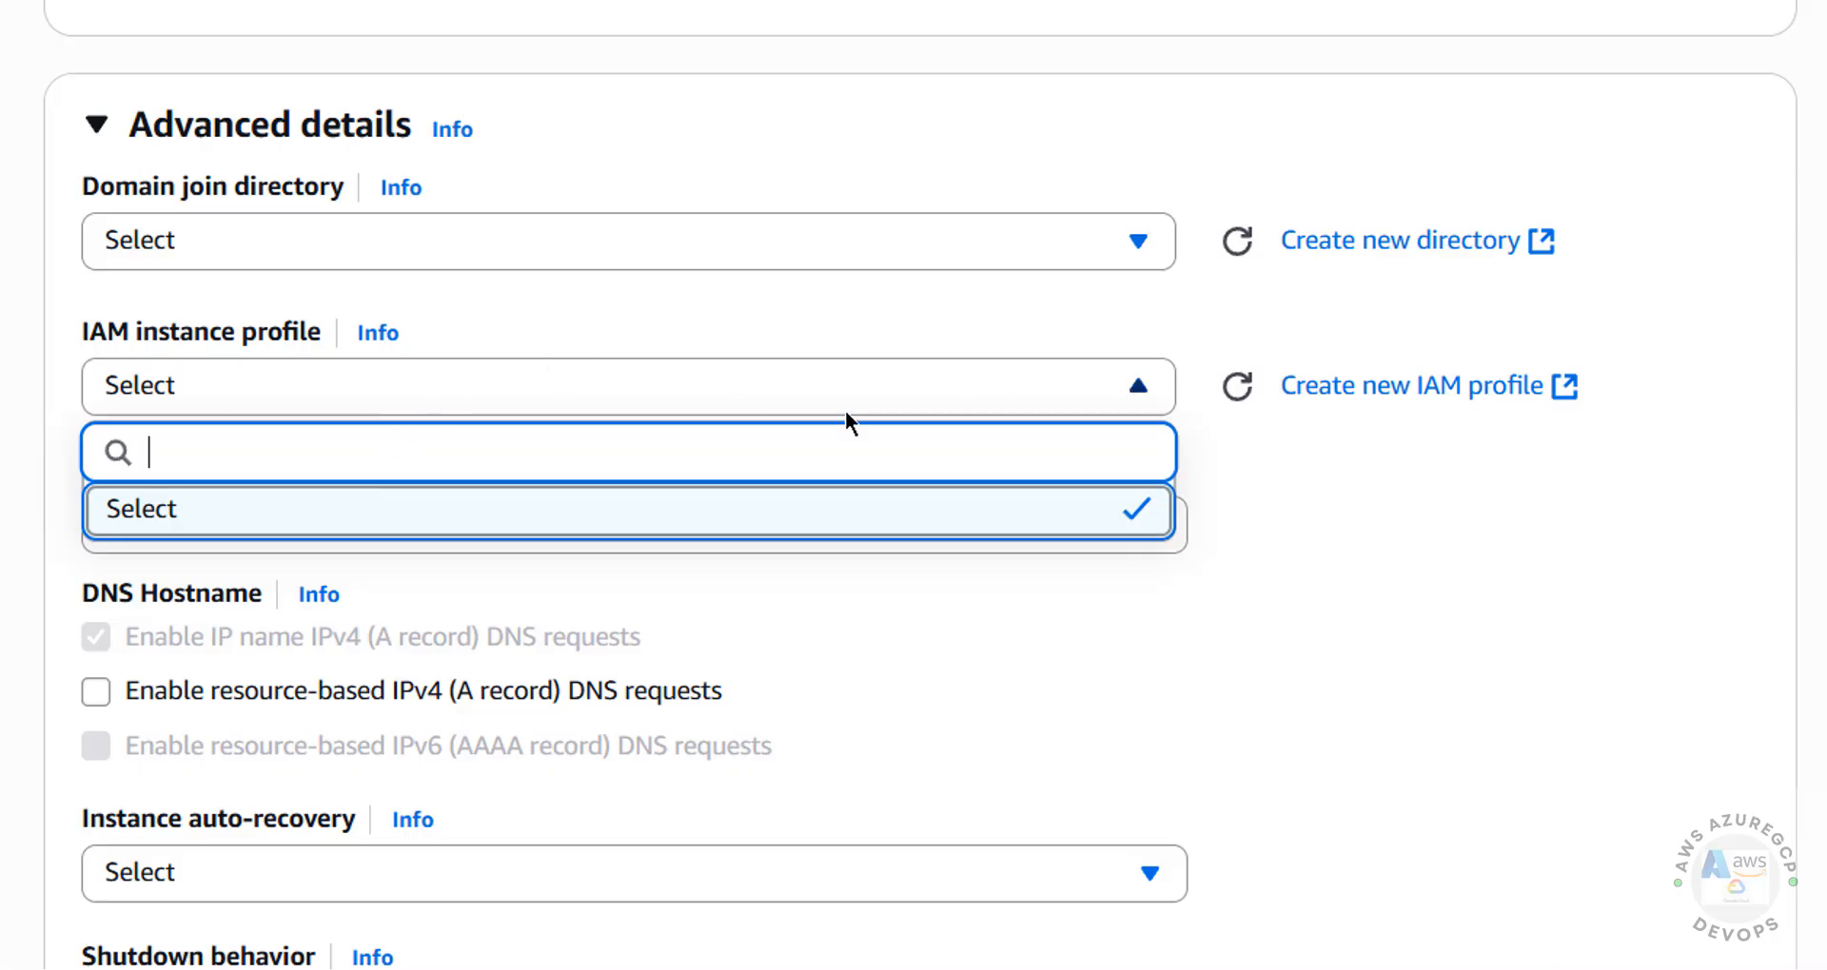
{"action": "left_click", "coordinate": [1414, 442]}
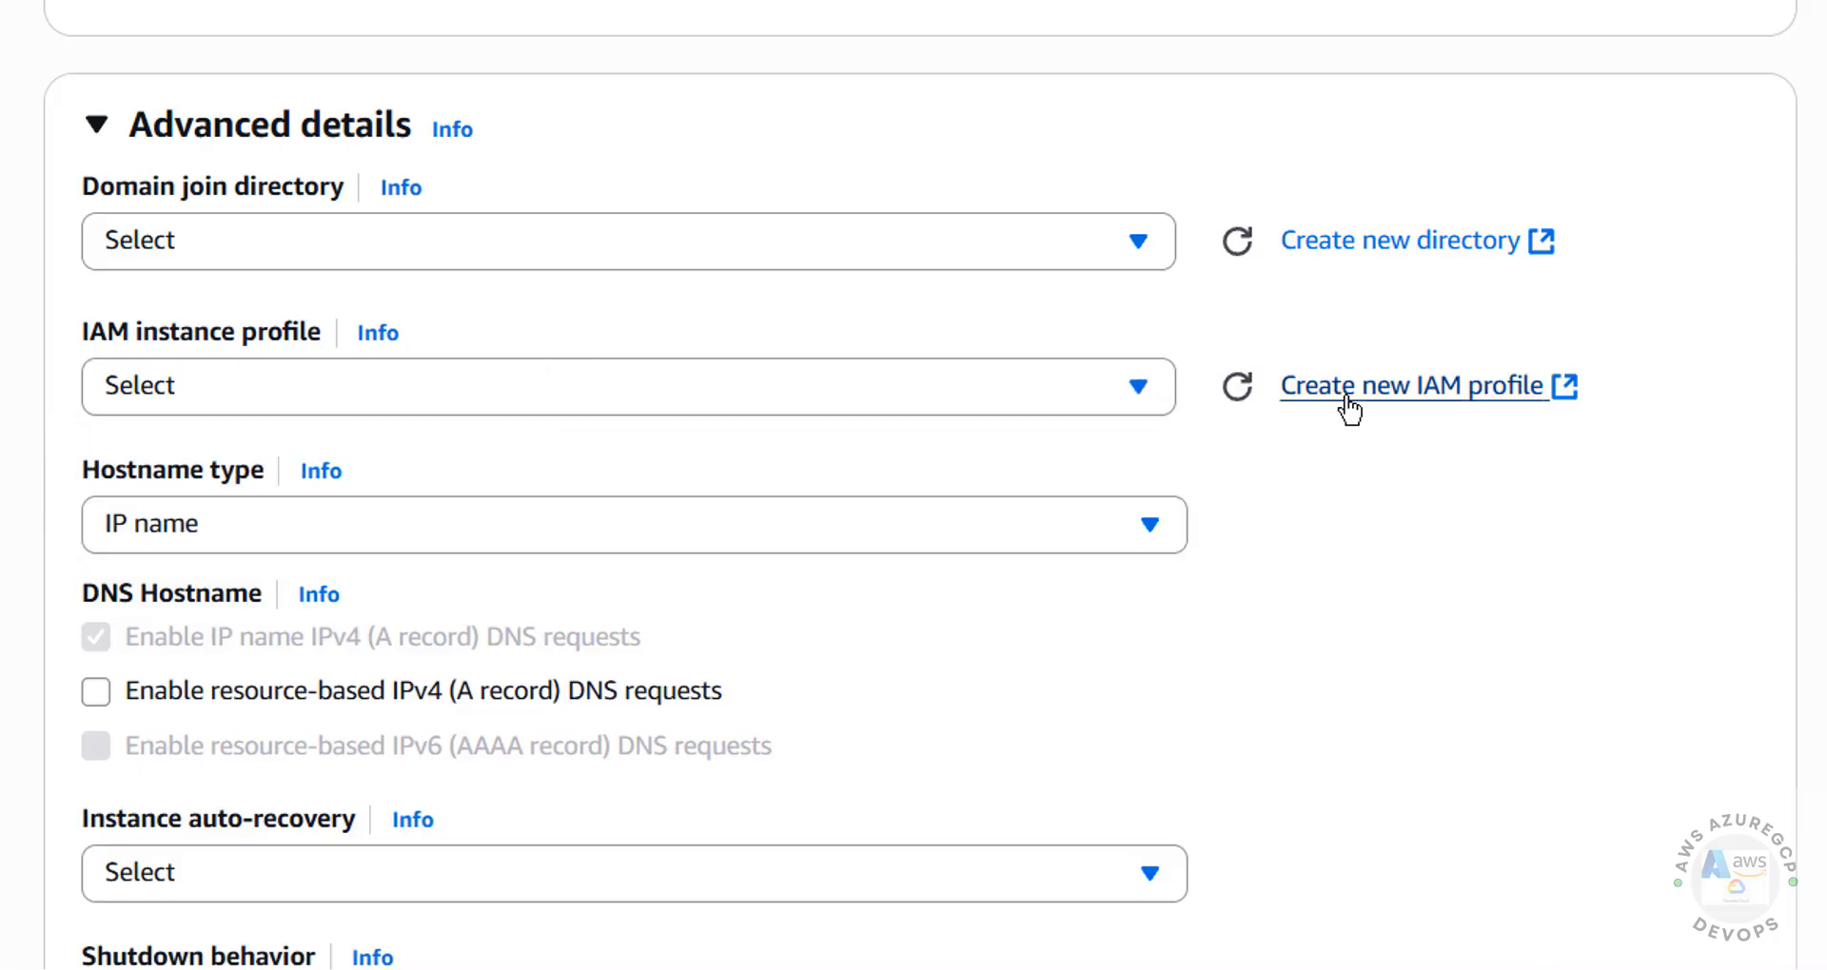
{"action": "left_click", "coordinate": [569, 525]}
{"action": "left_click", "coordinate": [567, 523]}
{"action": "scroll", "coordinate": [1377, 512], "scroll_direction": "down", "scroll_amount": 4}
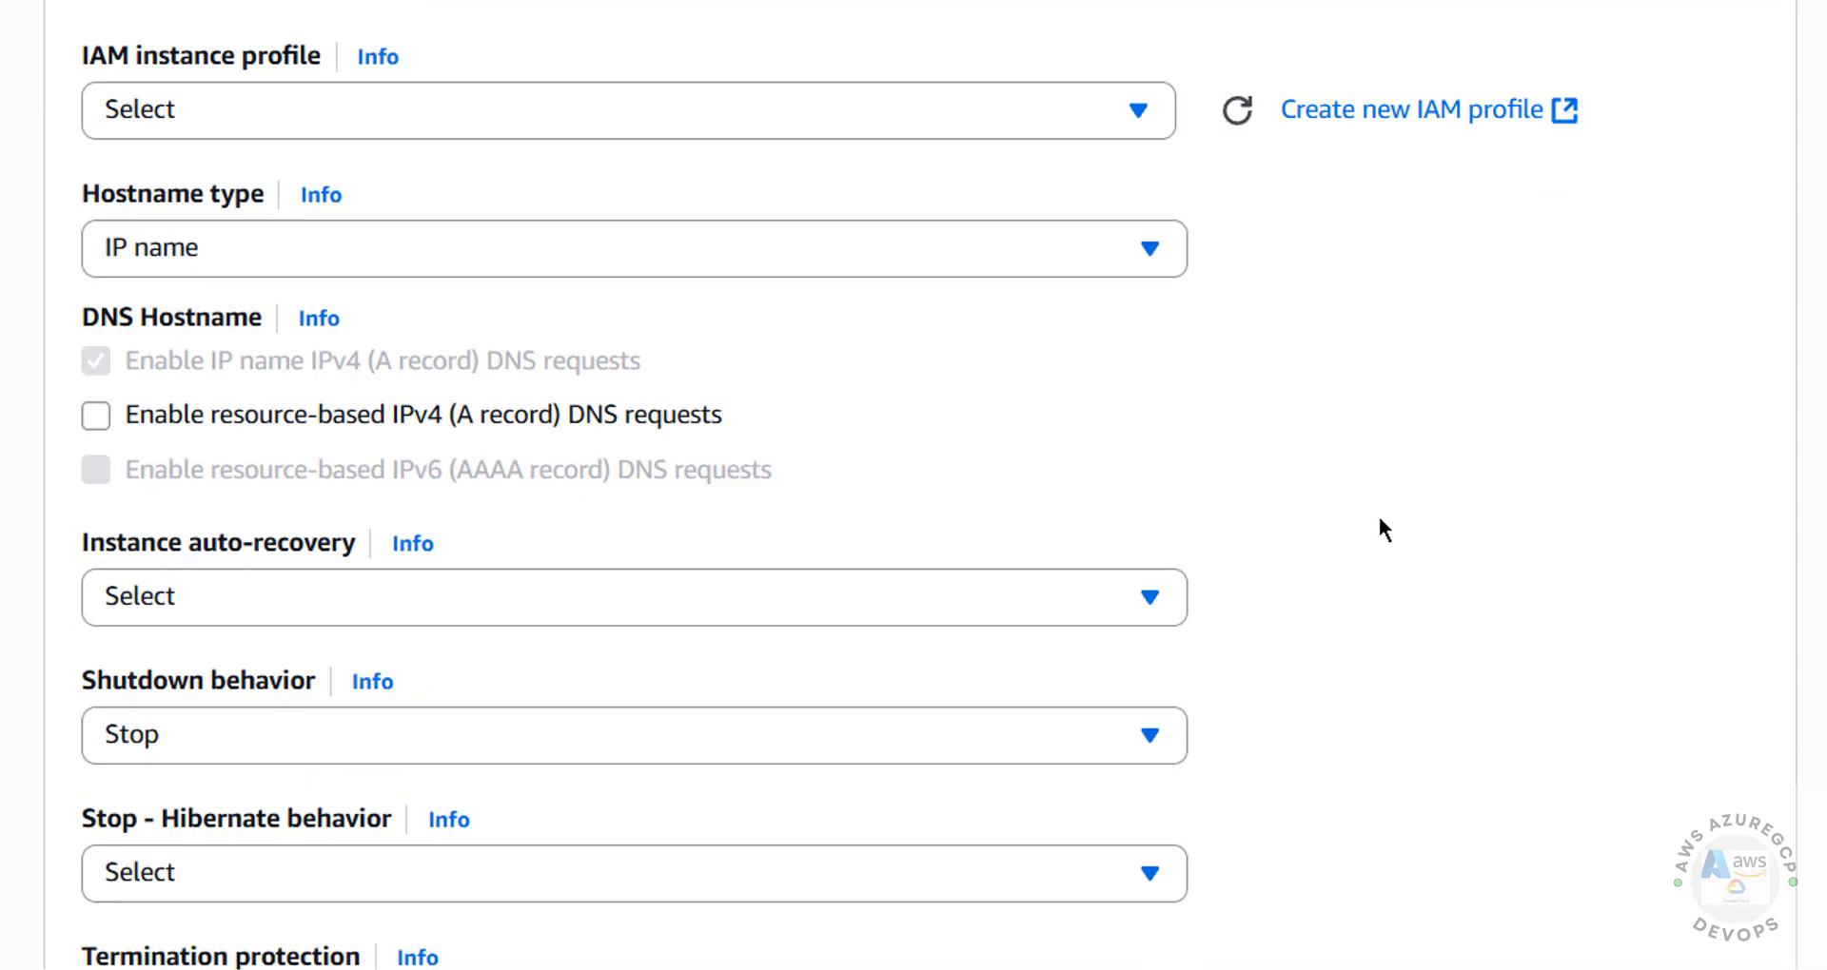
{"action": "left_click", "coordinate": [161, 326]}
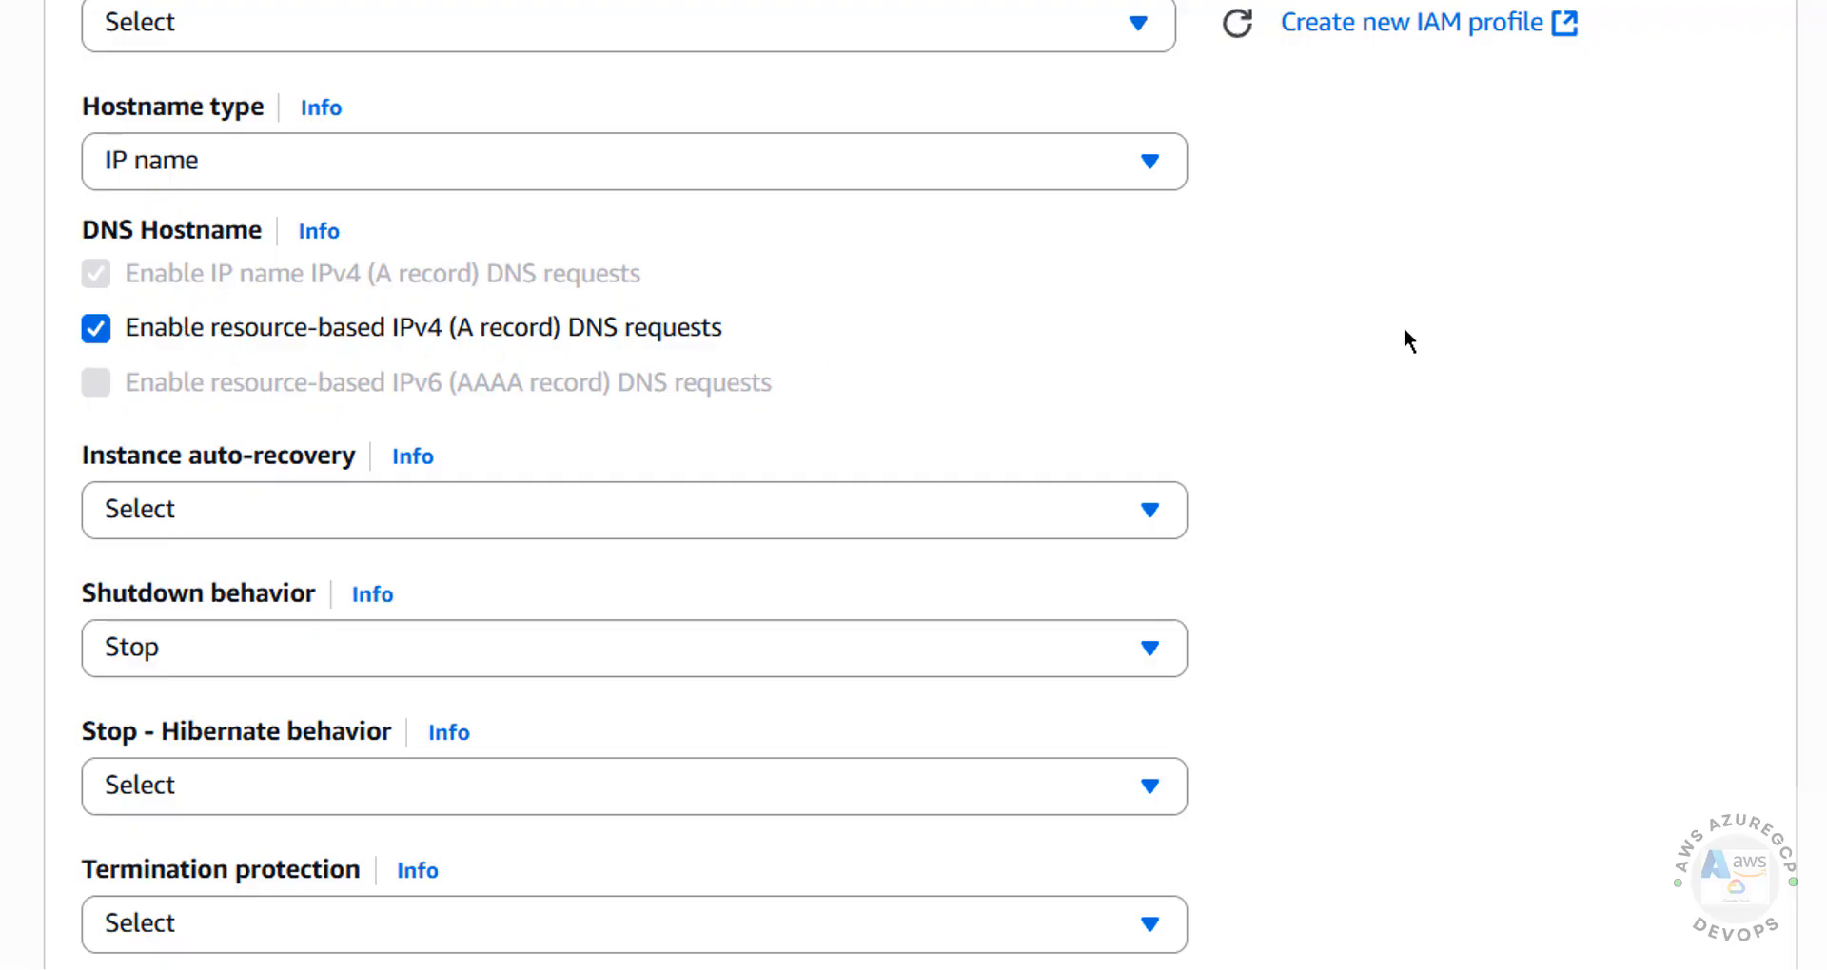
Review the remaining advanced details, from shutdown behavior and monitoring through purchasing options and tenancy to the user data field
{"action": "scroll", "coordinate": [1390, 368], "scroll_direction": "down", "scroll_amount": 10}
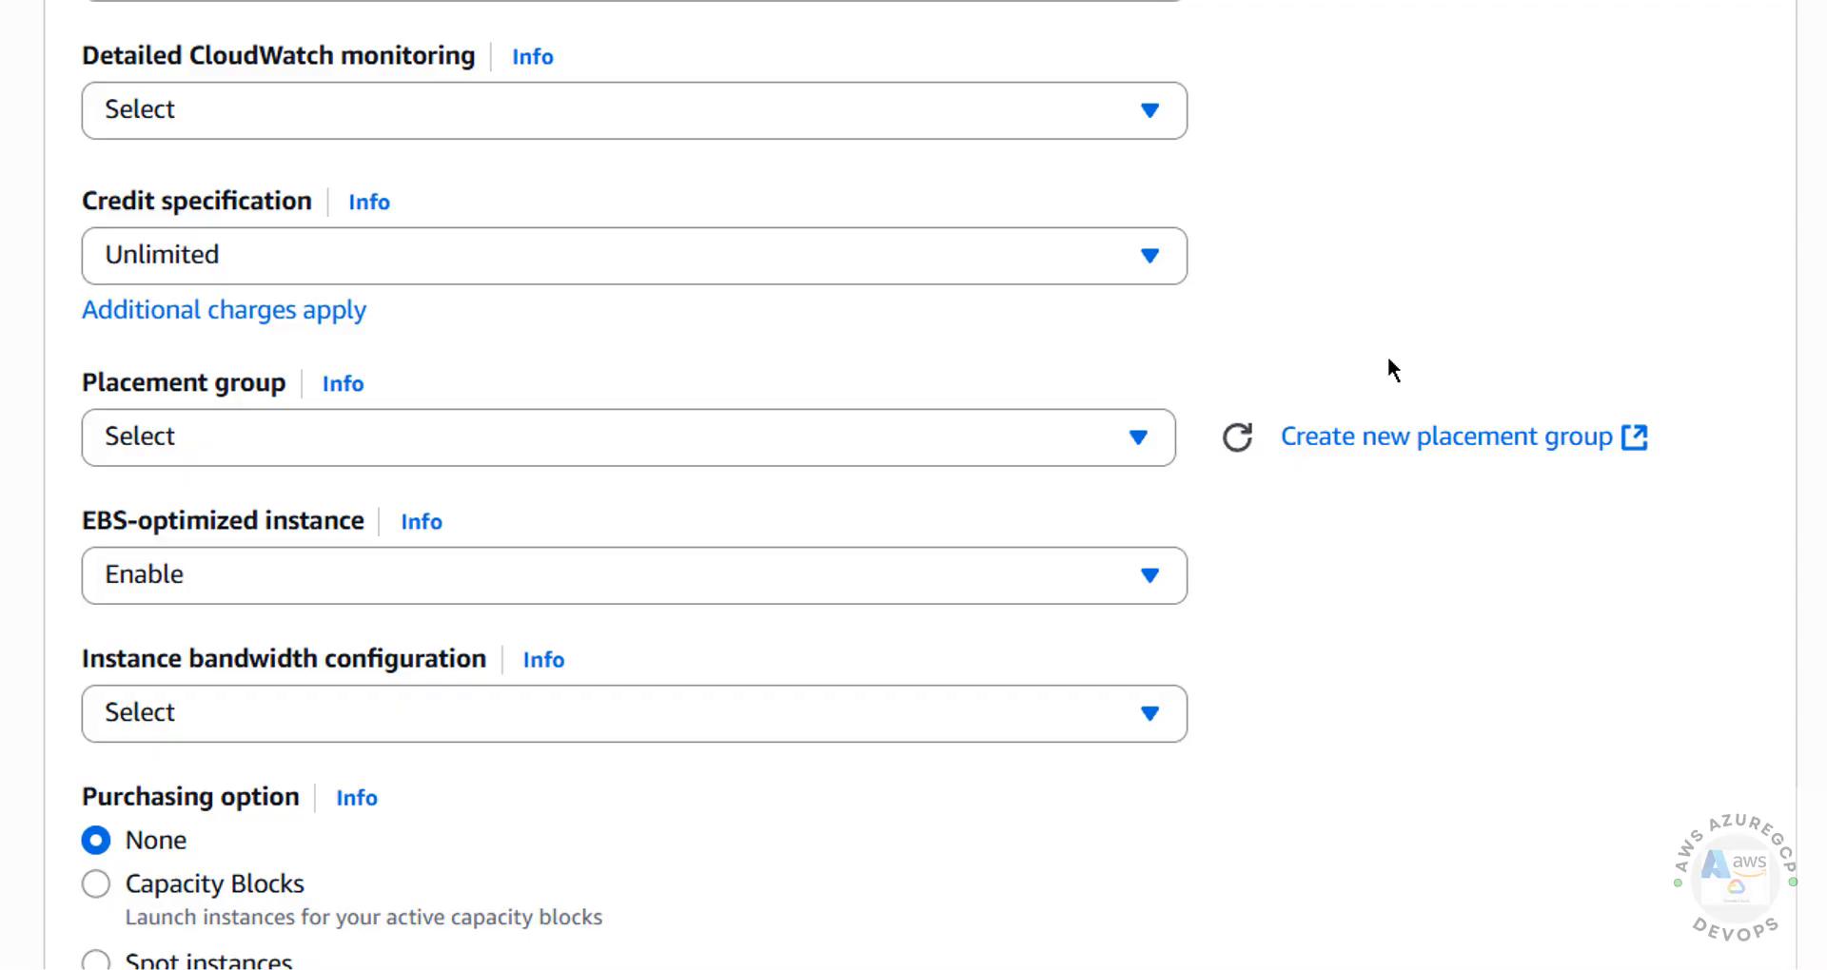
{"action": "scroll", "coordinate": [1392, 368], "scroll_direction": "down", "scroll_amount": 2}
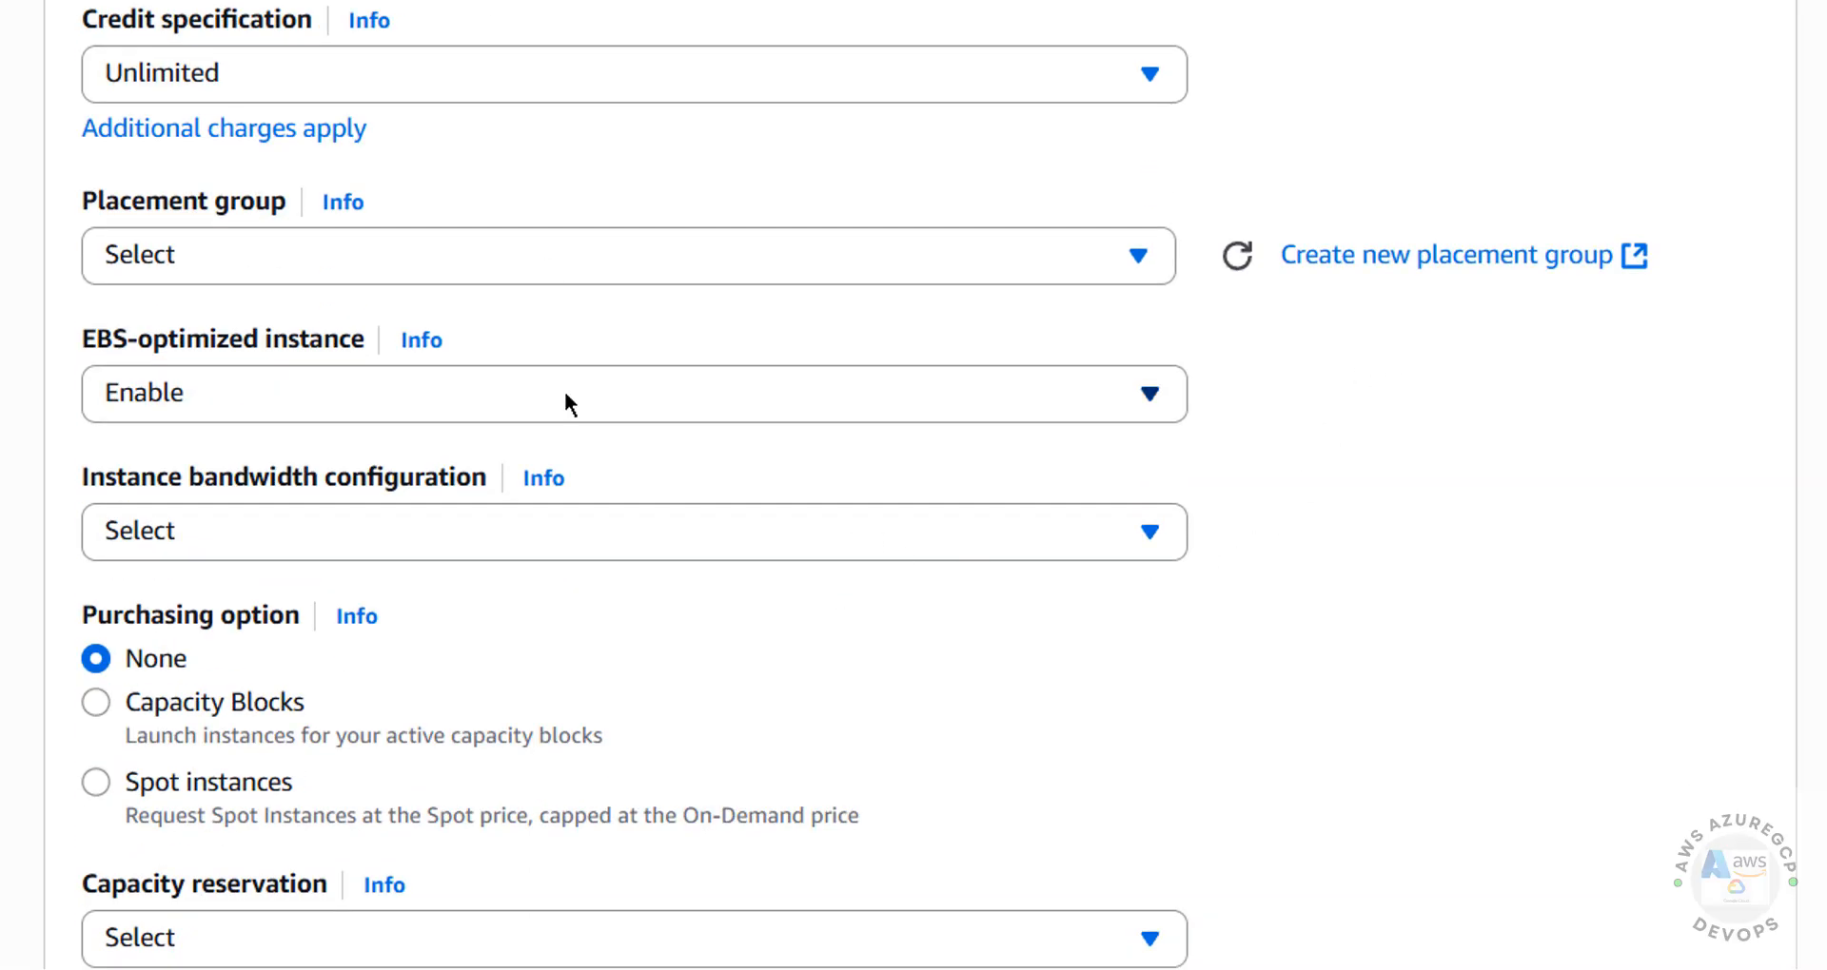
{"action": "scroll", "coordinate": [695, 376], "scroll_direction": "down", "scroll_amount": 7}
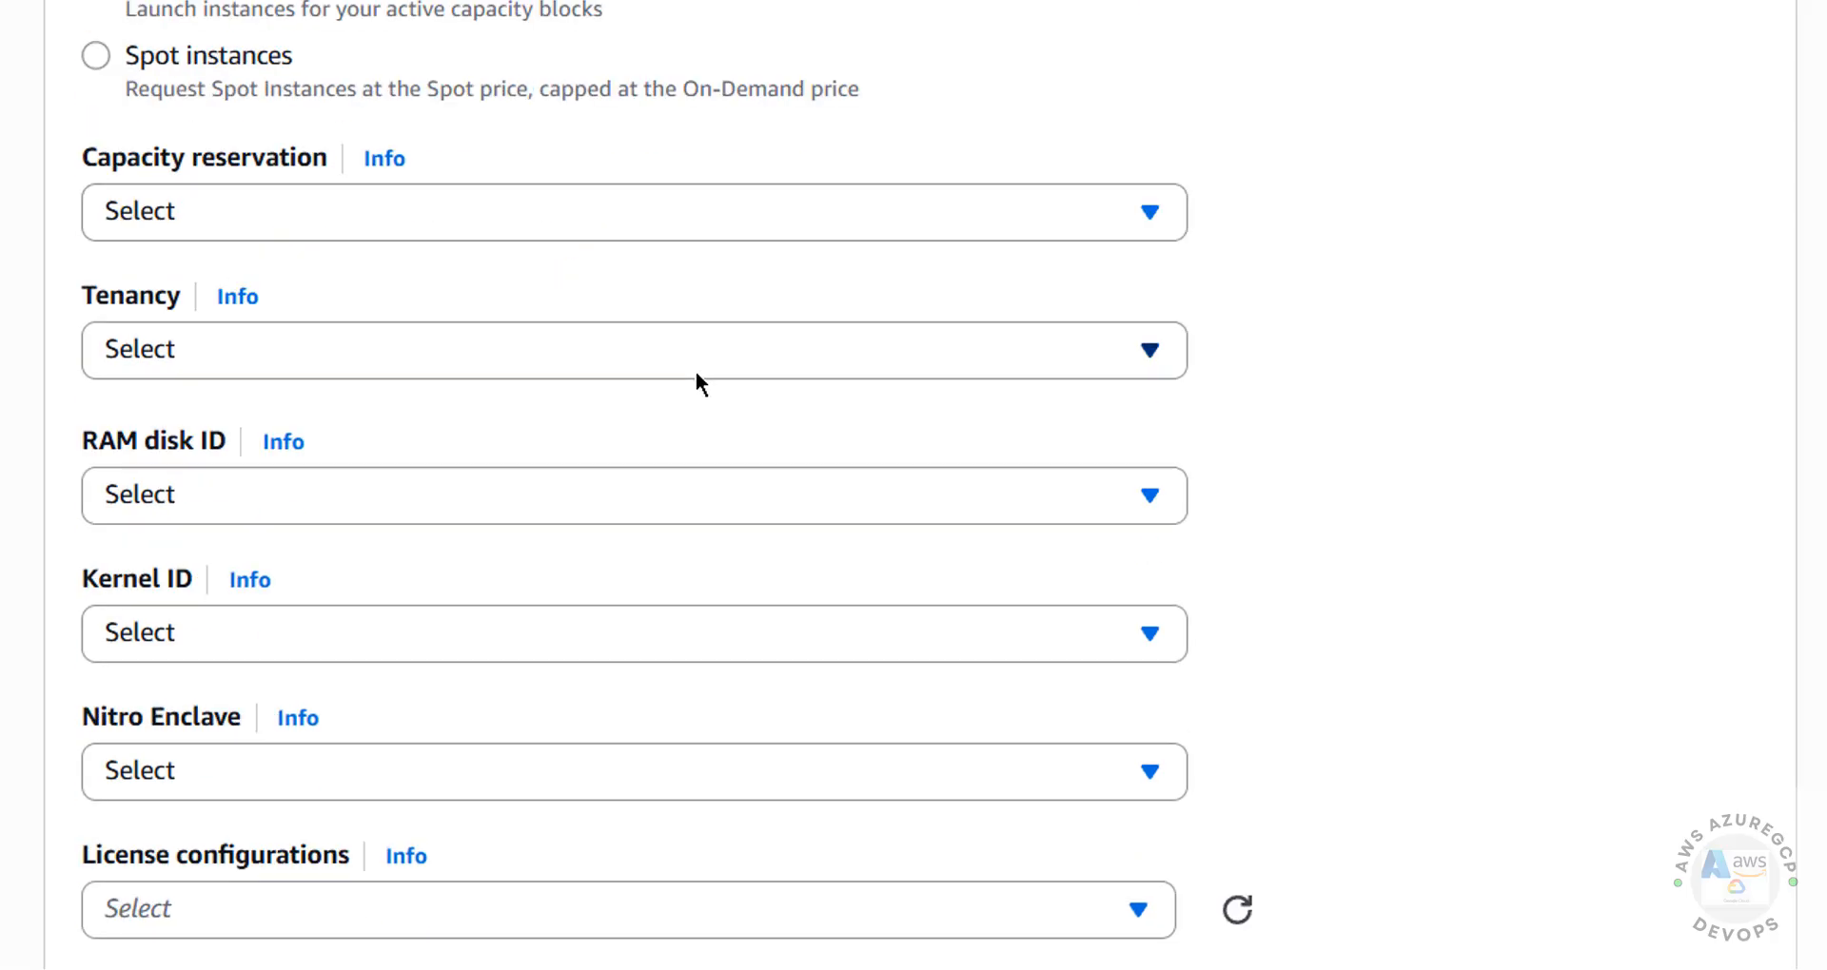
{"action": "scroll", "coordinate": [834, 497], "scroll_direction": "down", "scroll_amount": 20}
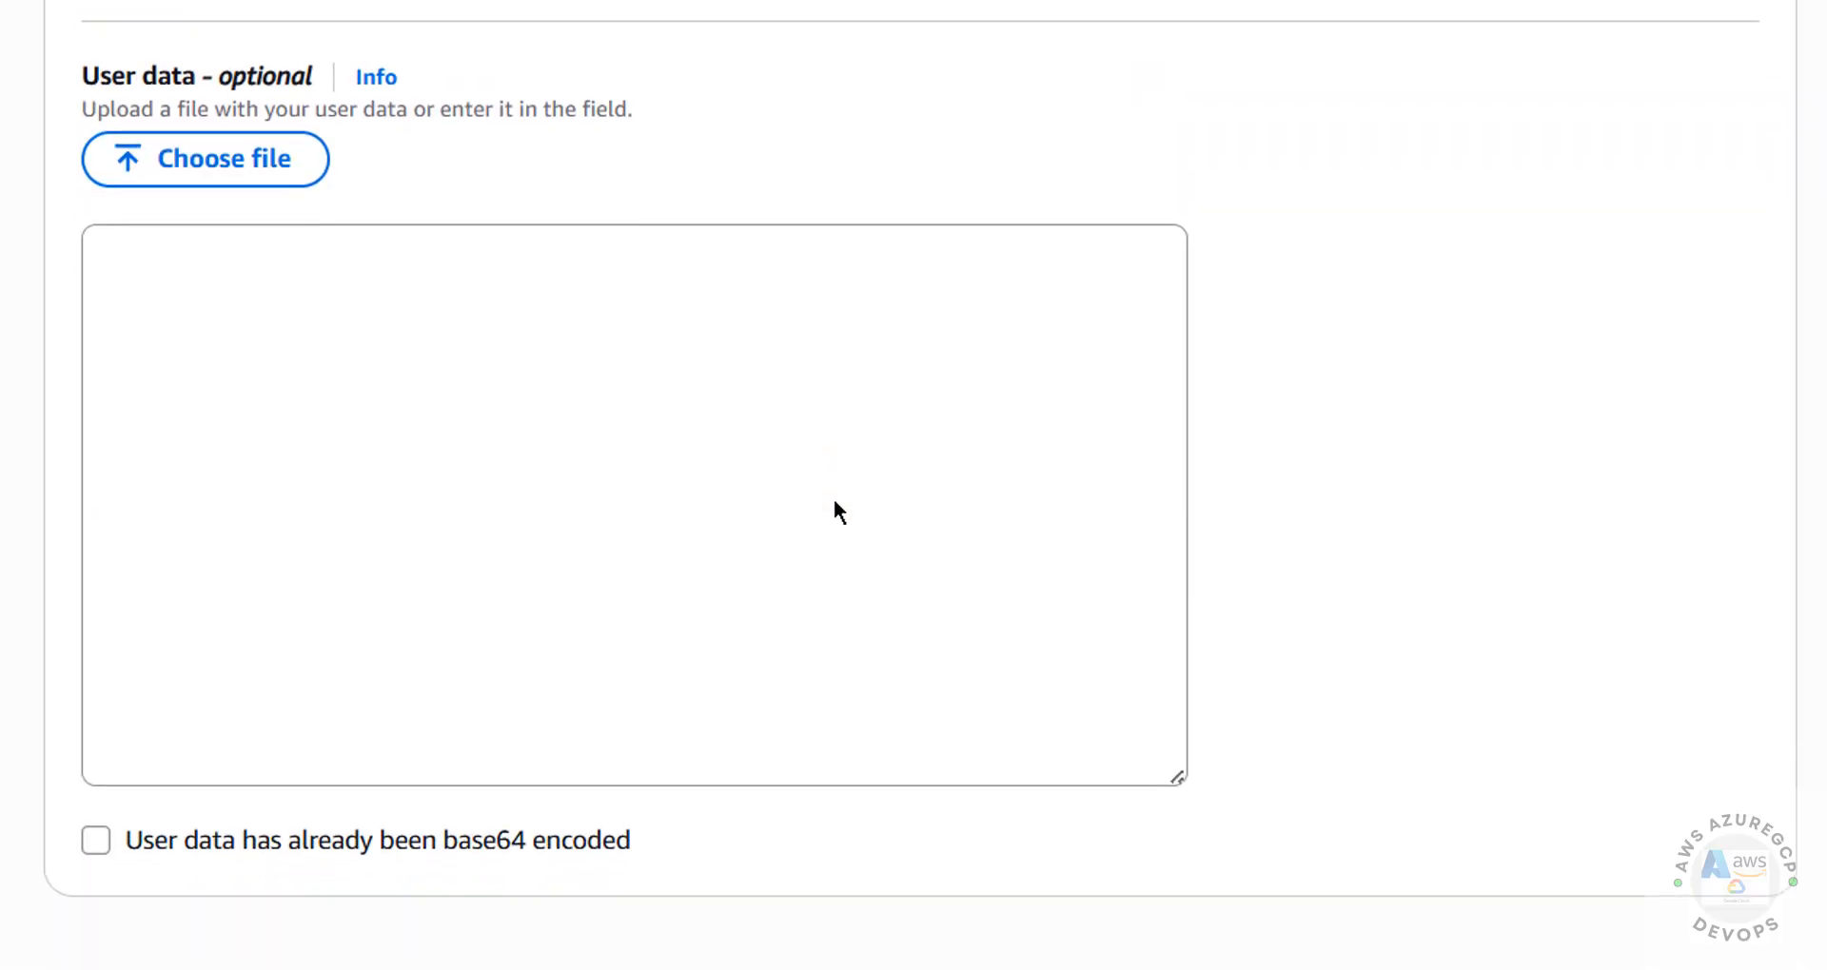
{"action": "left_click", "coordinate": [252, 411]}
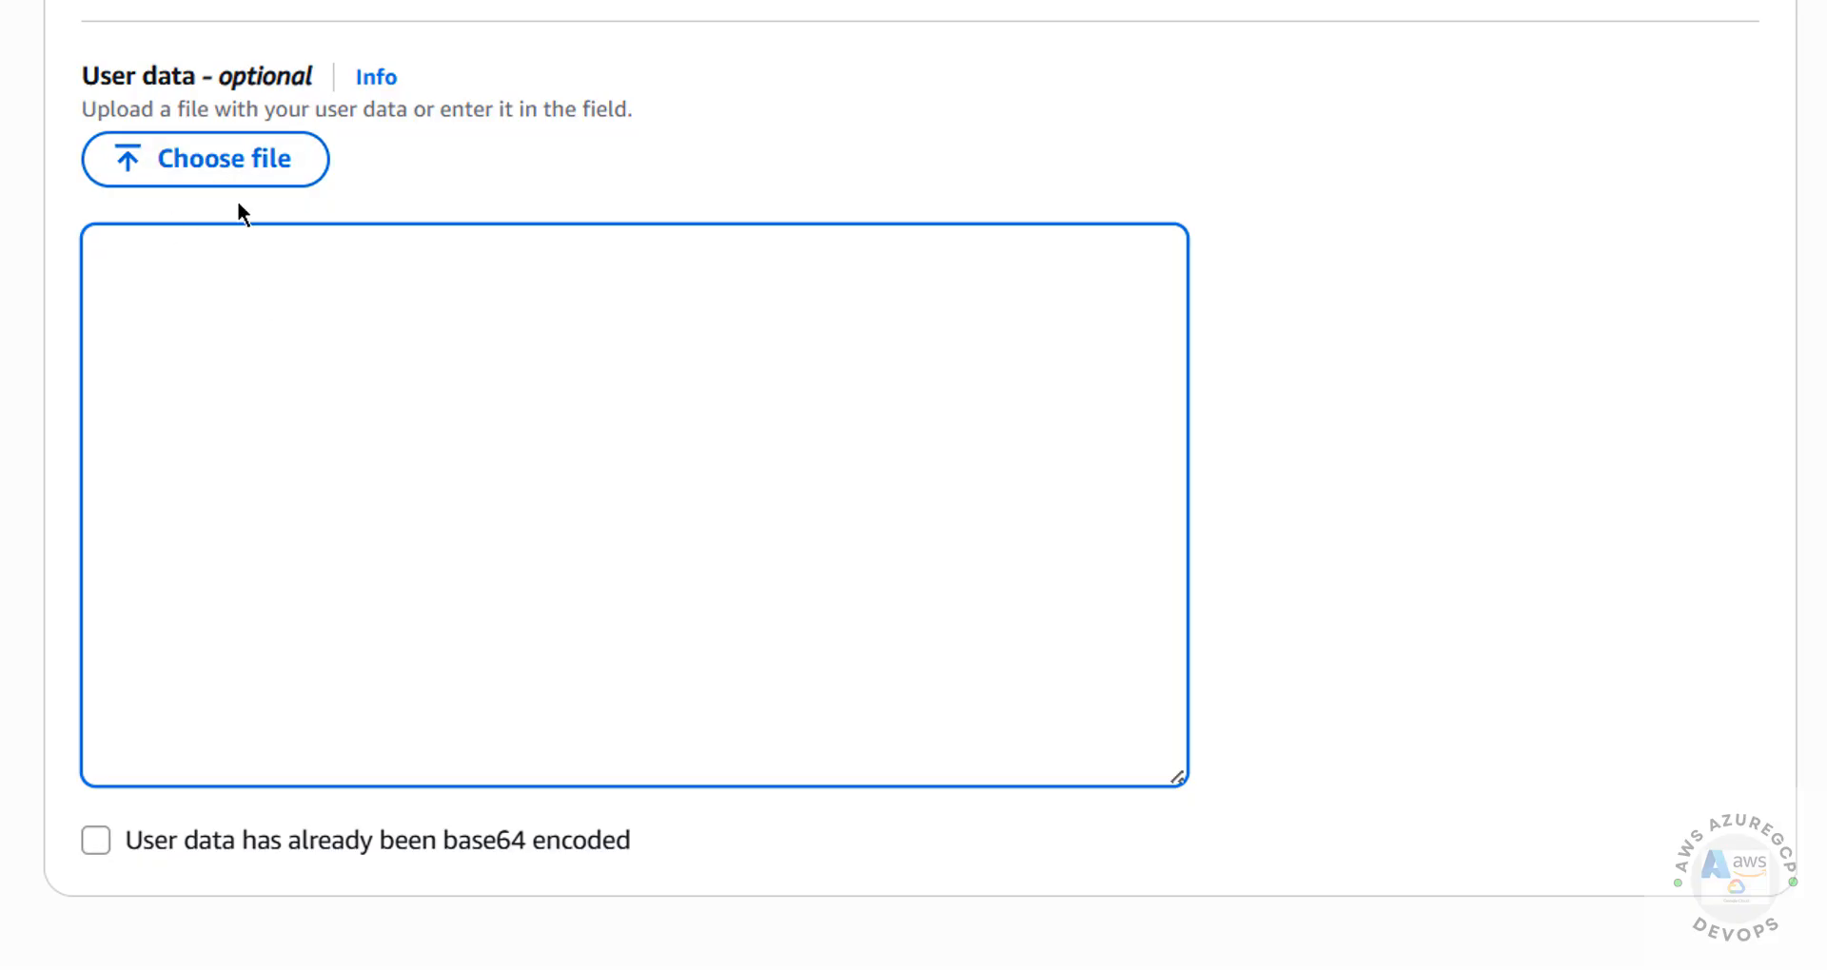
{"action": "scroll", "coordinate": [1401, 550], "scroll_direction": "up", "scroll_amount": 20}
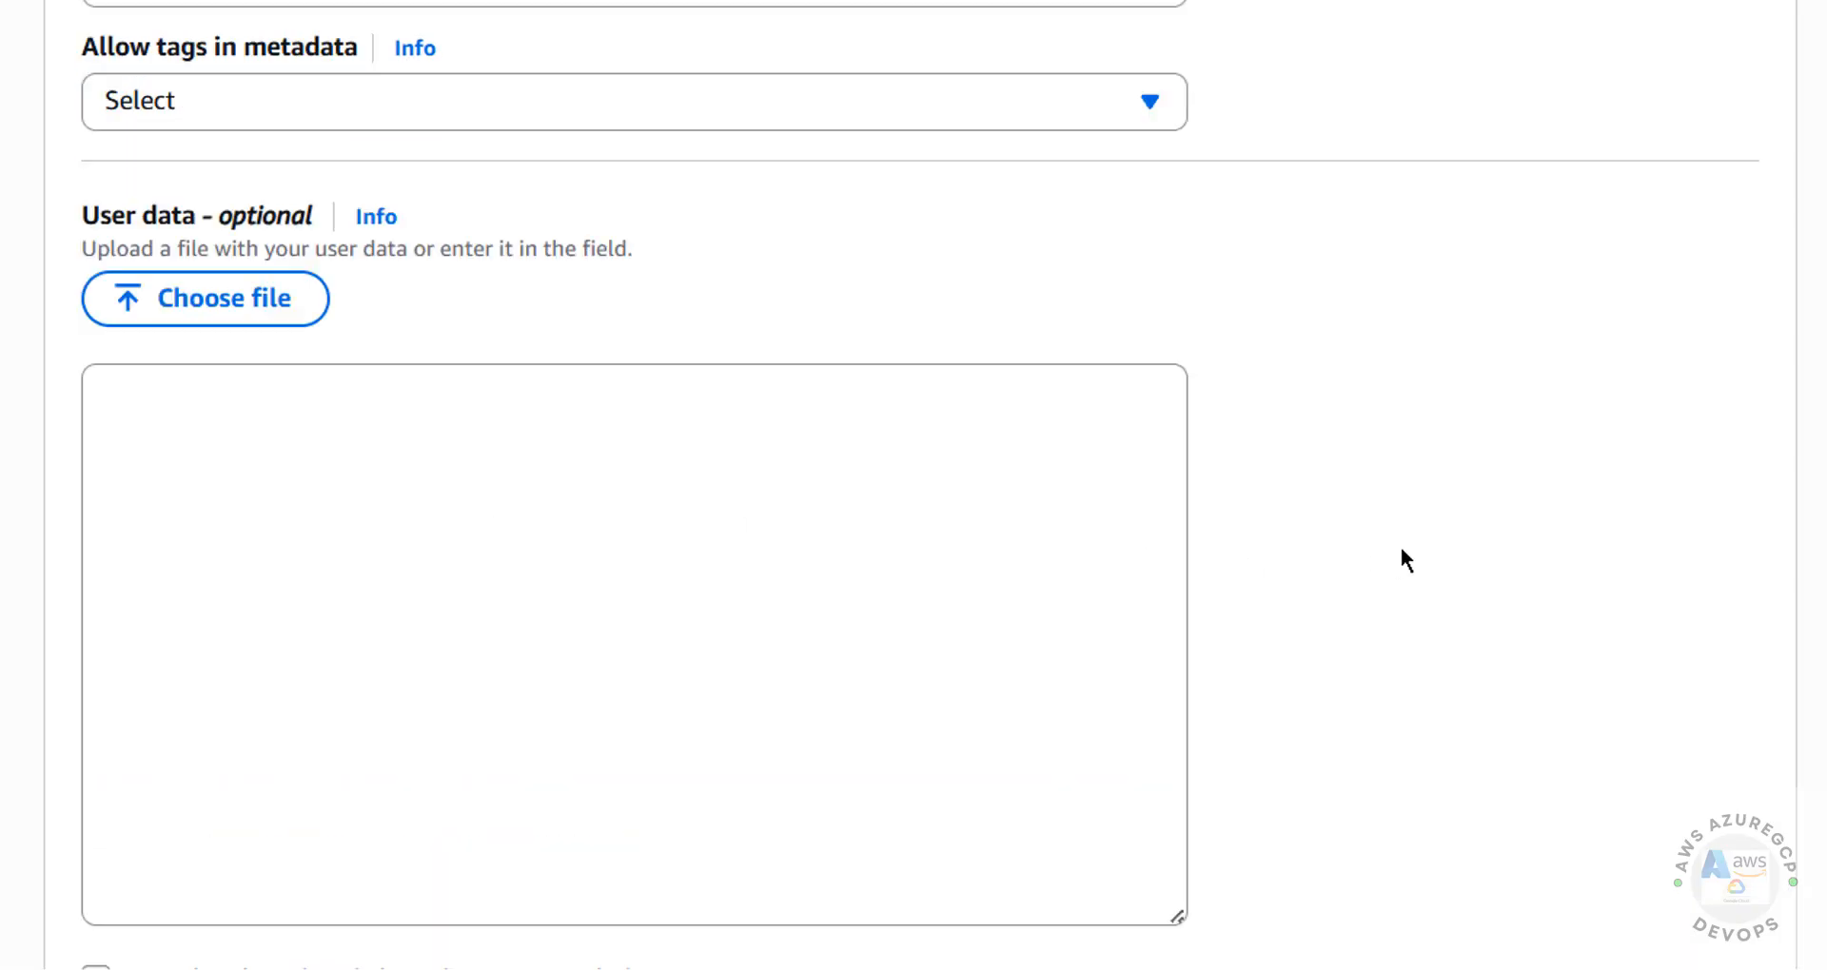
{"action": "scroll", "coordinate": [1400, 546], "scroll_direction": "up", "scroll_amount": 10}
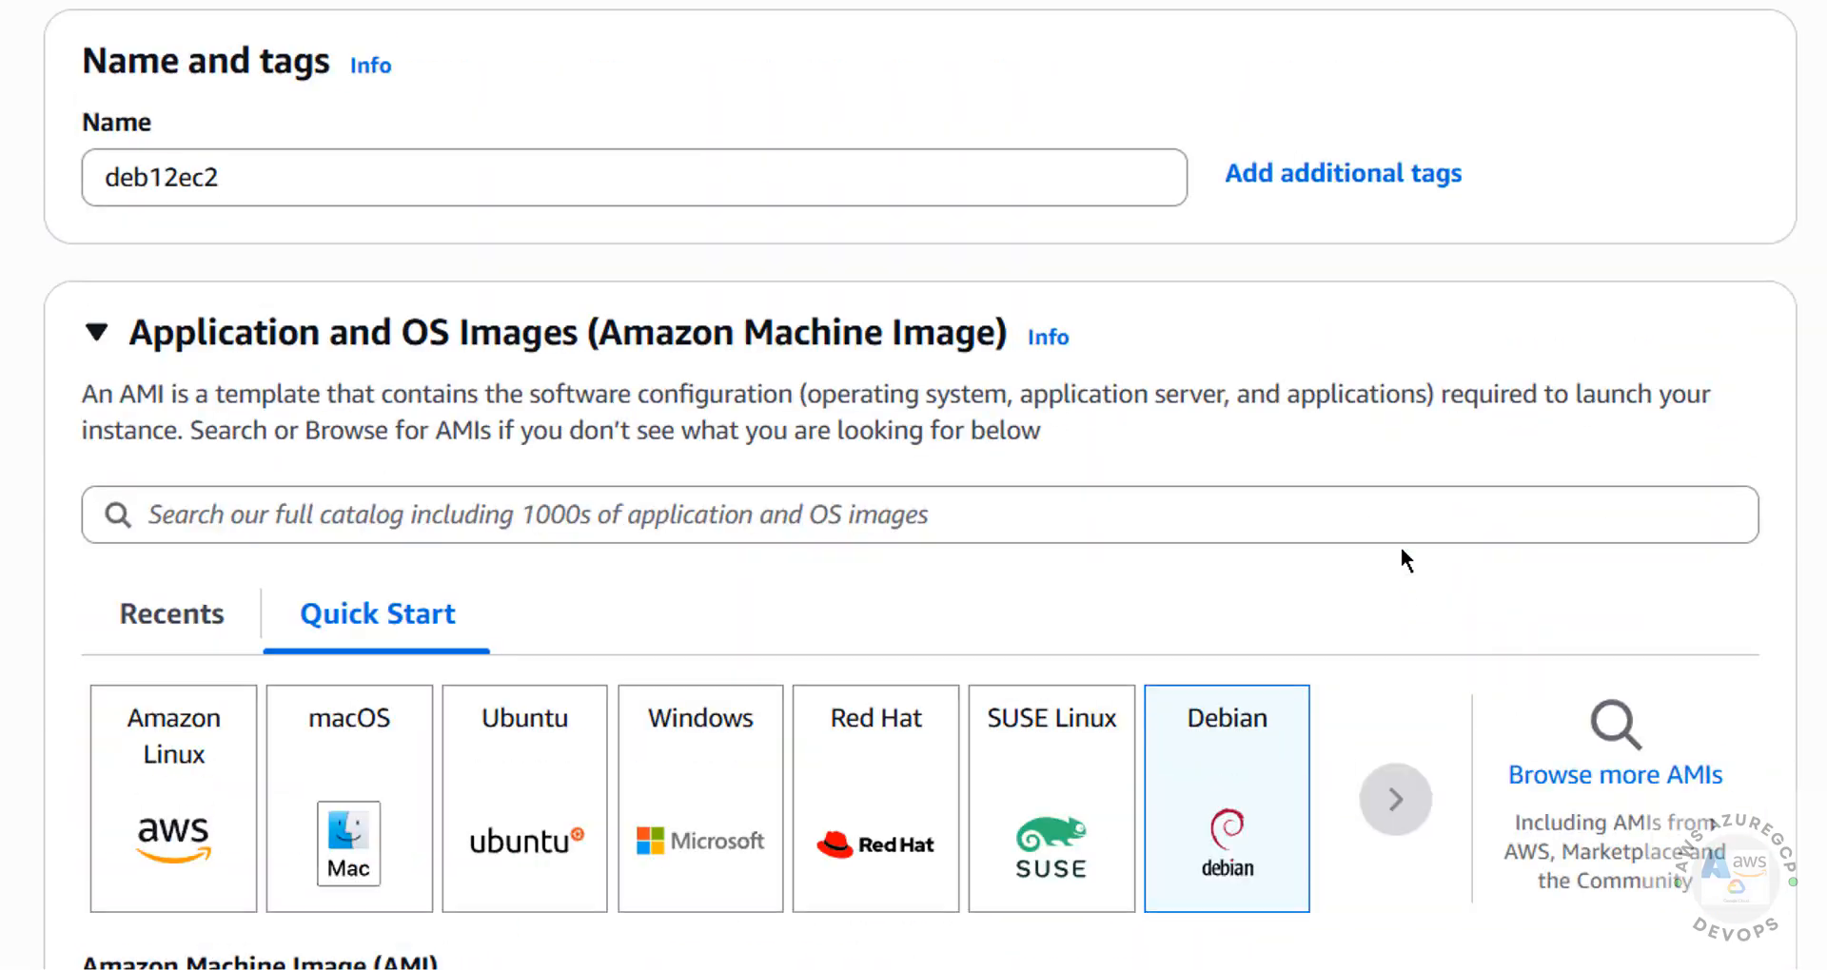
Check the AMI, instance type, security group and storage in the launch summary and launch the instance
{"action": "scroll", "coordinate": [1132, 528], "scroll_direction": "down", "scroll_amount": 20}
{"action": "scroll", "coordinate": [1132, 528], "scroll_direction": "down", "scroll_amount": 20}
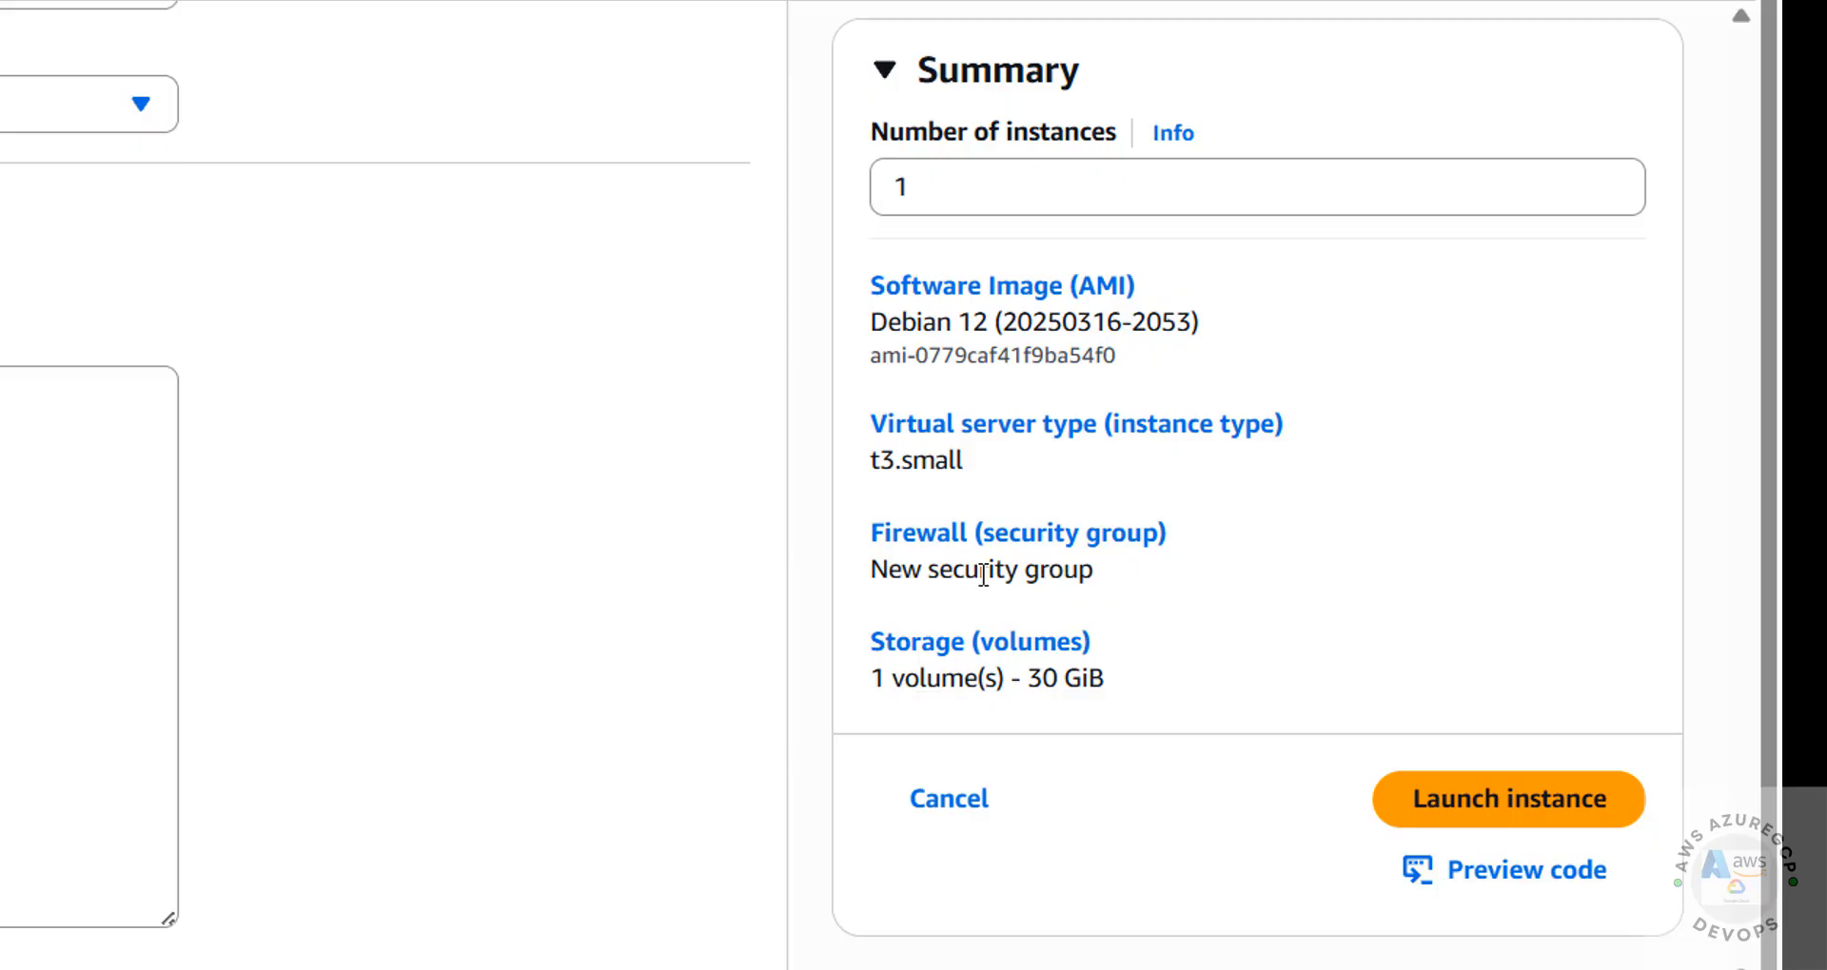
{"action": "left_click_drag", "start_coordinate": [1003, 677], "coordinate": [1103, 681]}
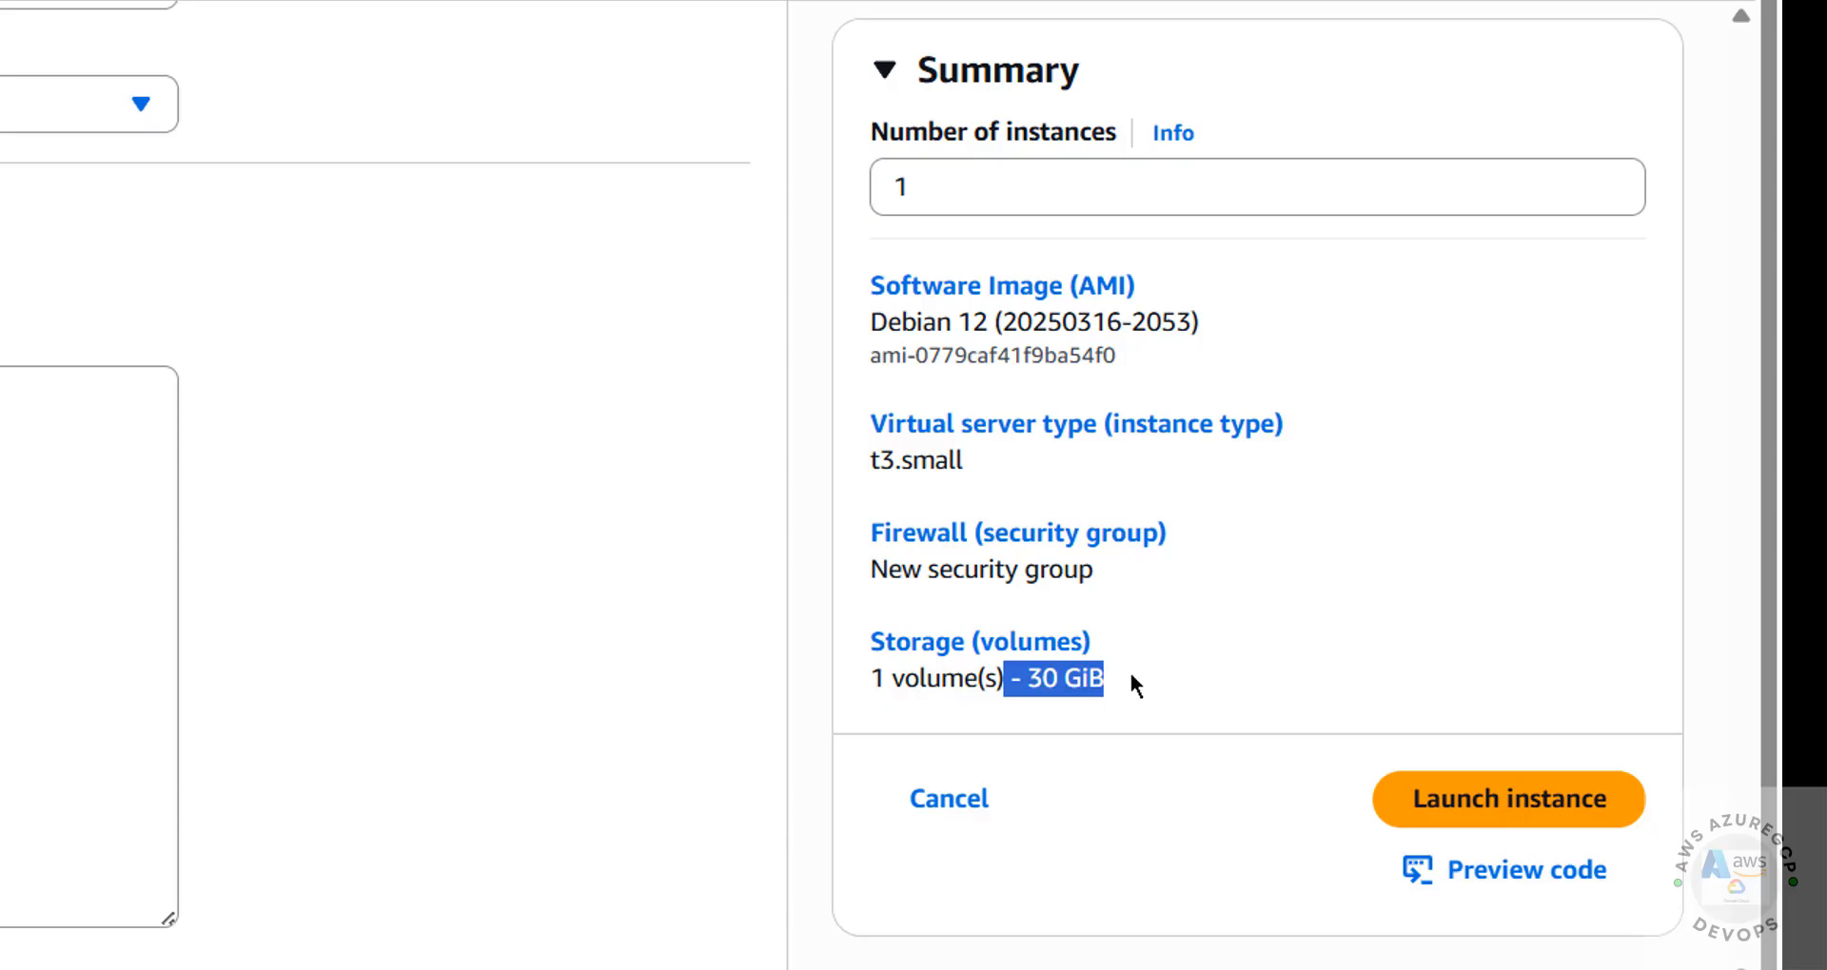
{"action": "left_click", "coordinate": [1430, 807]}
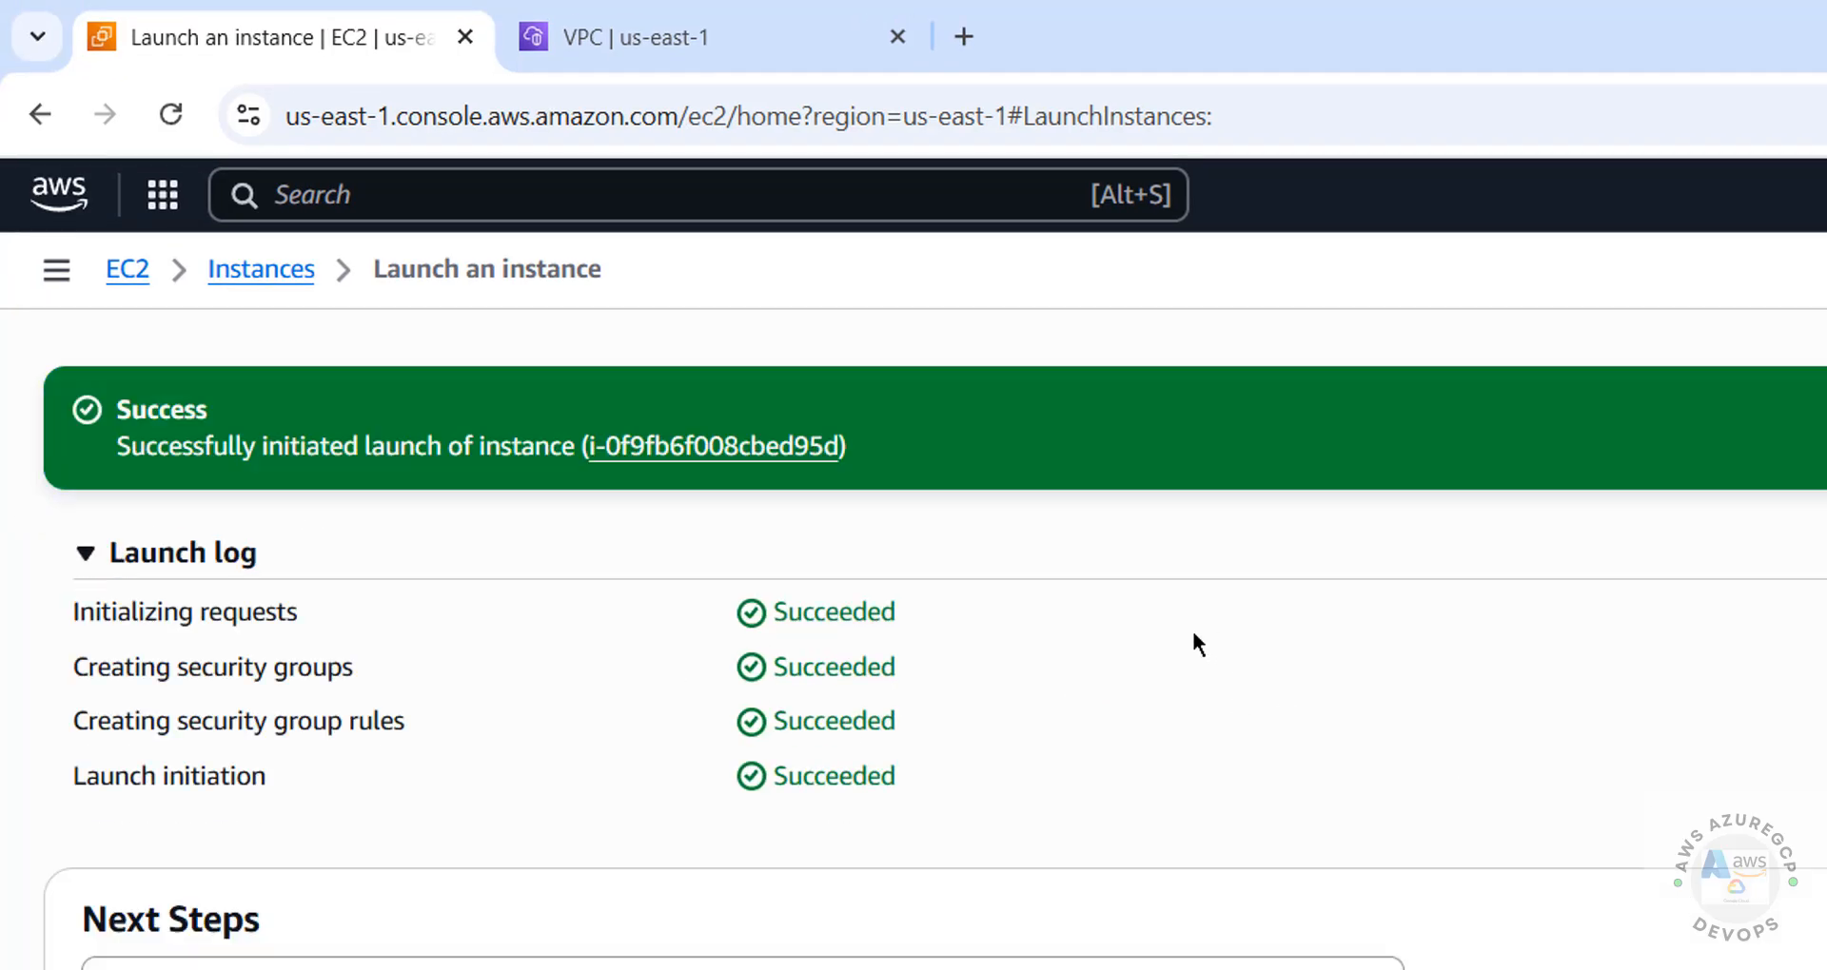
Open the newly launched instance's summary and check its state, addresses, VPC, subnet and AMI details
{"action": "left_click", "coordinate": [673, 447]}
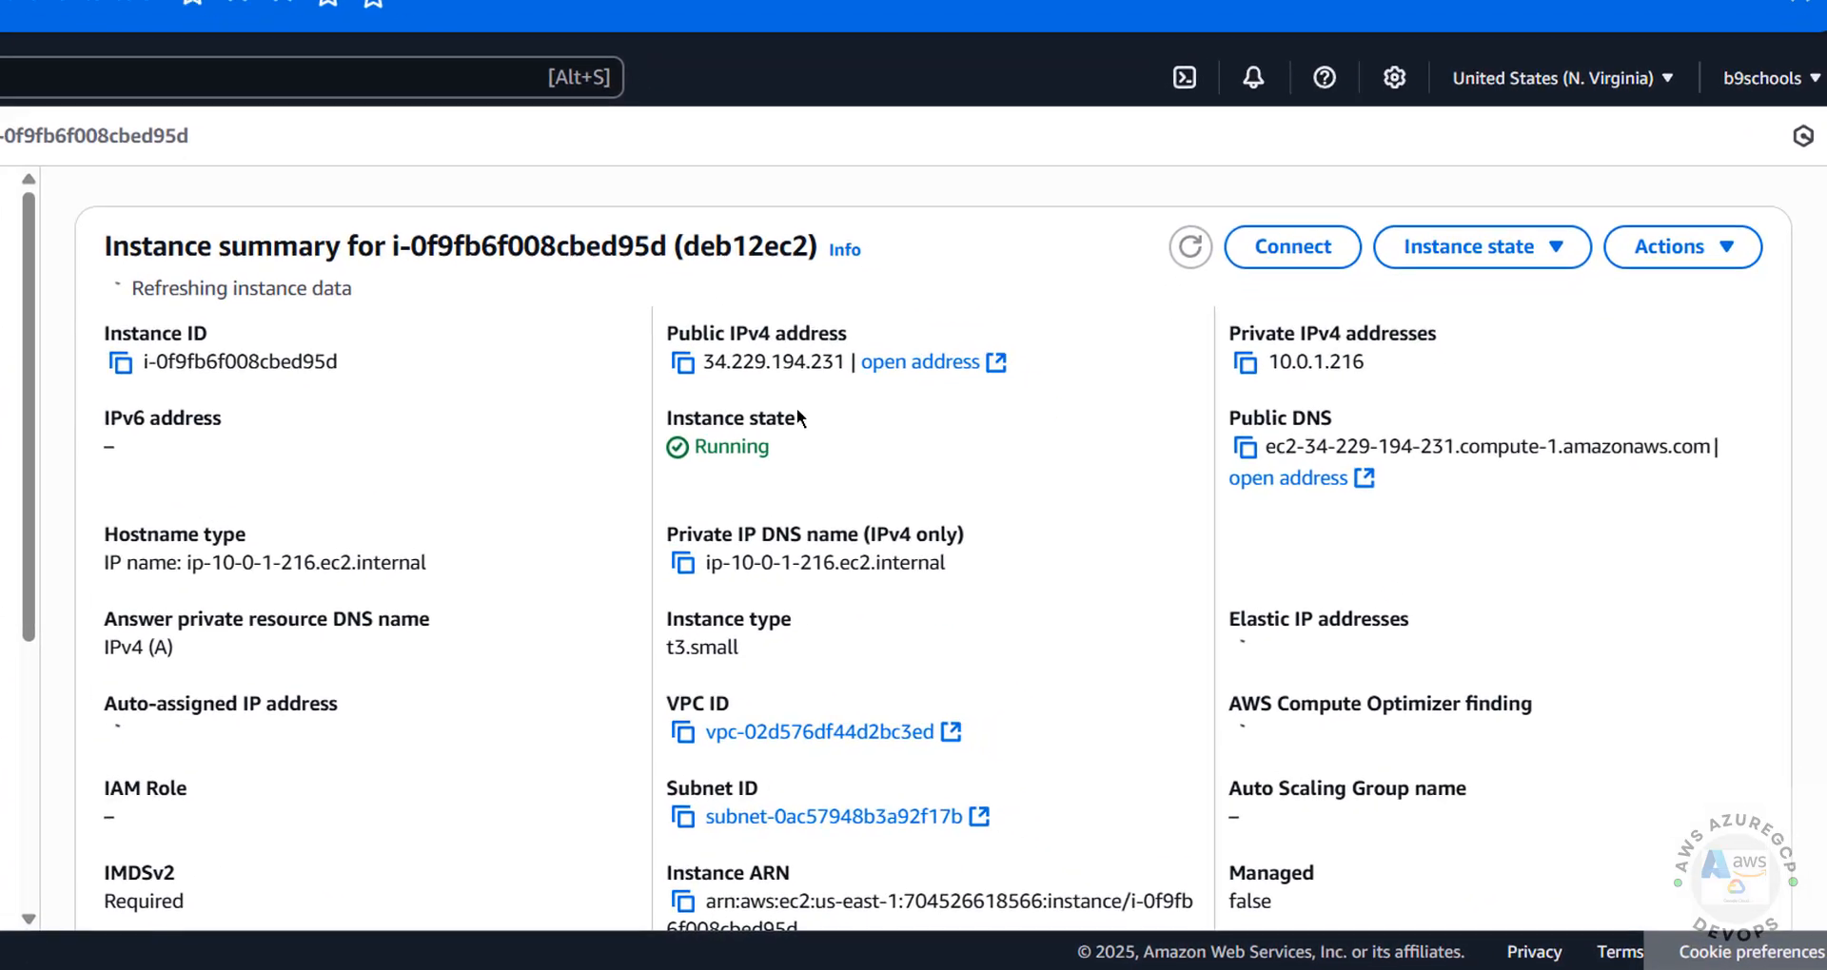
{"action": "double_click", "coordinate": [929, 515]}
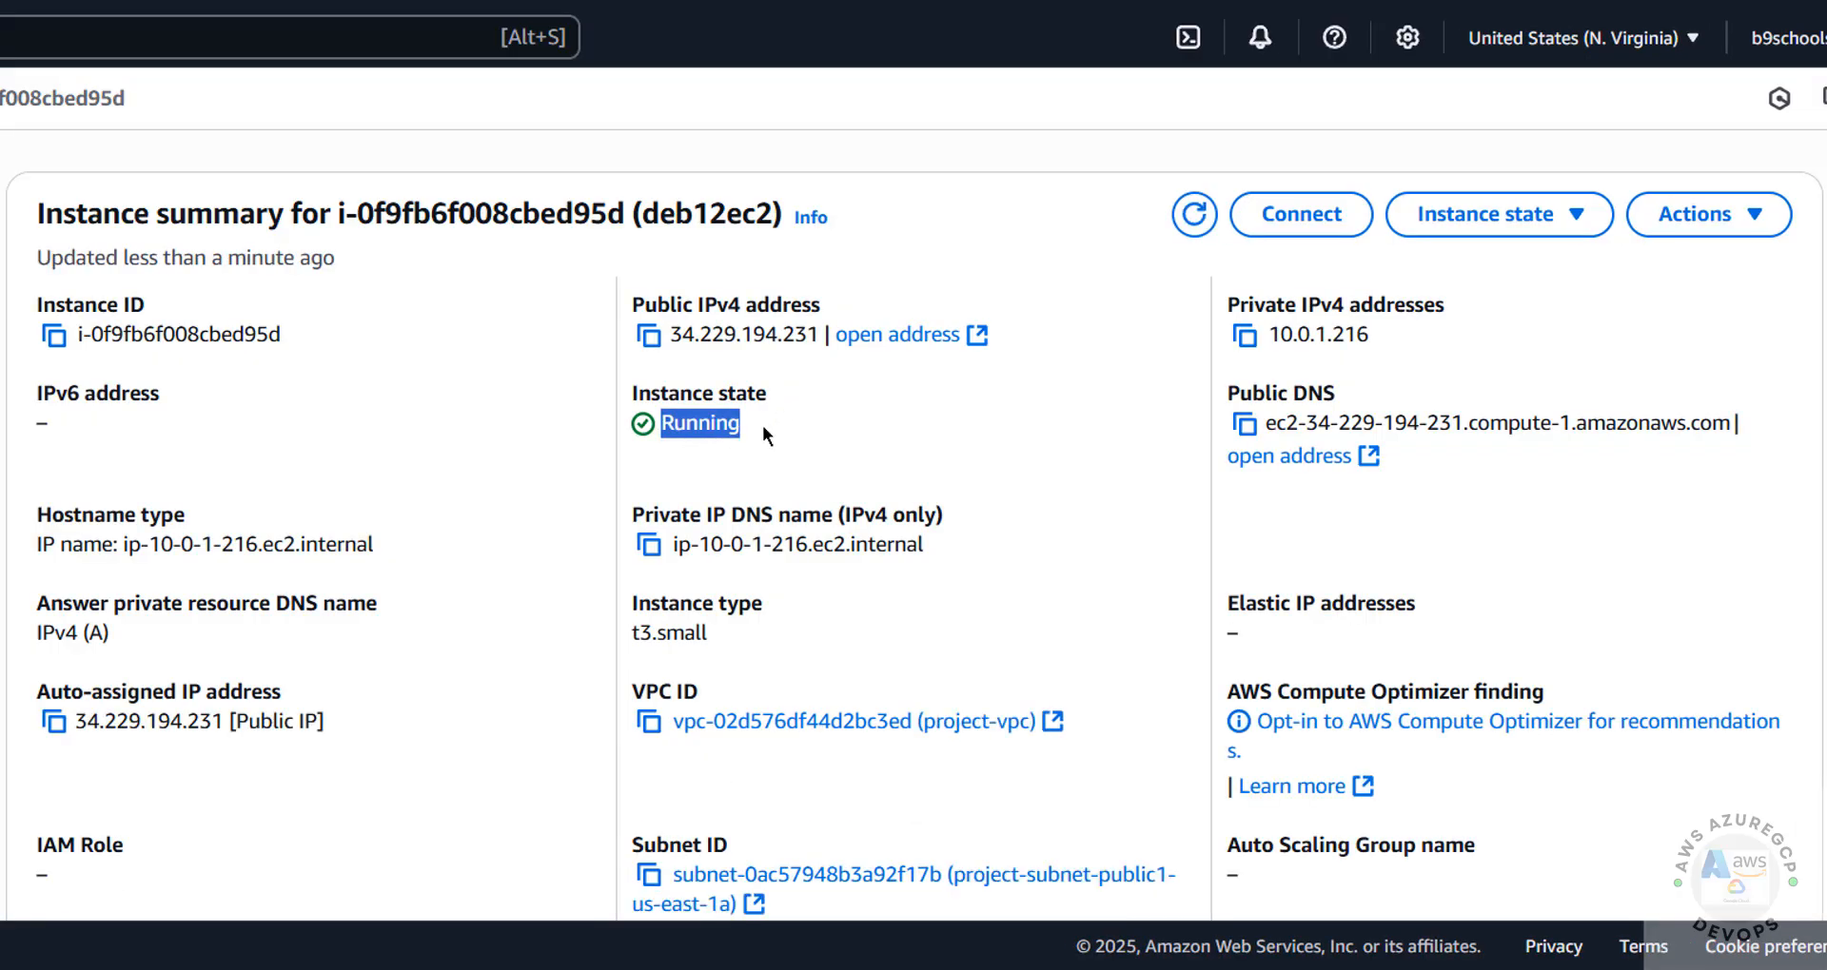
{"action": "left_click", "coordinate": [933, 400]}
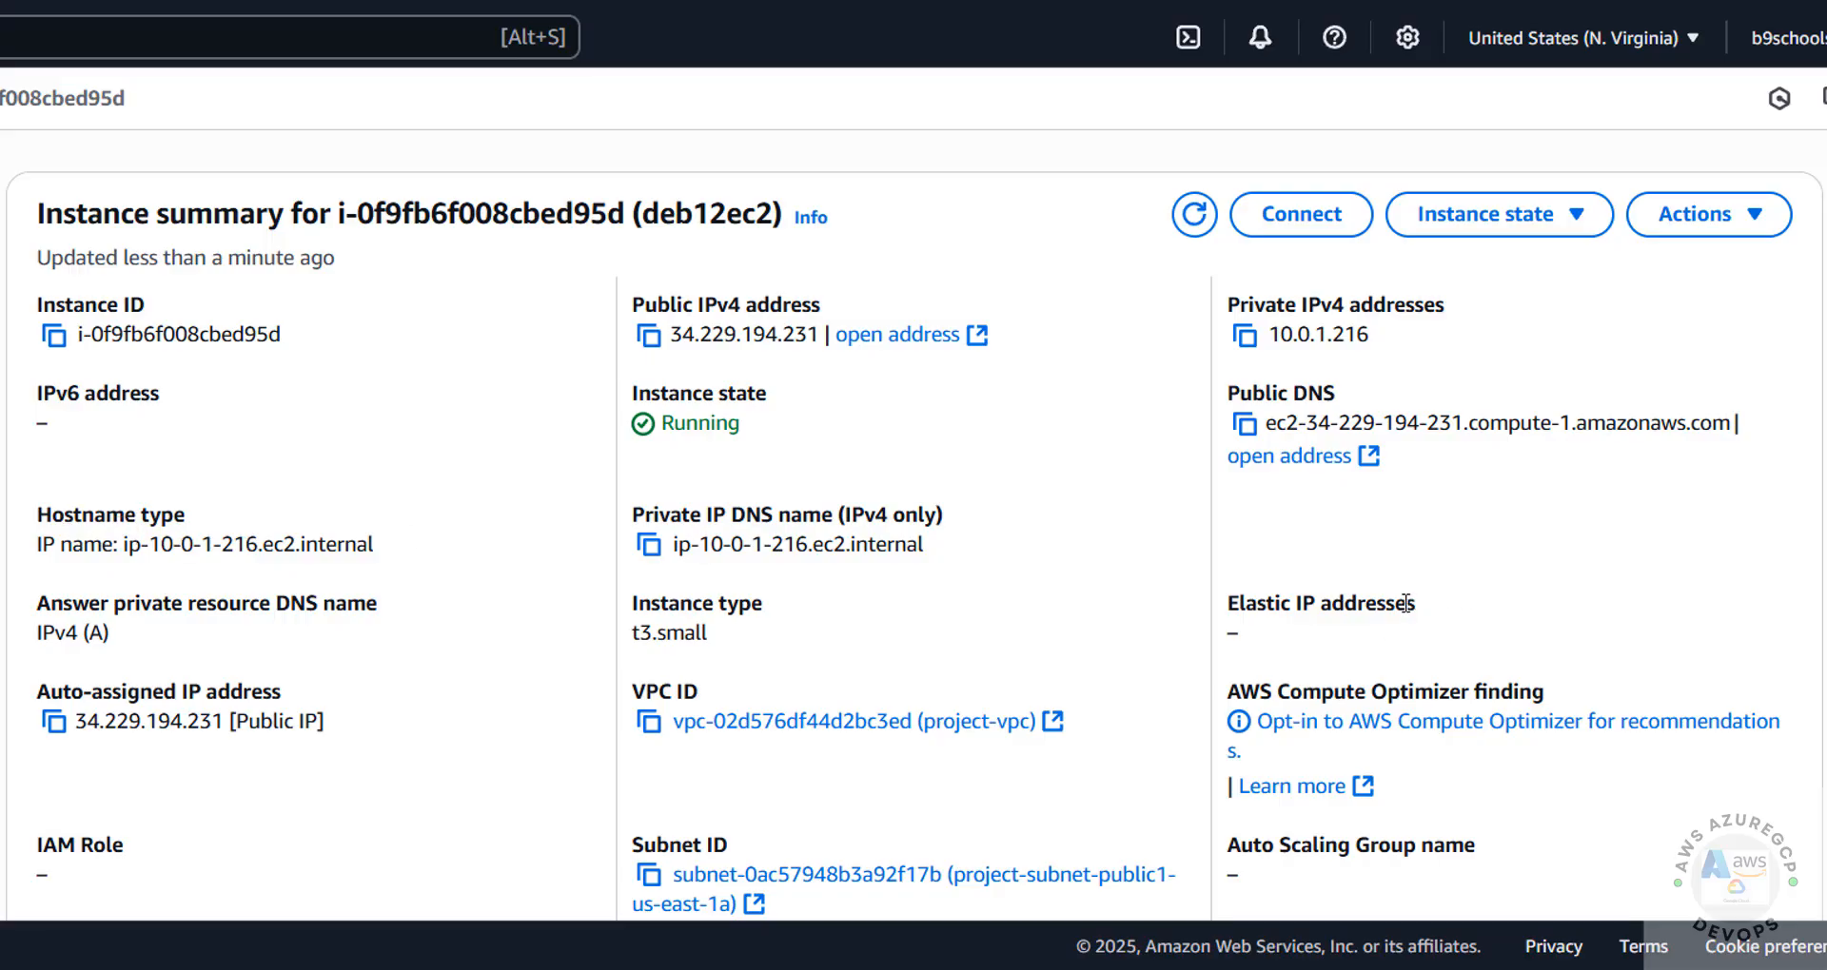
{"action": "scroll", "coordinate": [1308, 599], "scroll_direction": "down", "scroll_amount": 3}
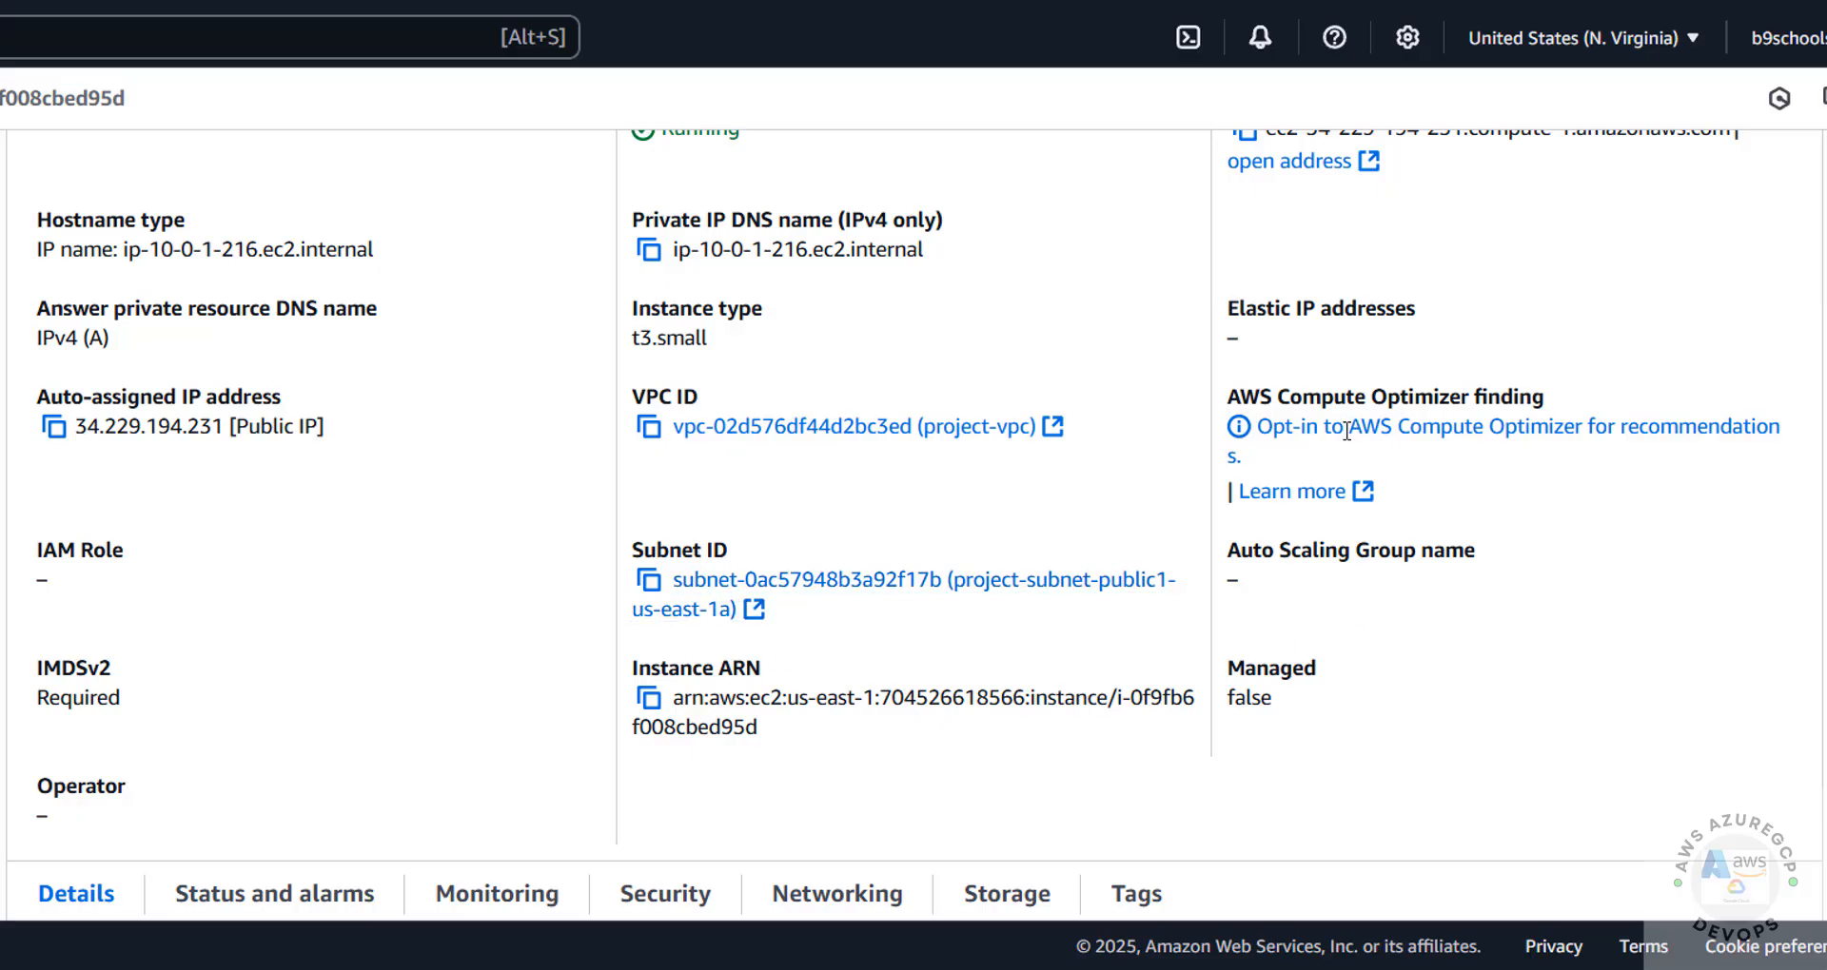
{"action": "scroll", "coordinate": [1339, 476], "scroll_direction": "down", "scroll_amount": 5}
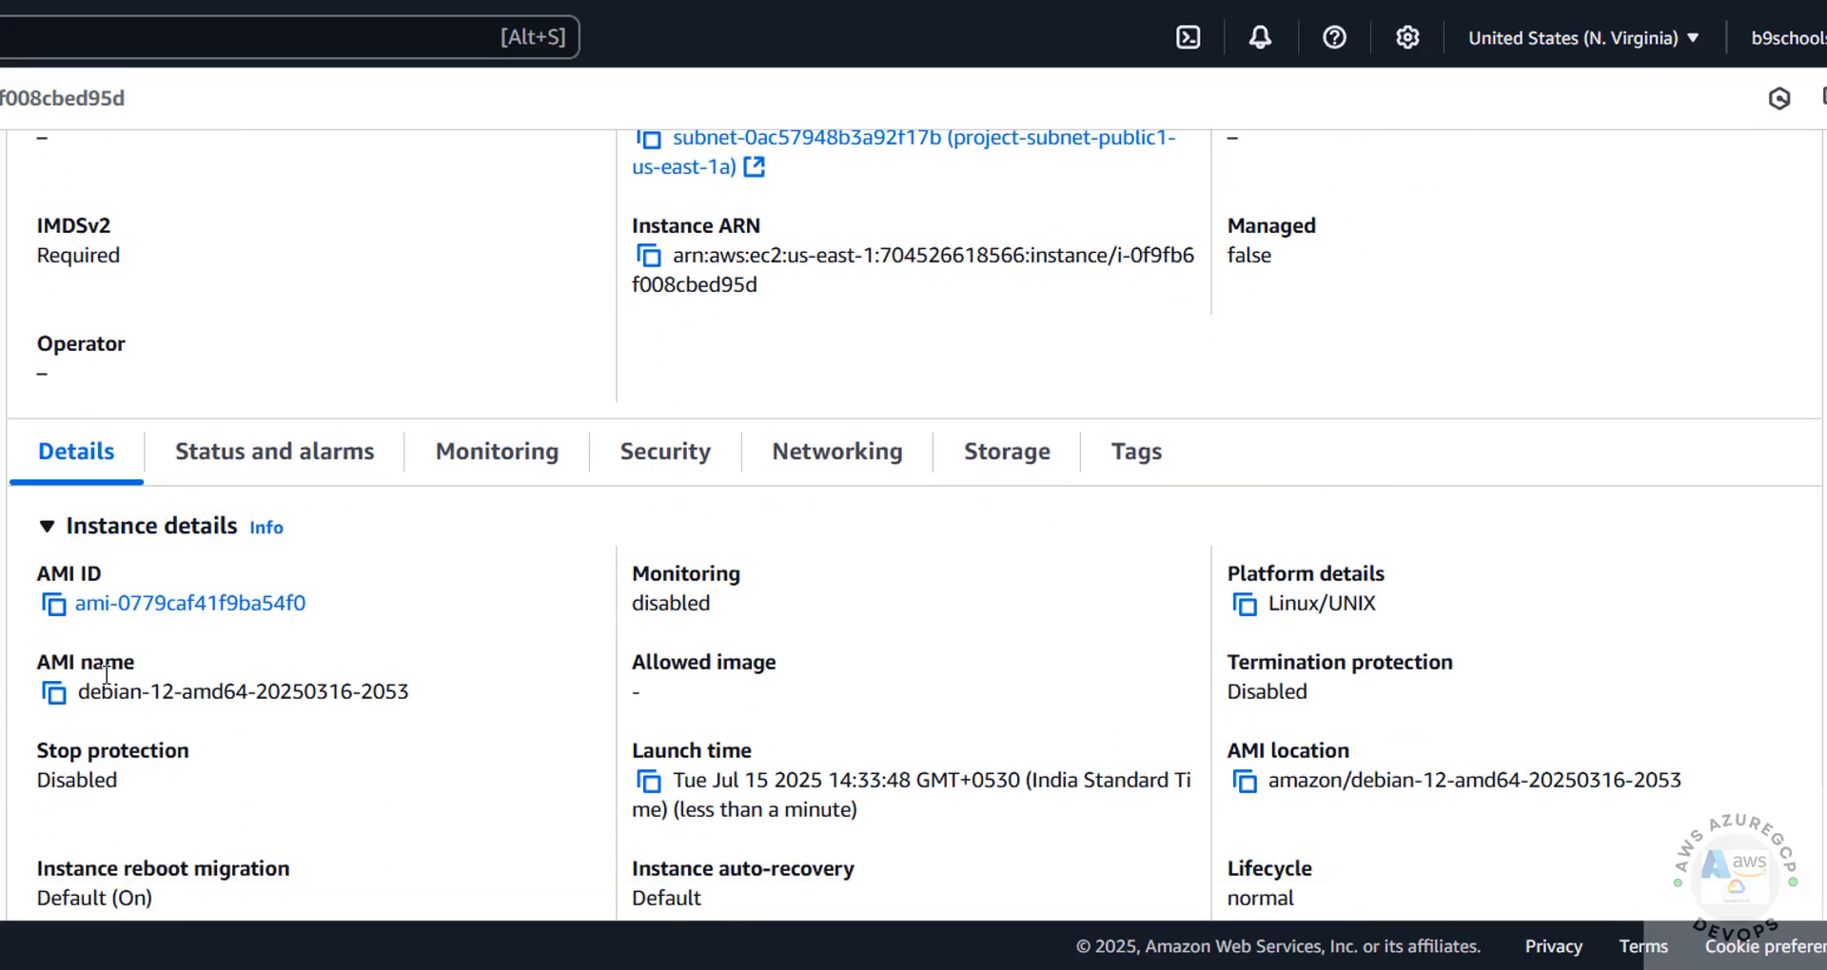
Look through the instance's status and alarms, monitoring, security, networking, storage and tags information
{"action": "left_click", "coordinate": [227, 455]}
{"action": "left_click", "coordinate": [490, 452]}
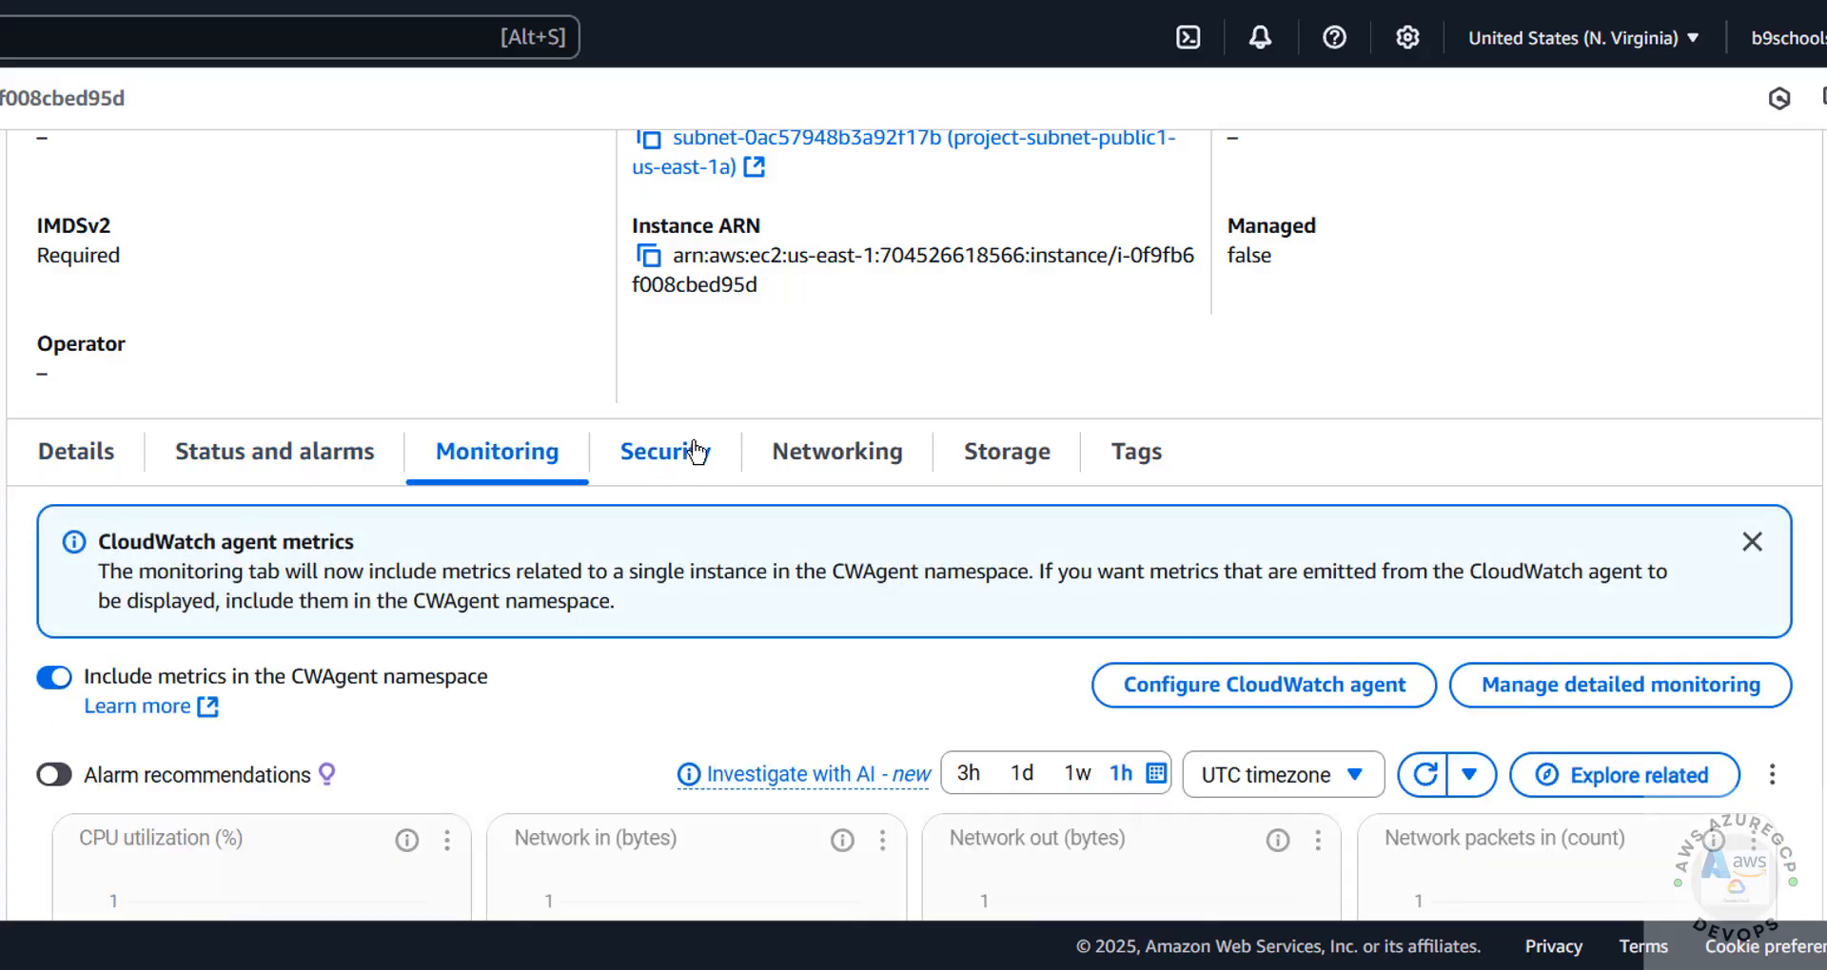
{"action": "left_click", "coordinate": [657, 461]}
{"action": "left_click", "coordinate": [810, 457]}
{"action": "left_click", "coordinate": [1001, 462]}
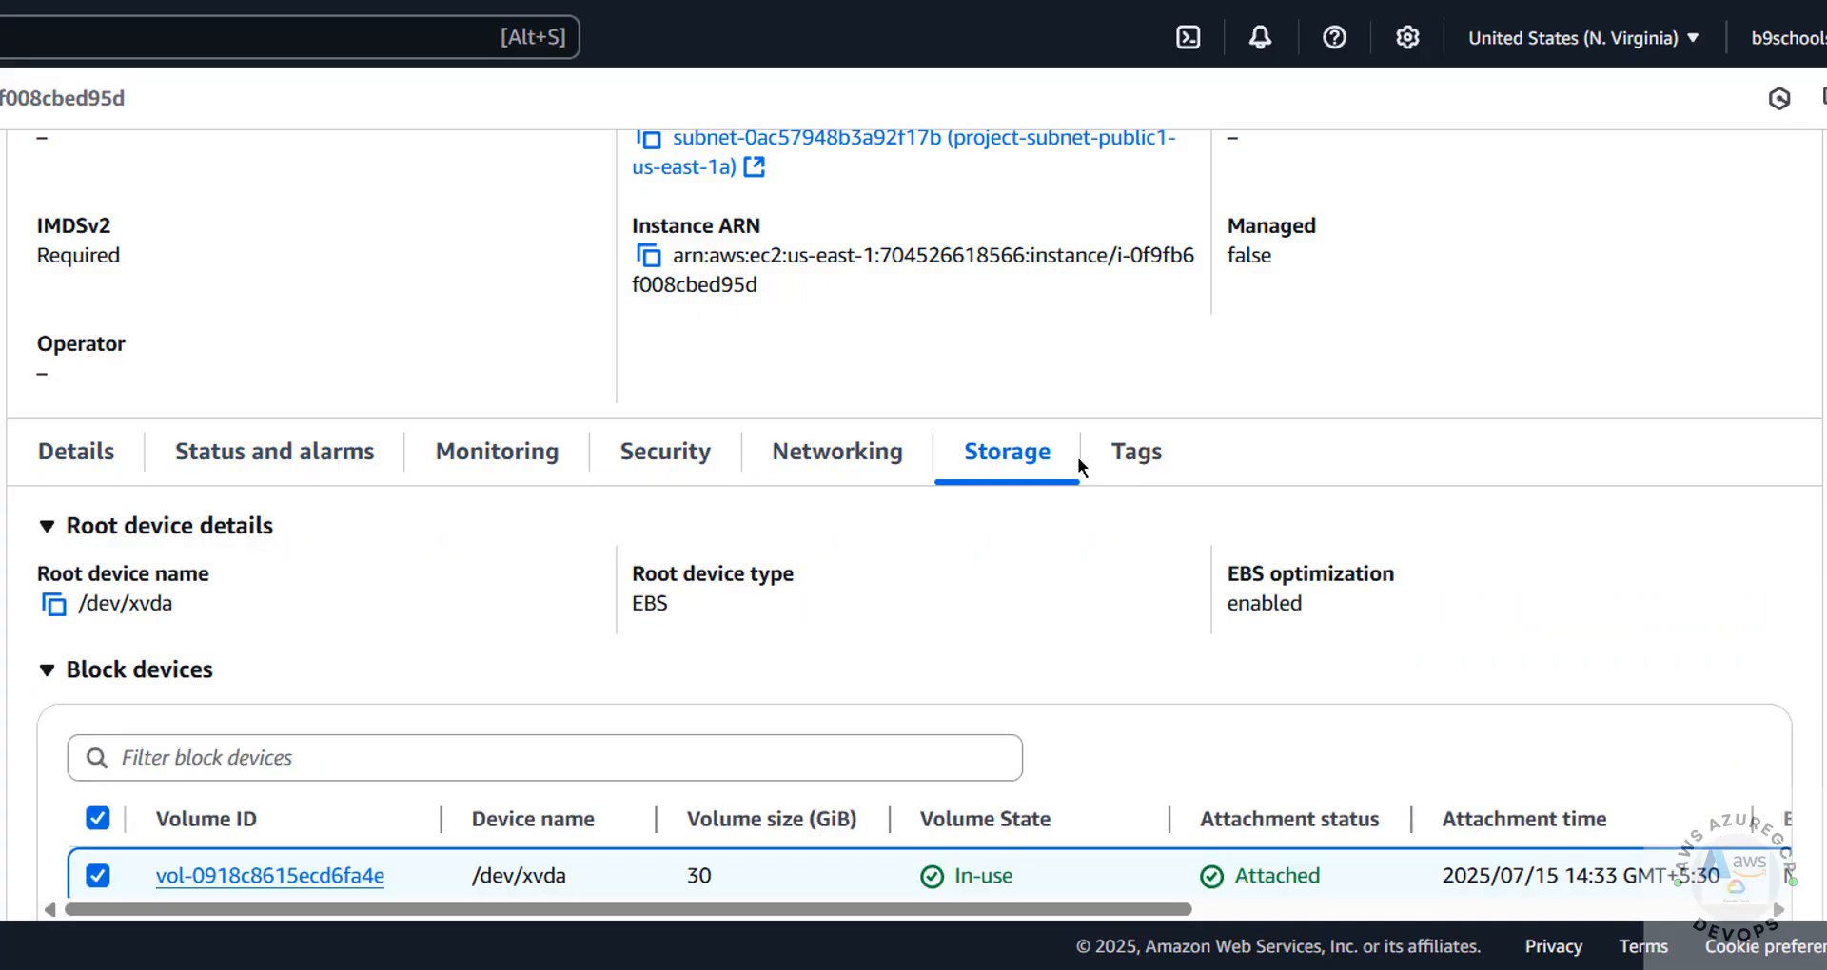
{"action": "left_click", "coordinate": [1137, 455]}
{"action": "scroll", "coordinate": [497, 647], "scroll_direction": "down", "scroll_amount": 1}
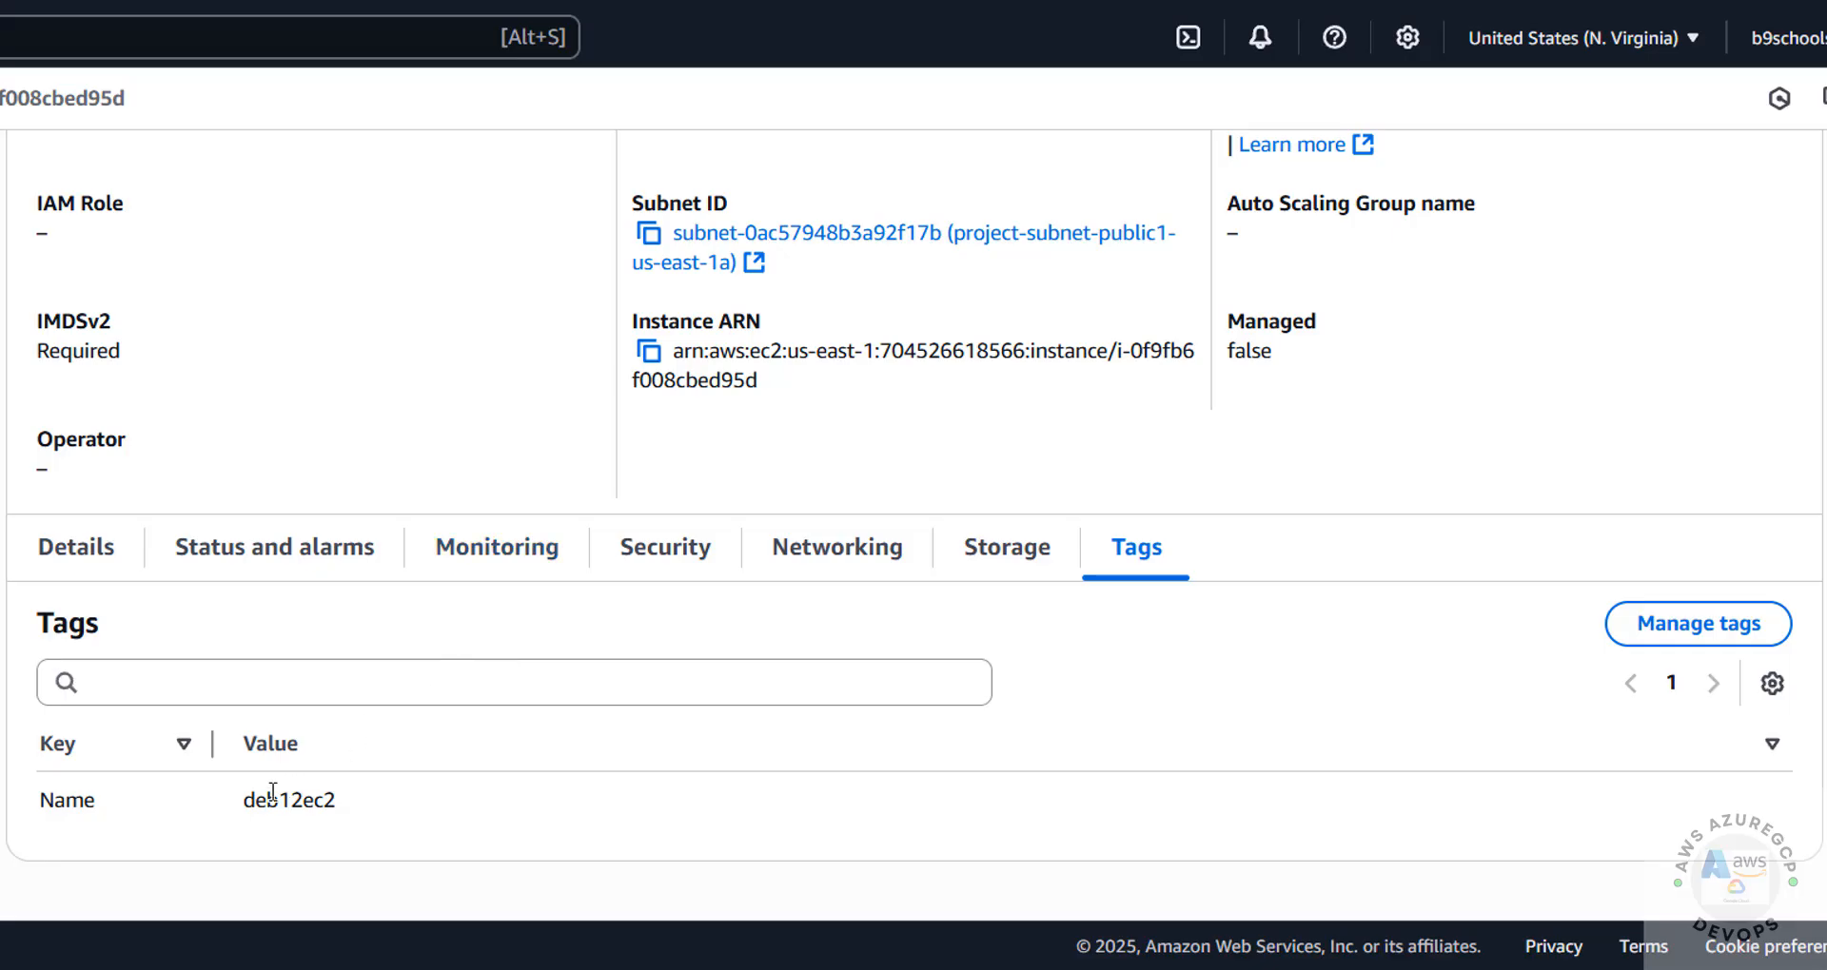
{"action": "scroll", "coordinate": [278, 420], "scroll_direction": "up", "scroll_amount": 5}
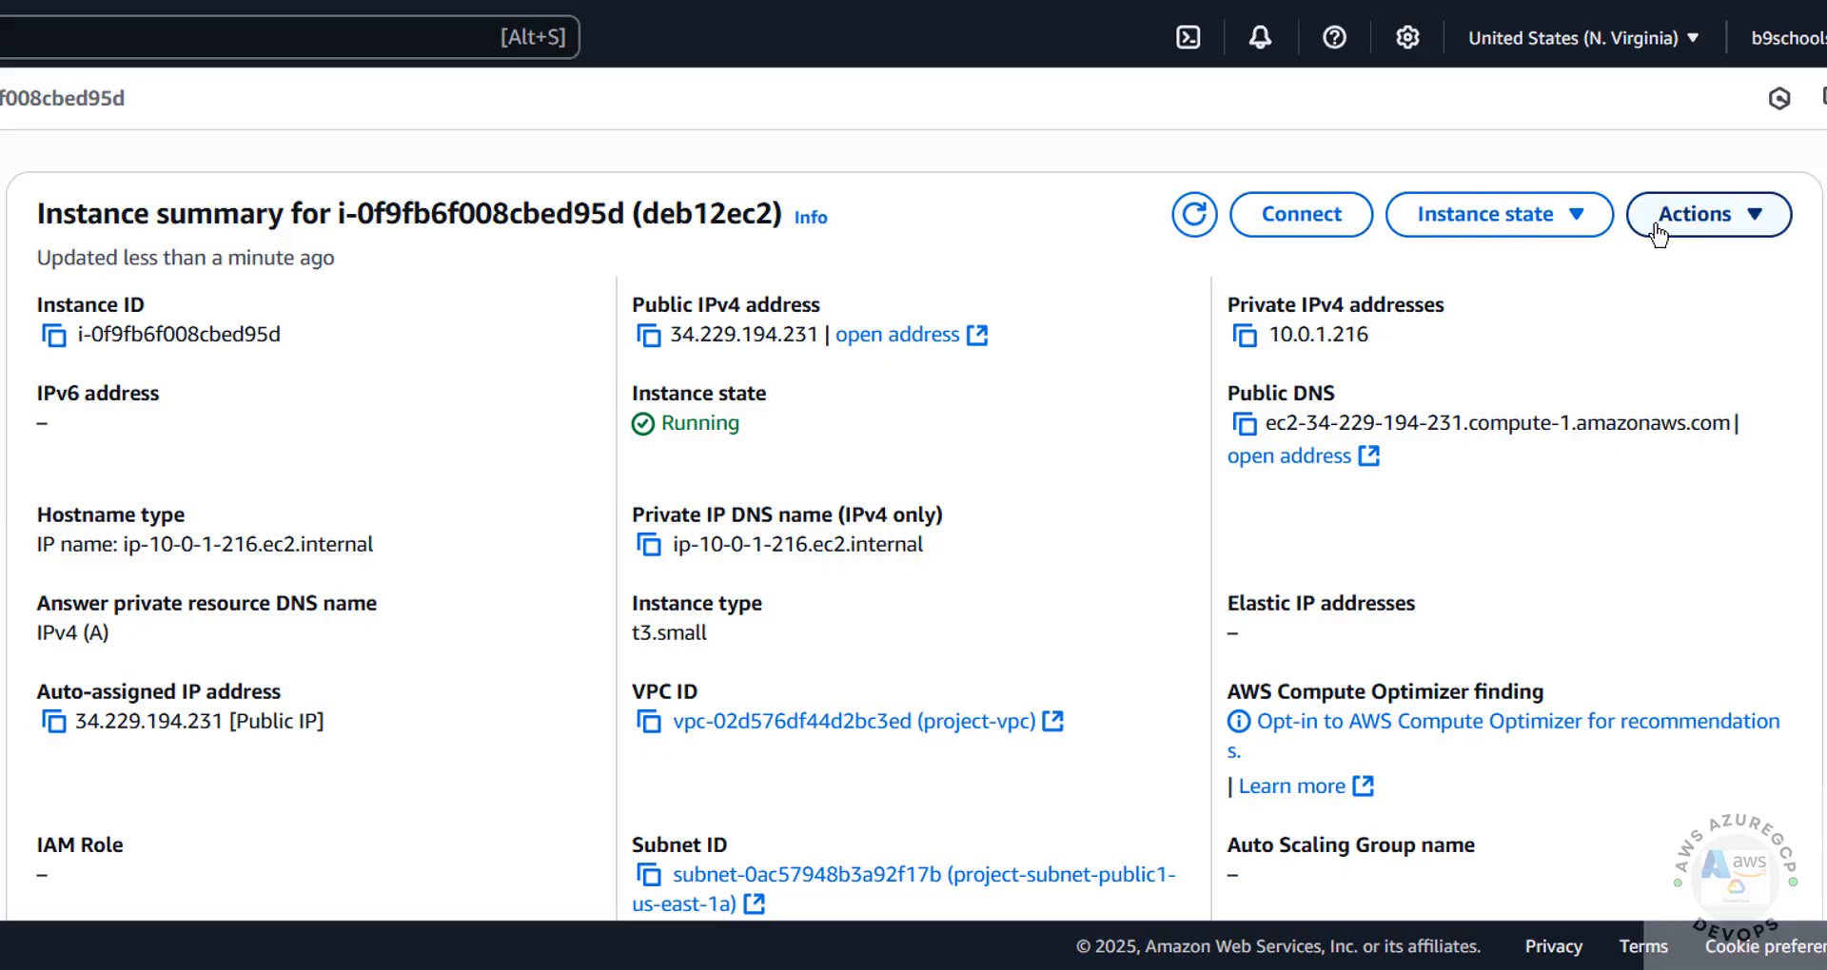
Open the SSH client connection instructions for deb12ec2 and copy the example ssh command that uses deb12ec2.pem
{"action": "left_click", "coordinate": [1278, 217]}
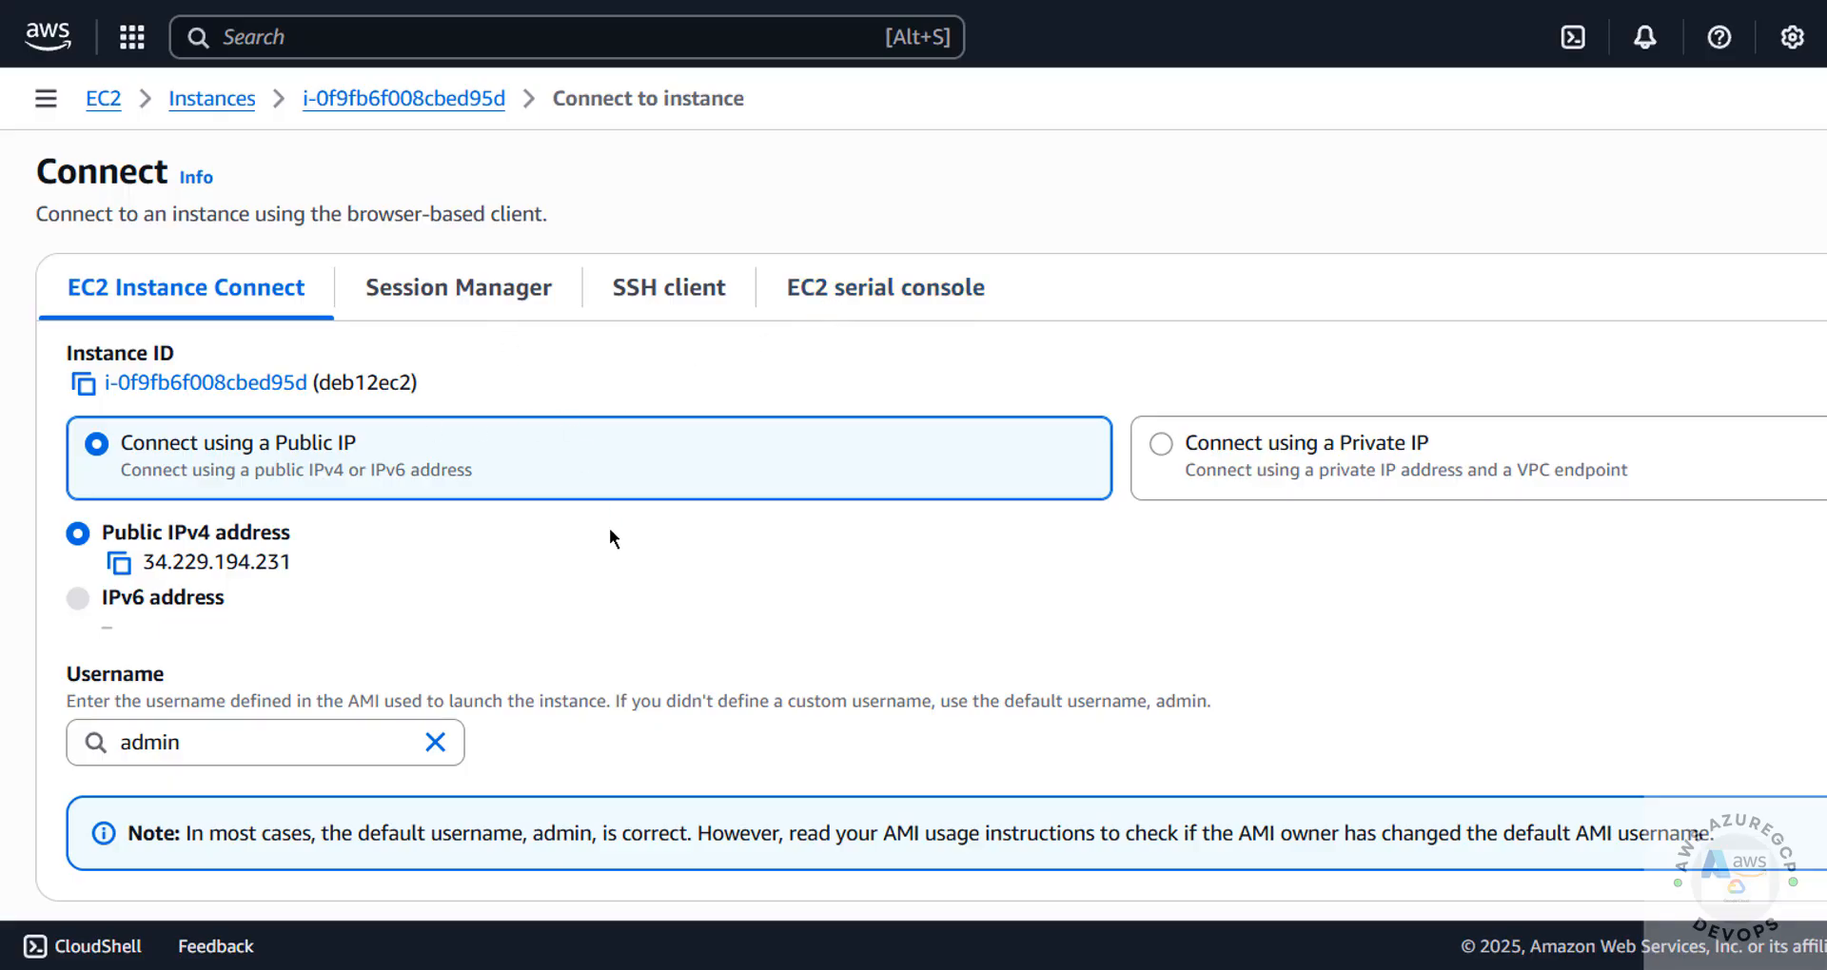
{"action": "left_click", "coordinate": [625, 311]}
{"action": "scroll", "coordinate": [529, 544], "scroll_direction": "down", "scroll_amount": 1}
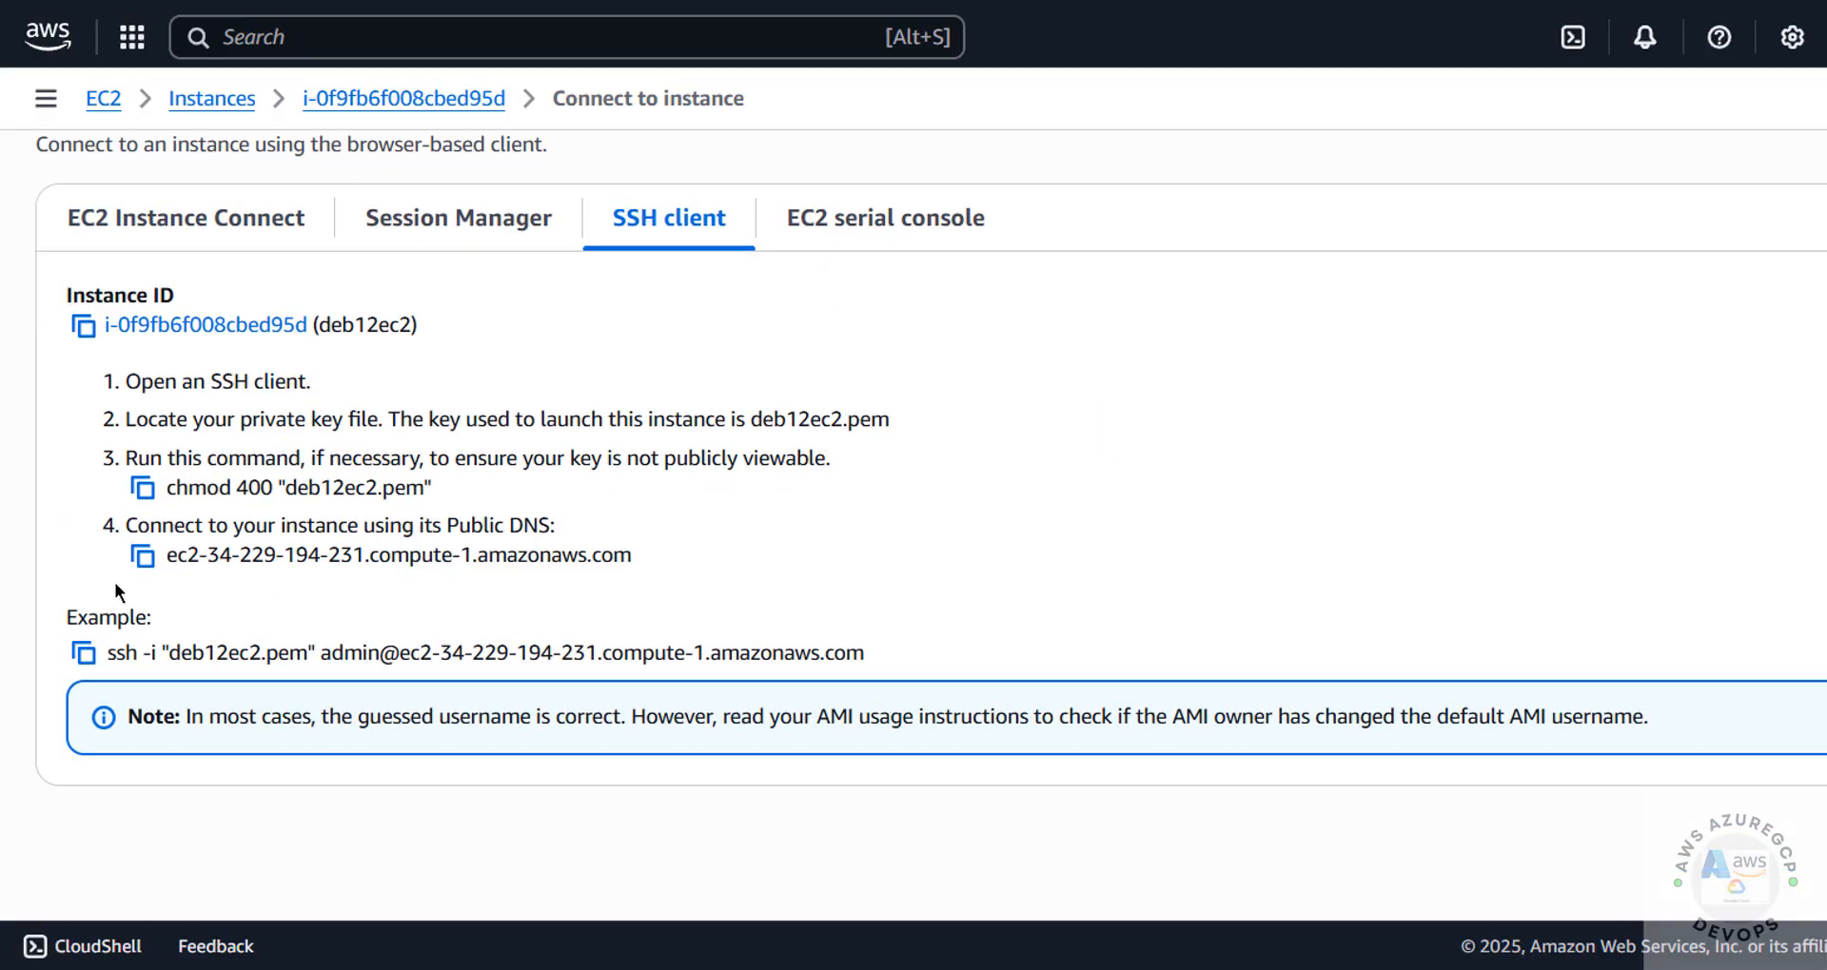
{"action": "left_click_drag", "start_coordinate": [105, 652], "coordinate": [909, 660]}
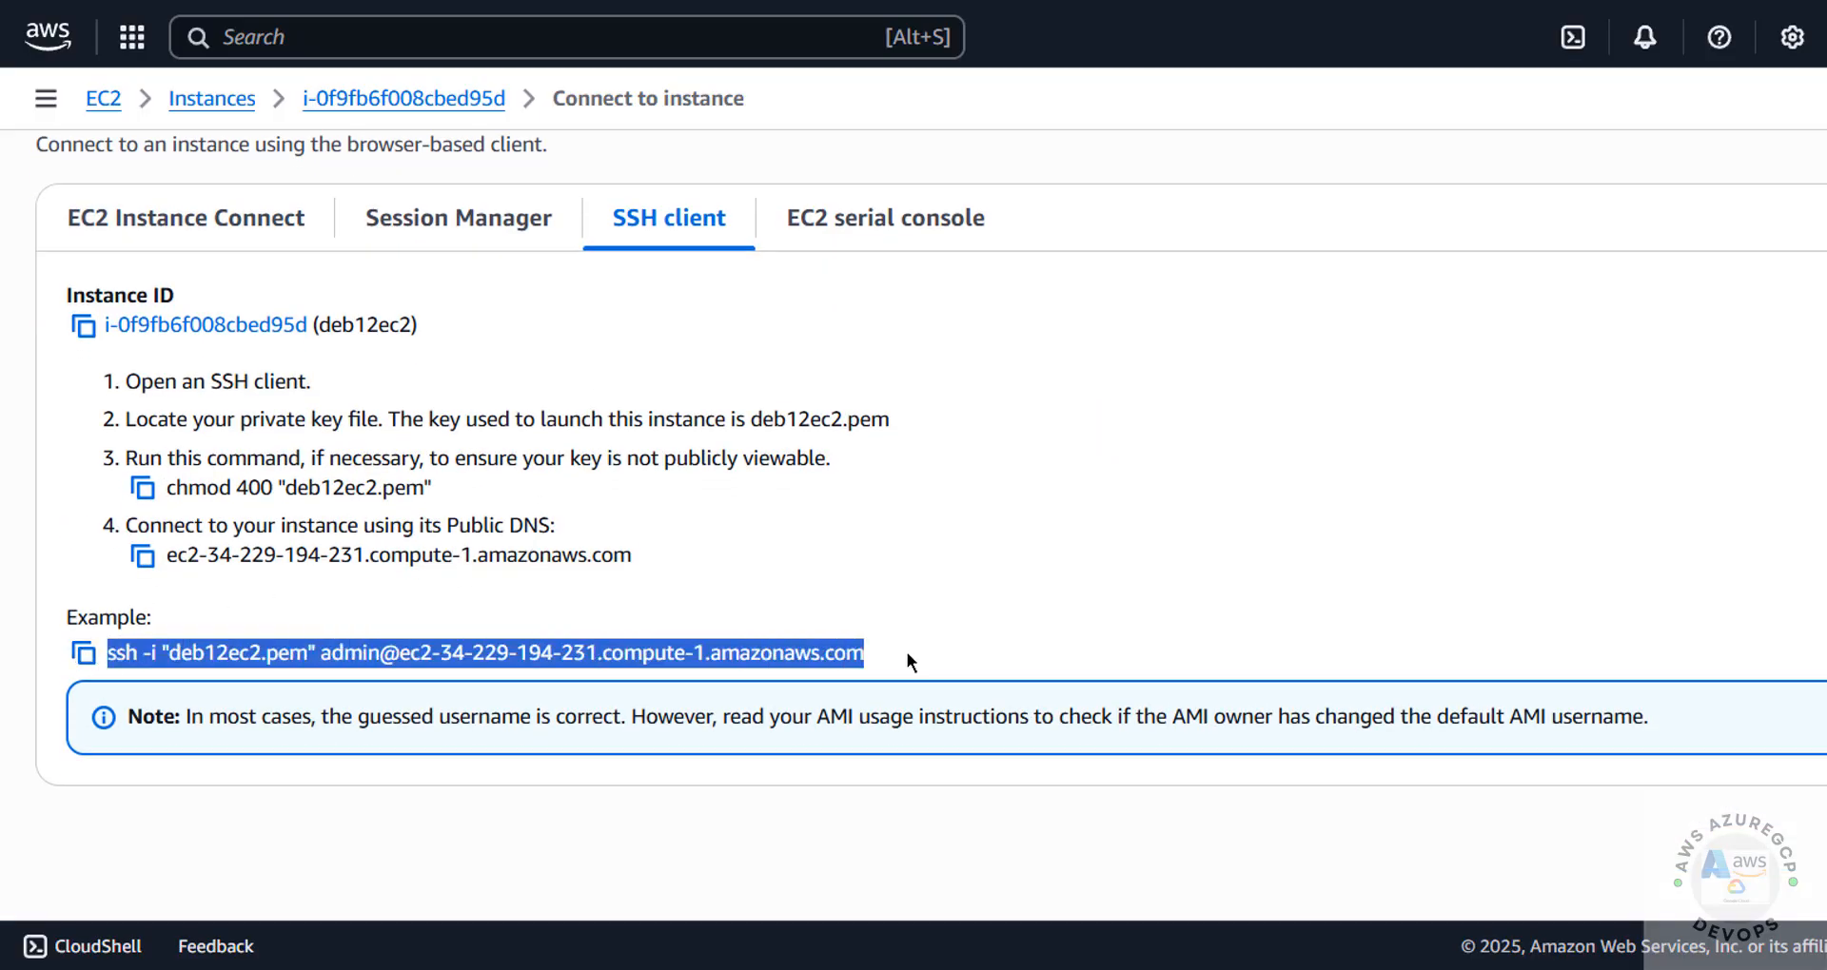
{"action": "left_click", "coordinate": [454, 647]}
{"action": "left_click", "coordinate": [84, 654]}
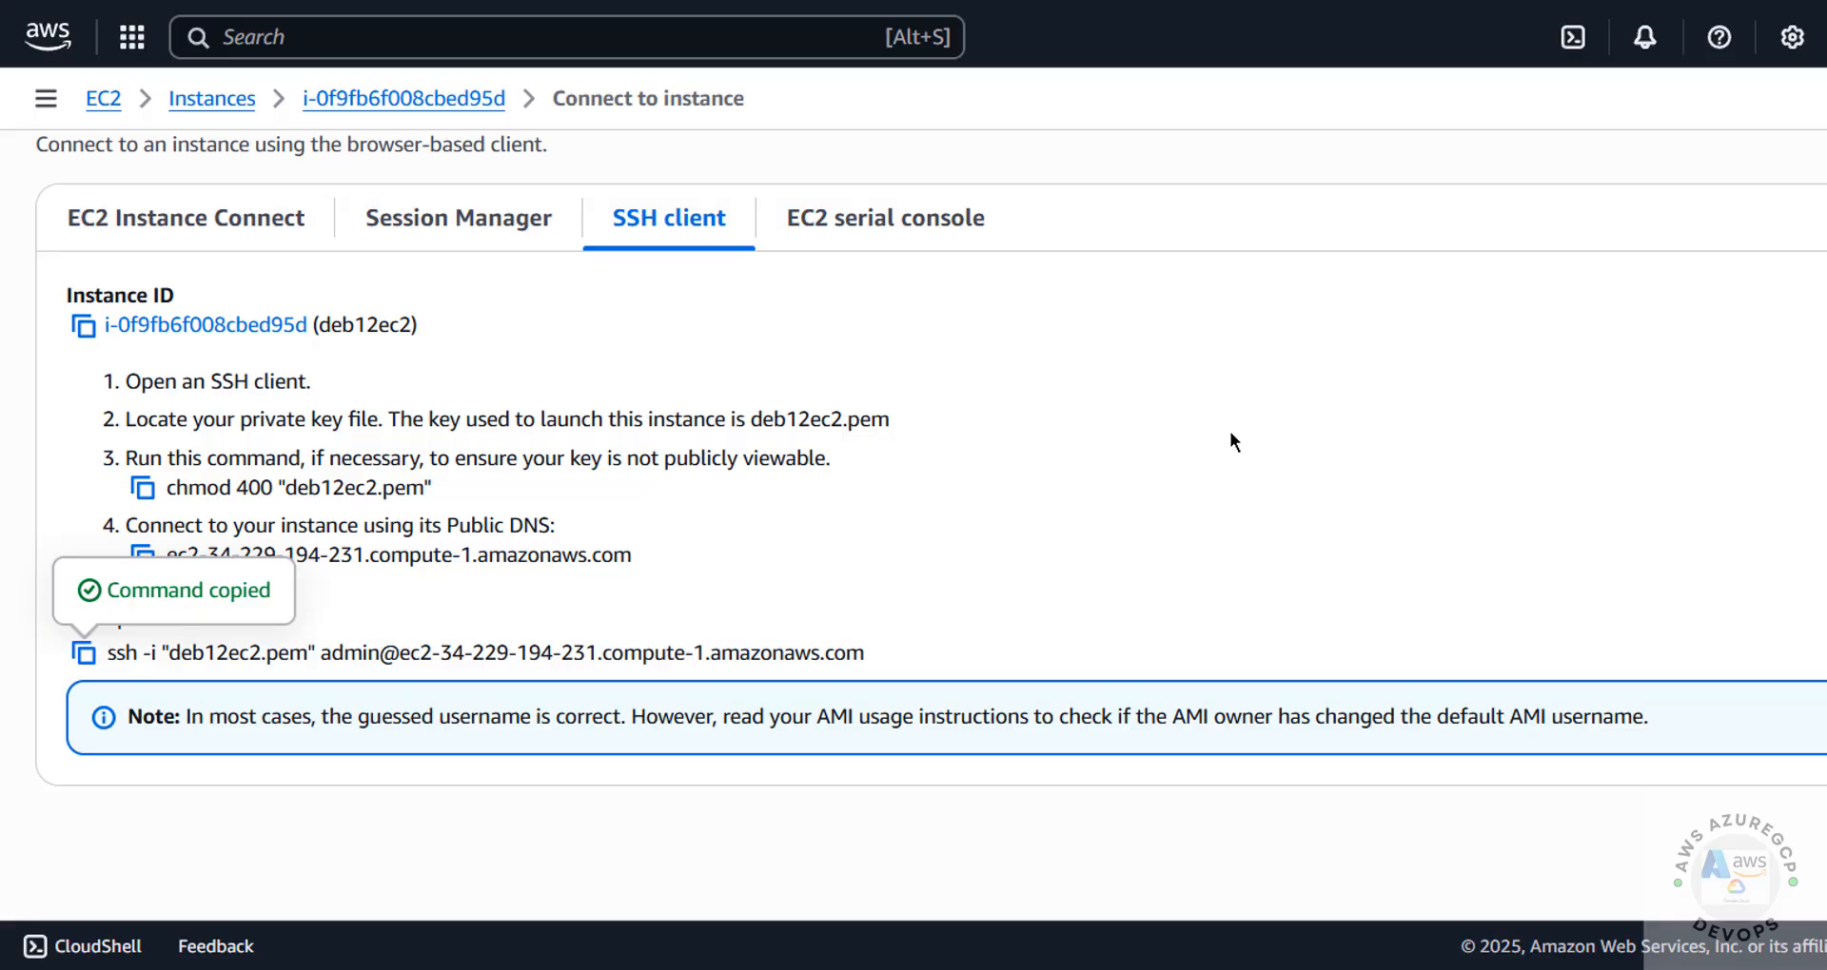
Open a Windows Command Prompt and change to the Downloads directory
{"action": "key", "text": "super+r"}
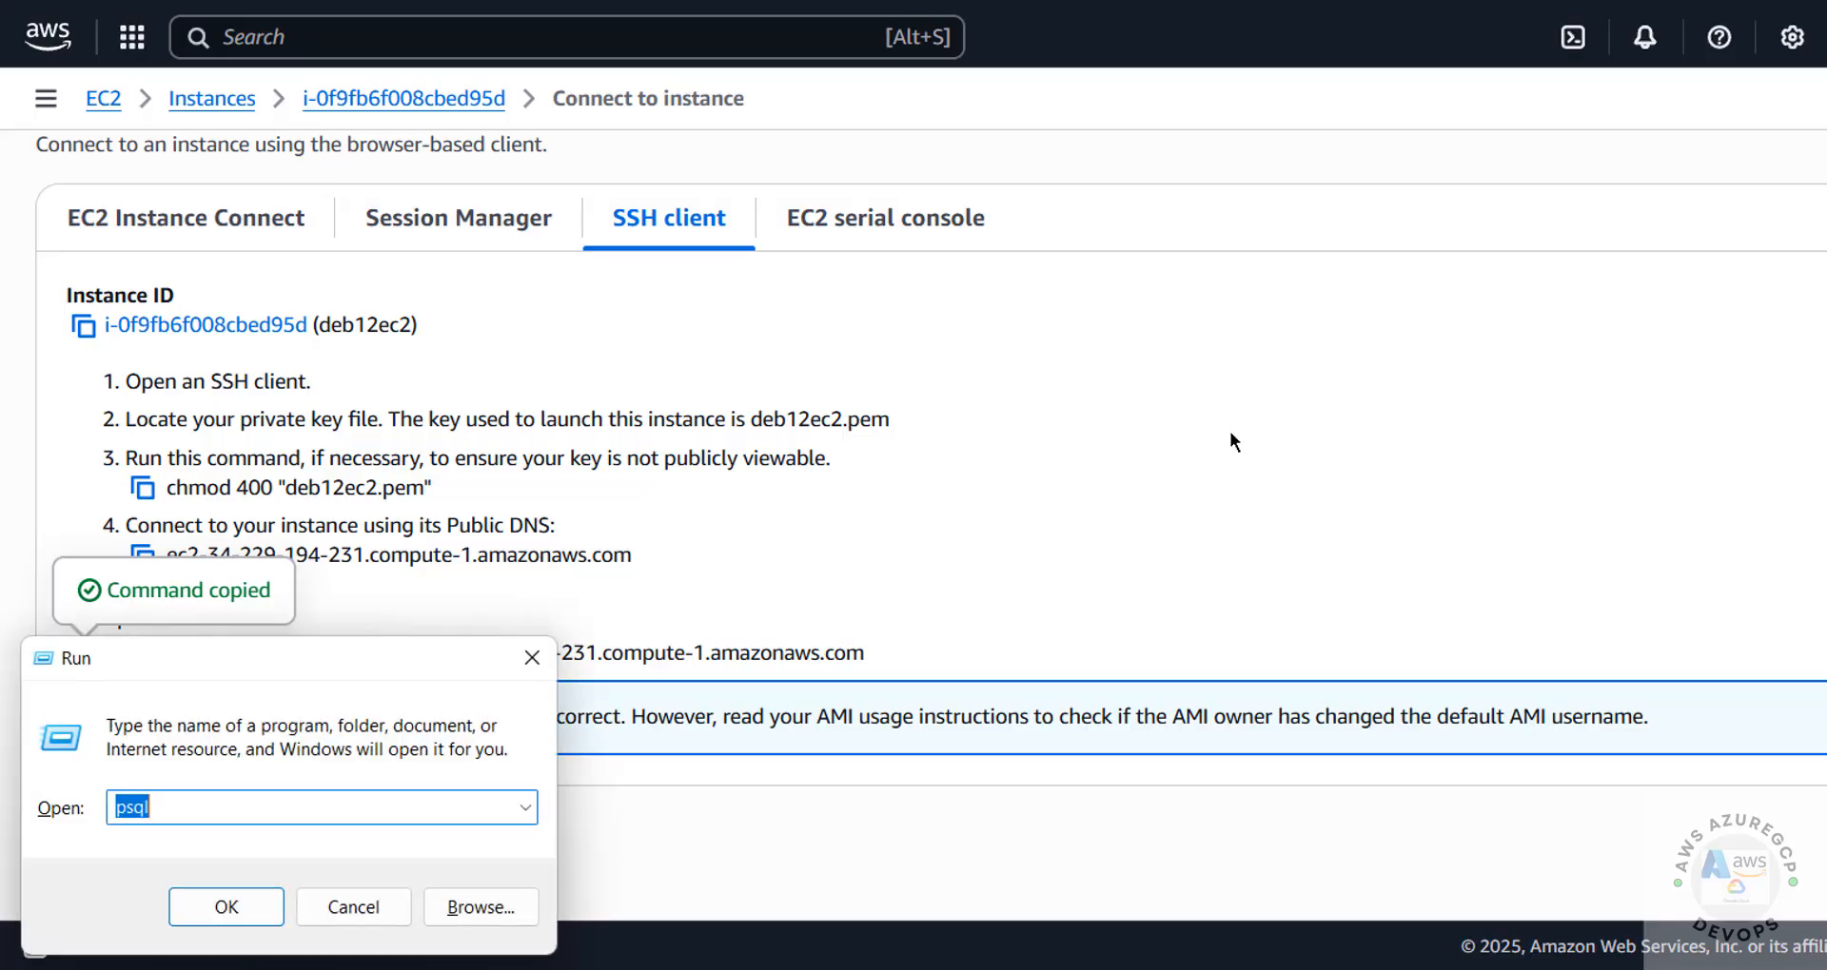
{"action": "type", "text": "cmd"}
{"action": "key", "text": "Return"}
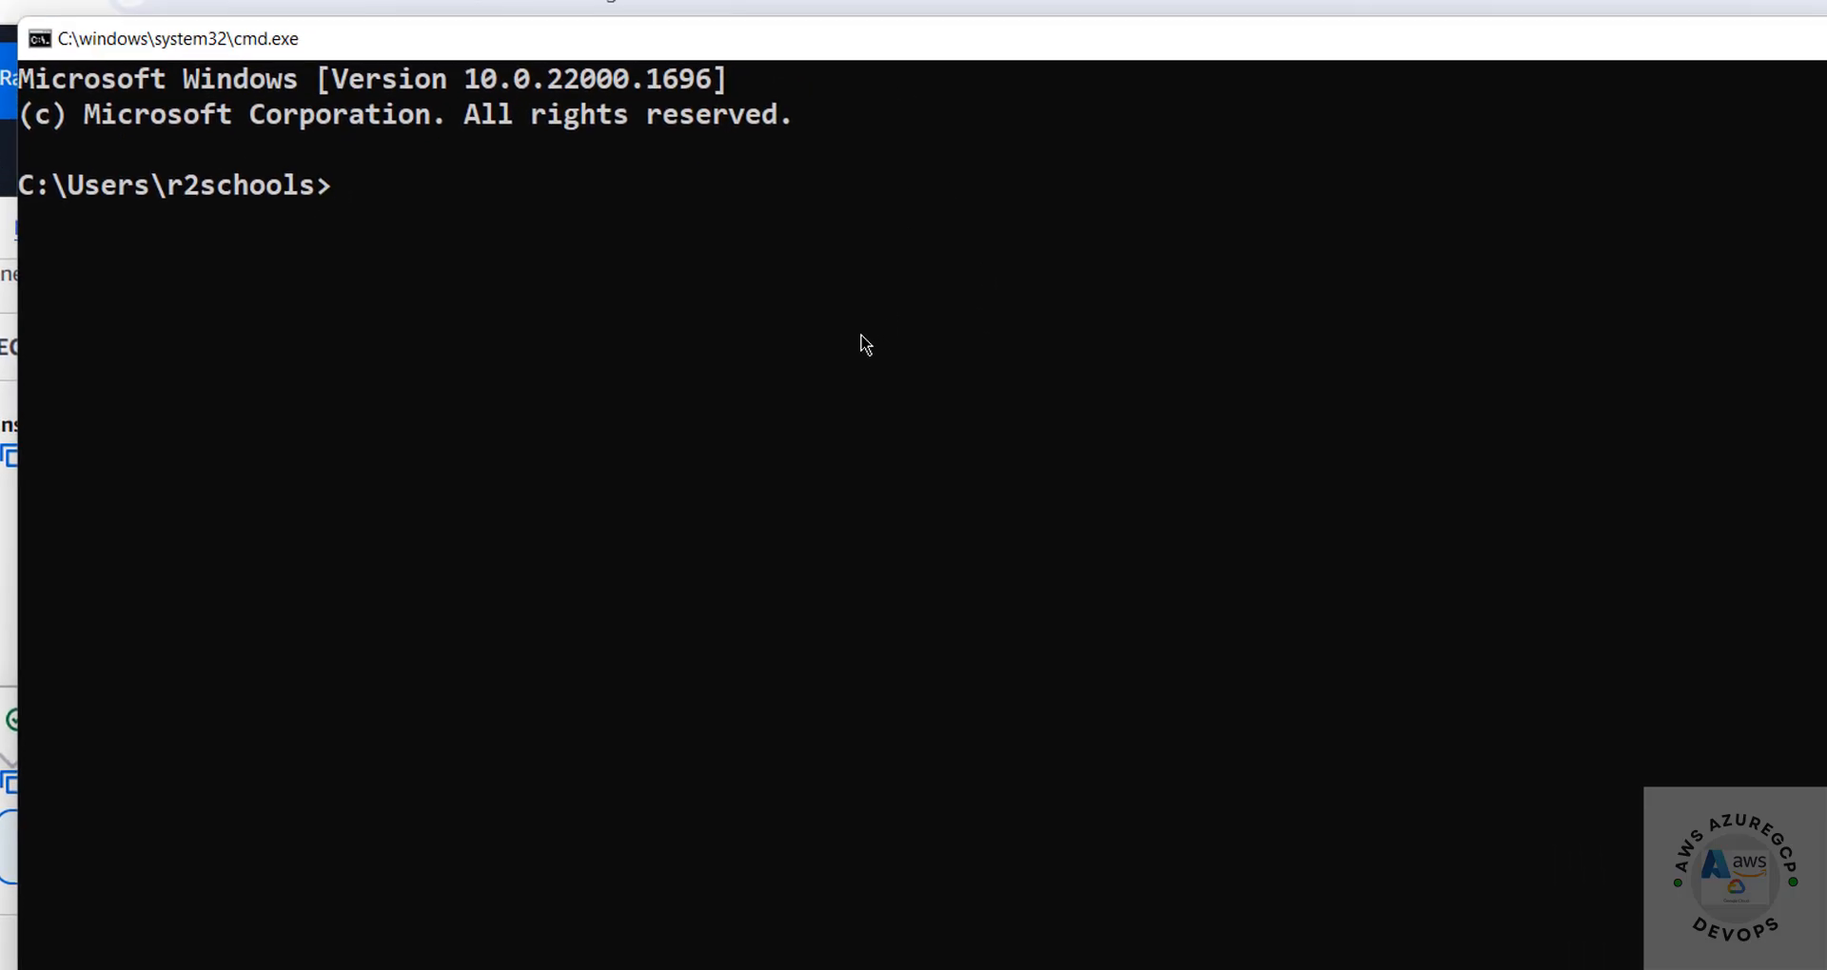
{"action": "type", "text": "cd Downloads"}
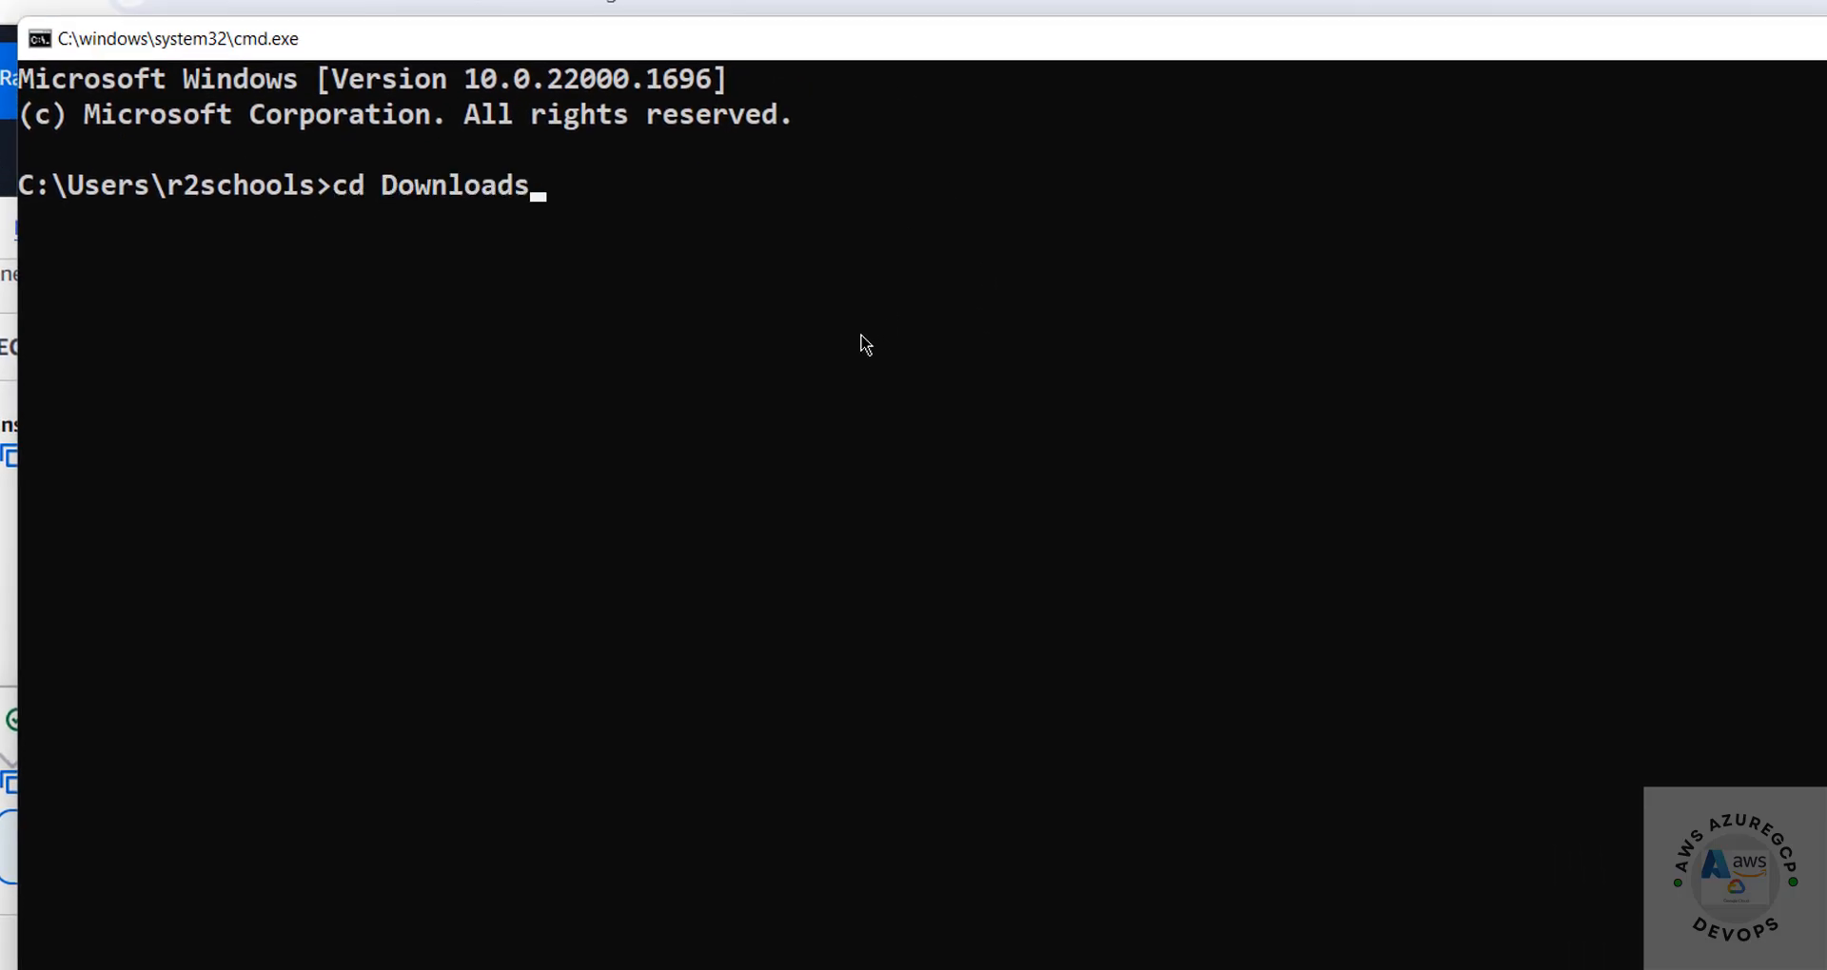
{"action": "key", "text": "Return"}
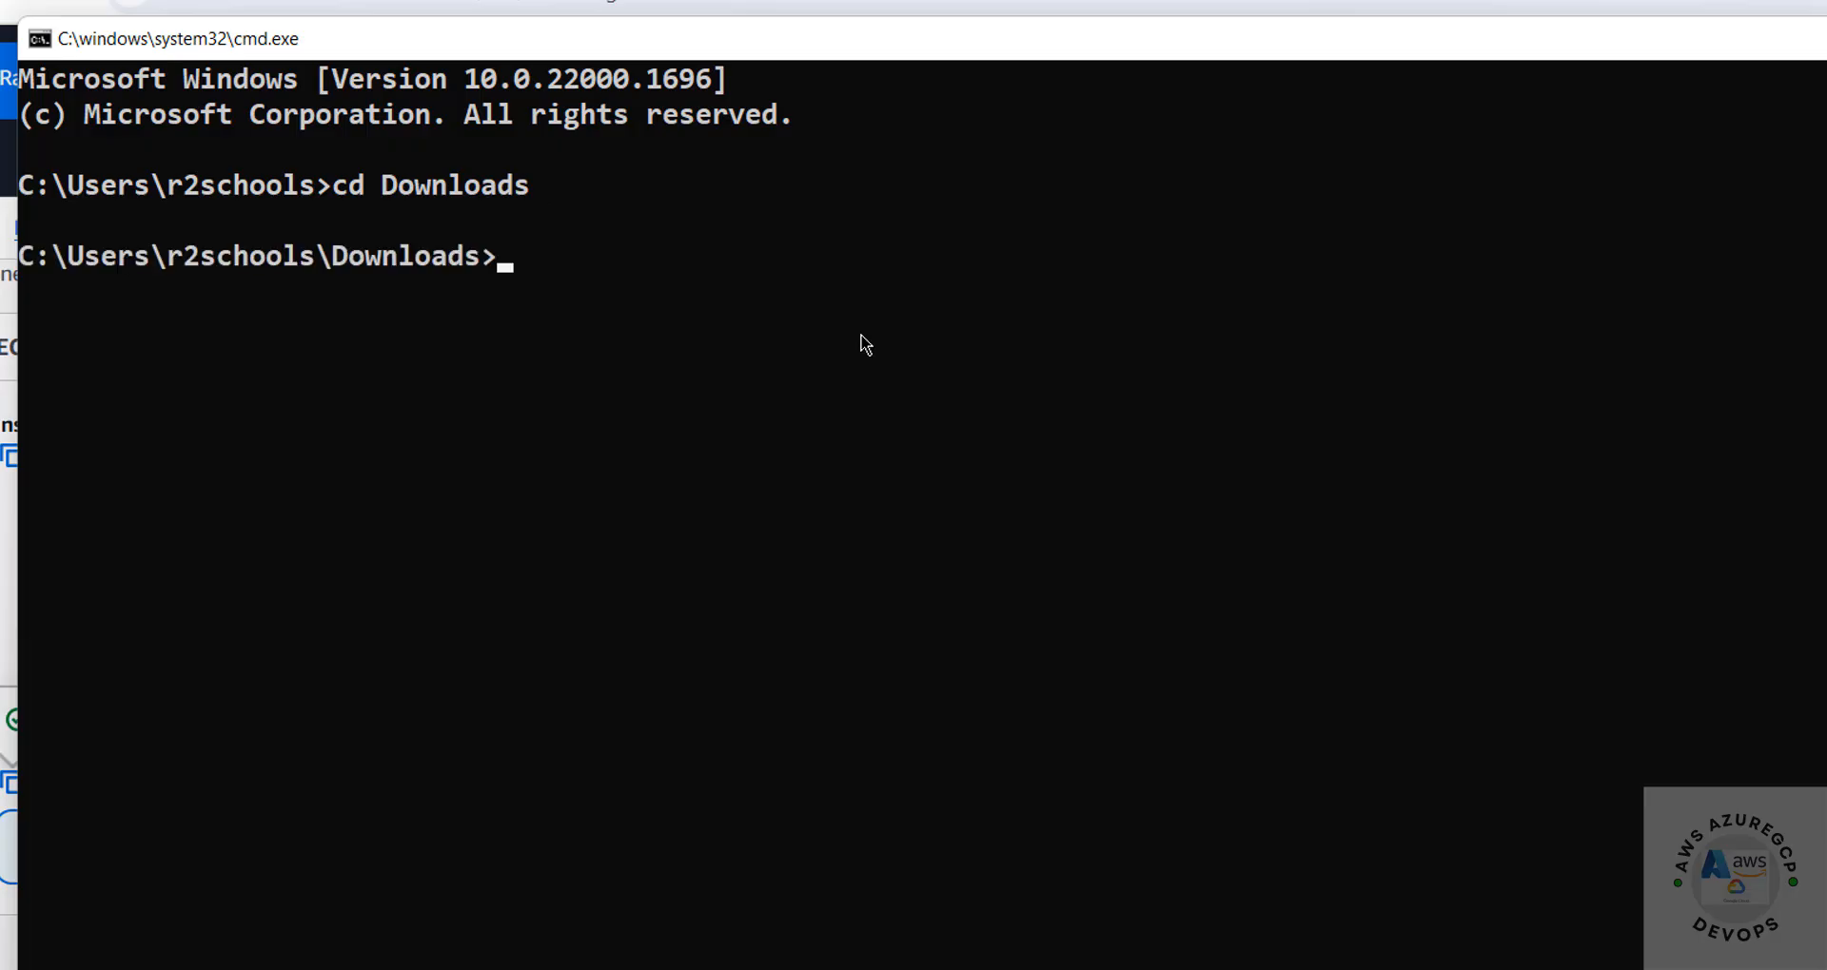
List the .pem files in Downloads and compare deb12ec2.pem with the key name in the console's example ssh command
{"action": "type", "text": "dir *."}
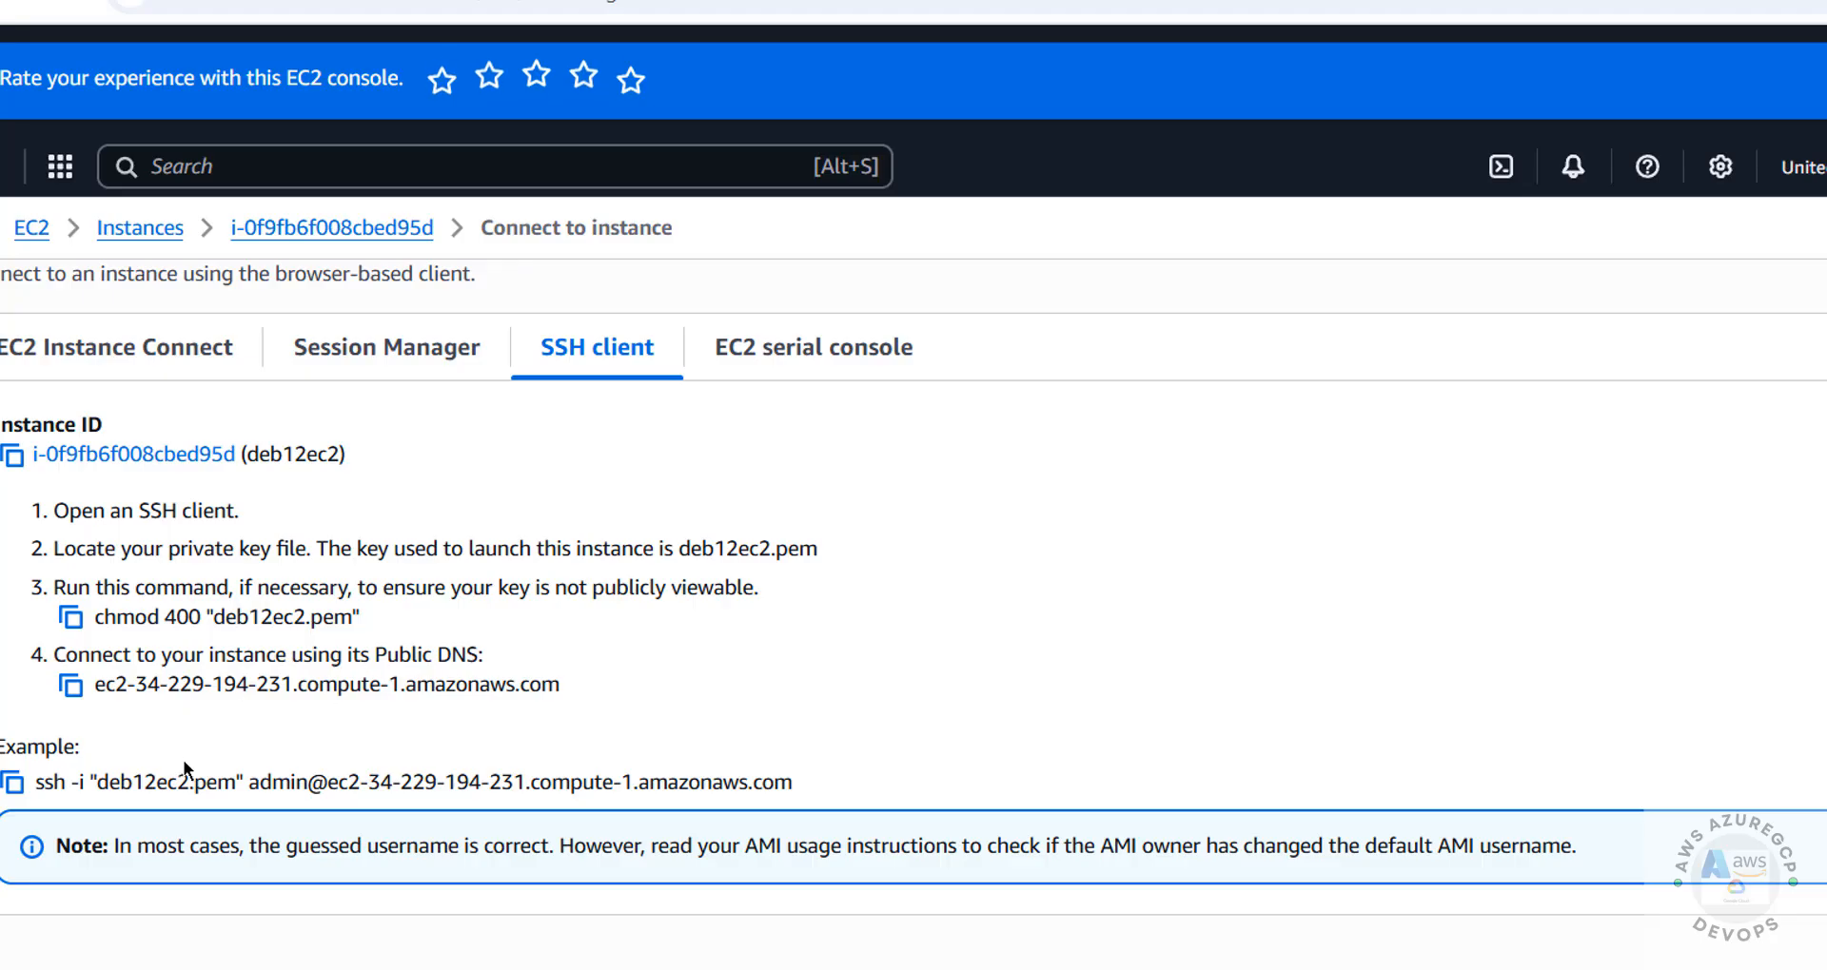
{"action": "left_click_drag", "start_coordinate": [131, 781], "coordinate": [255, 777]}
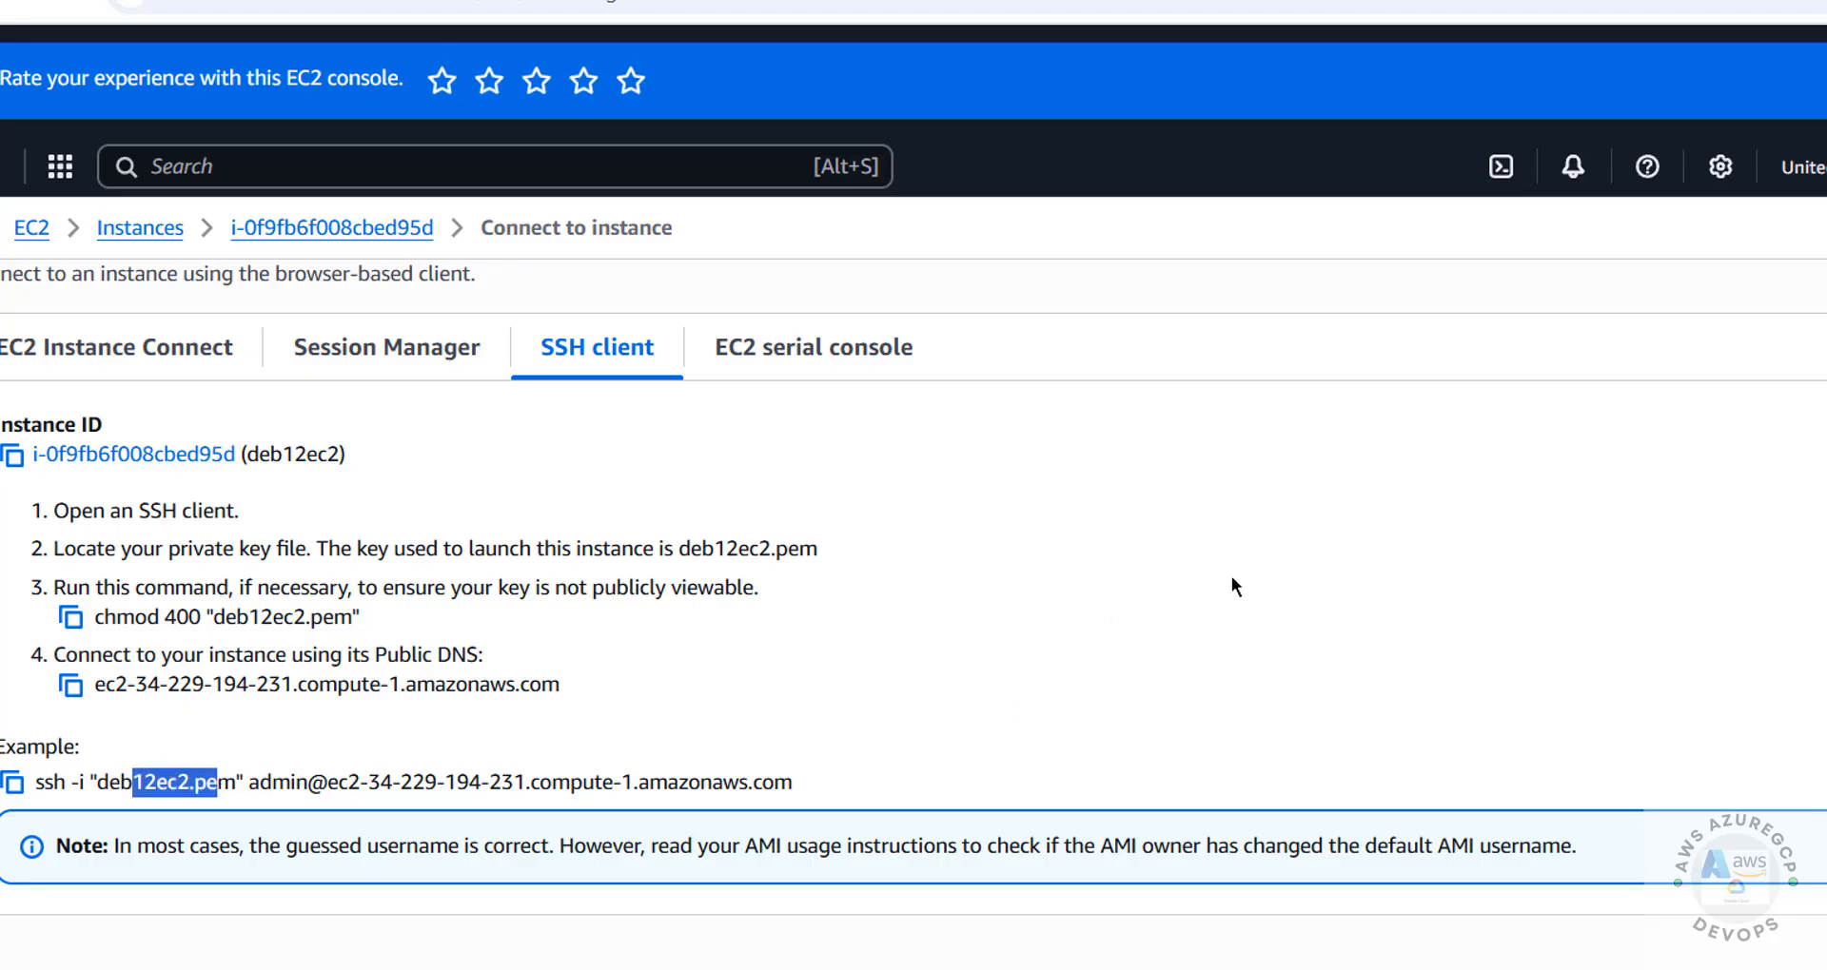
{"action": "key", "text": "alt+Tab"}
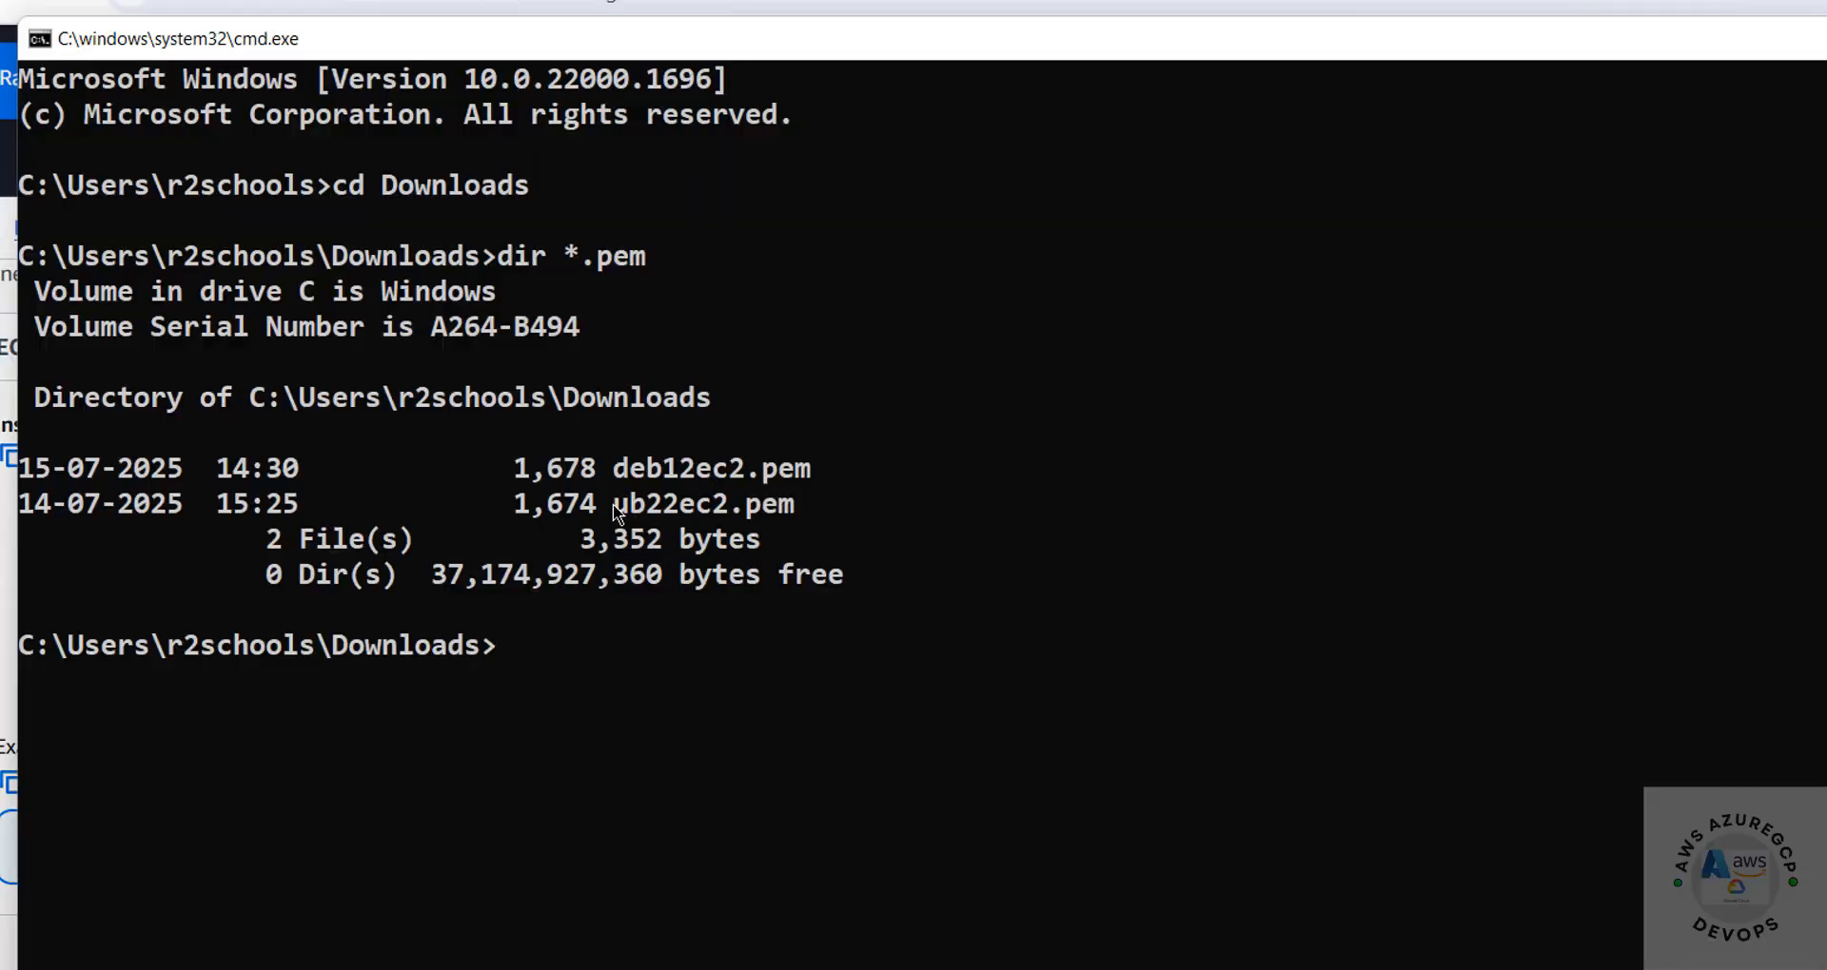
{"action": "left_click_drag", "start_coordinate": [614, 467], "coordinate": [801, 474]}
{"action": "key", "text": "ctrl+c"}
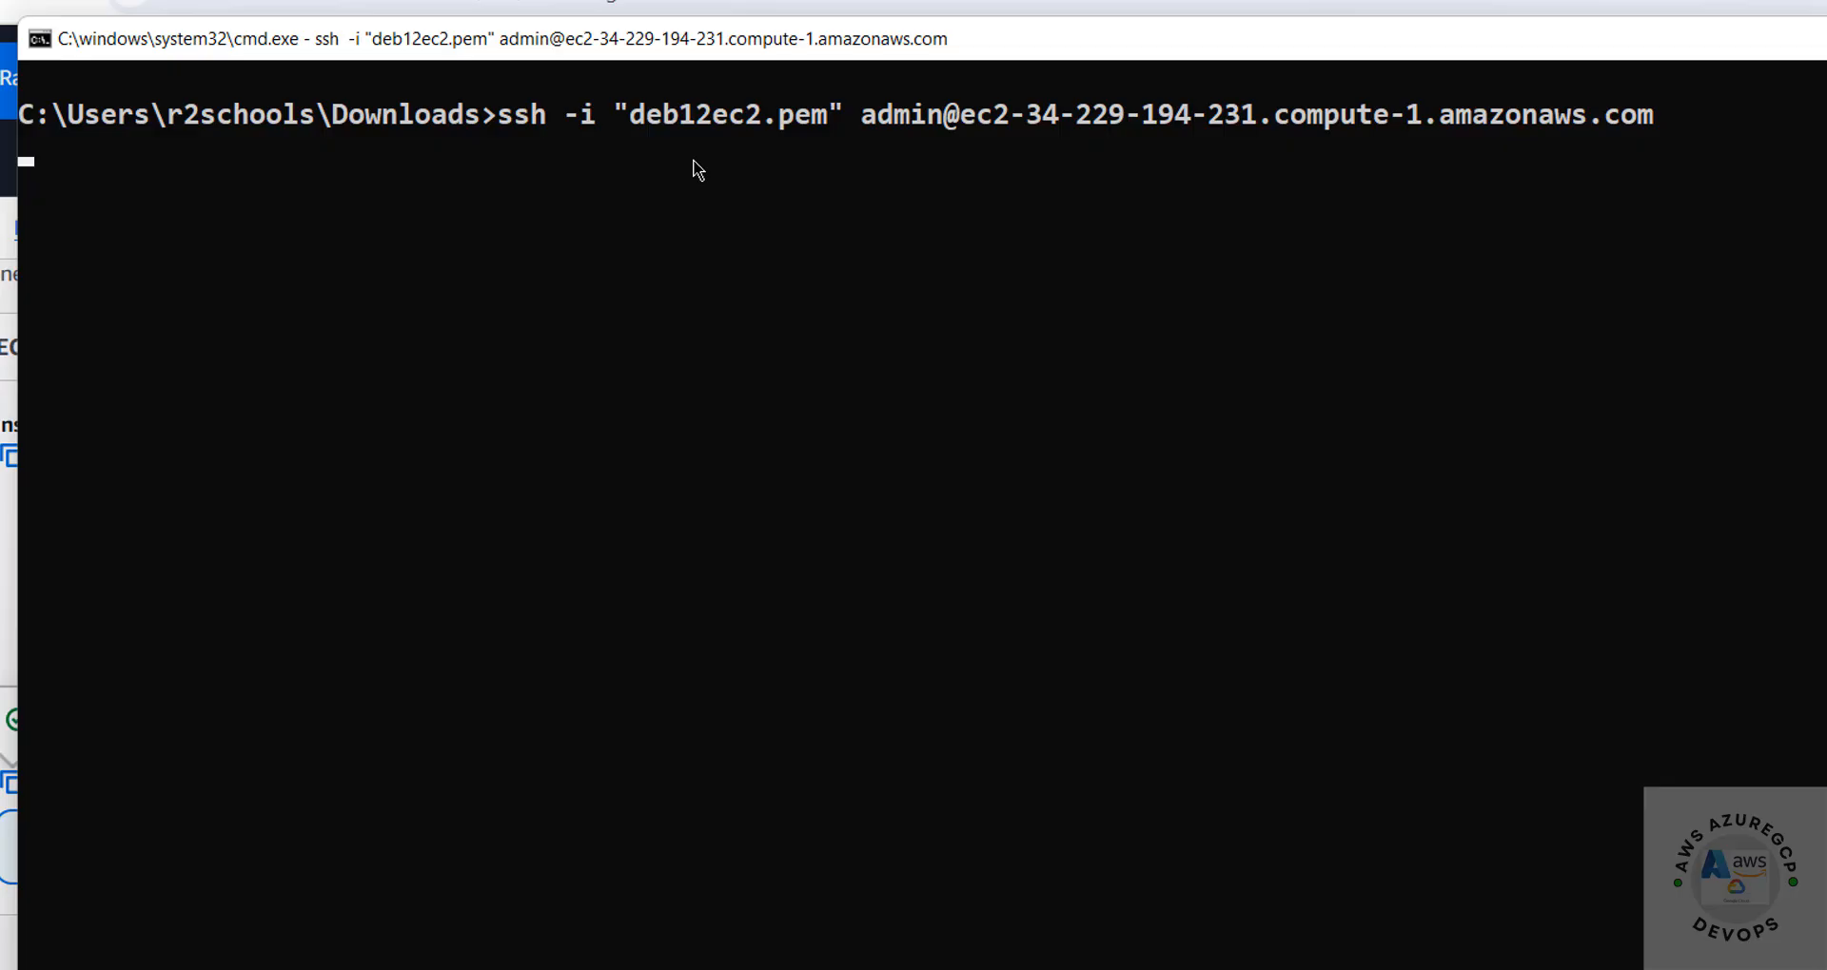
{"action": "type", "text": "yes"}
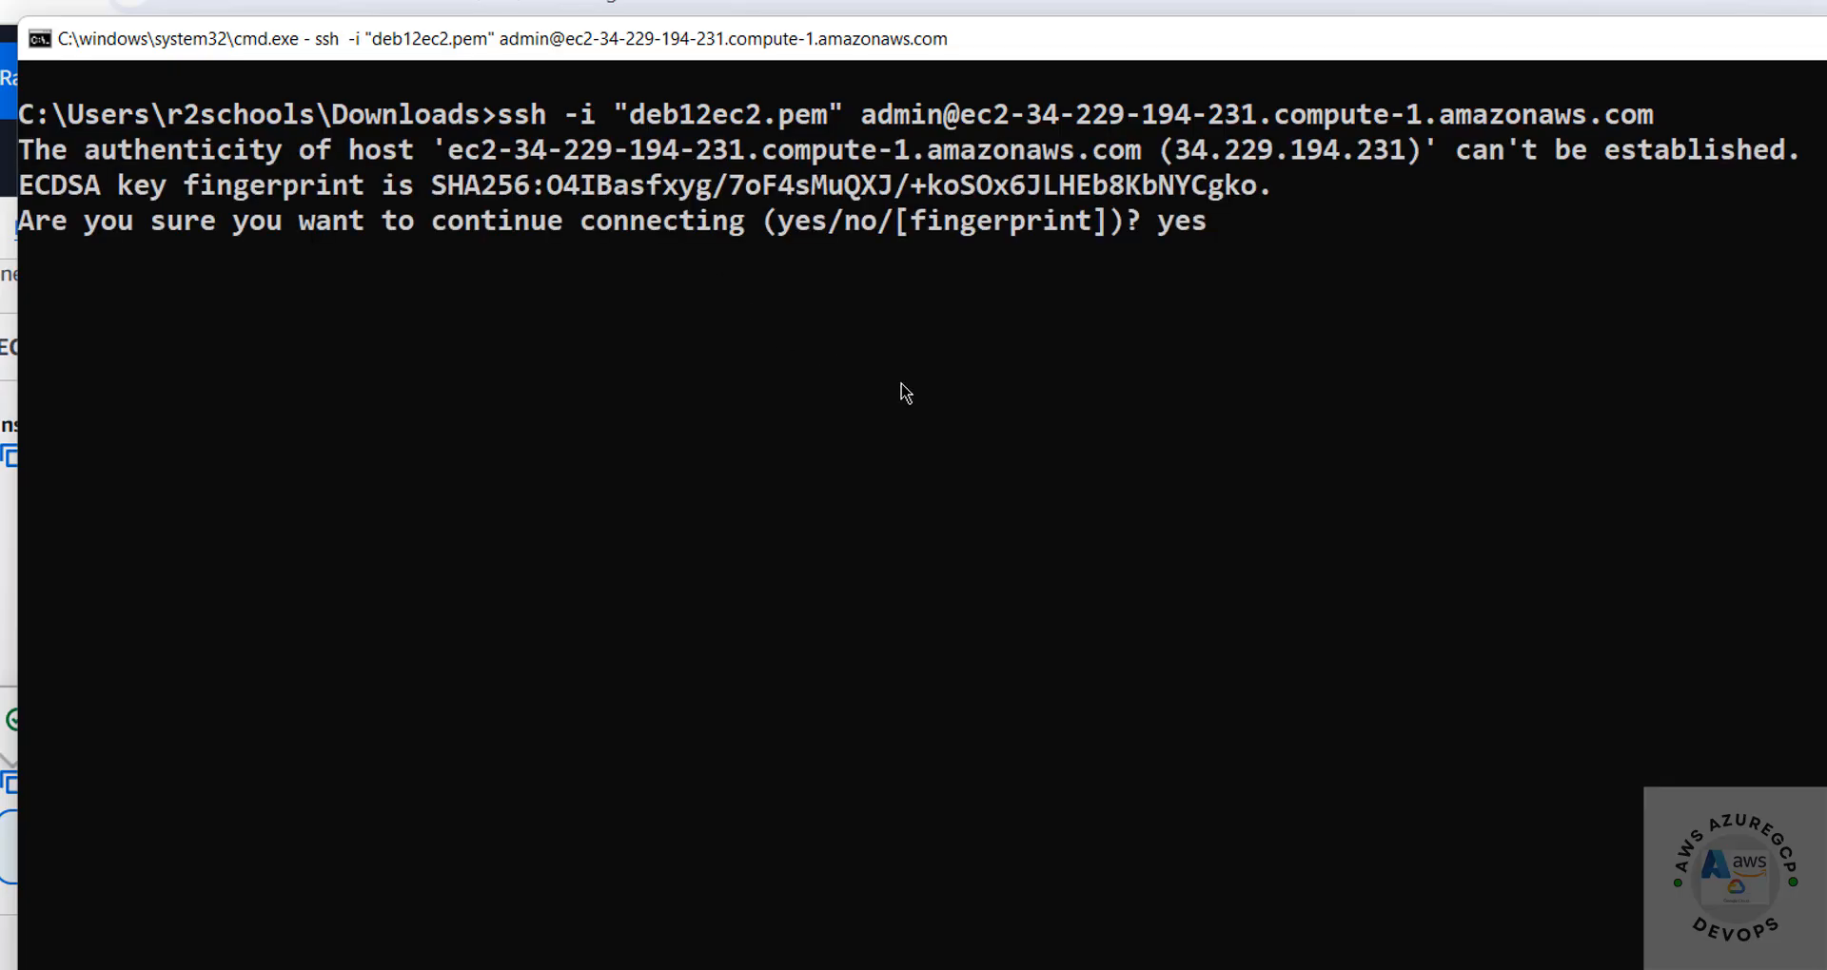
{"action": "key", "text": "Return"}
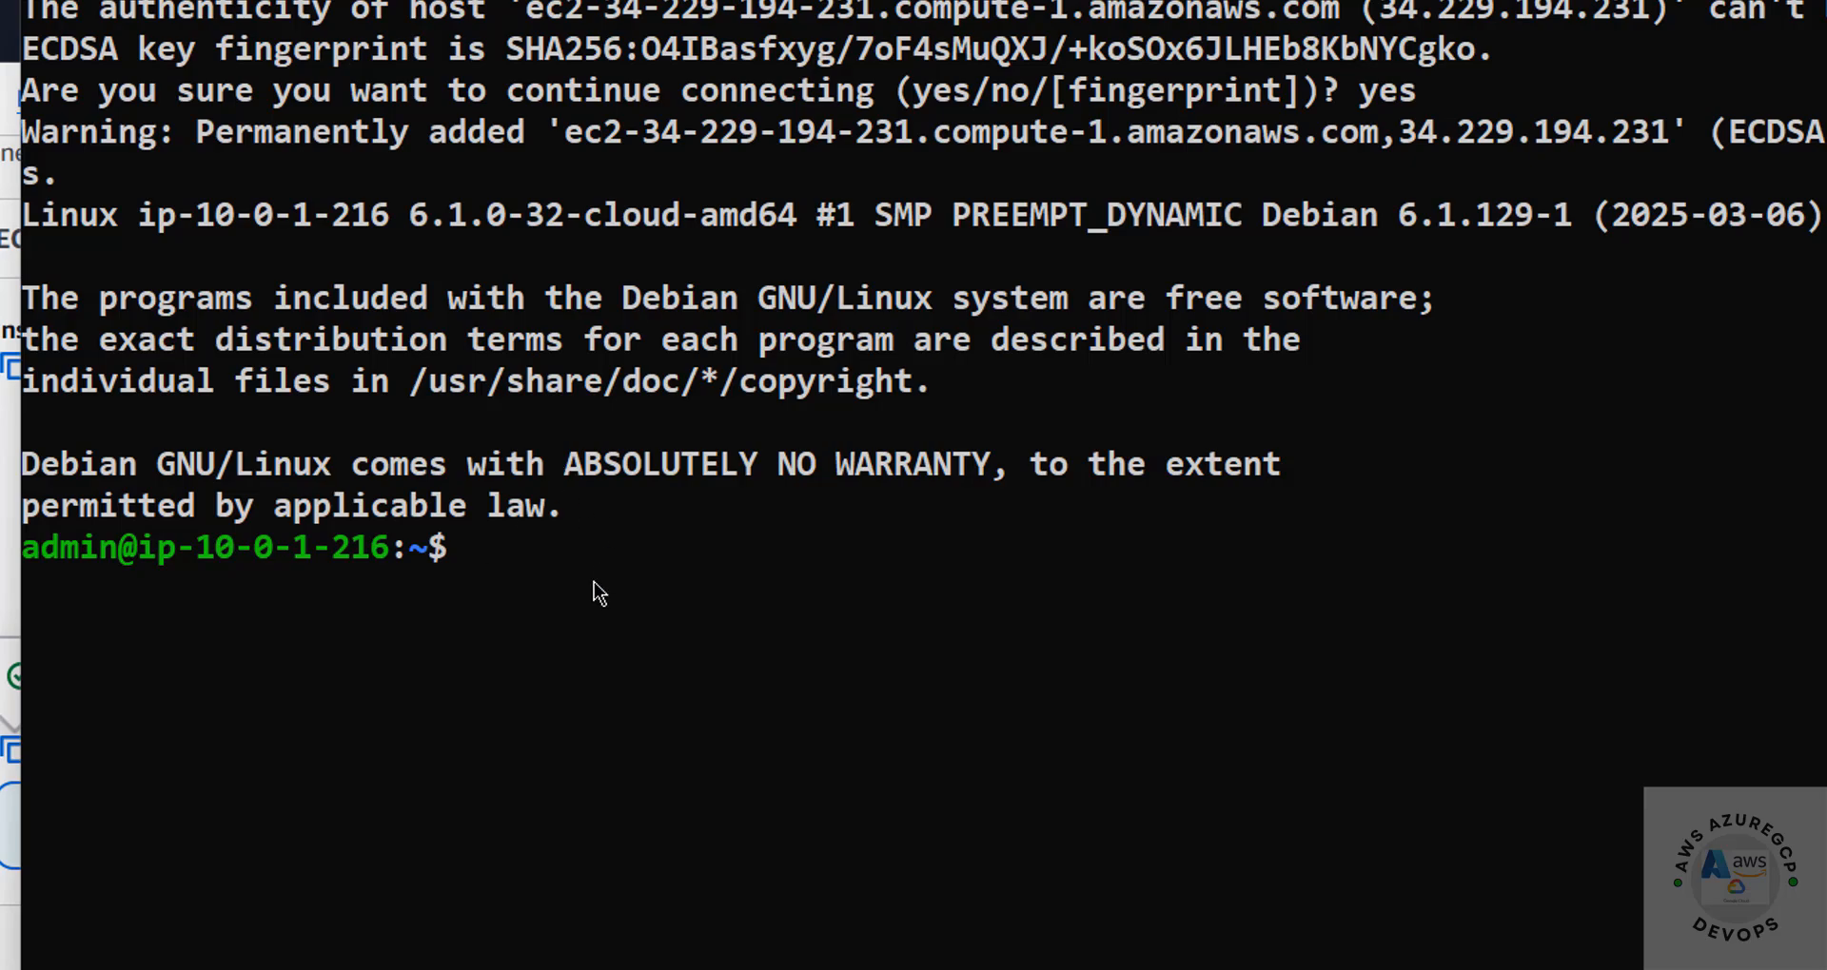
Display the contents of /etc/os-release with more to check the Debian version, and clear the terminal
{"action": "type", "text": "more /etc/"}
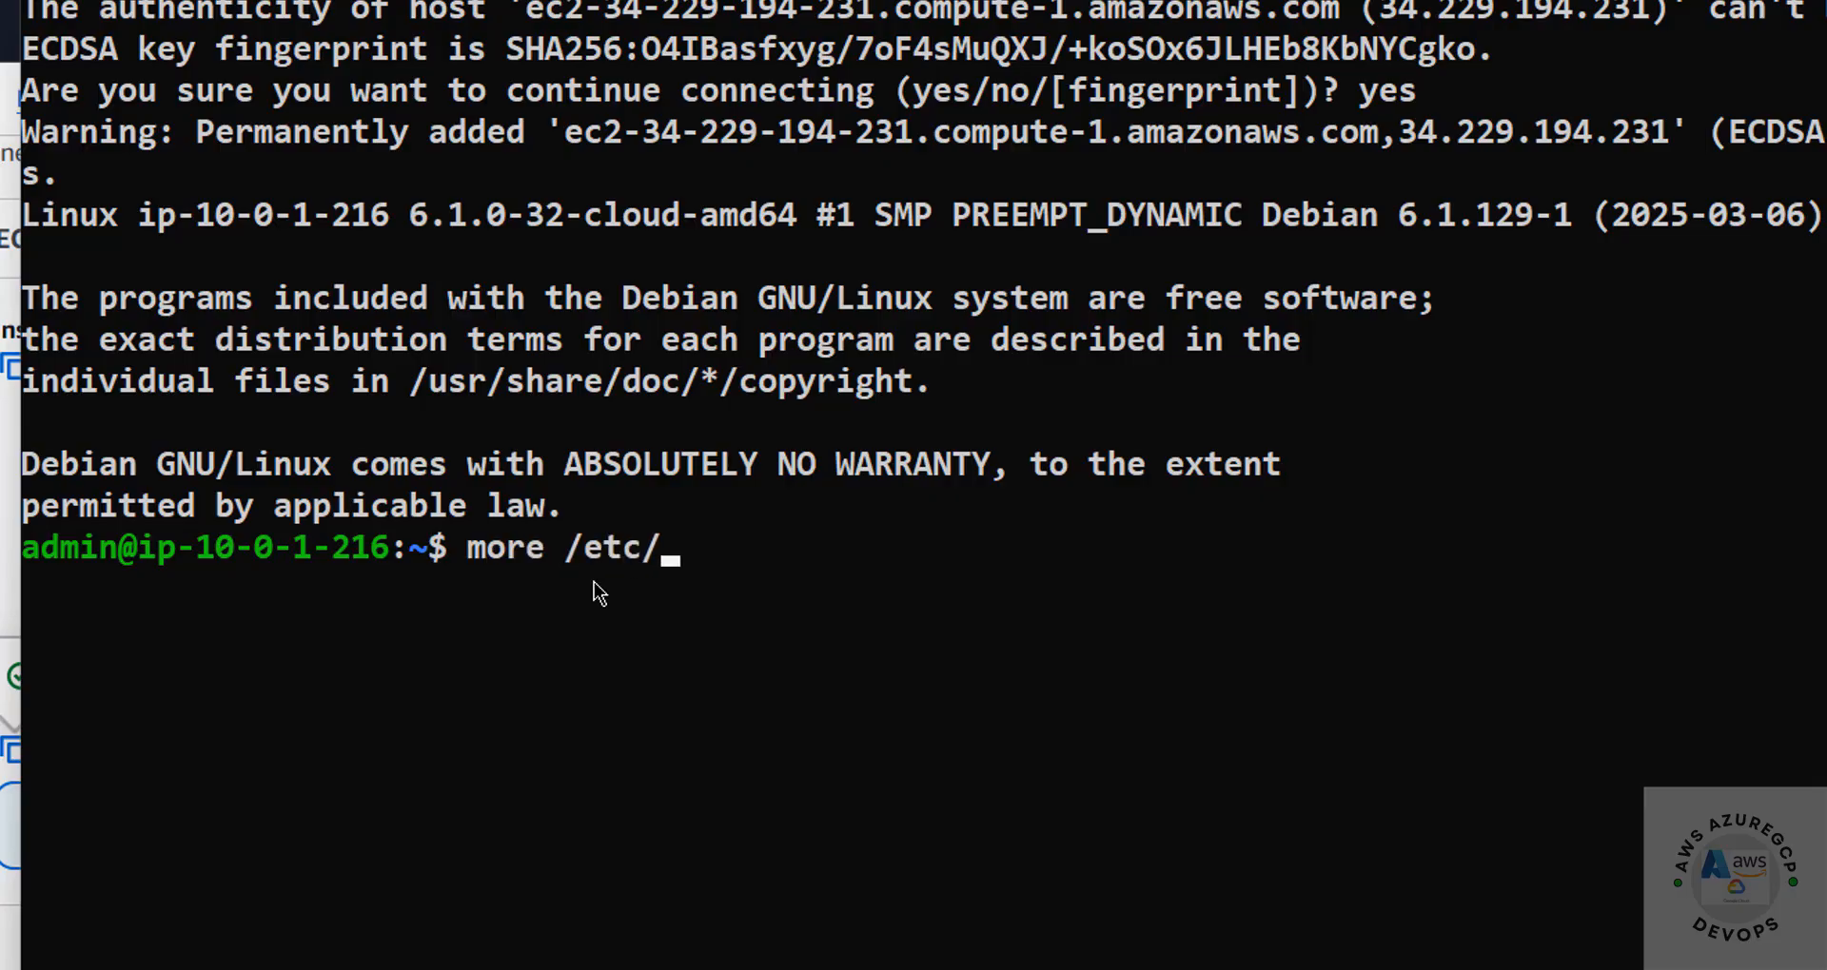
{"action": "type", "text": "os-release"}
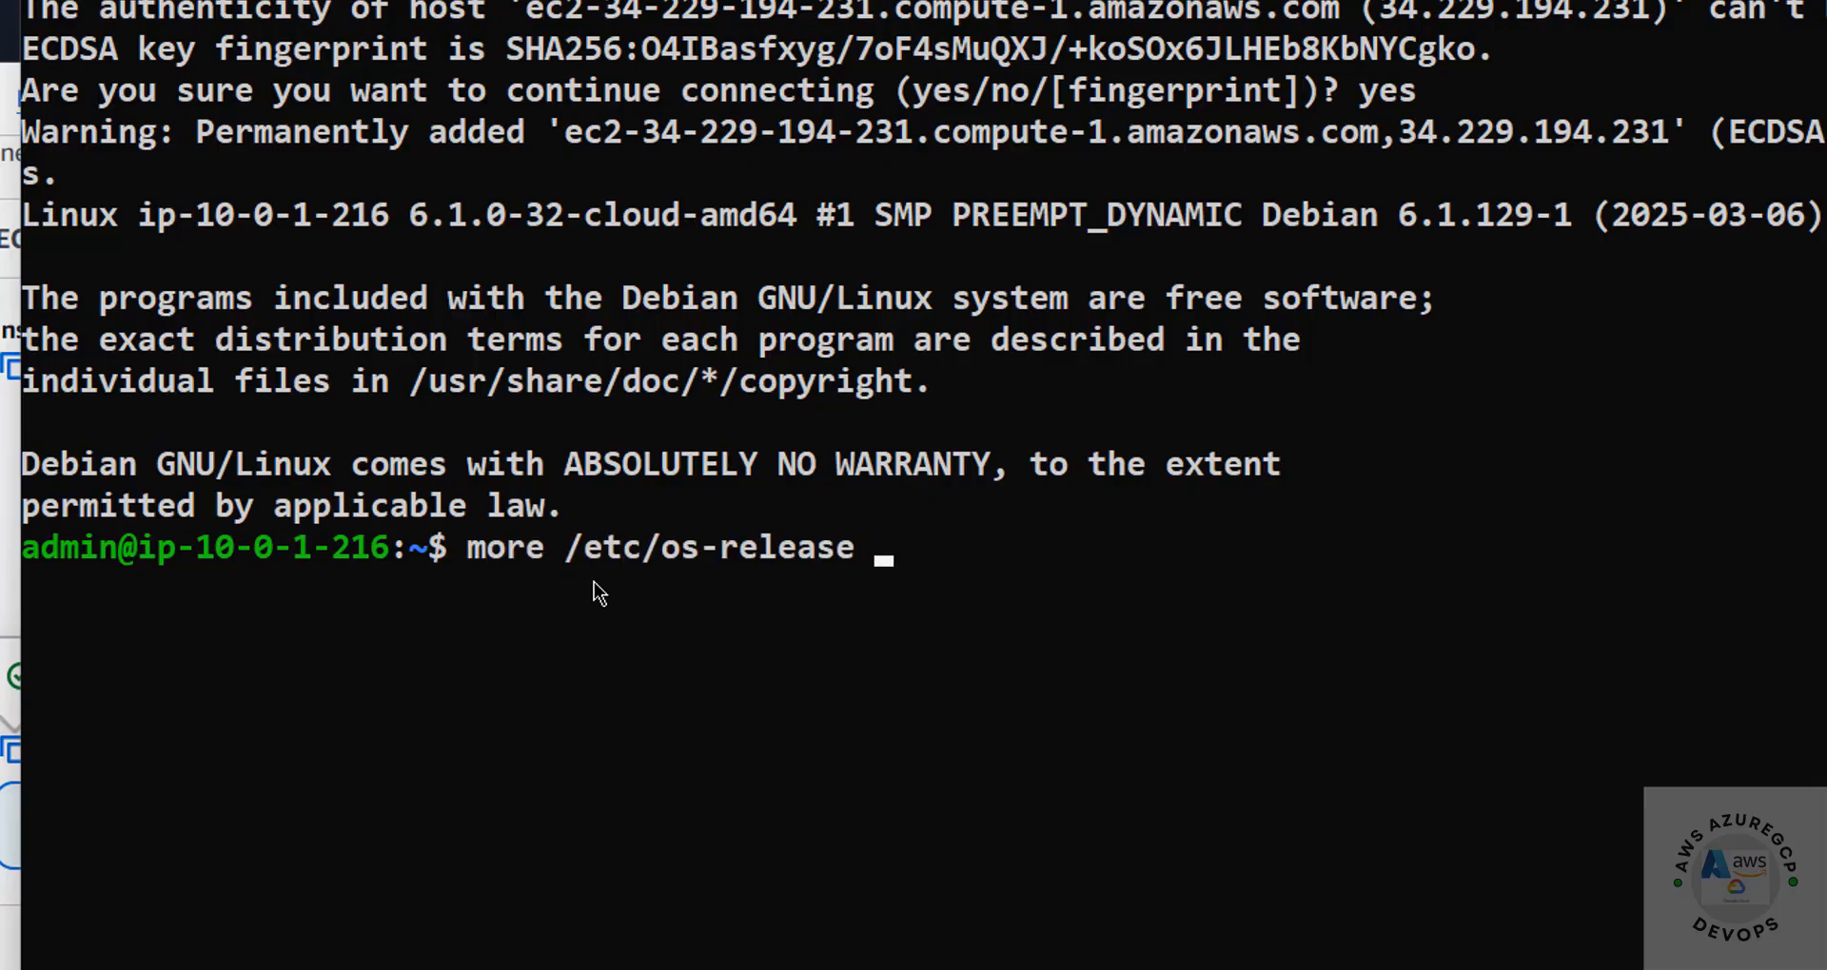
{"action": "key", "text": "Return"}
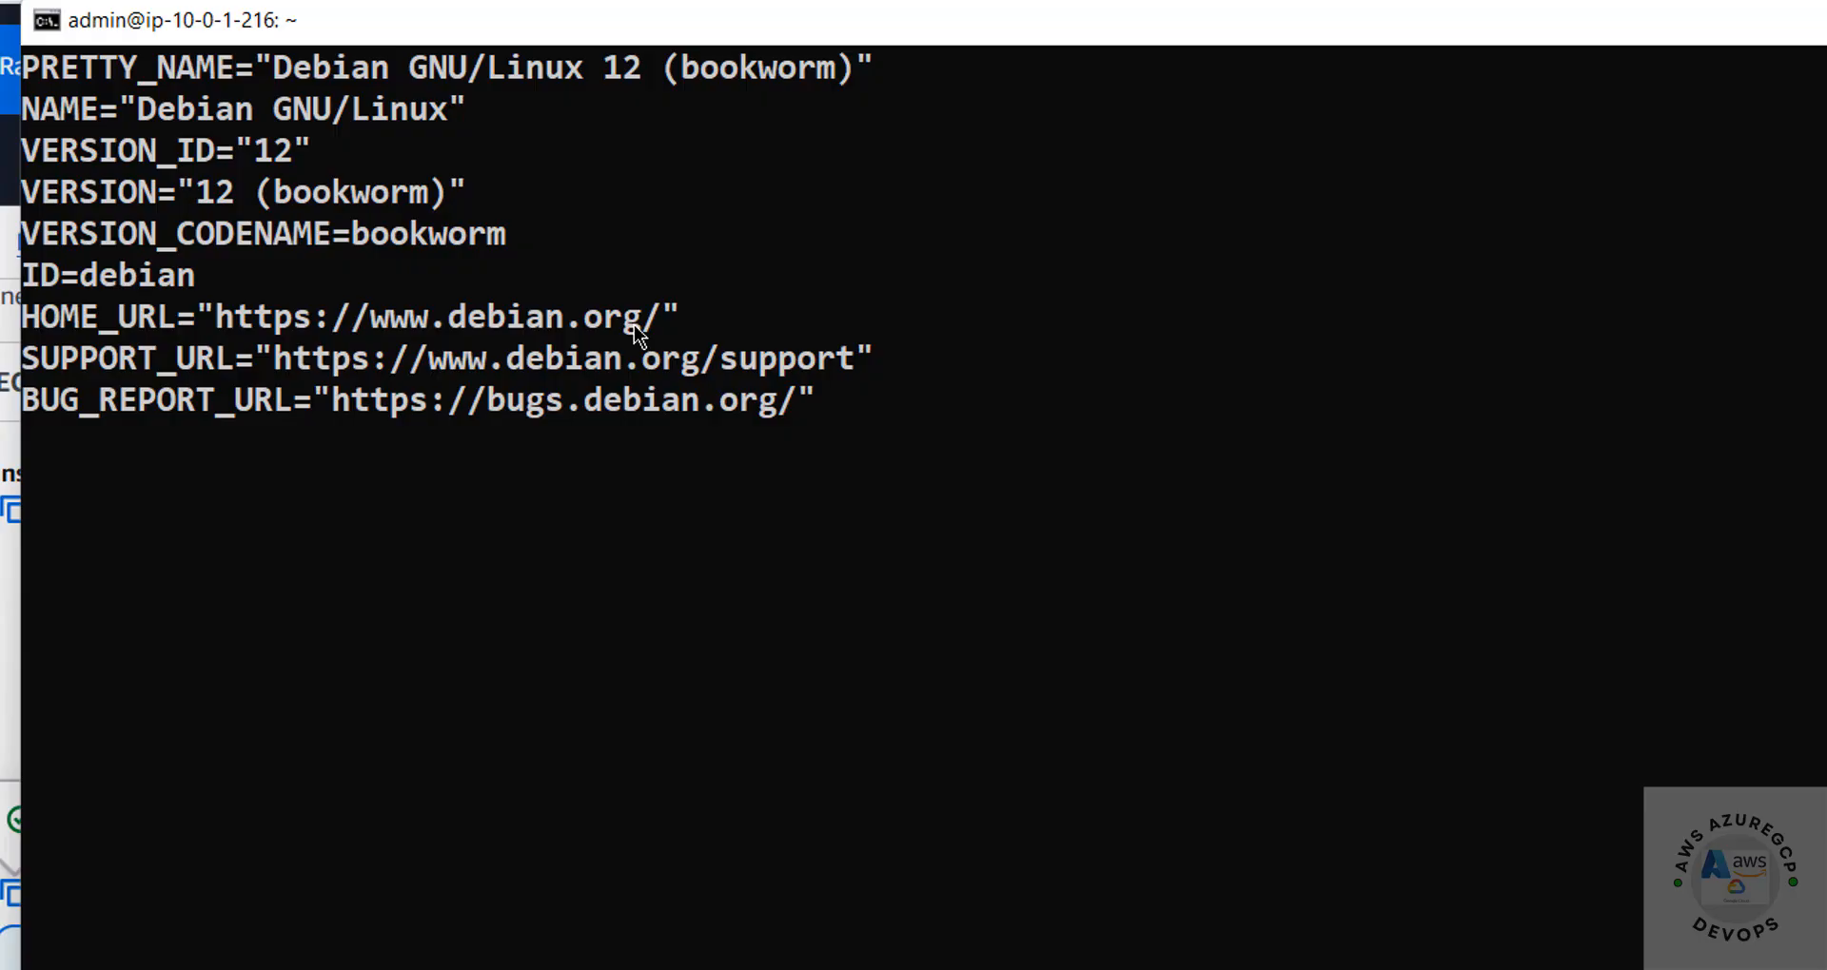
{"action": "key", "text": "ctrl+l"}
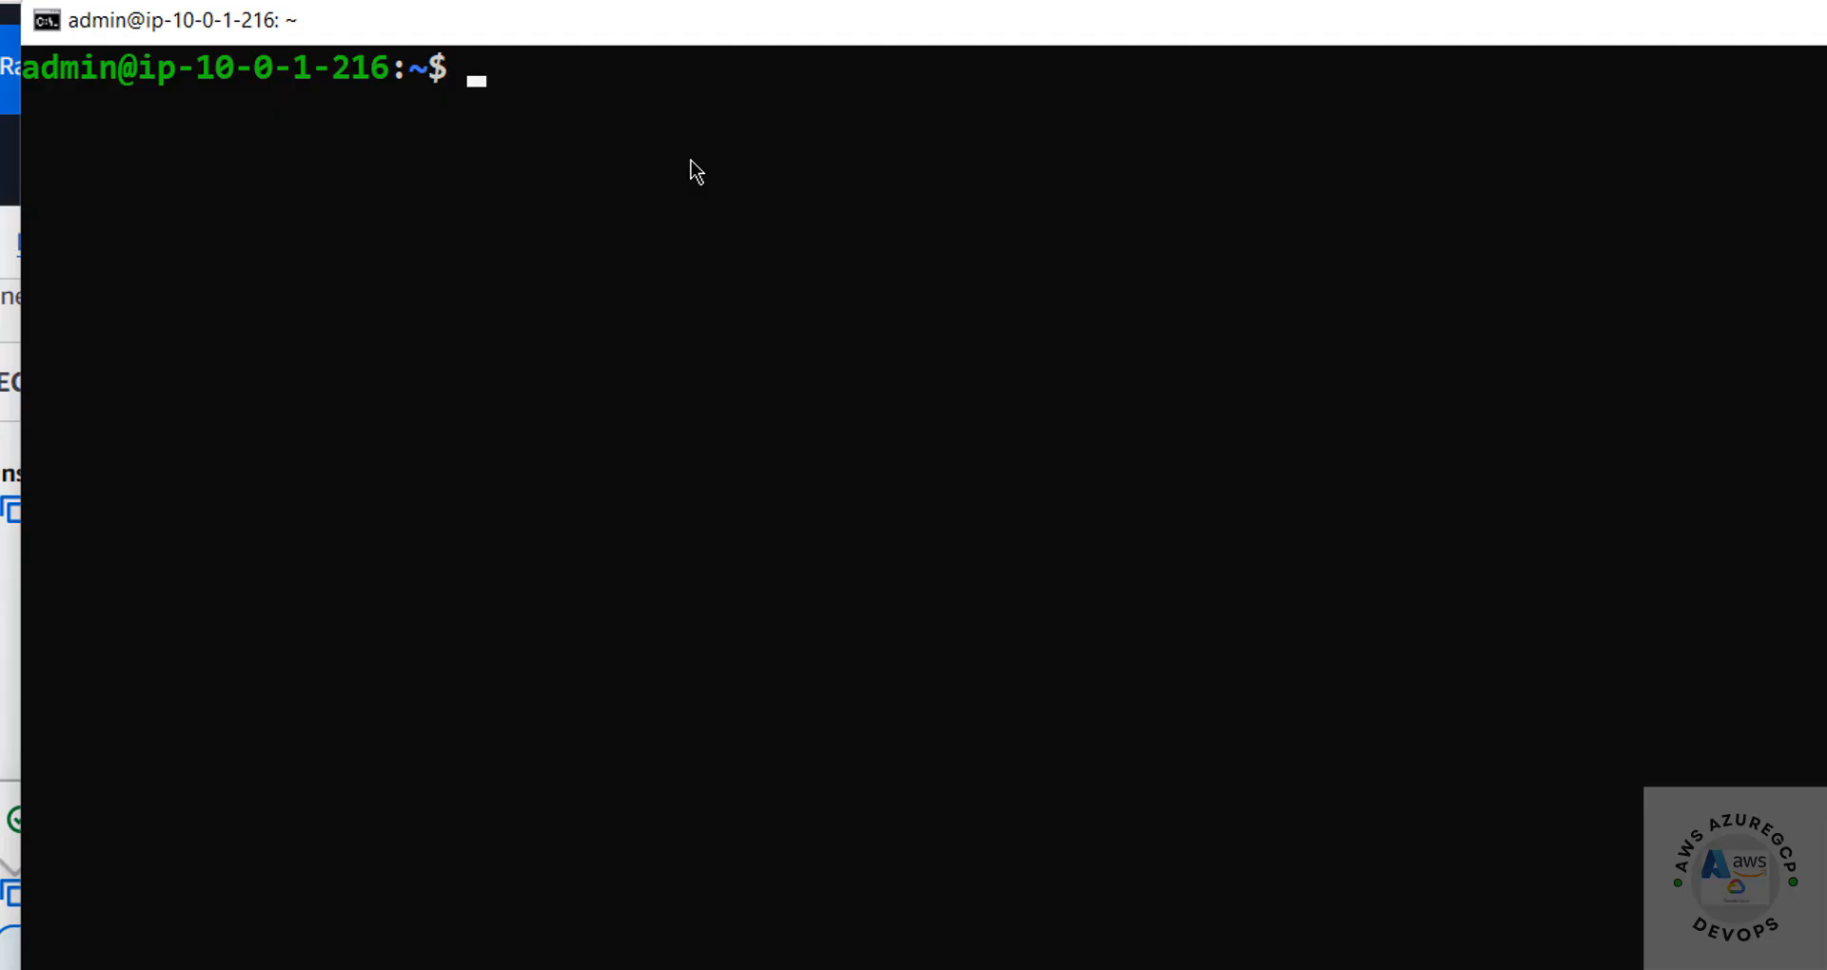
Run sudo apt update && sudo apt upgrade on the instance and agree to continue with the package upgrade
{"action": "type", "text": "sudo apt upda"}
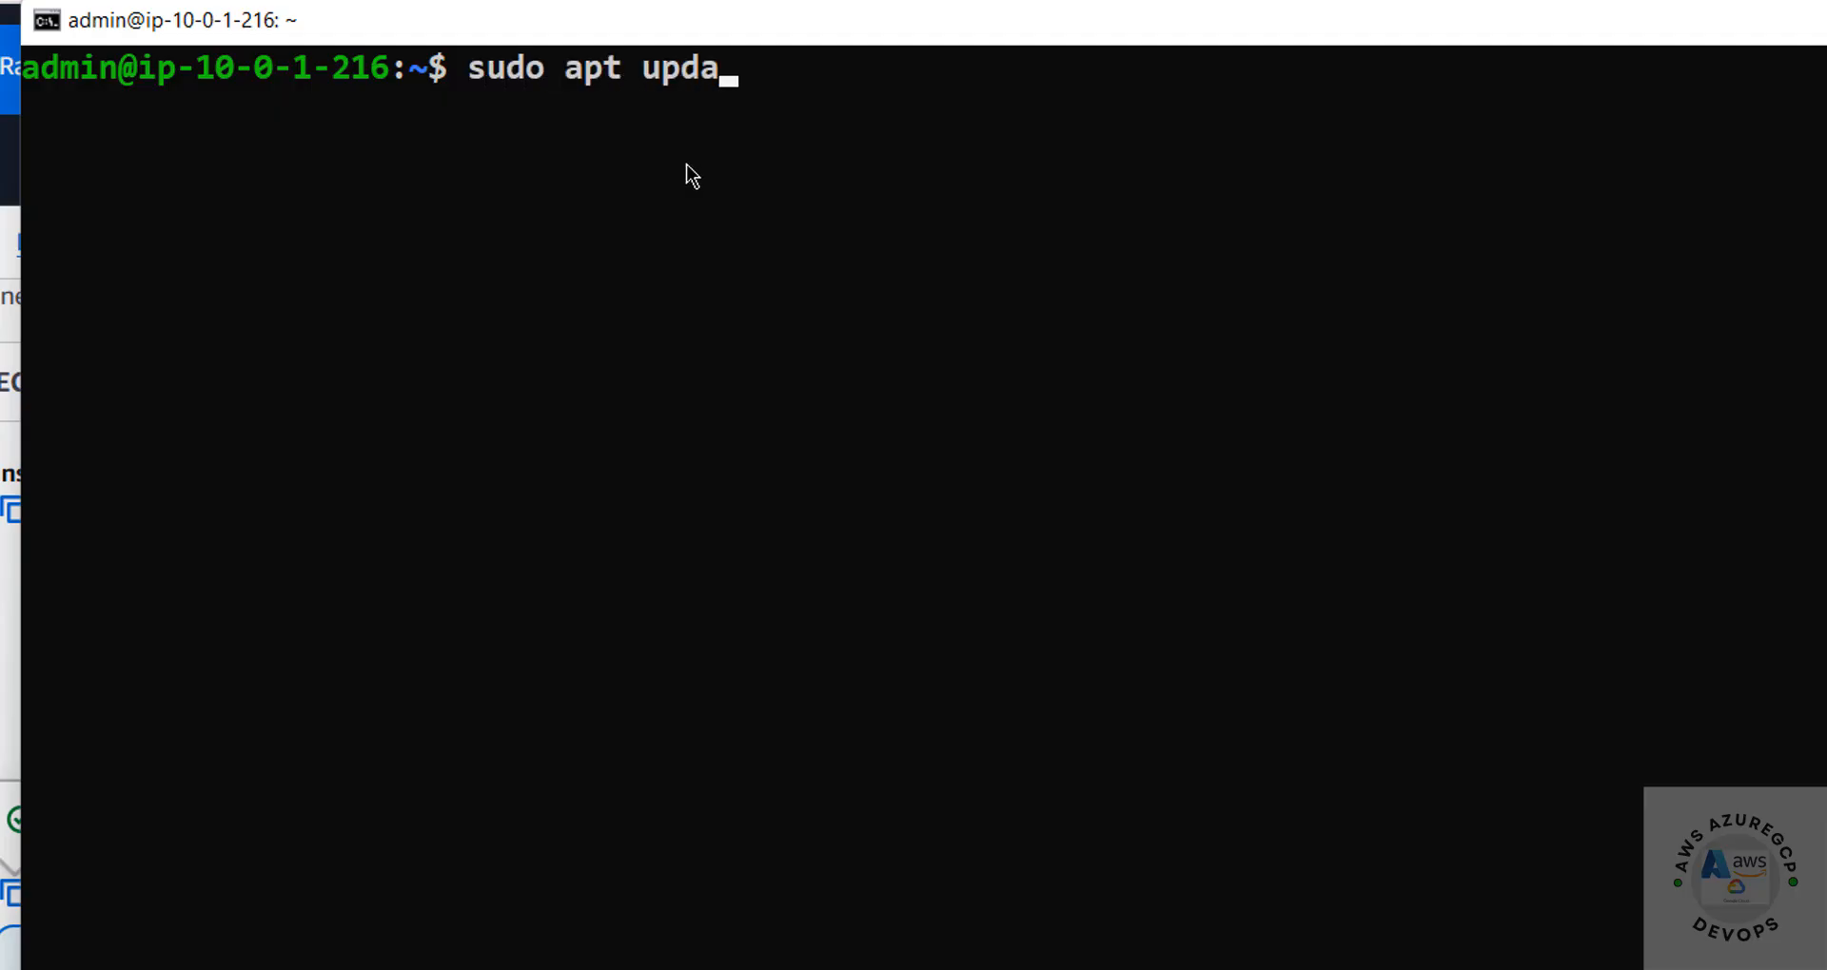
{"action": "type", "text": "te && sudo a"}
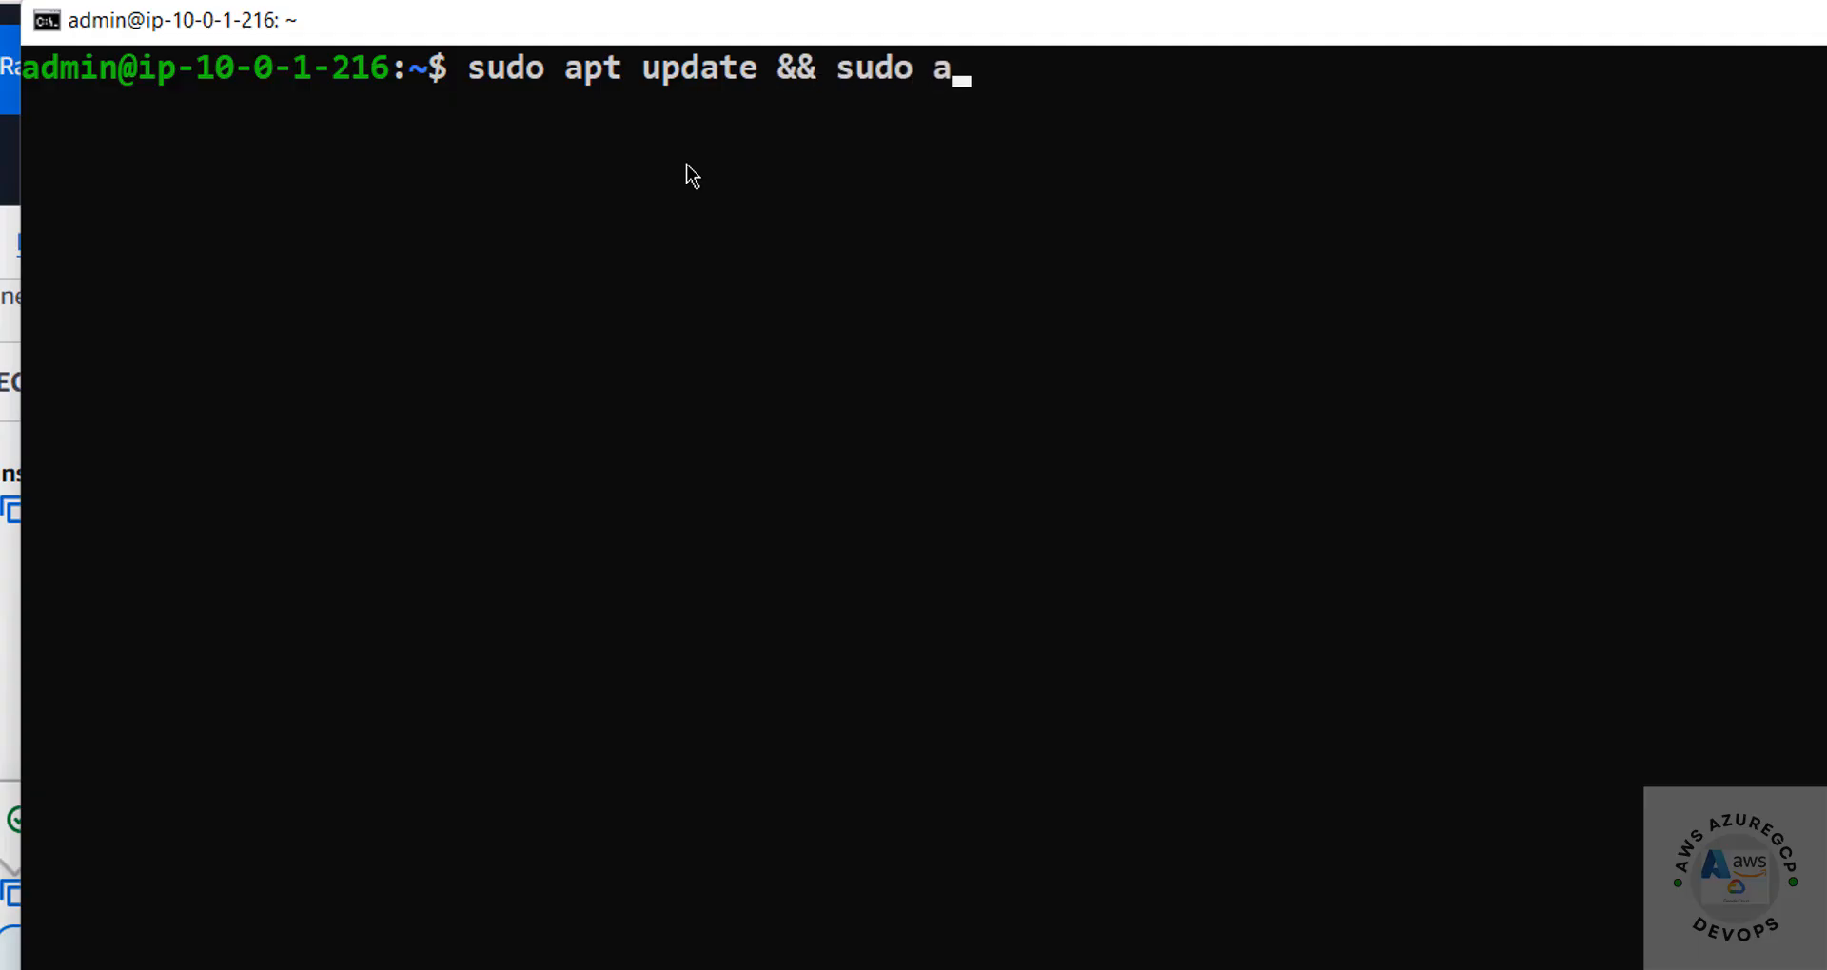
{"action": "type", "text": "pt u"}
{"action": "type", "text": "pgrade"}
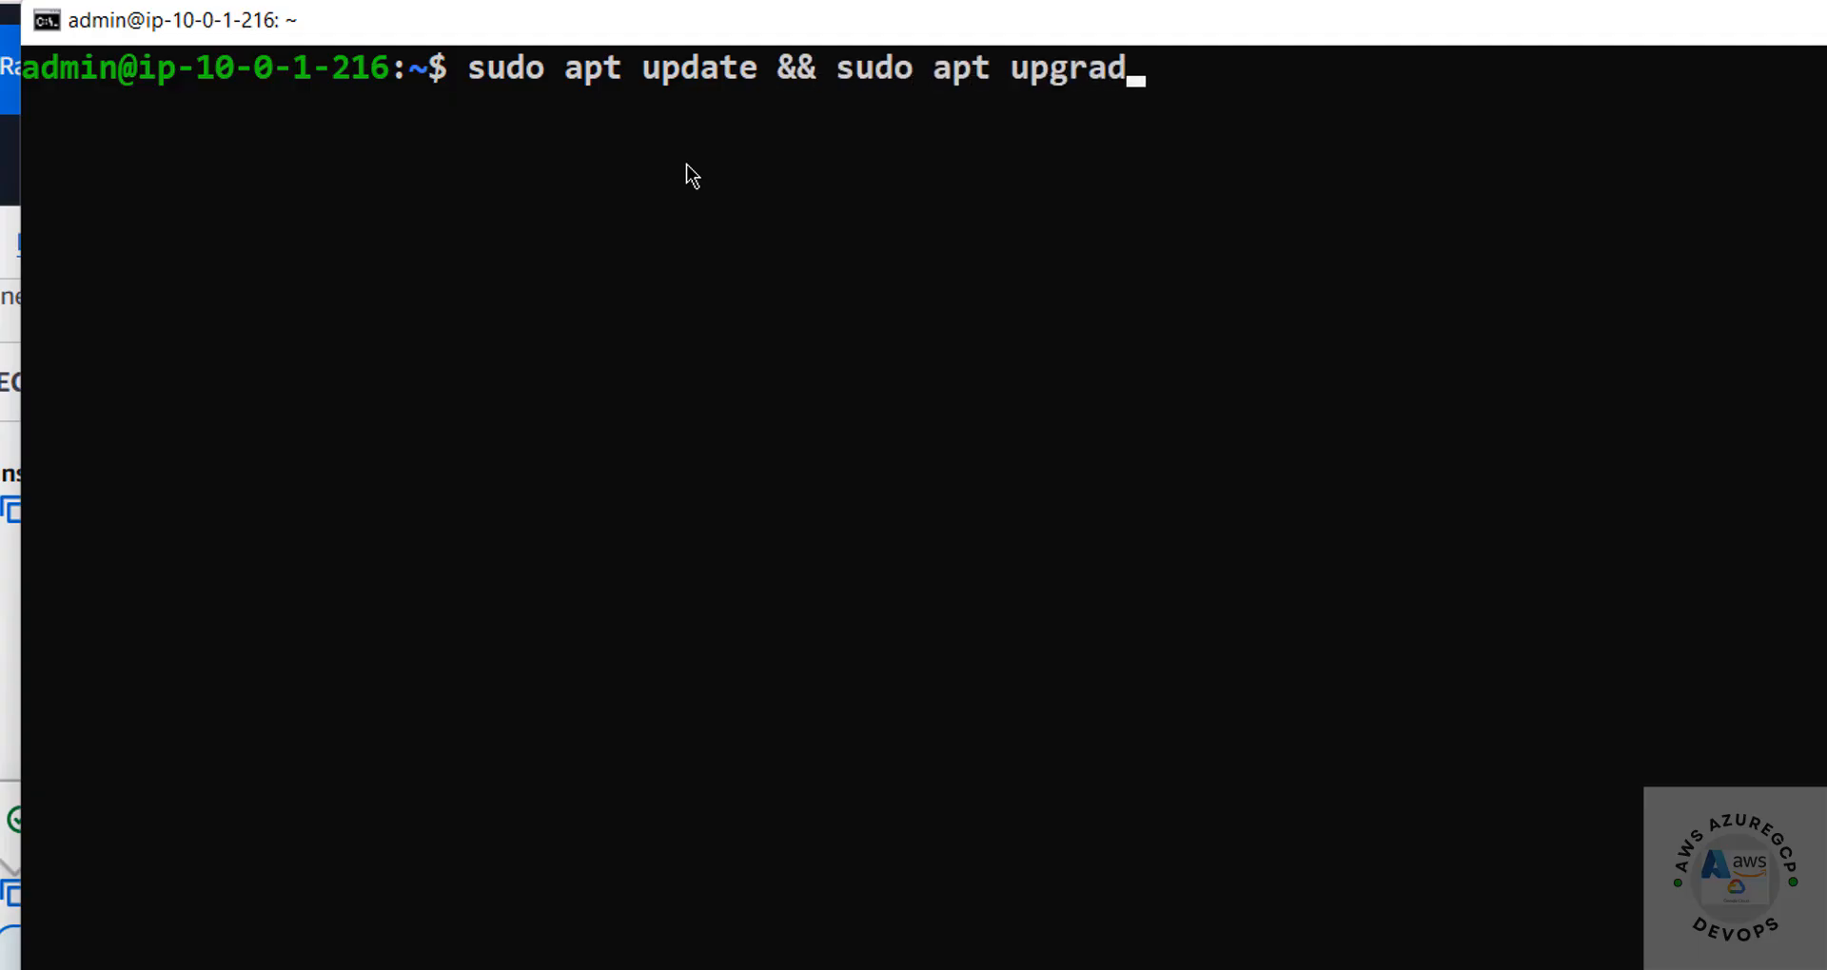
{"action": "key", "text": "Return"}
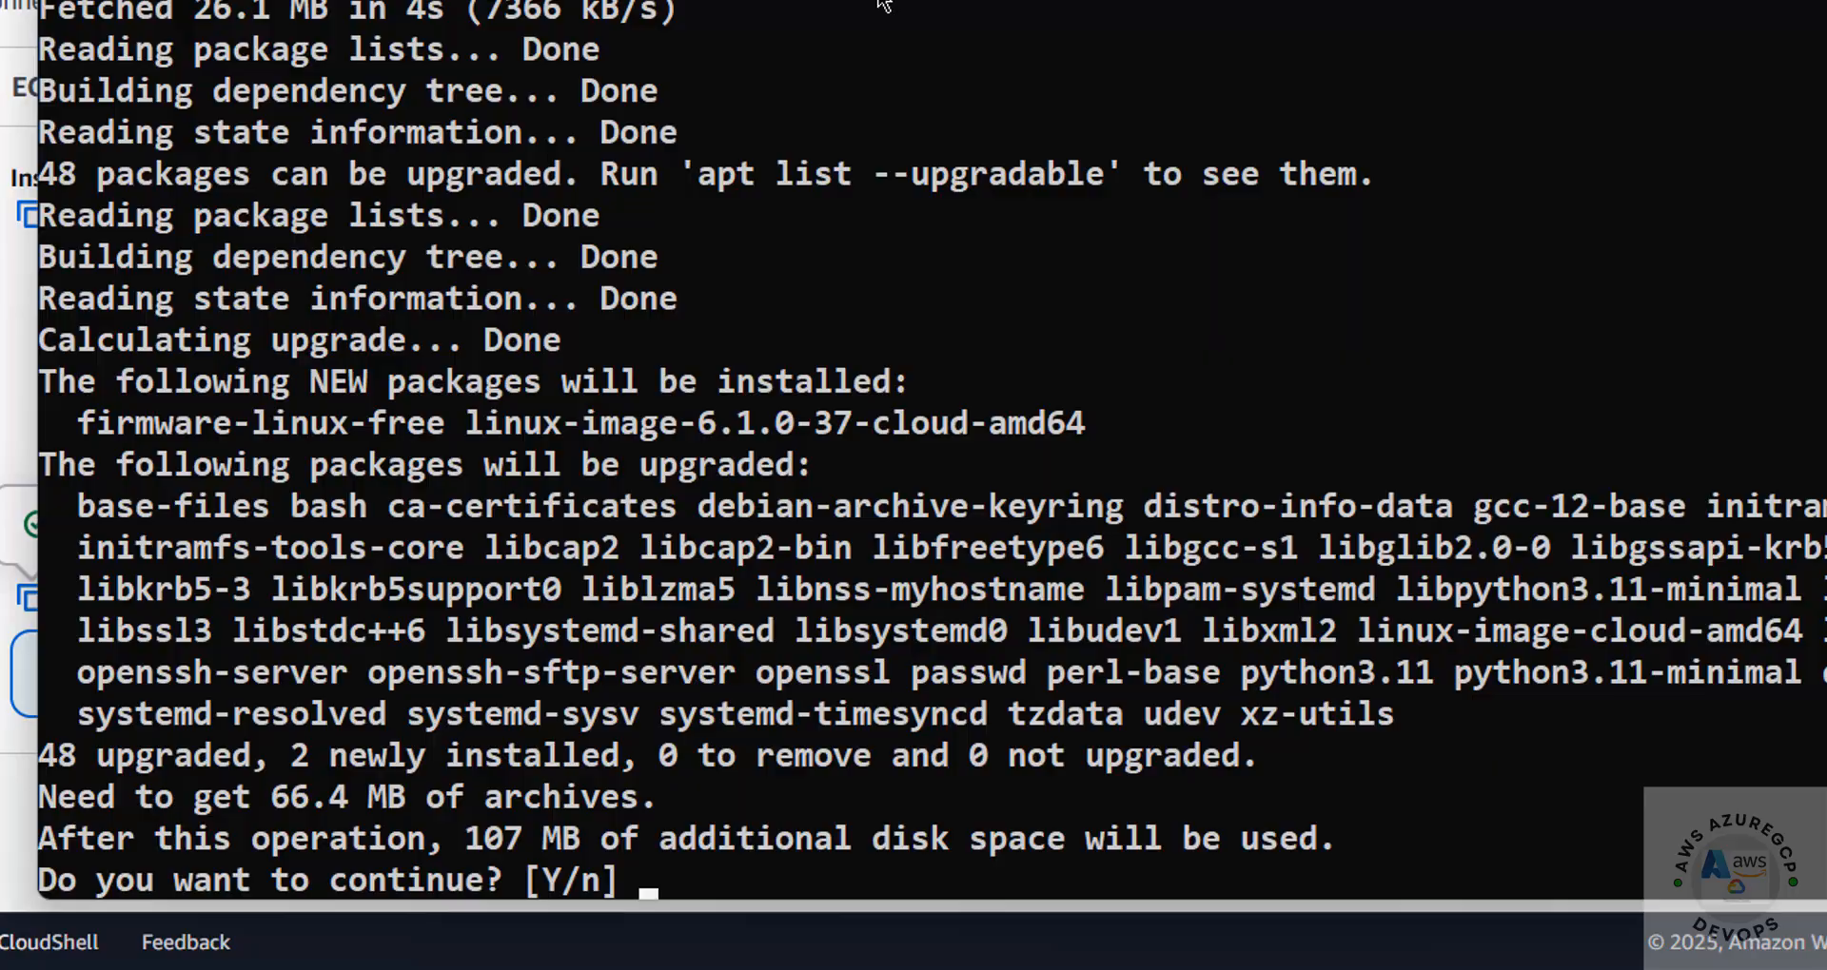
{"action": "type", "text": "y"}
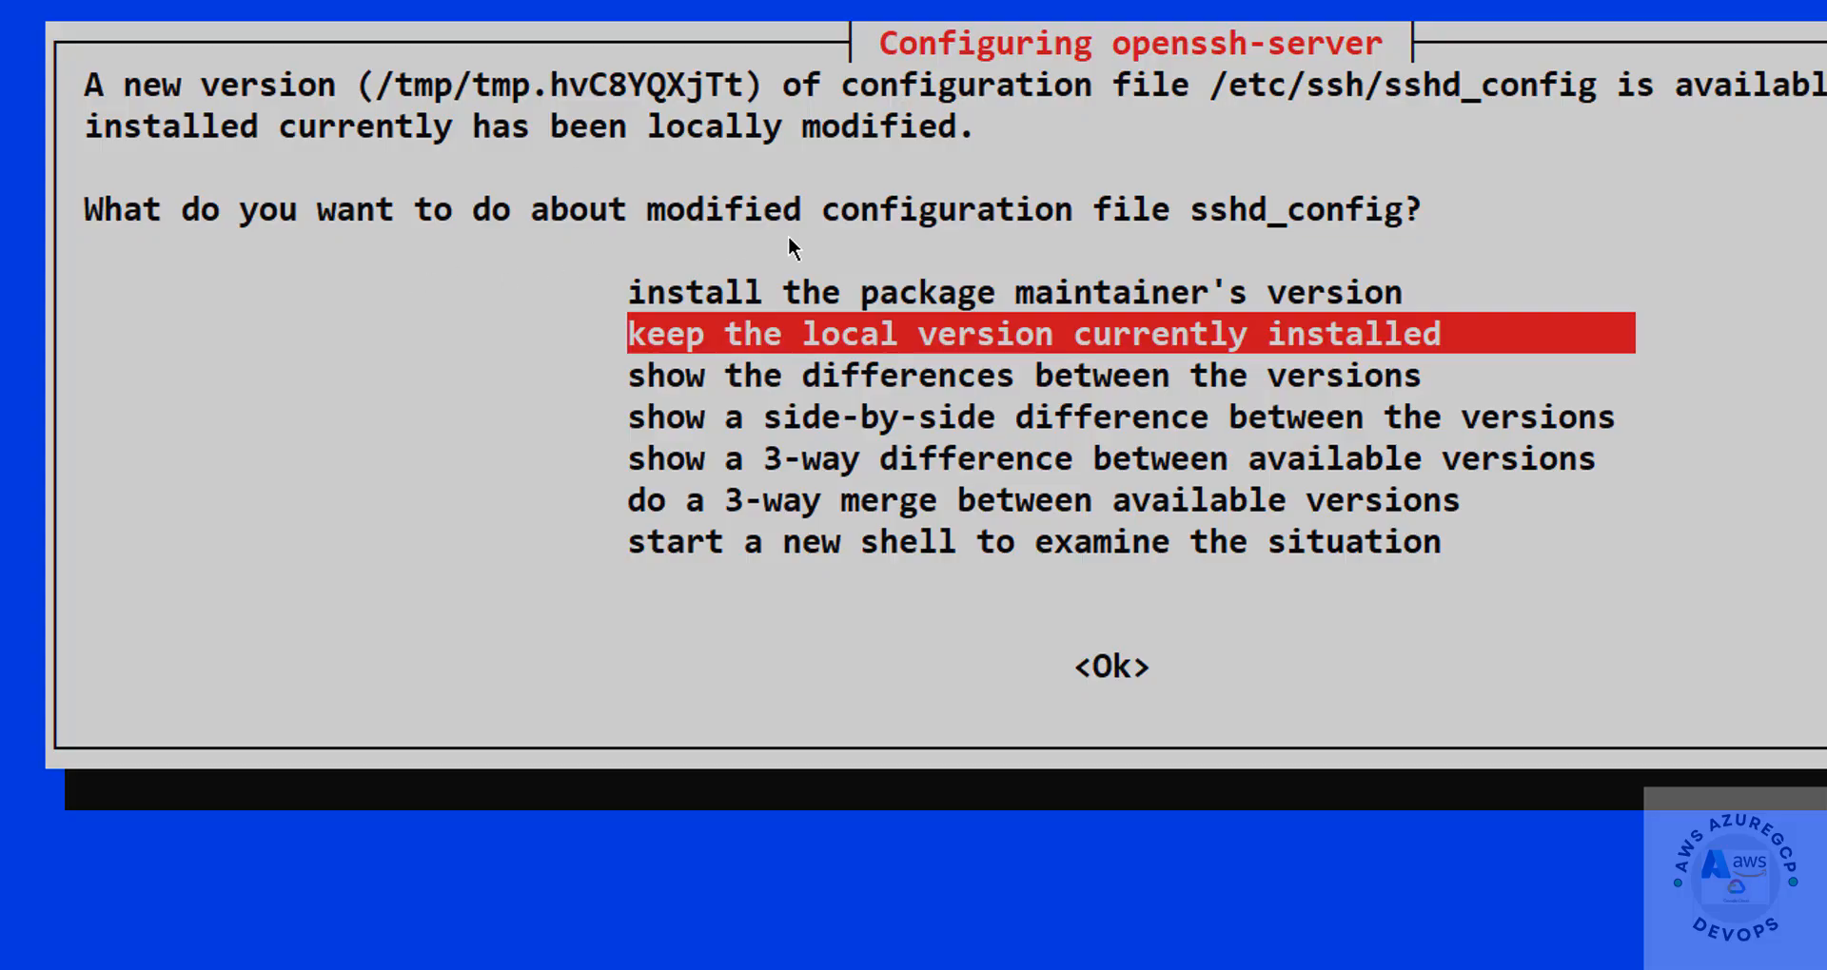
Keep the locally installed version of sshd_config for openssh-server, and clear the terminal once the upgrade finishes
{"action": "key", "text": "Tab"}
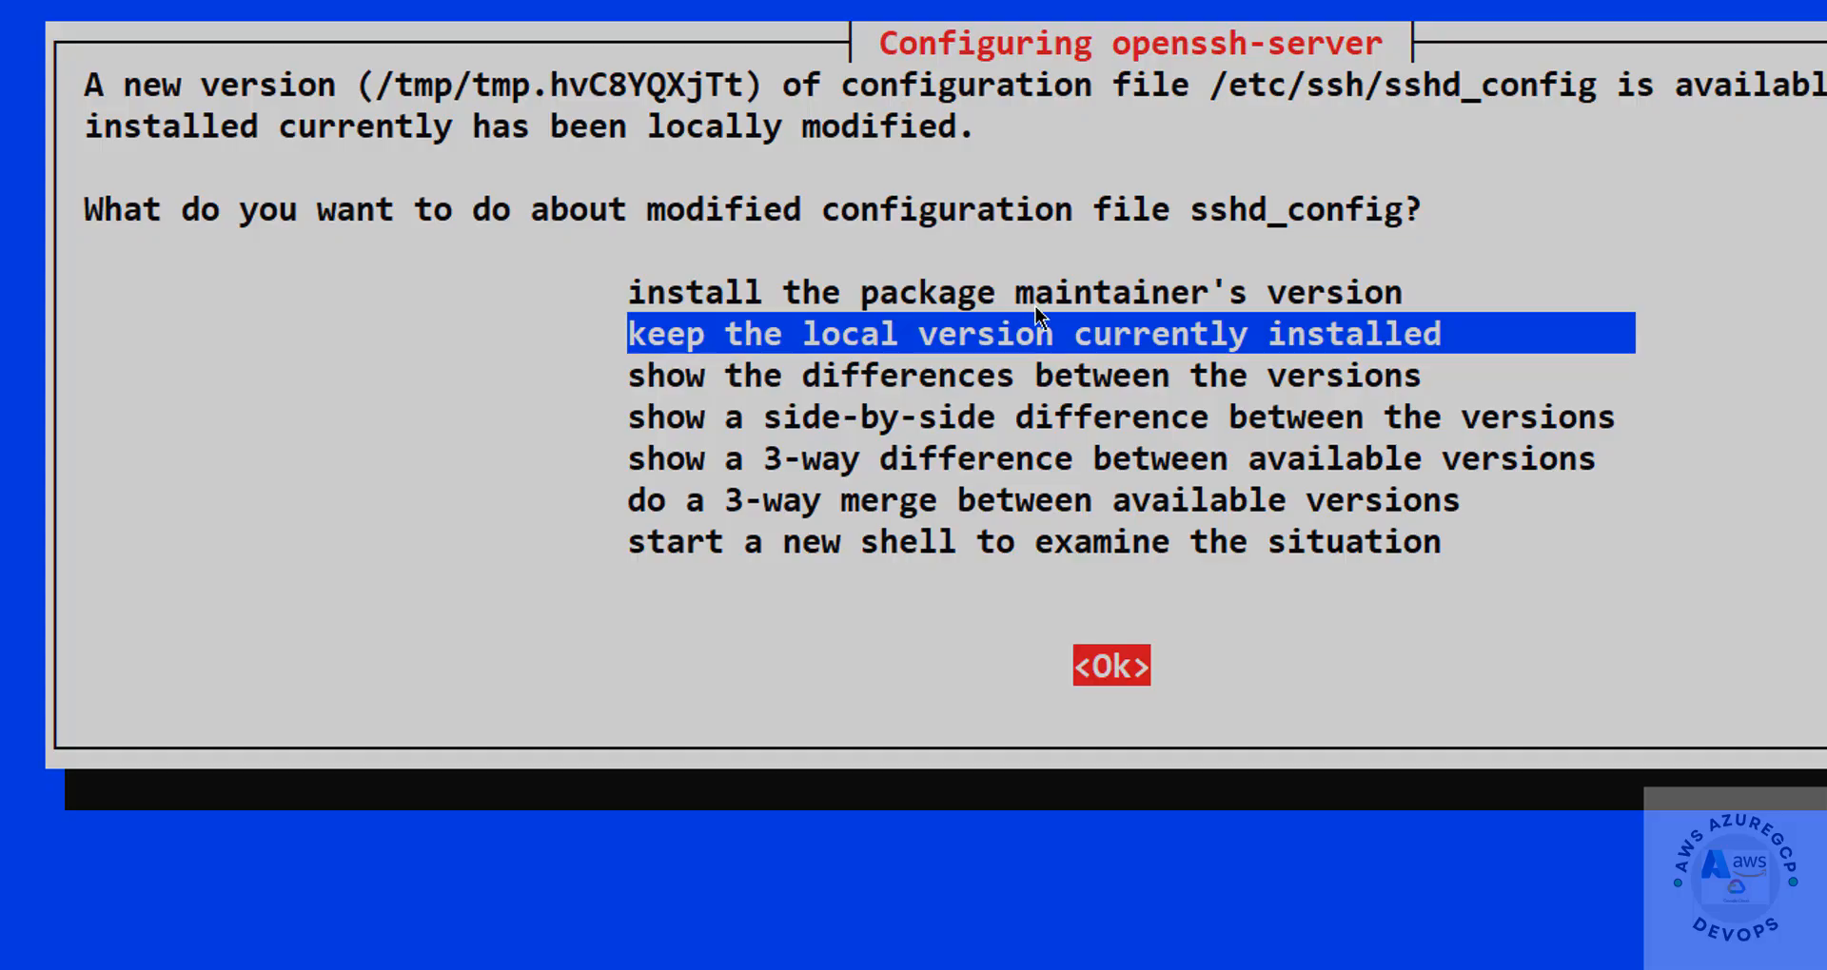
{"action": "key", "text": "Return"}
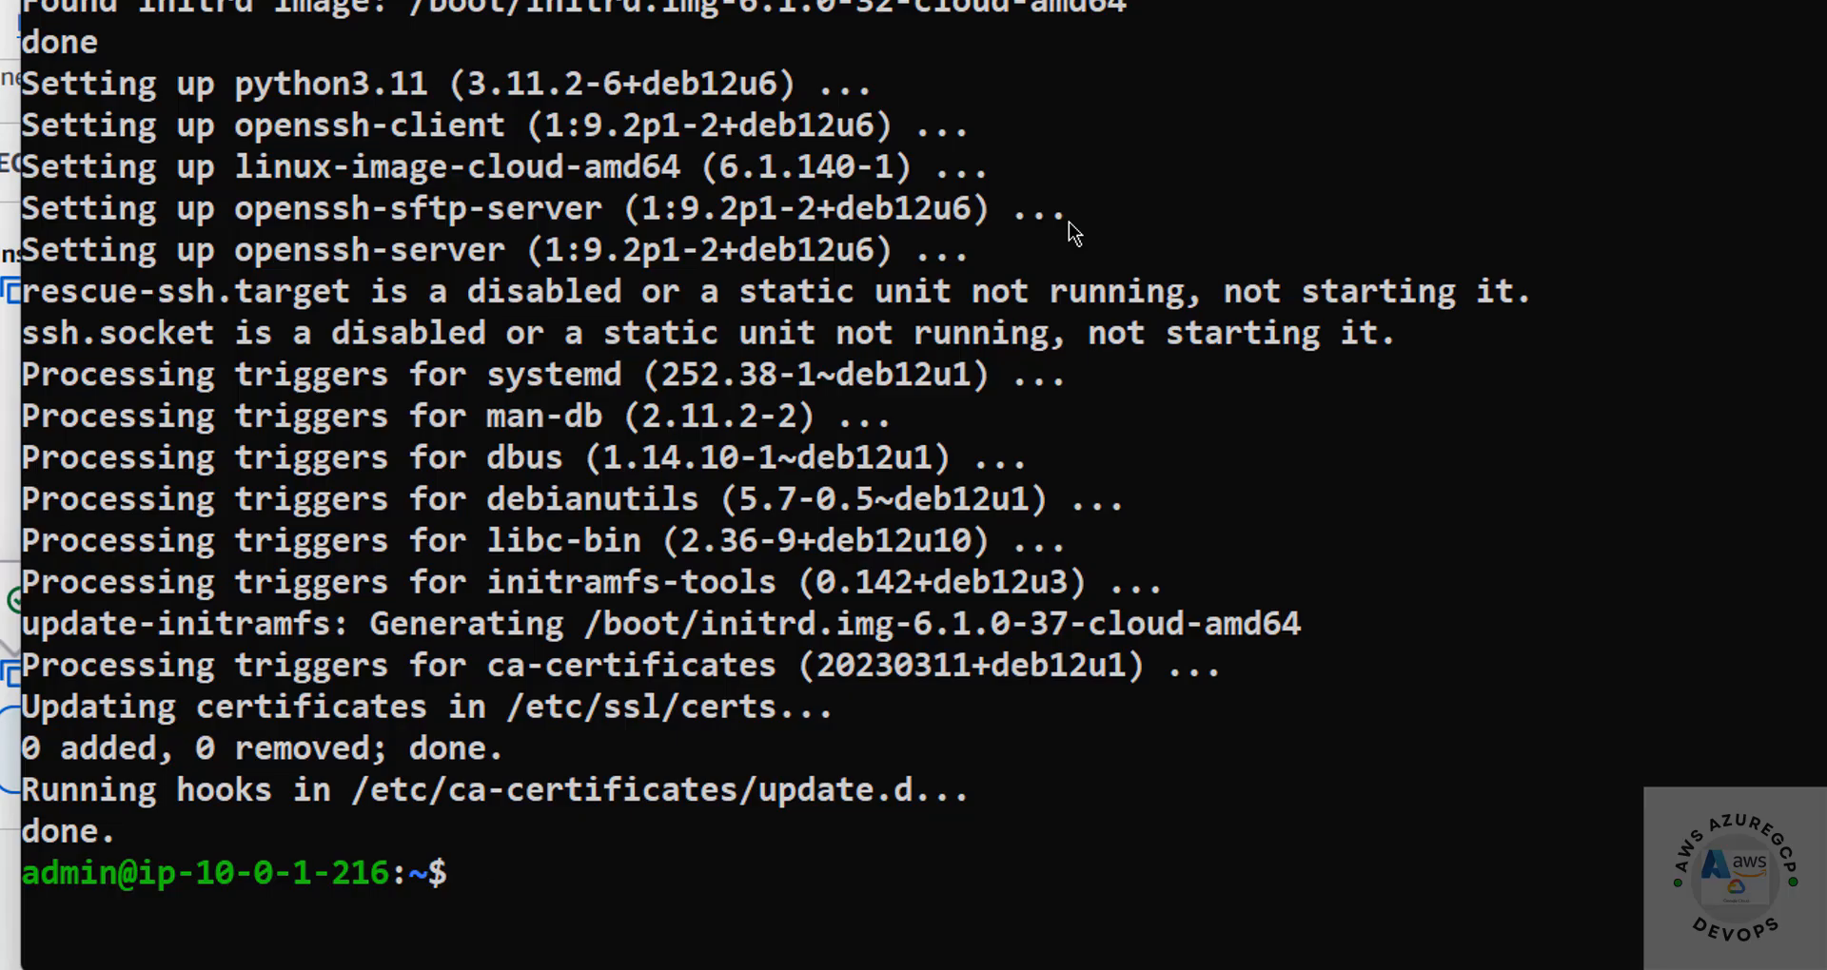
{"action": "left_click", "coordinate": [1070, 222]}
{"action": "left_click", "coordinate": [1097, 747]}
{"action": "key", "text": "ctrl+l"}
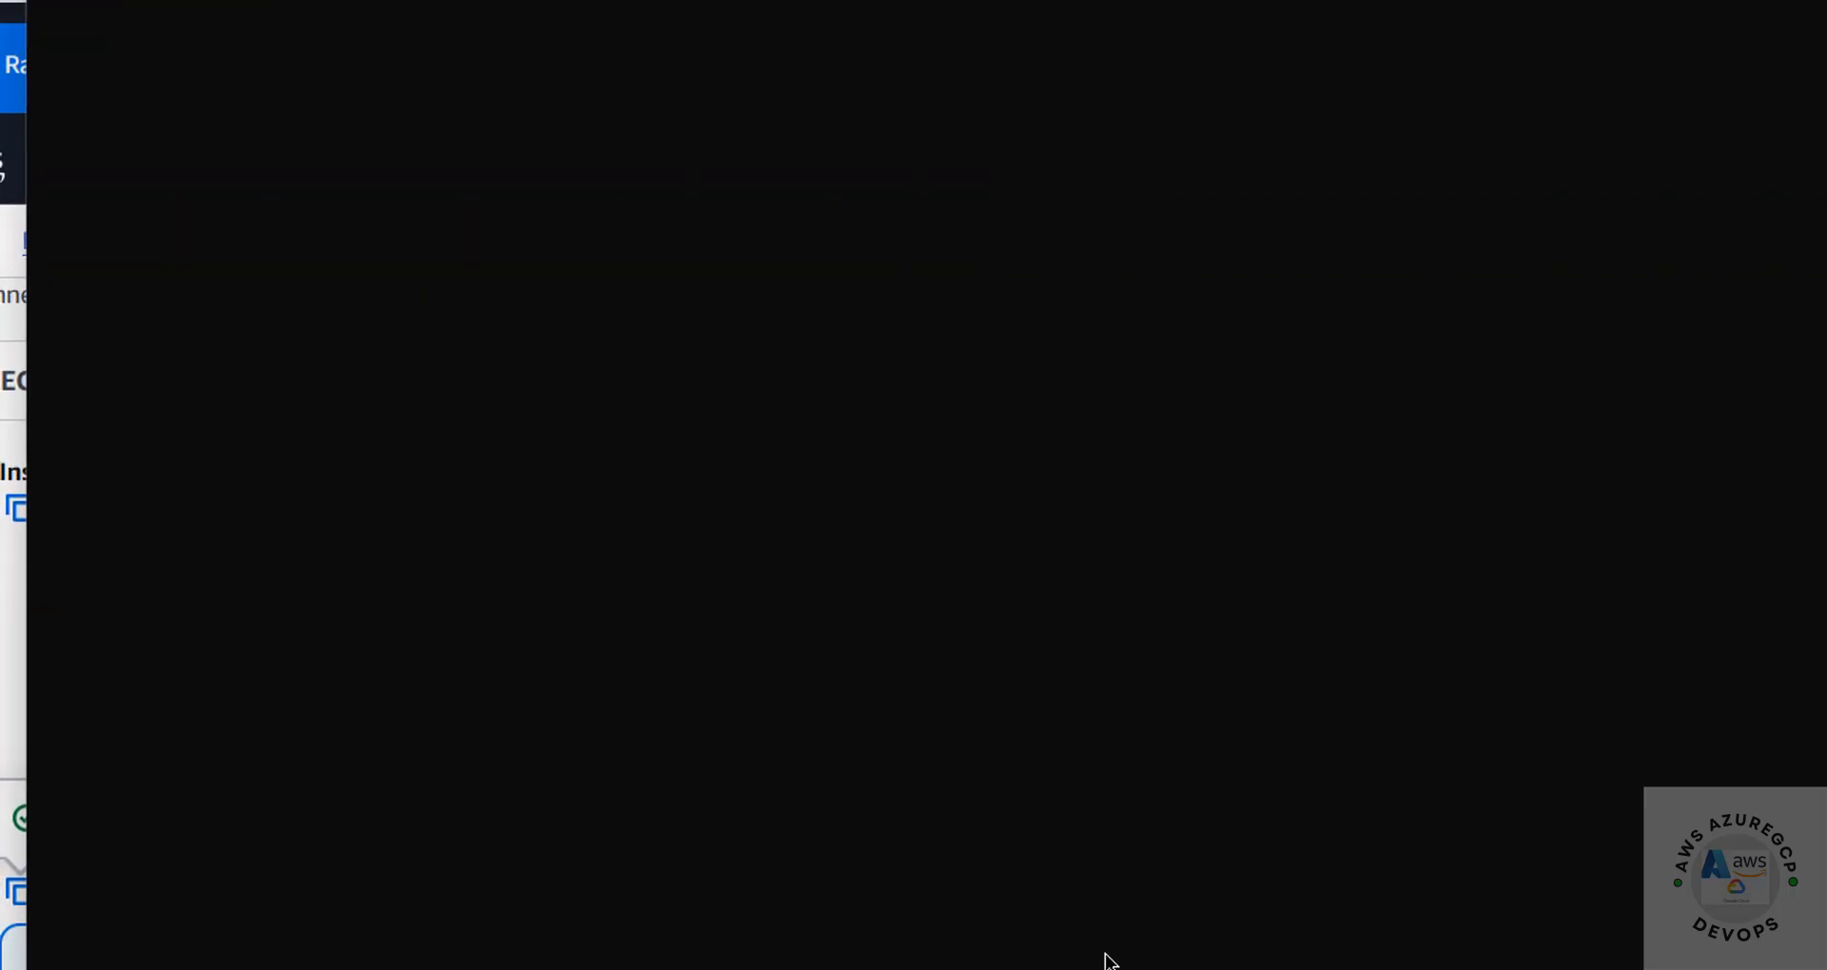
Switch back to the EC2 console, open deb12ec2's summary and review its stop, reboot and terminate options, cancelling the termination
{"action": "left_click", "coordinate": [8, 647]}
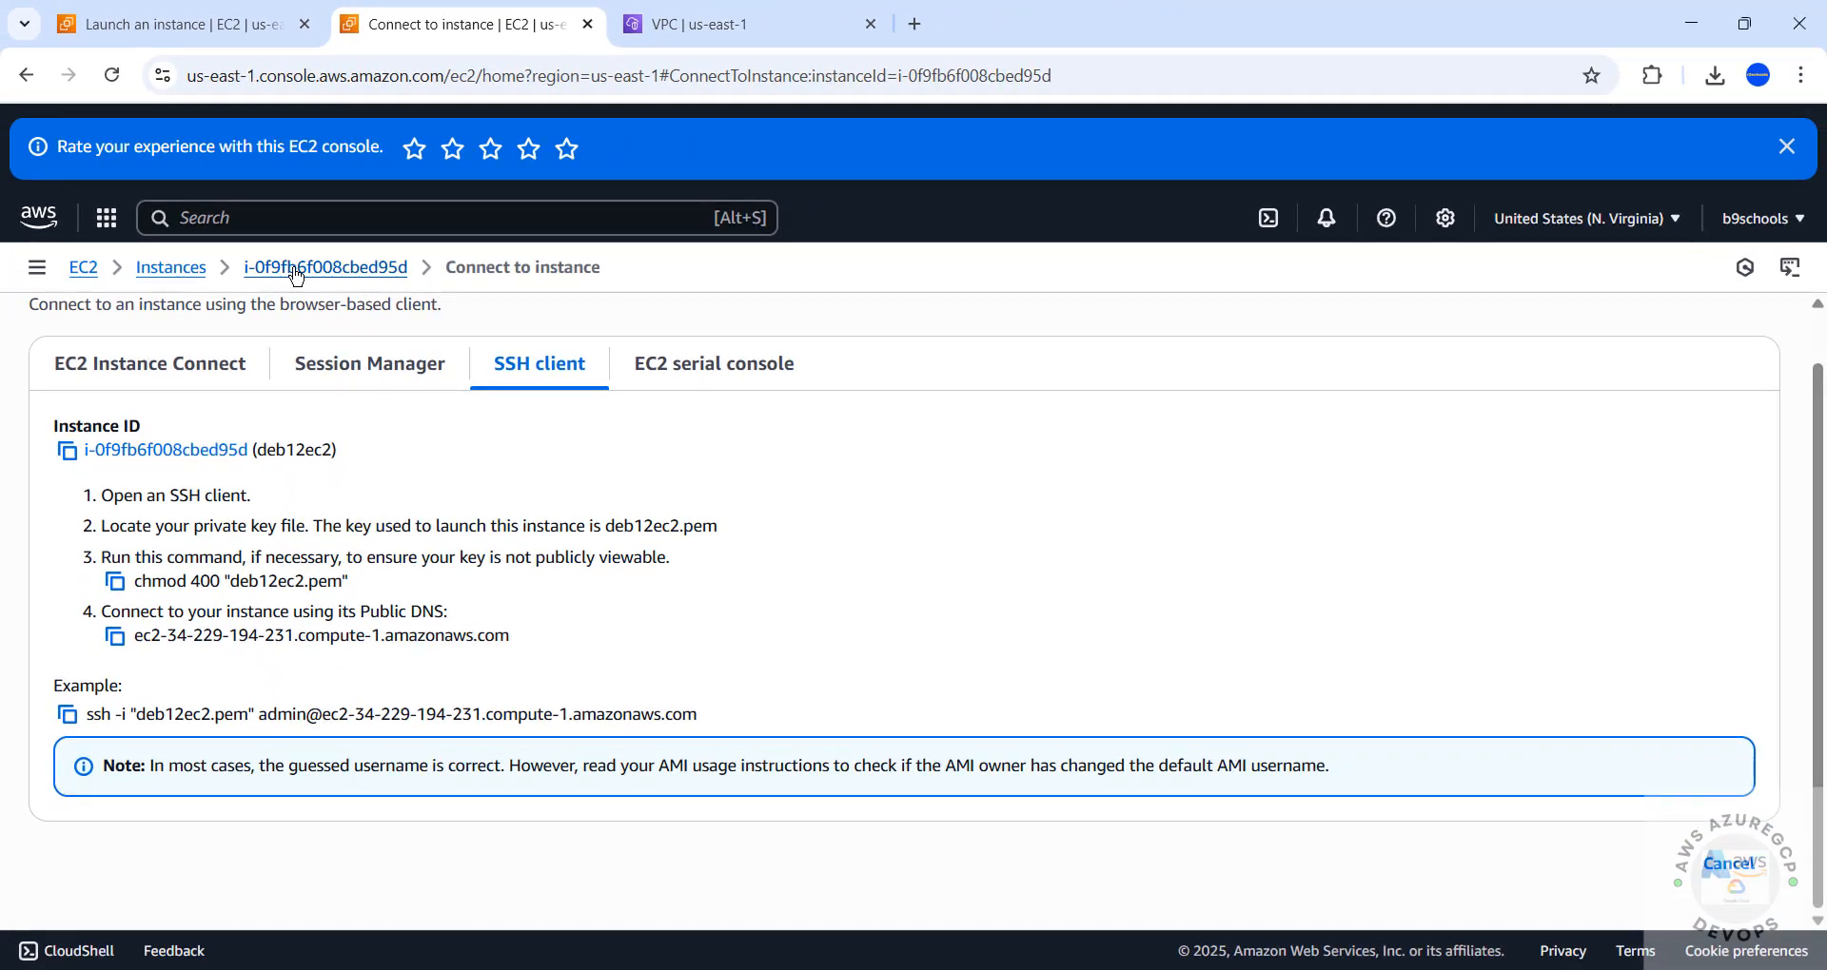
{"action": "left_click", "coordinate": [378, 323]}
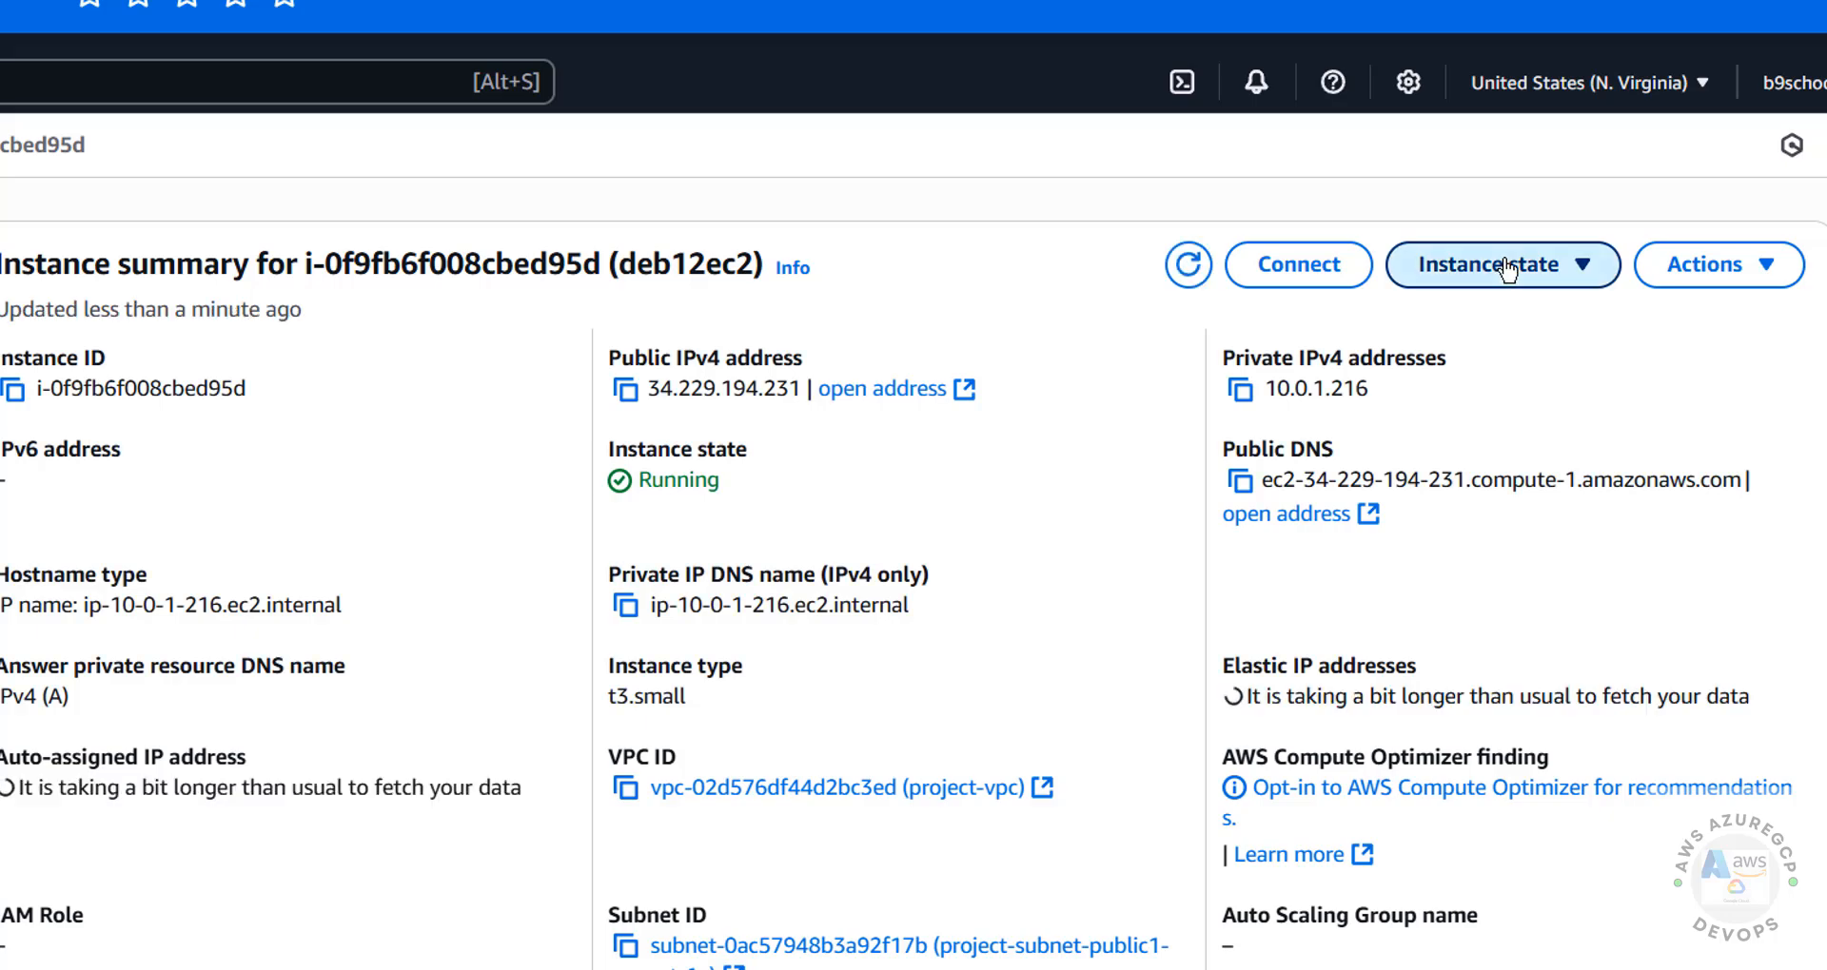
{"action": "left_click", "coordinate": [1526, 266]}
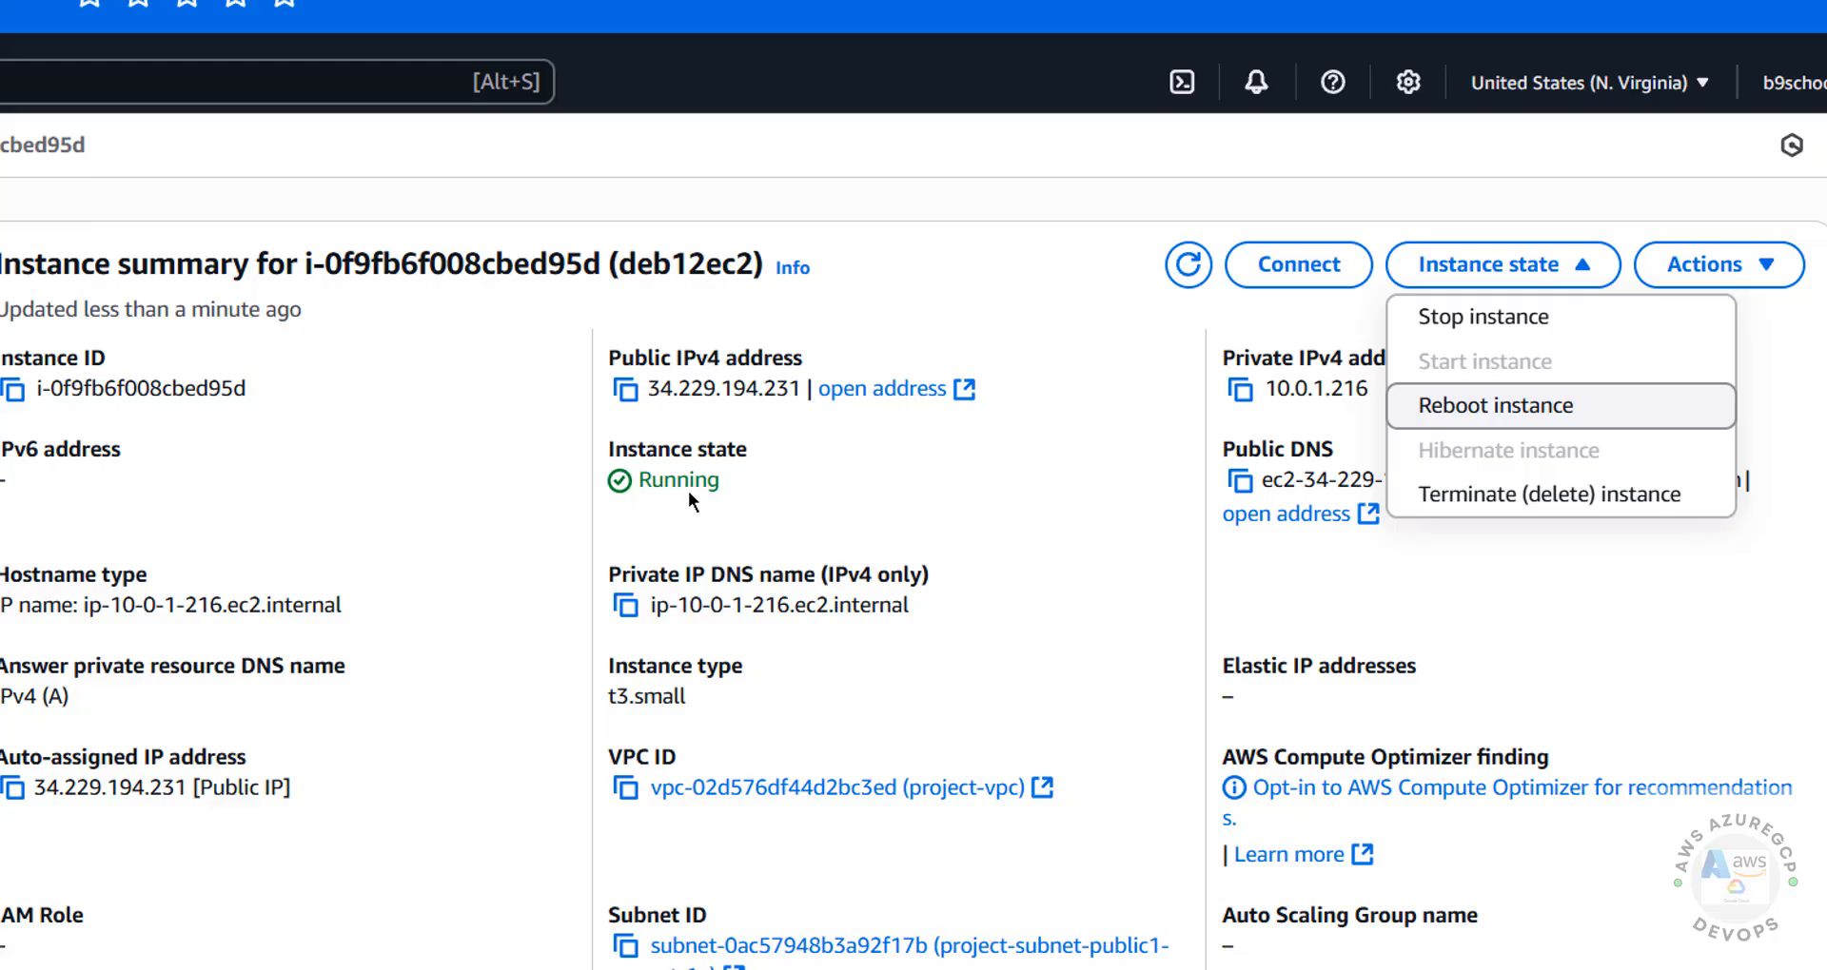
{"action": "left_click_drag", "start_coordinate": [651, 481], "coordinate": [763, 485]}
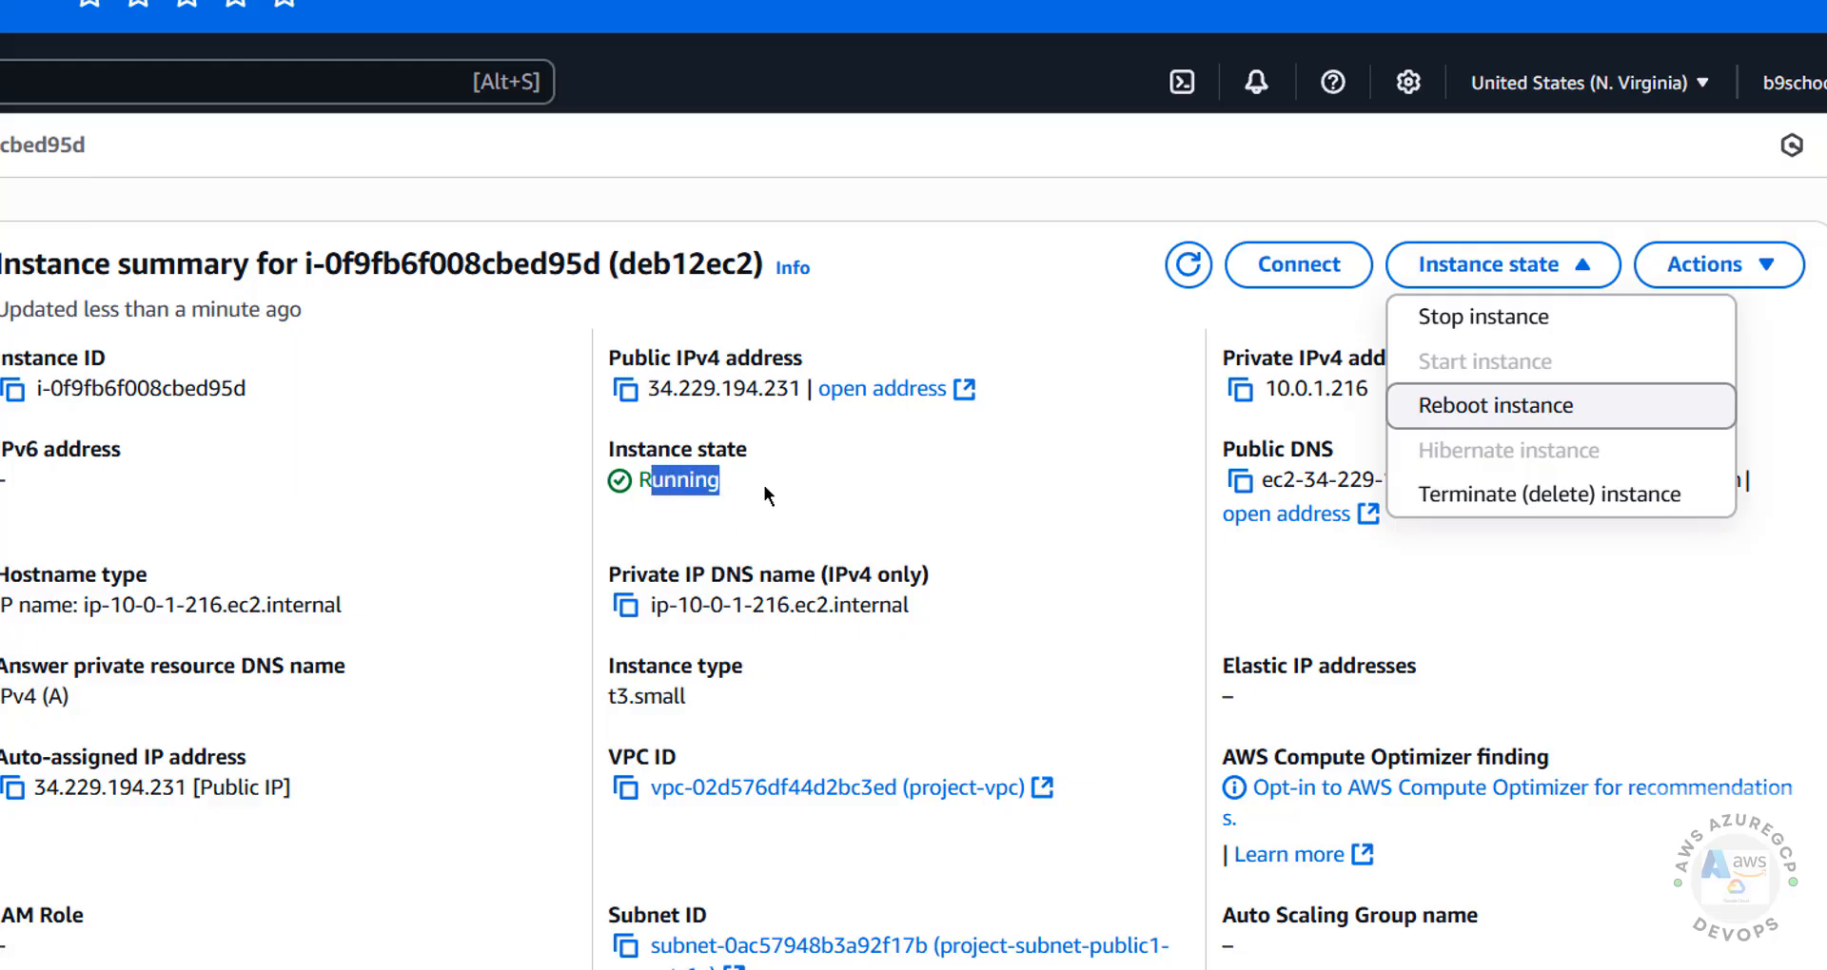
{"action": "left_click", "coordinate": [1501, 283]}
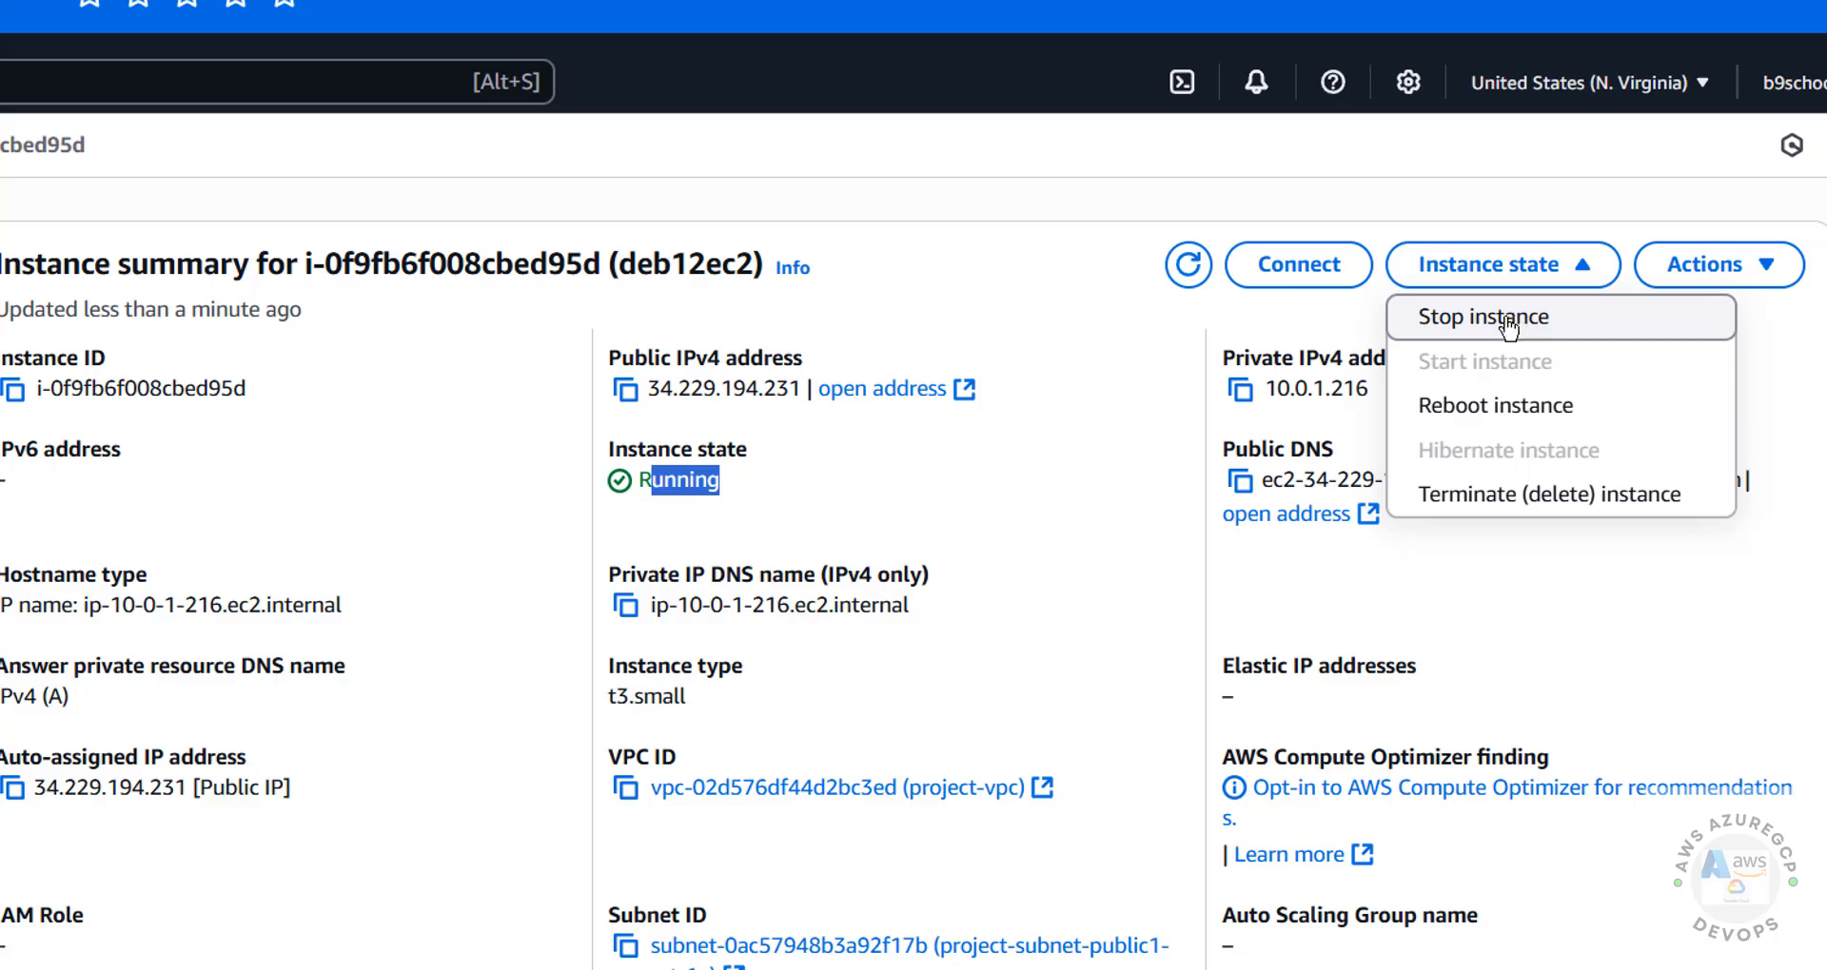
{"action": "left_click", "coordinate": [1534, 500]}
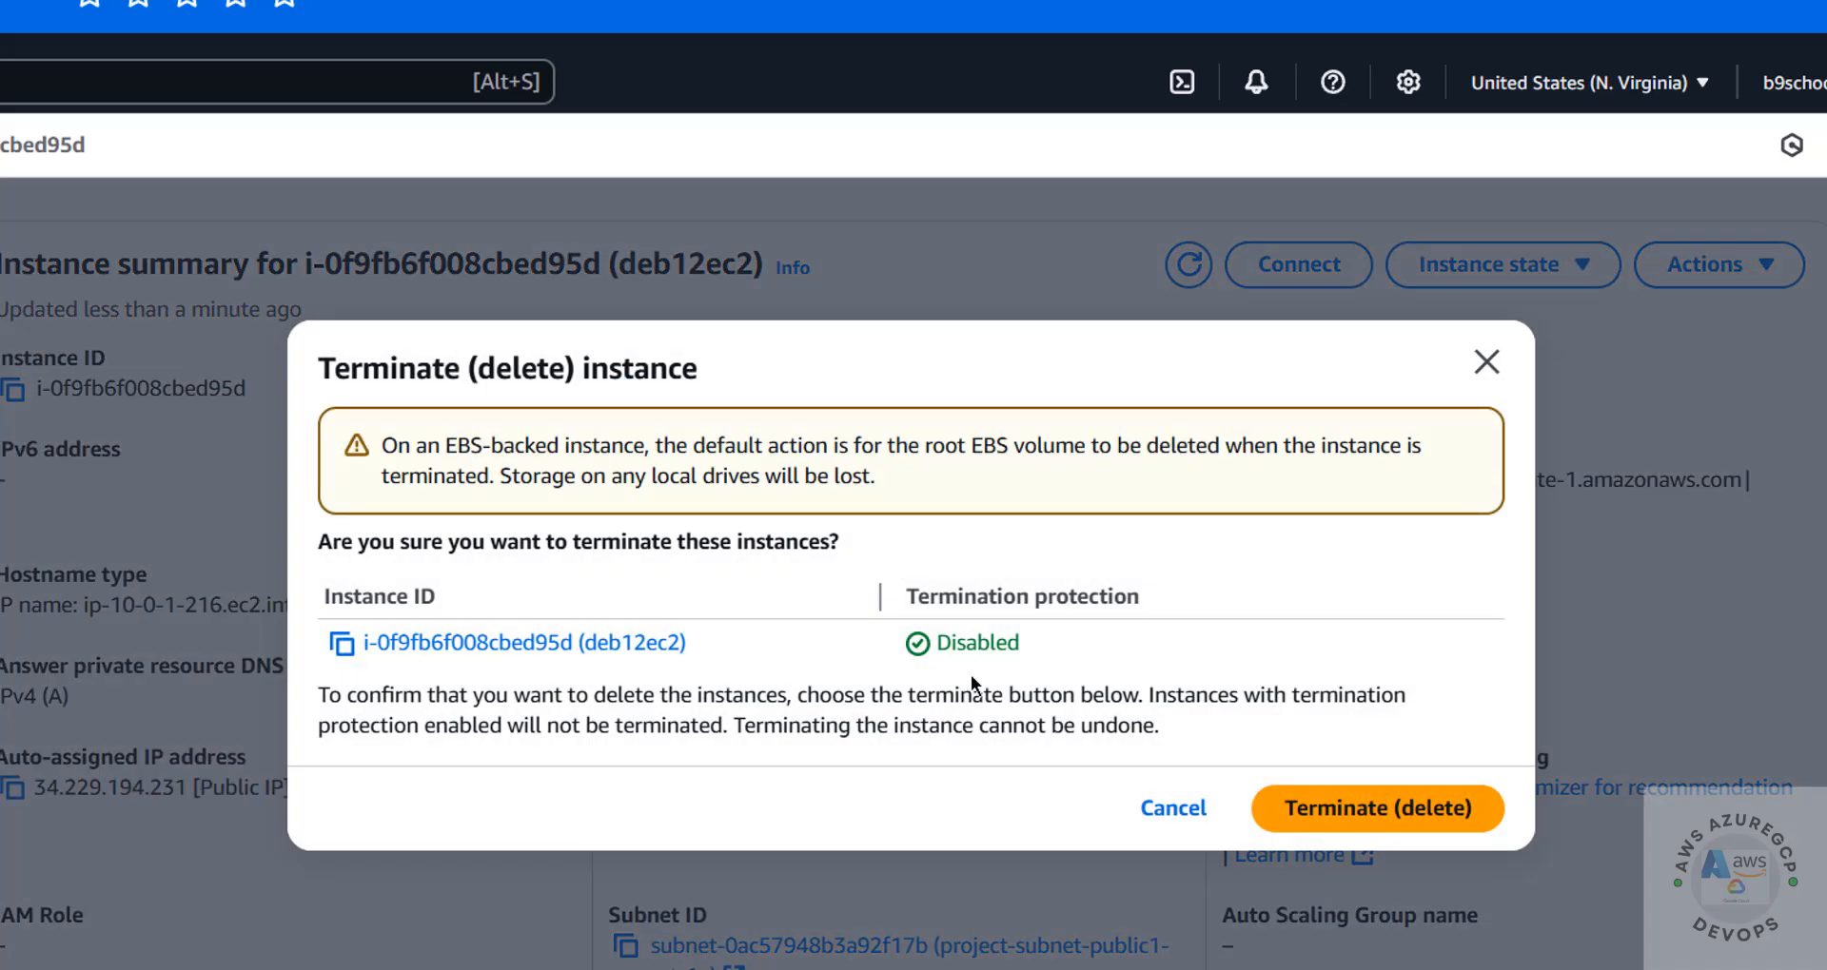
{"action": "left_click", "coordinate": [1173, 808]}
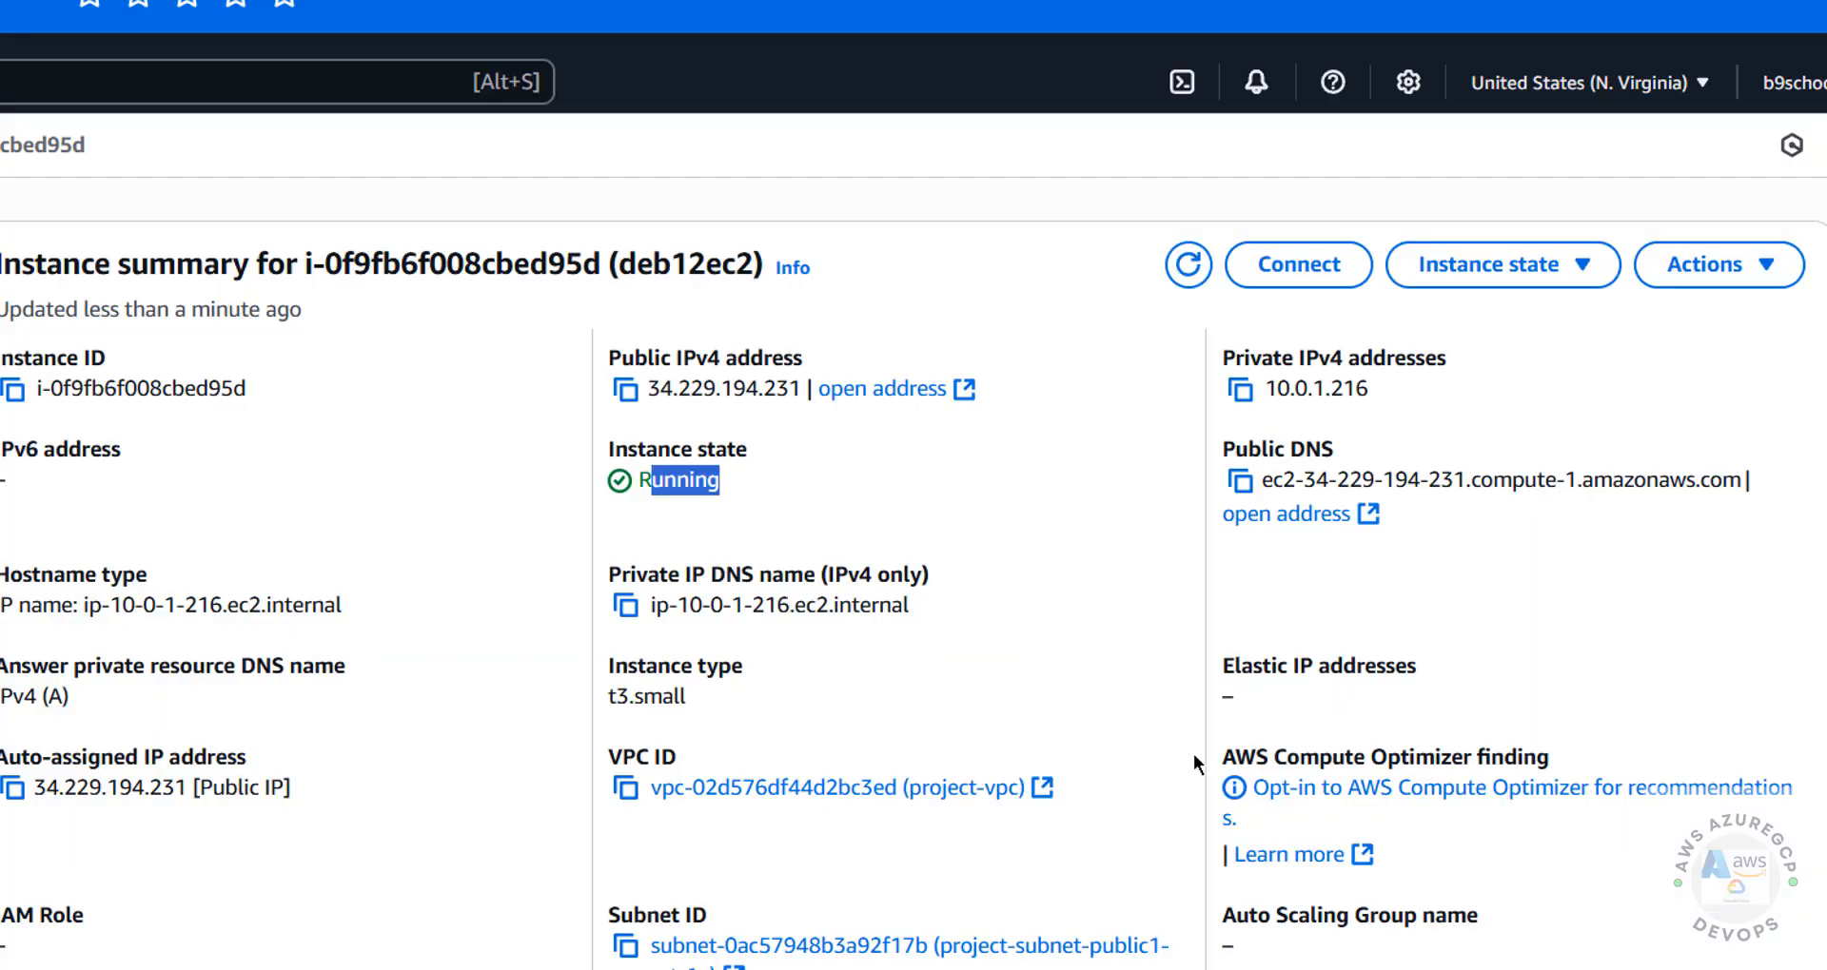
{"action": "left_click", "coordinate": [1531, 283]}
{"action": "left_click", "coordinate": [1480, 181]}
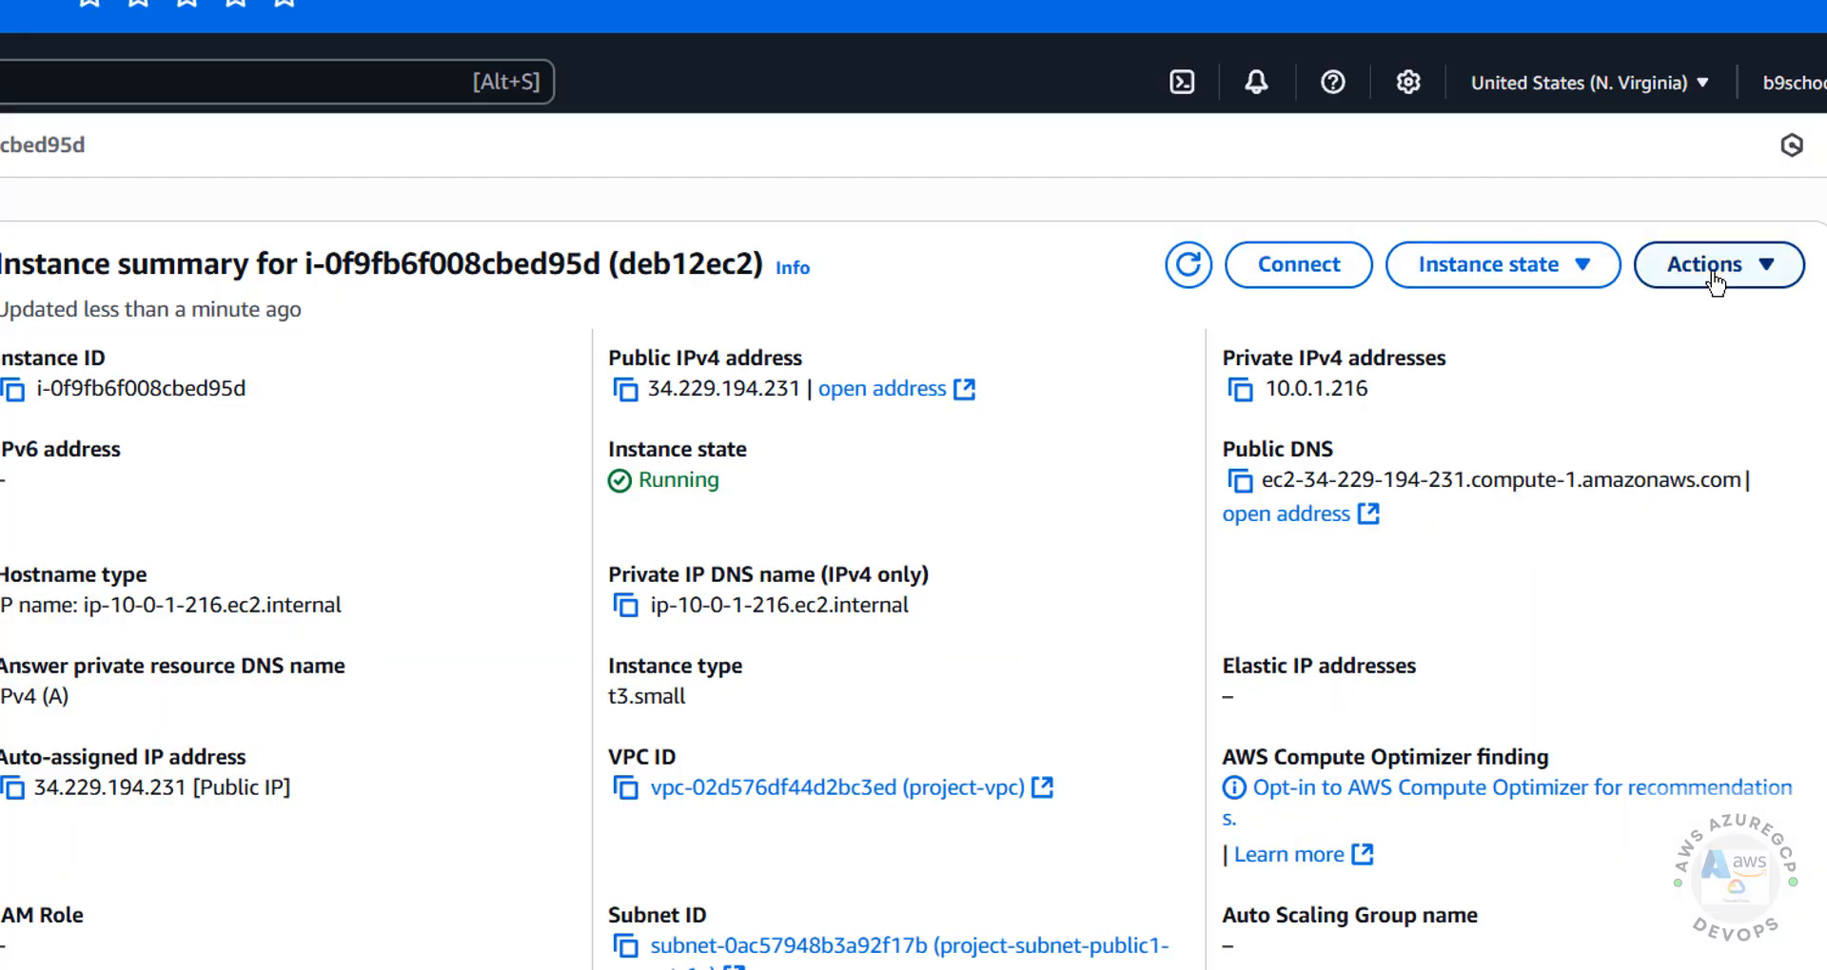
Look through deb12ec2's available actions for instance settings, networking, security, images and templates, and monitoring and troubleshooting
{"action": "left_click", "coordinate": [1714, 278]}
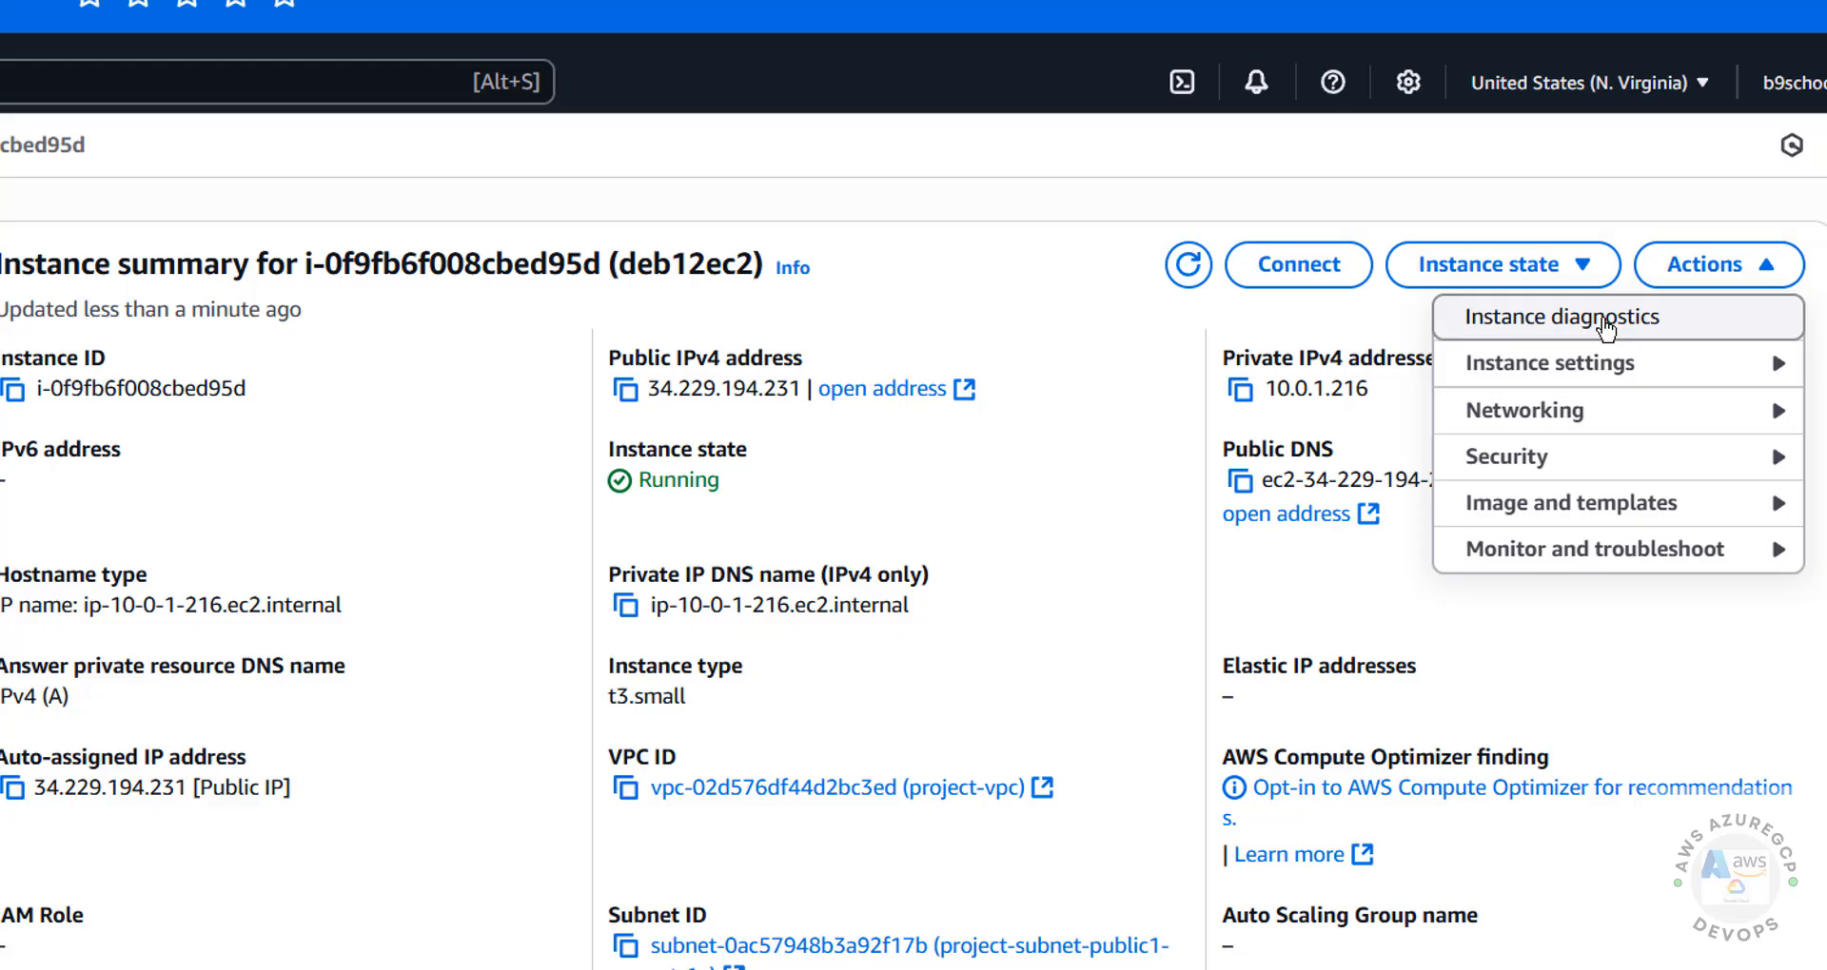
{"action": "left_click", "coordinate": [1614, 365]}
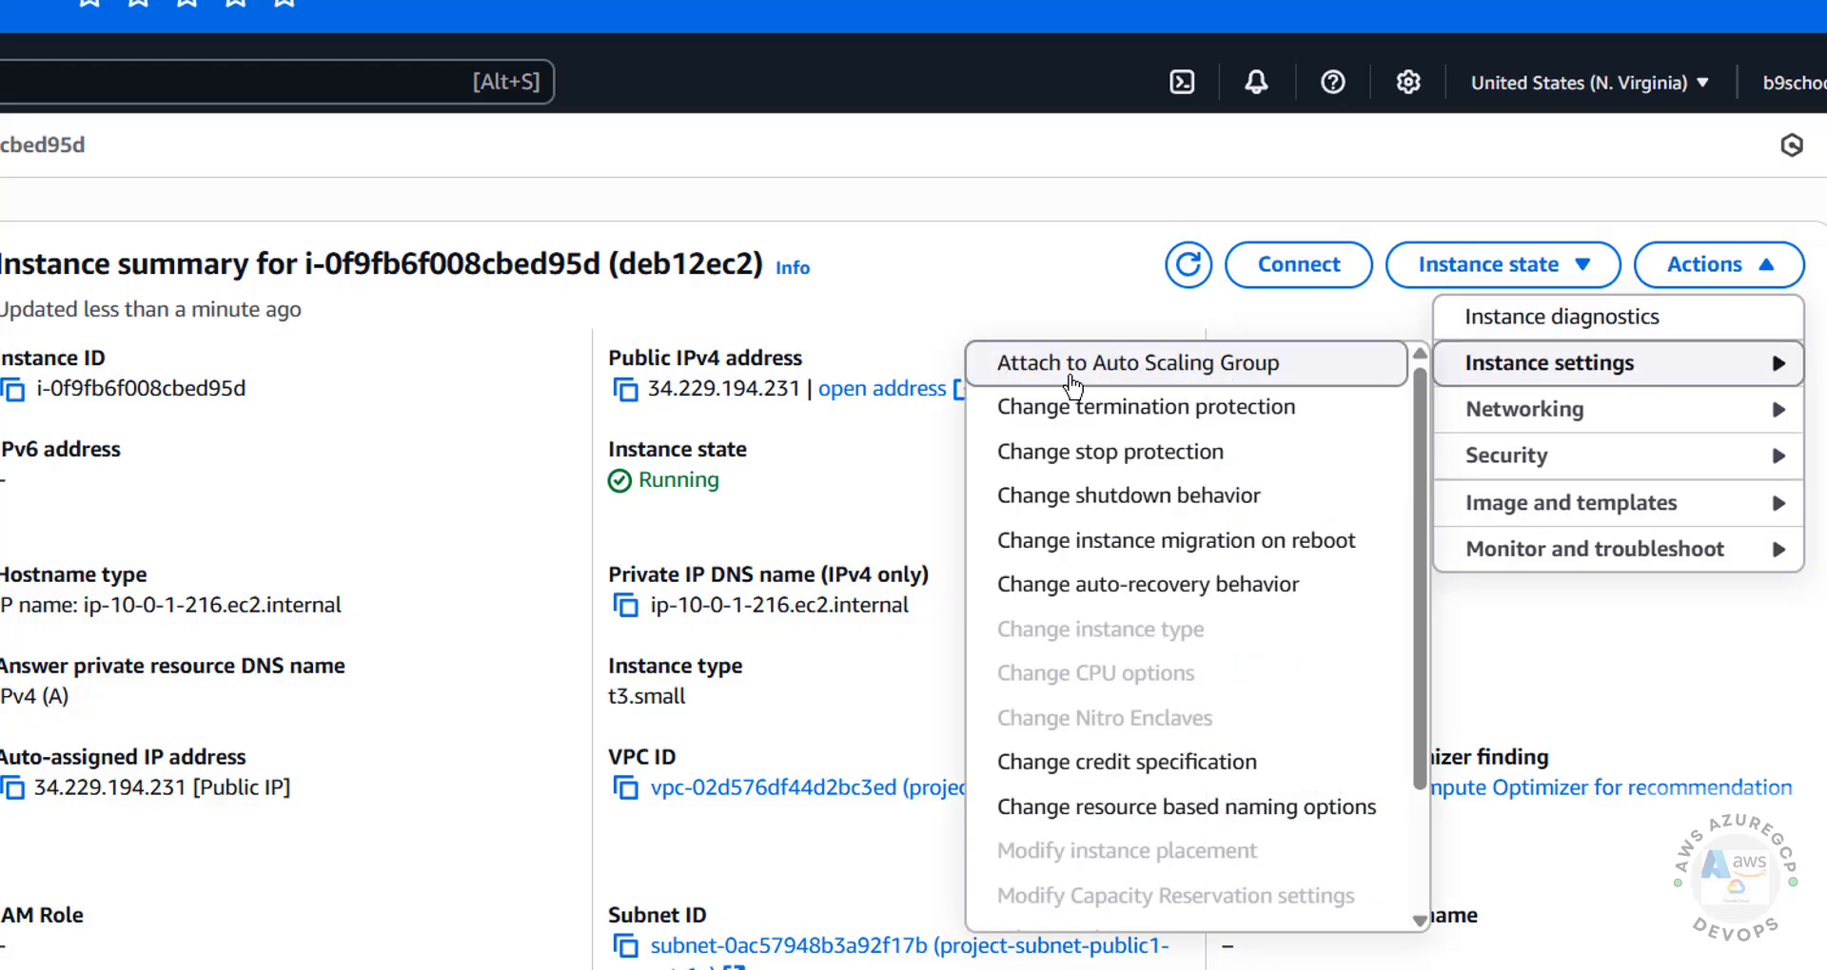
{"action": "scroll", "coordinate": [1166, 804], "scroll_direction": "down", "scroll_amount": 2}
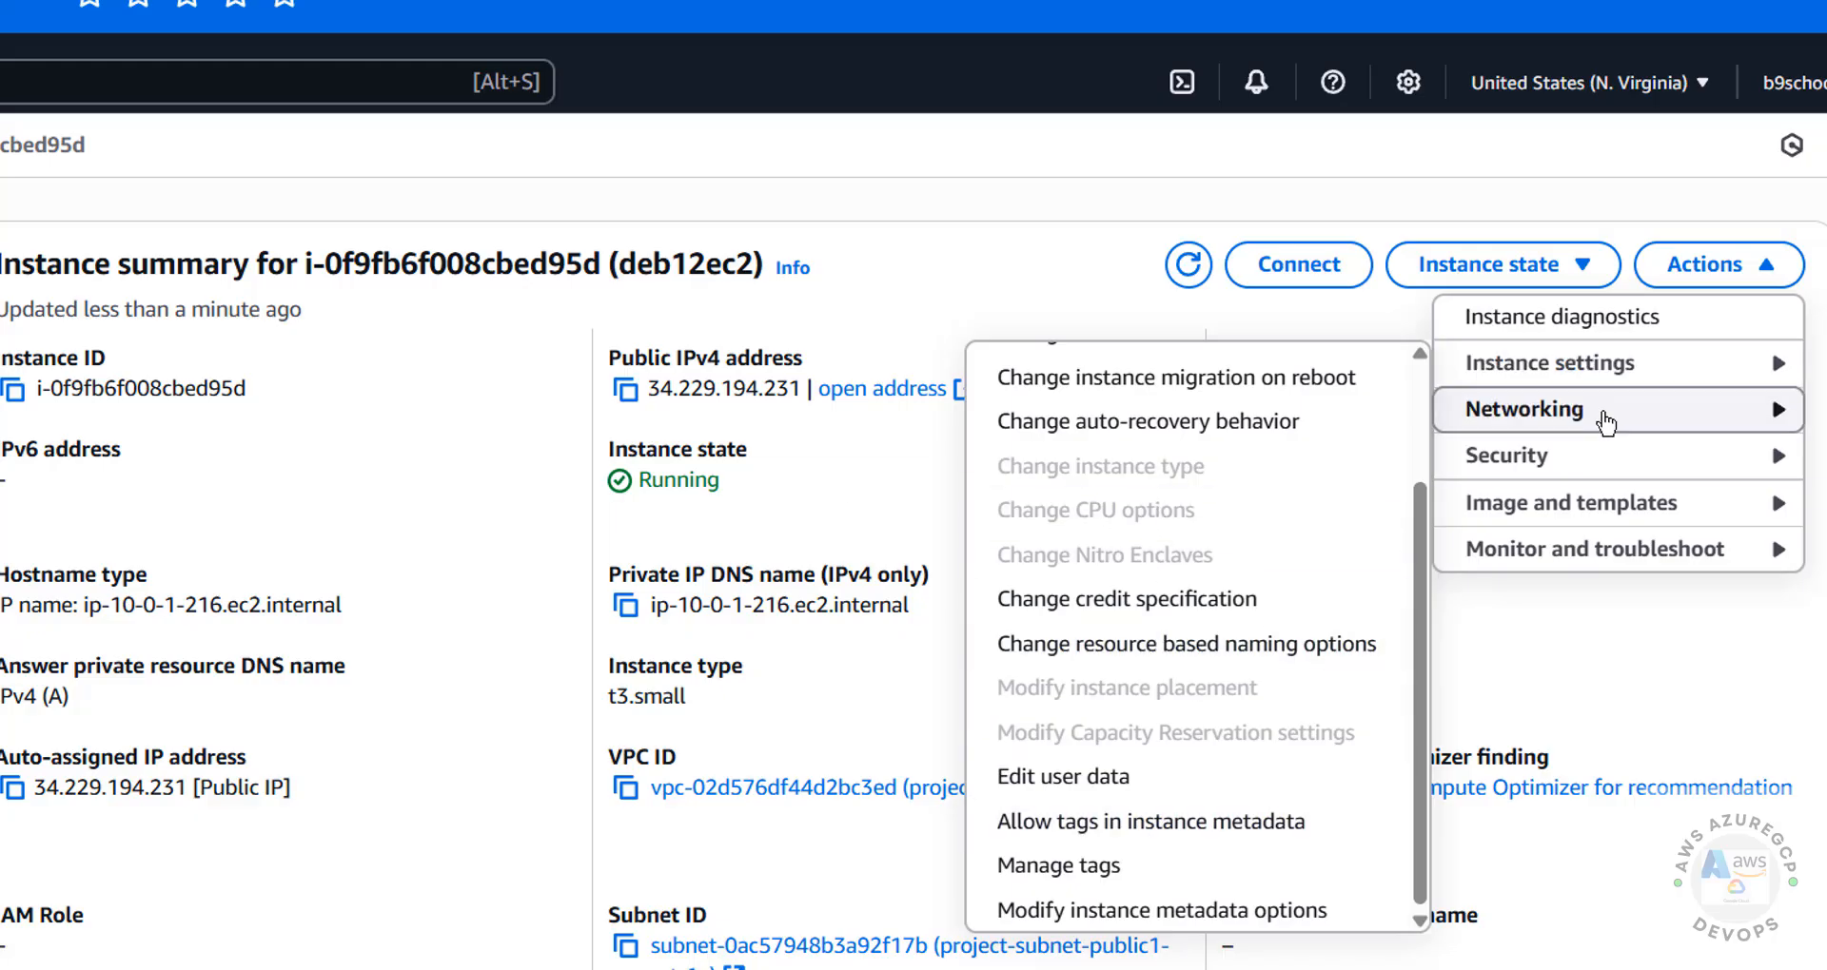
{"action": "left_click", "coordinate": [1522, 409]}
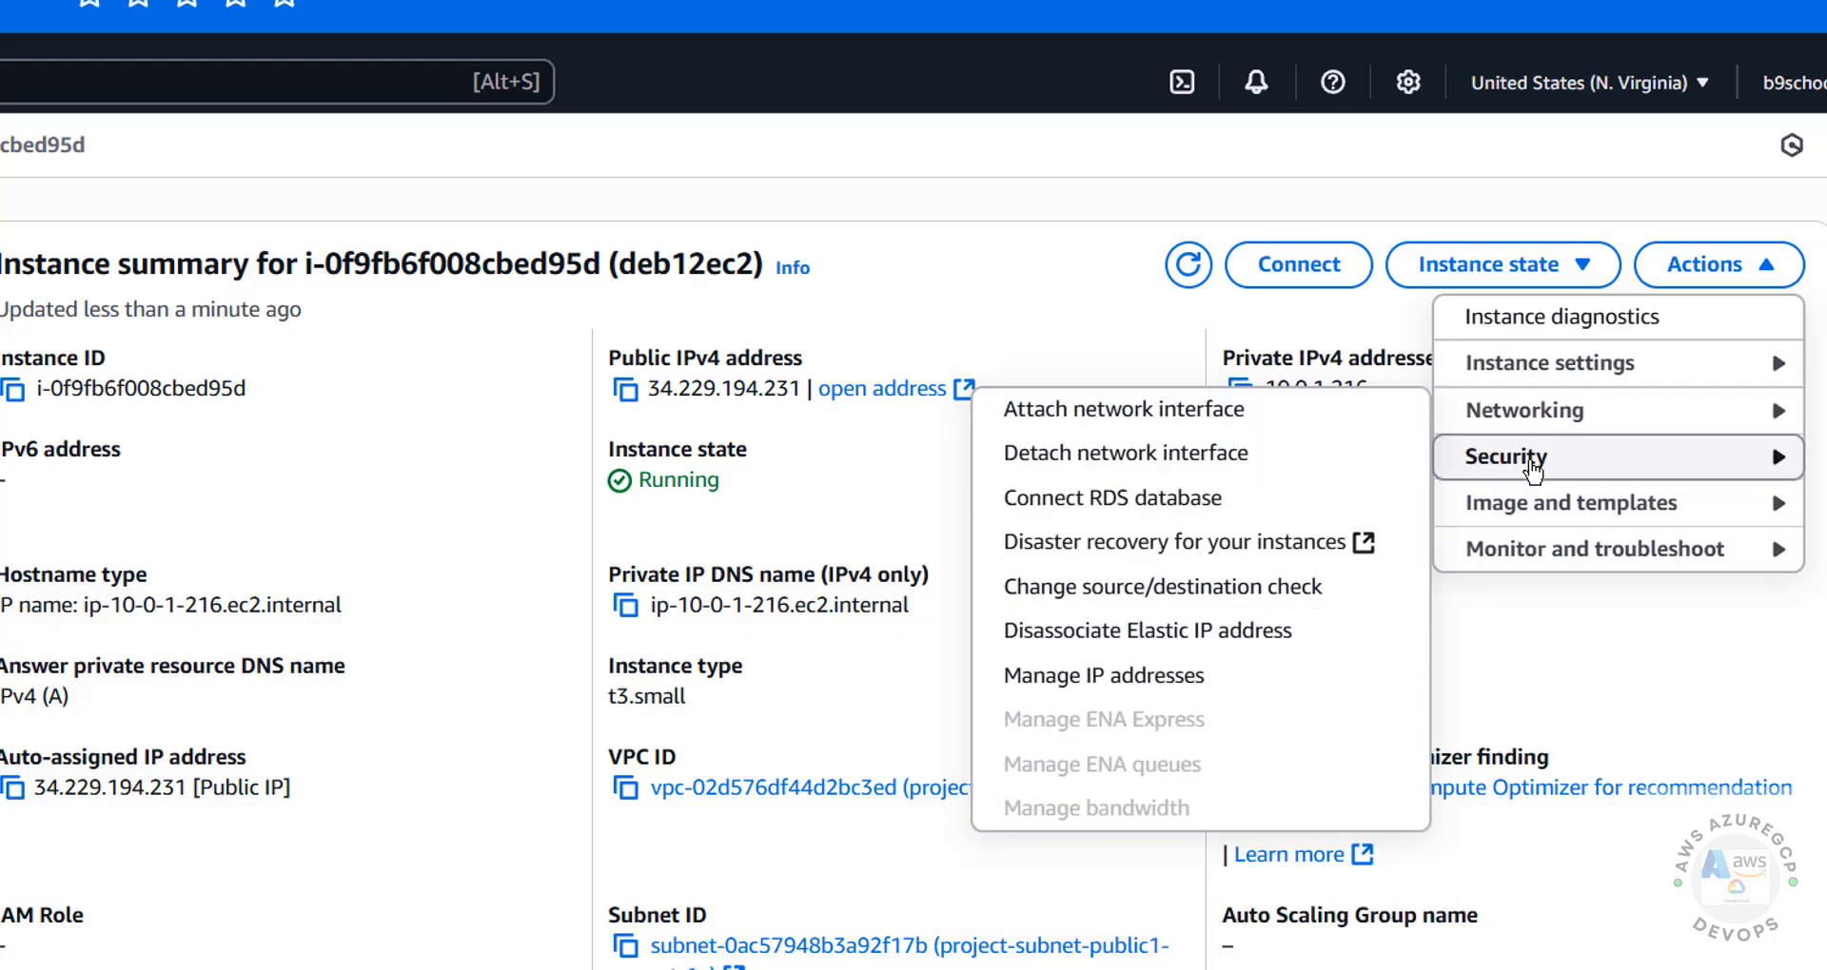
{"action": "left_click", "coordinate": [1506, 456]}
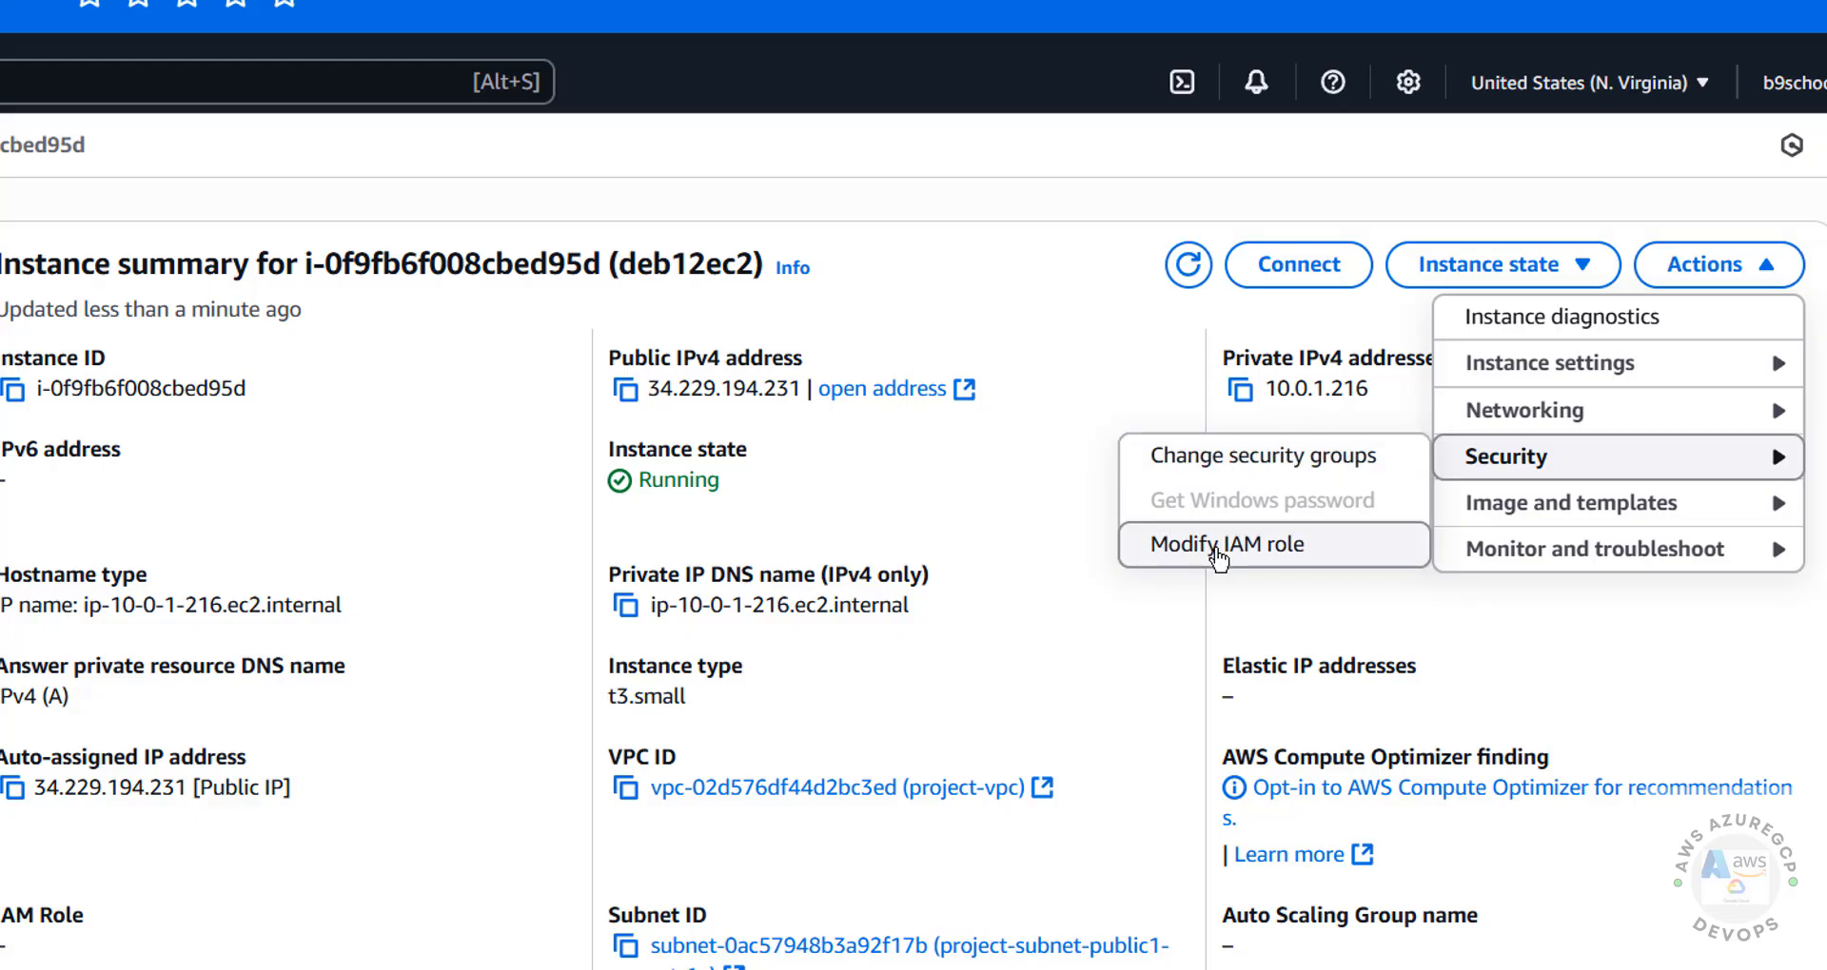
{"action": "left_click", "coordinate": [1432, 506]}
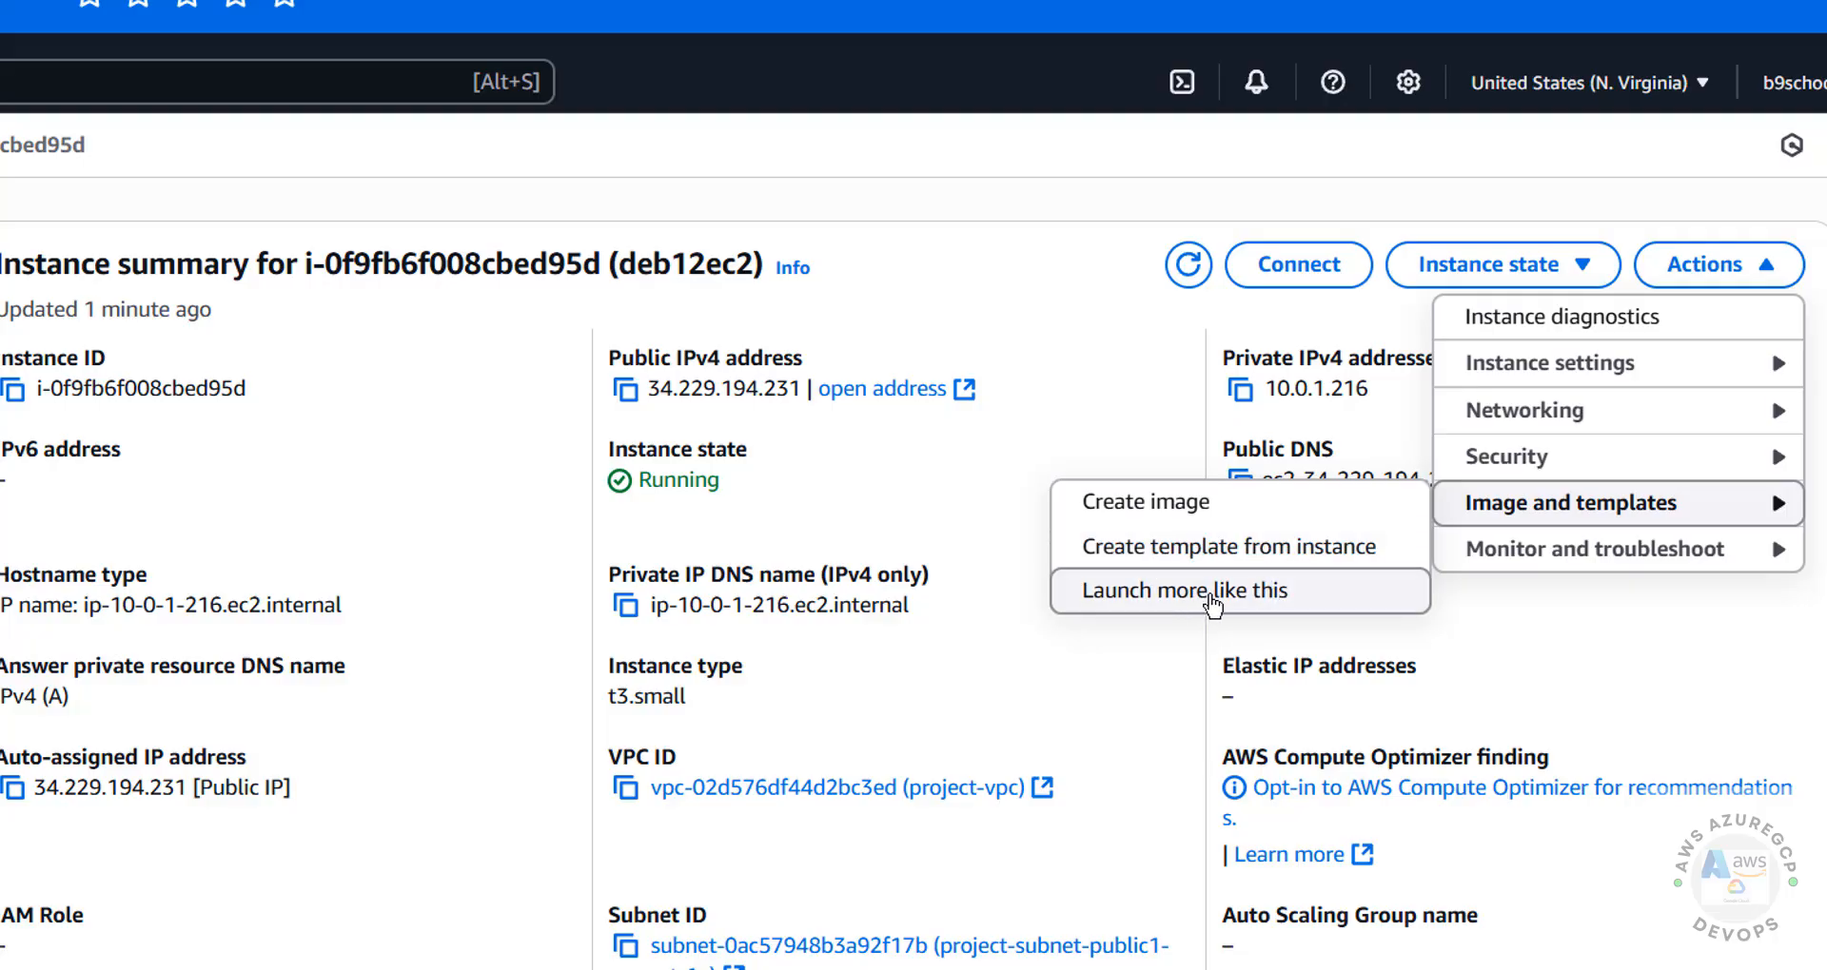
{"action": "left_click", "coordinate": [1548, 560]}
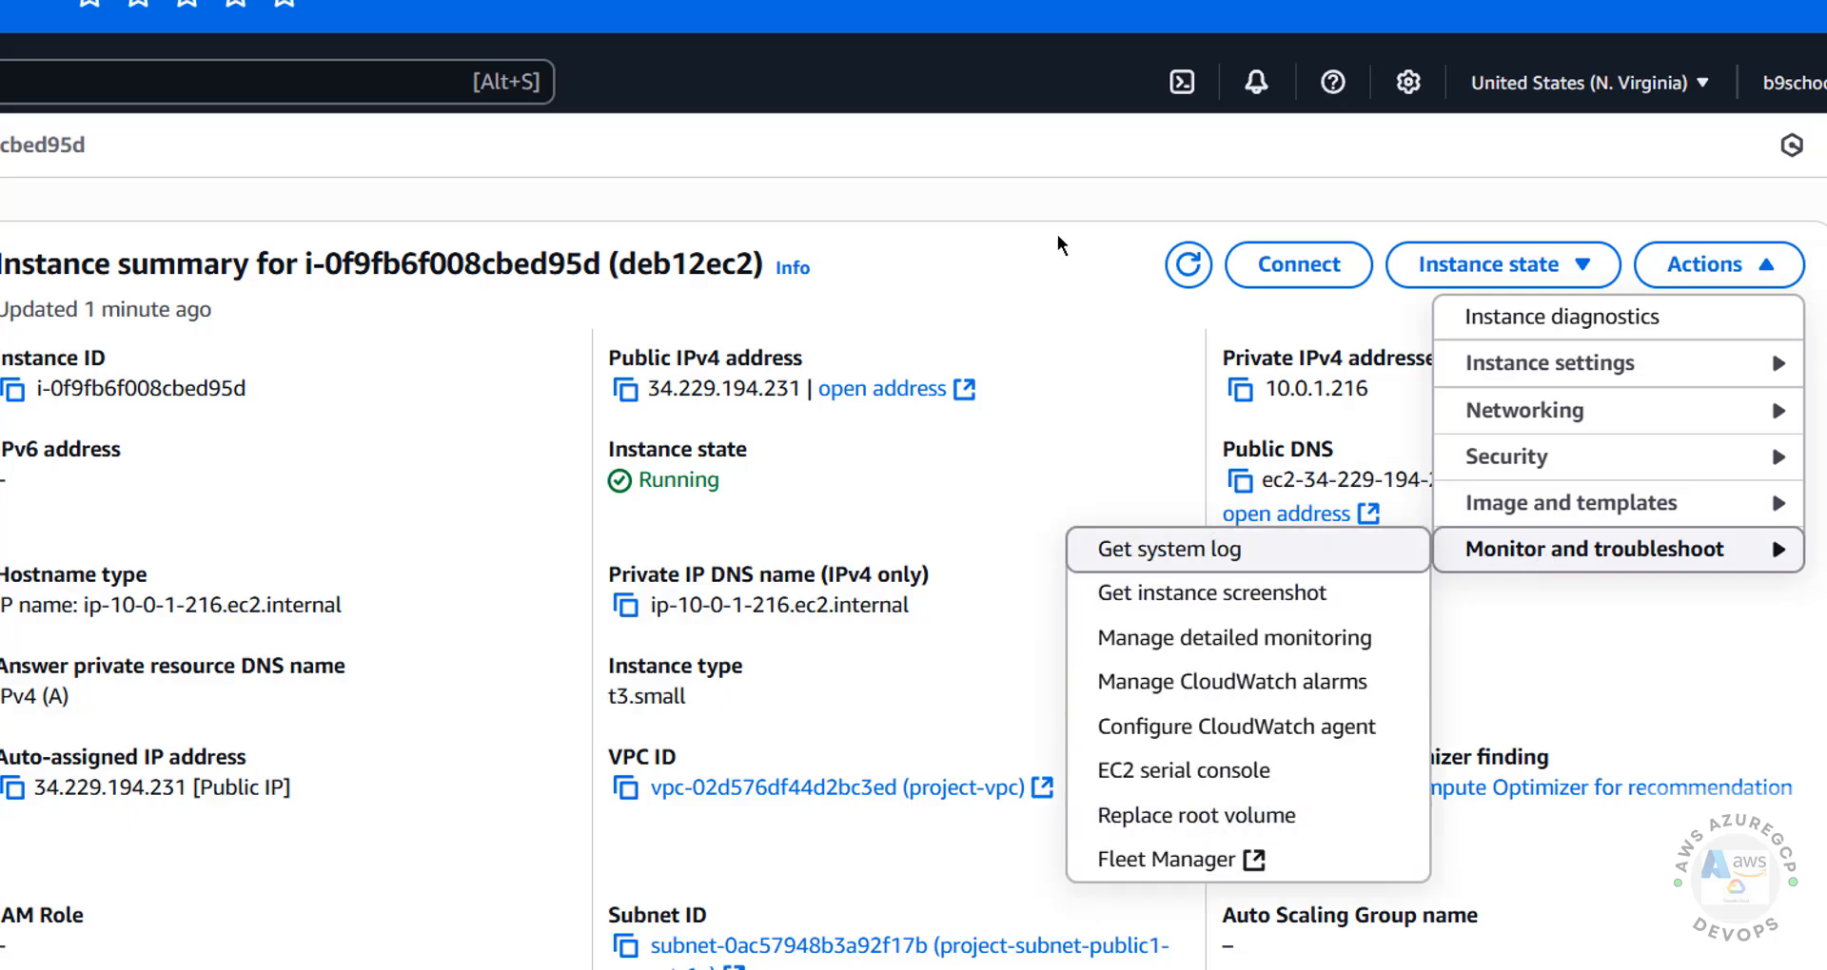
{"action": "left_click", "coordinate": [1063, 199]}
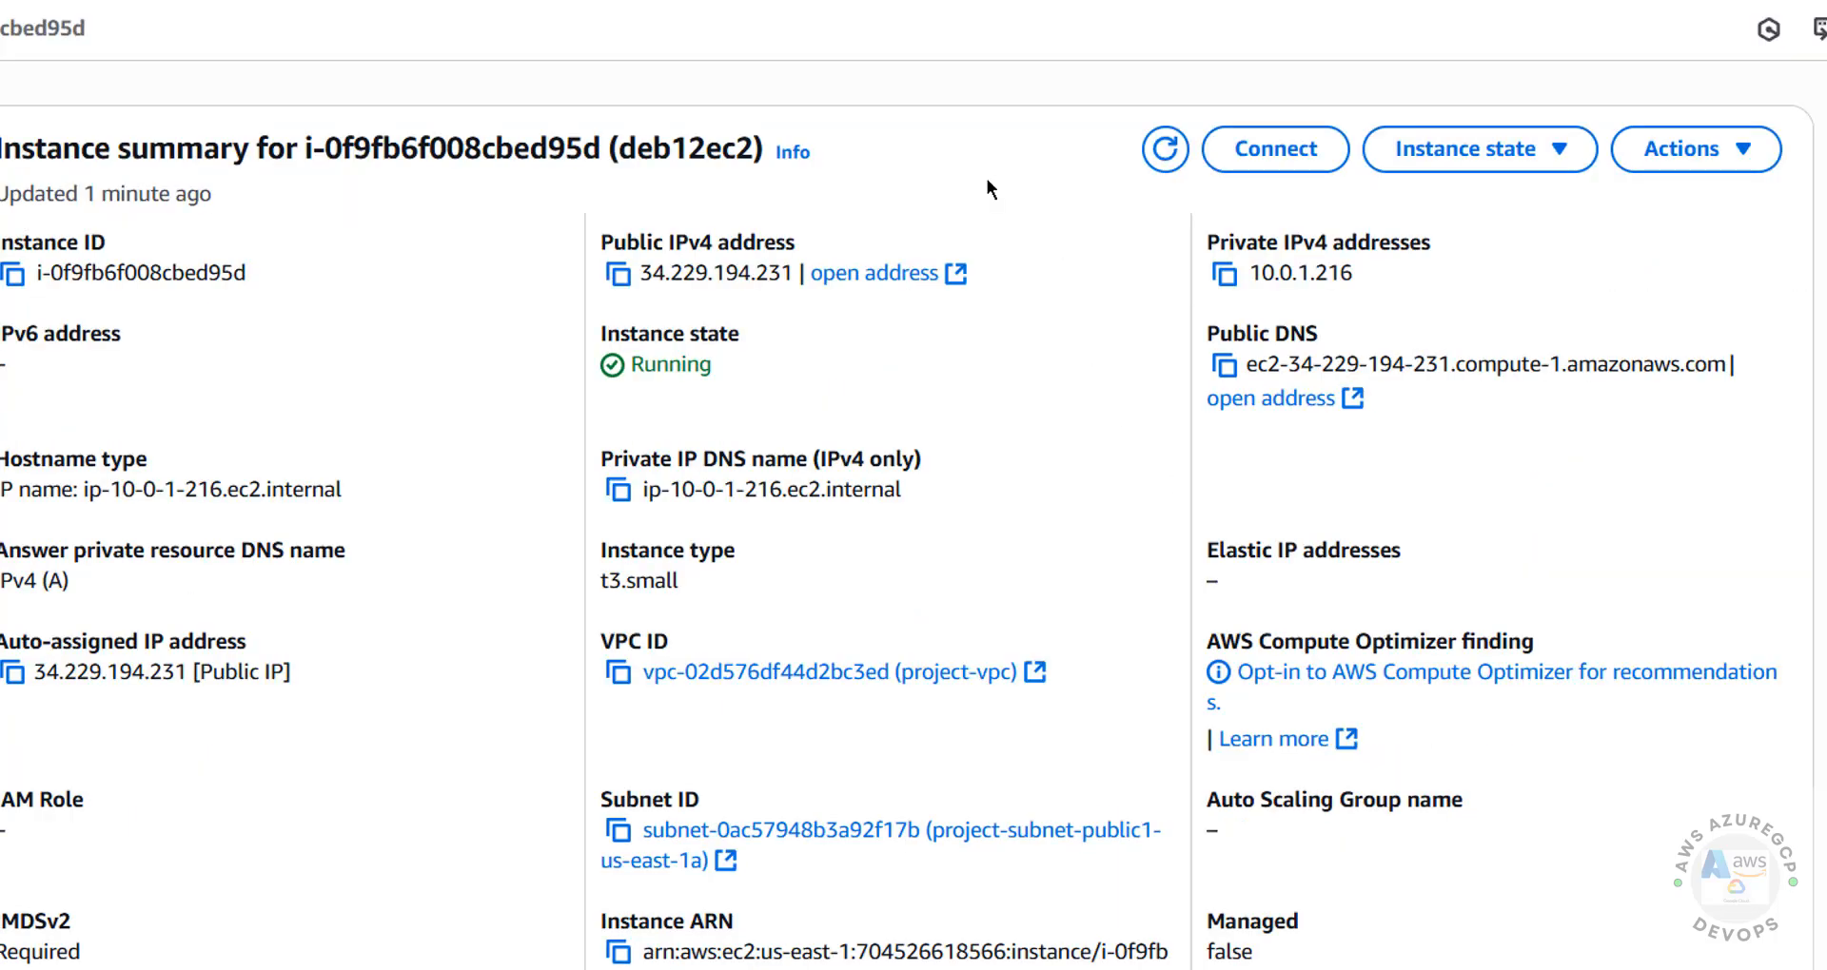